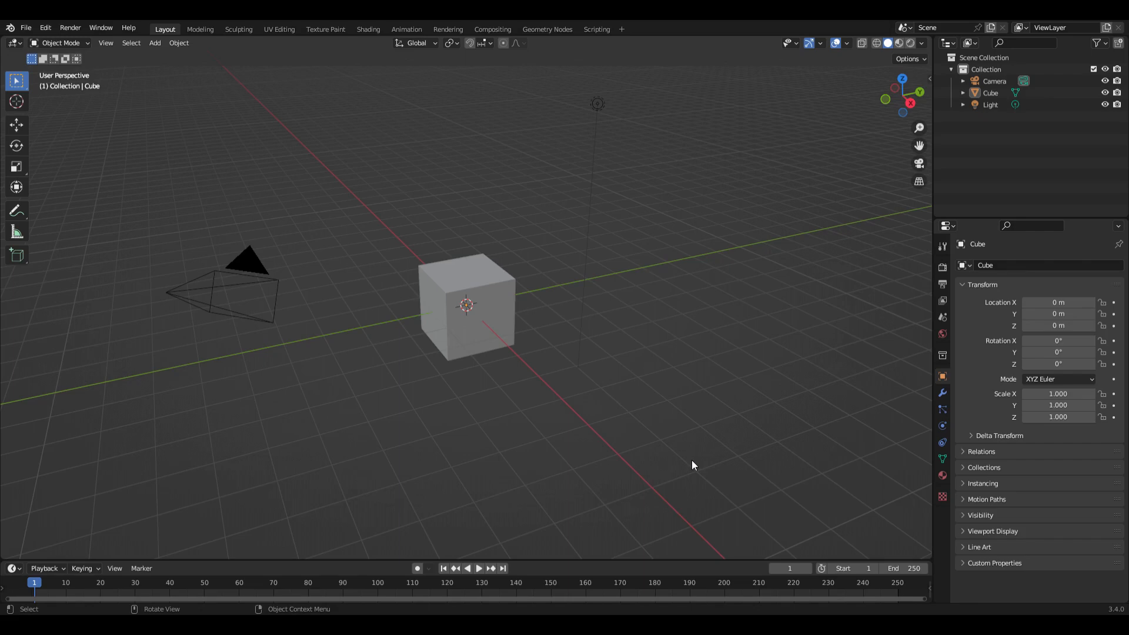
# Enlarge the timeline area, turn it into a Geometry Node Editor, and create a new node tree for the cube.
pyautogui.moveTo(616, 560); pyautogui.dragTo(613, 356)
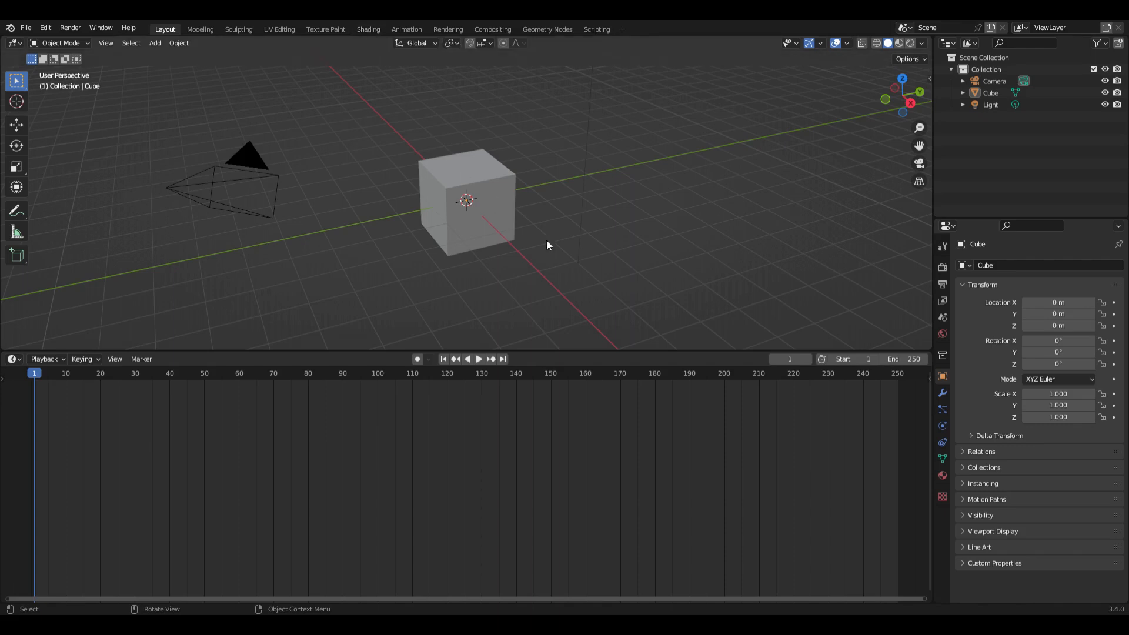
pyautogui.click(13, 360)
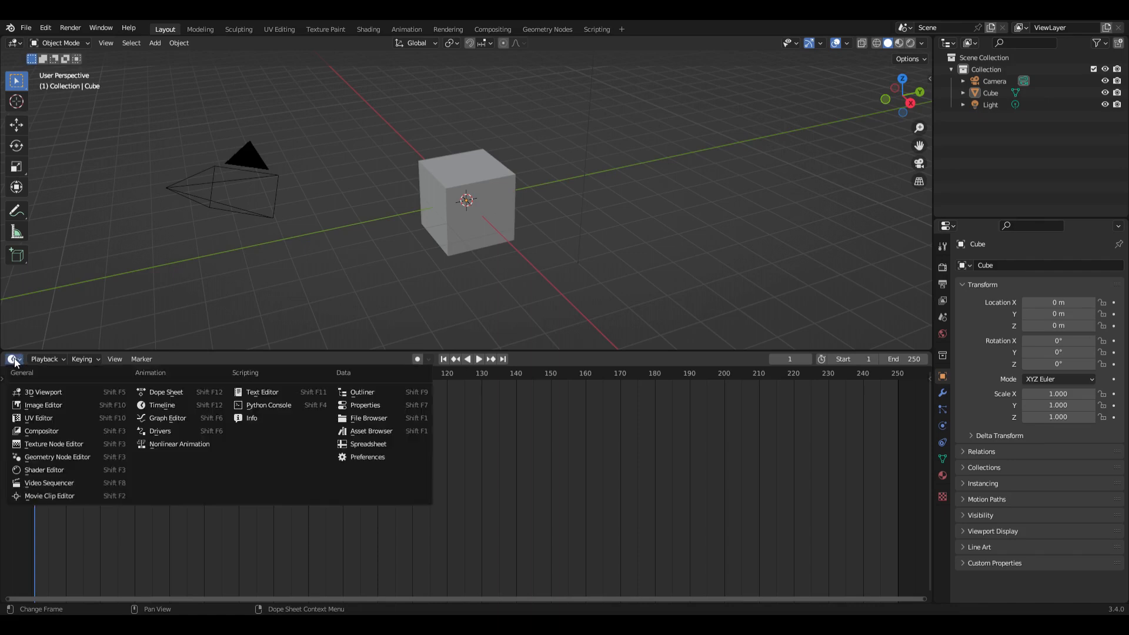
pyautogui.click(82, 462)
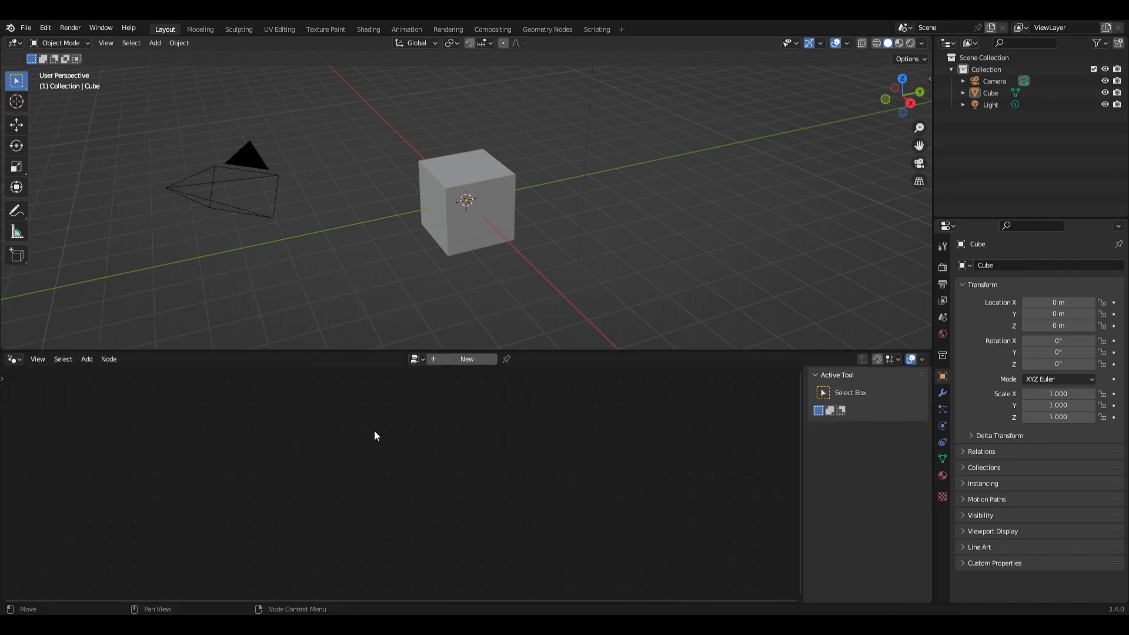
pyautogui.click(452, 360)
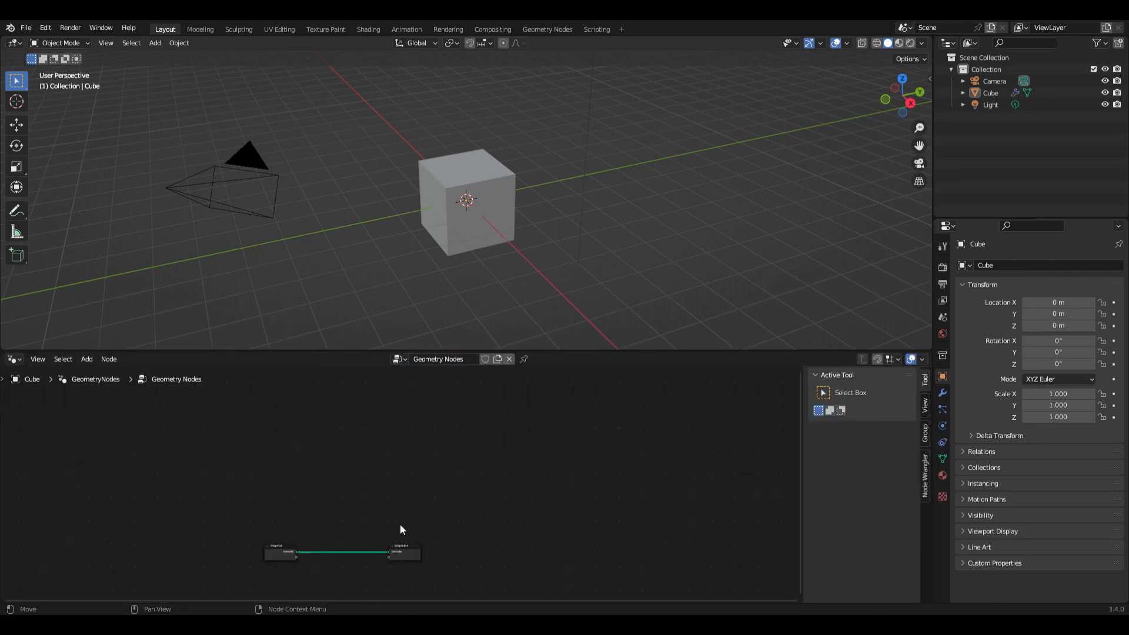
pyautogui.press('Home')
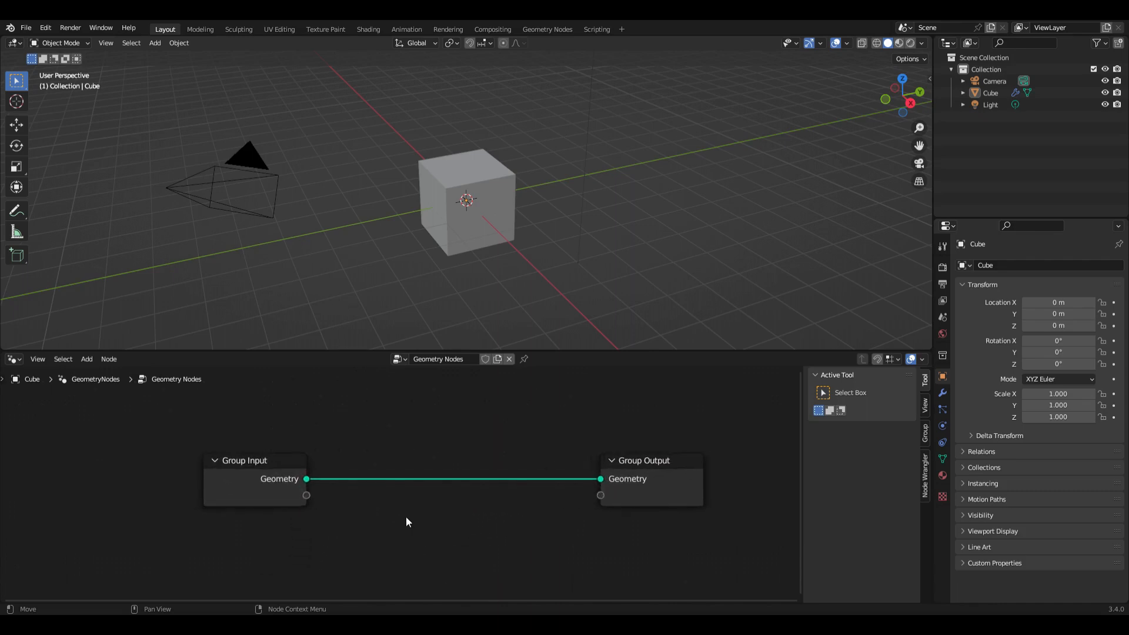
# Enable the Screencast Keys display in the 3D viewport.
pyautogui.click(929, 80)
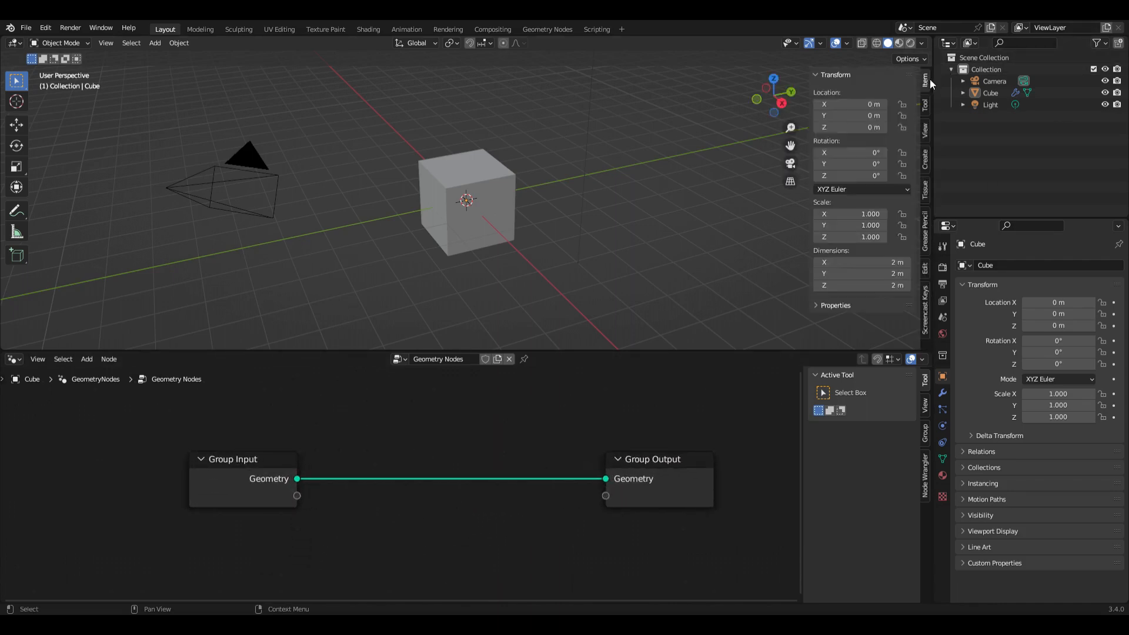
pyautogui.click(925, 310)
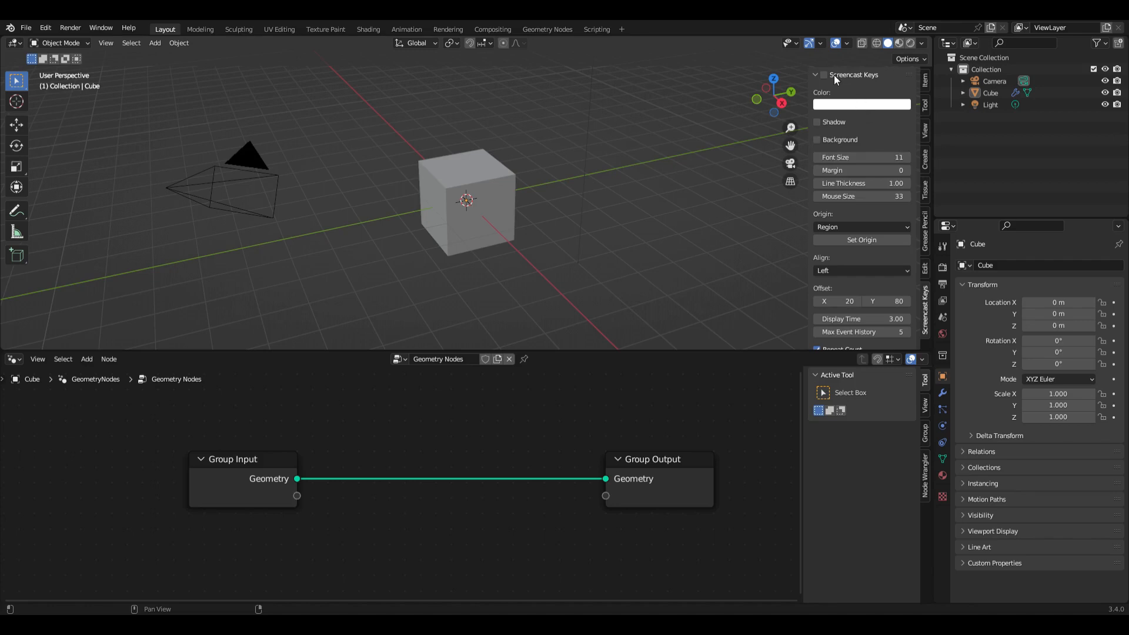
pyautogui.doubleClick(704, 198)
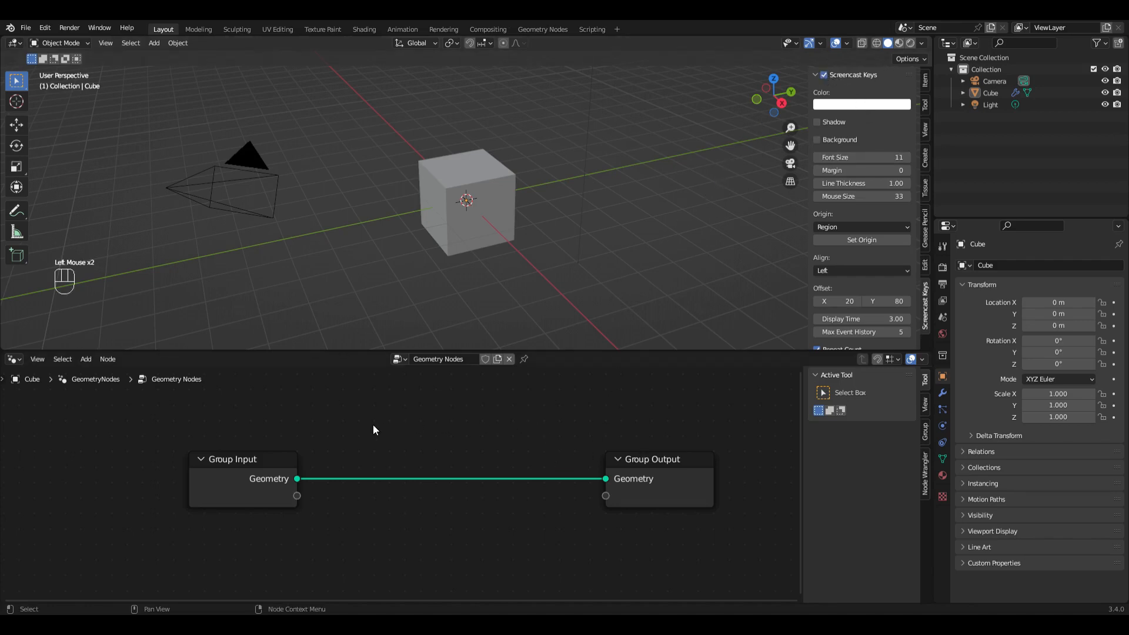
# Add a Set Position node on the link between Group Input and Group Output.
pyautogui.click(86, 359)
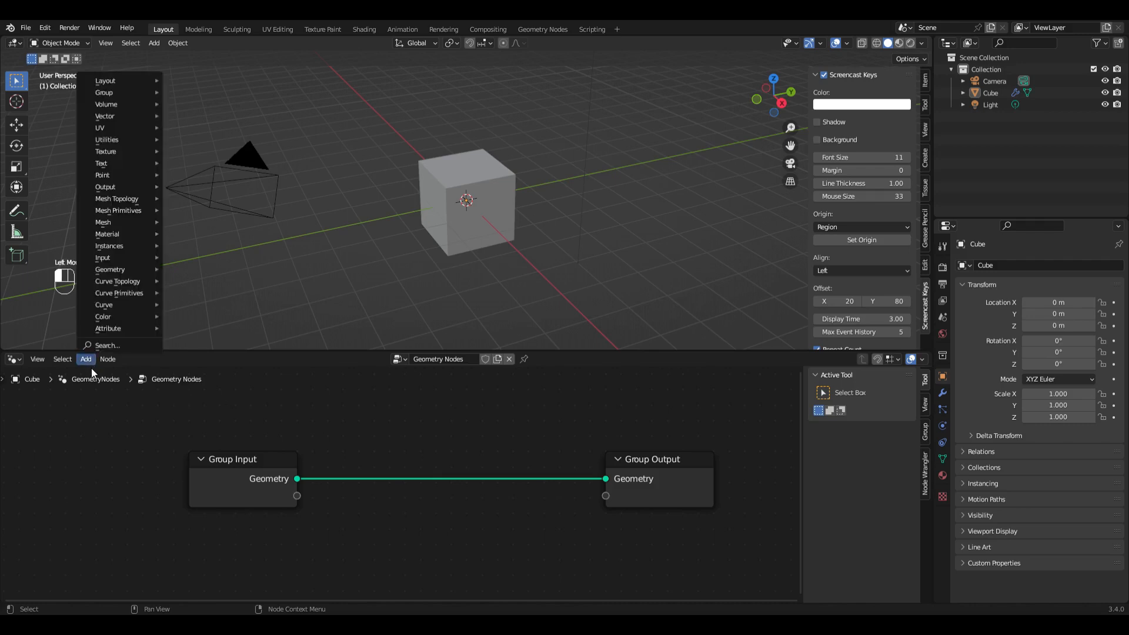
pyautogui.moveTo(108, 359)
pyautogui.click(83, 360)
pyautogui.write('set')
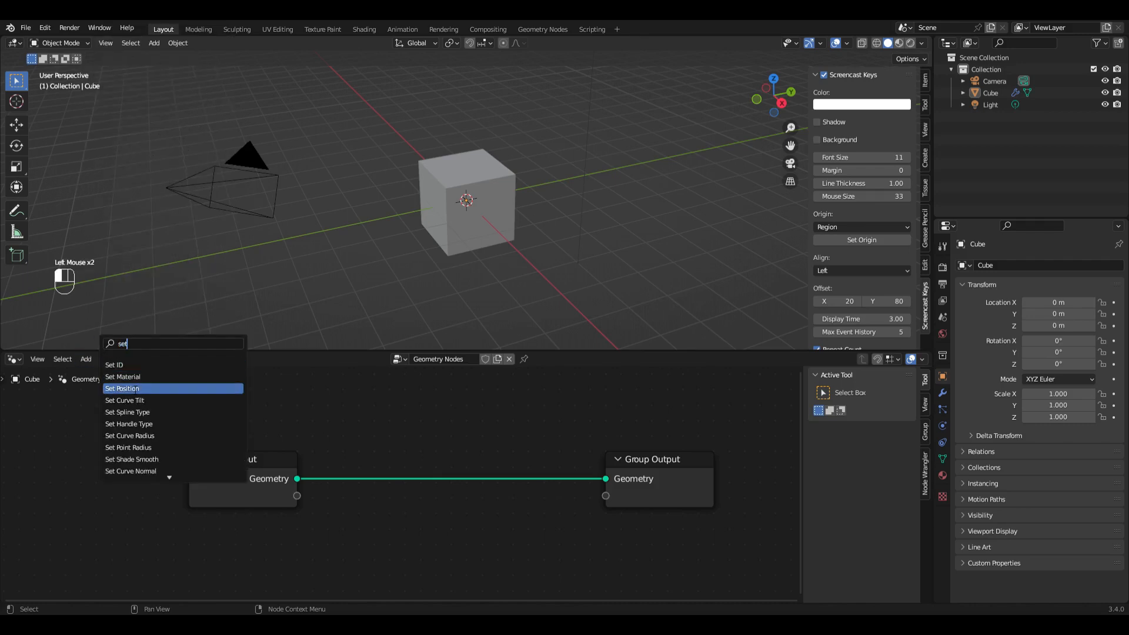
pyautogui.click(136, 388)
pyautogui.click(448, 474)
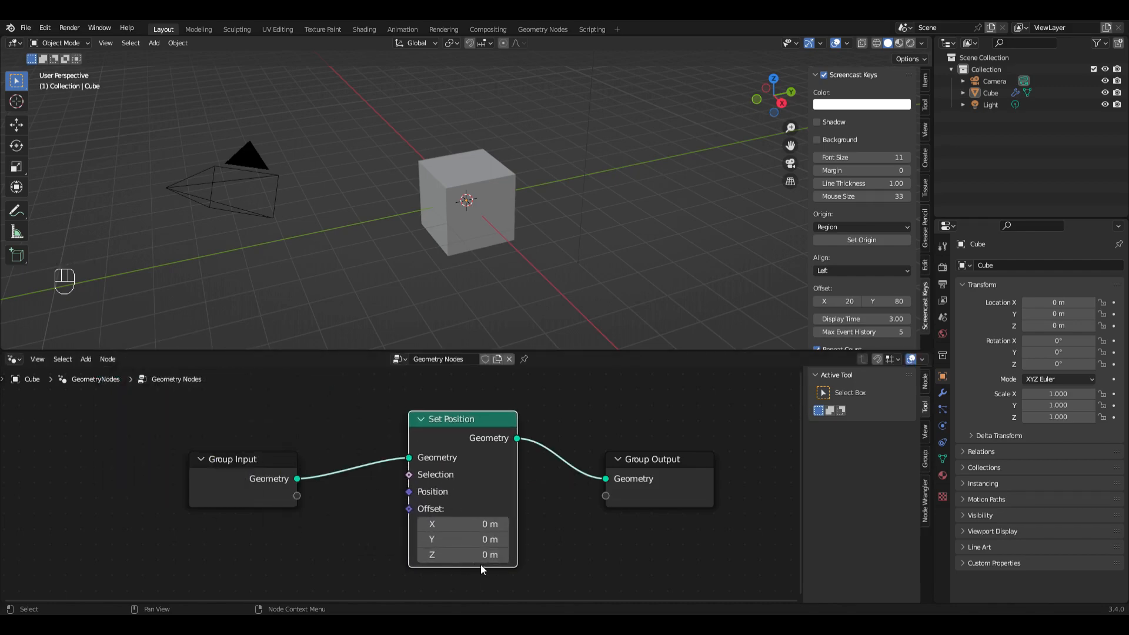
# Add a Value node connected to the Offset input of Set Position.
pyautogui.moveTo(409, 513); pyautogui.dragTo(223, 469)
pyautogui.write('val')
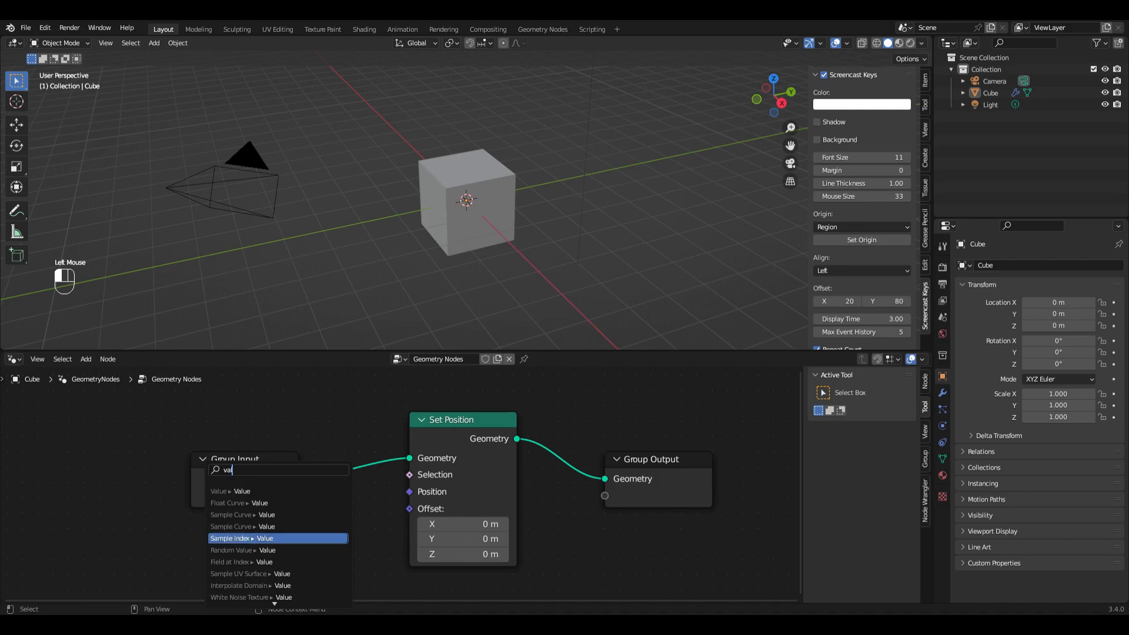
pyautogui.click(226, 491)
pyautogui.click(254, 513)
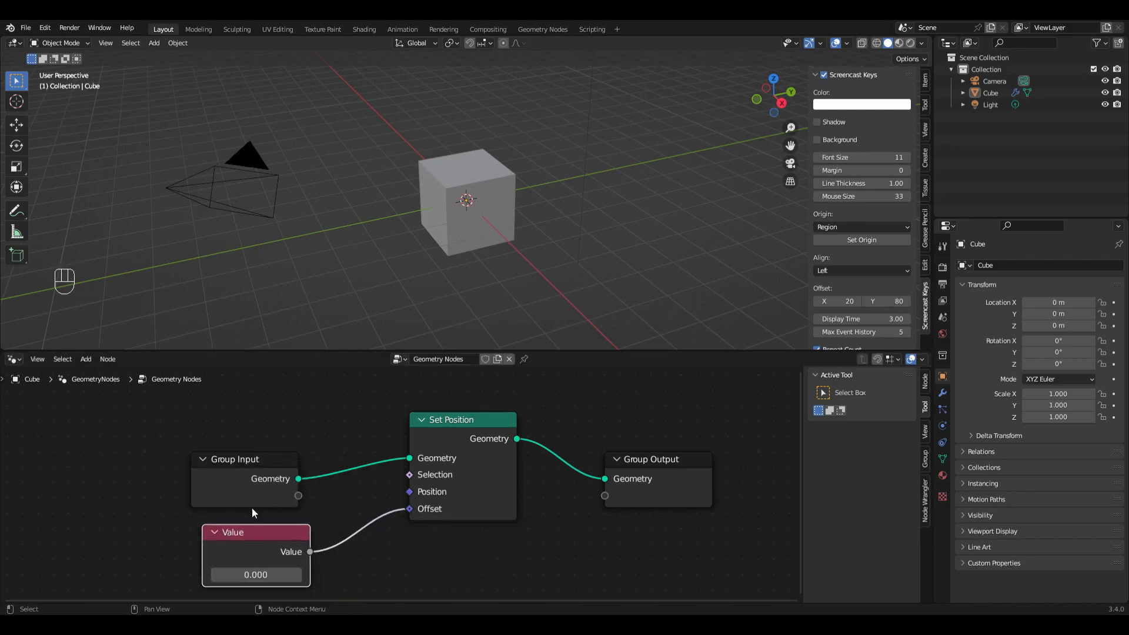
# Drive the Value node with the expression #frame/10 and play the animation.
pyautogui.click(257, 576)
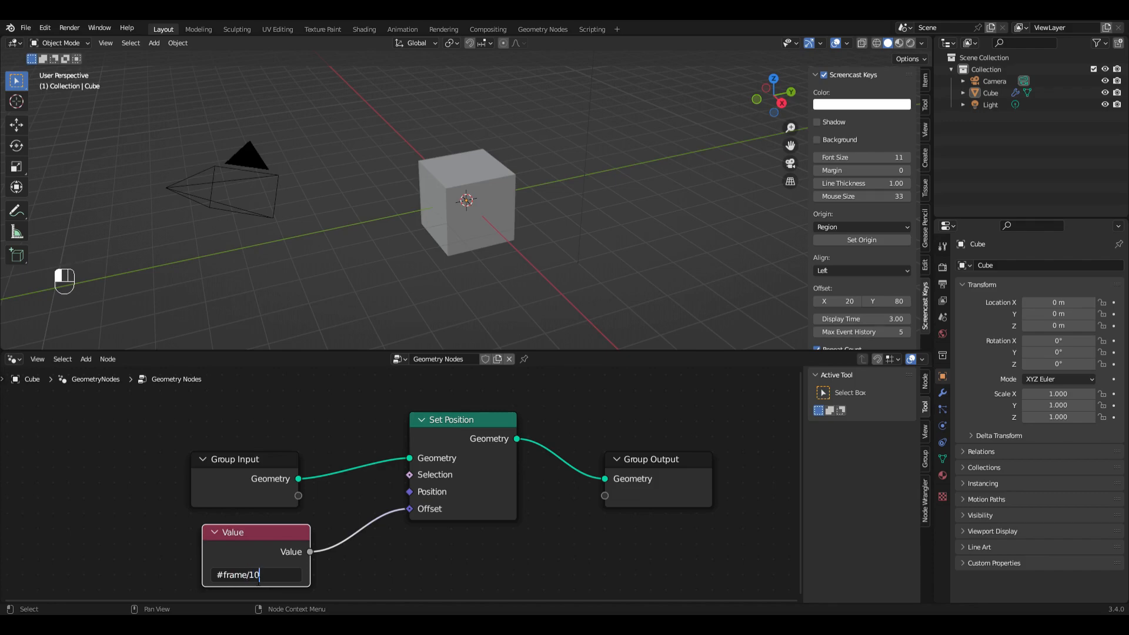
pyautogui.press('Return')
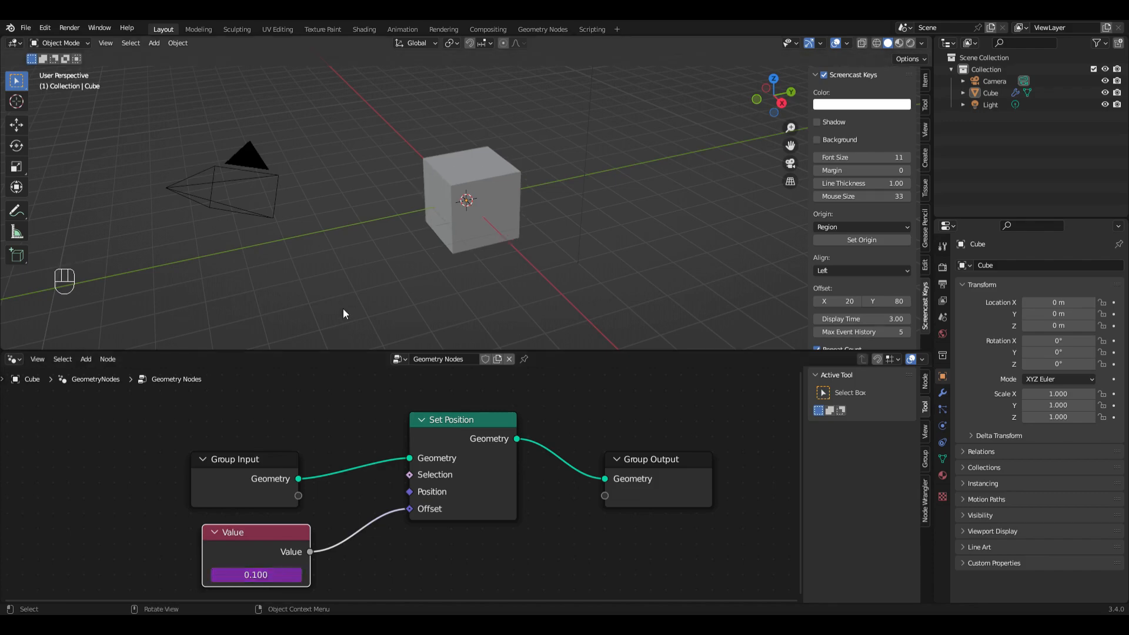
pyautogui.press('space')
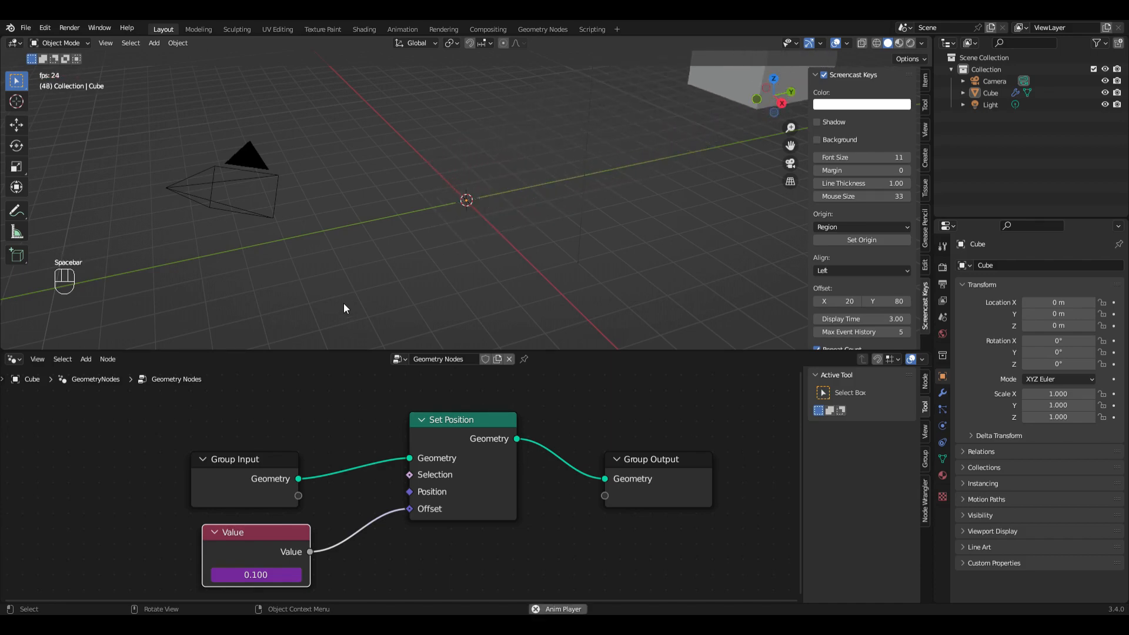
pyautogui.scroll(-7, 344, 302)
pyautogui.moveTo(344, 294); pyautogui.dragTo(386, 274, button='middle')
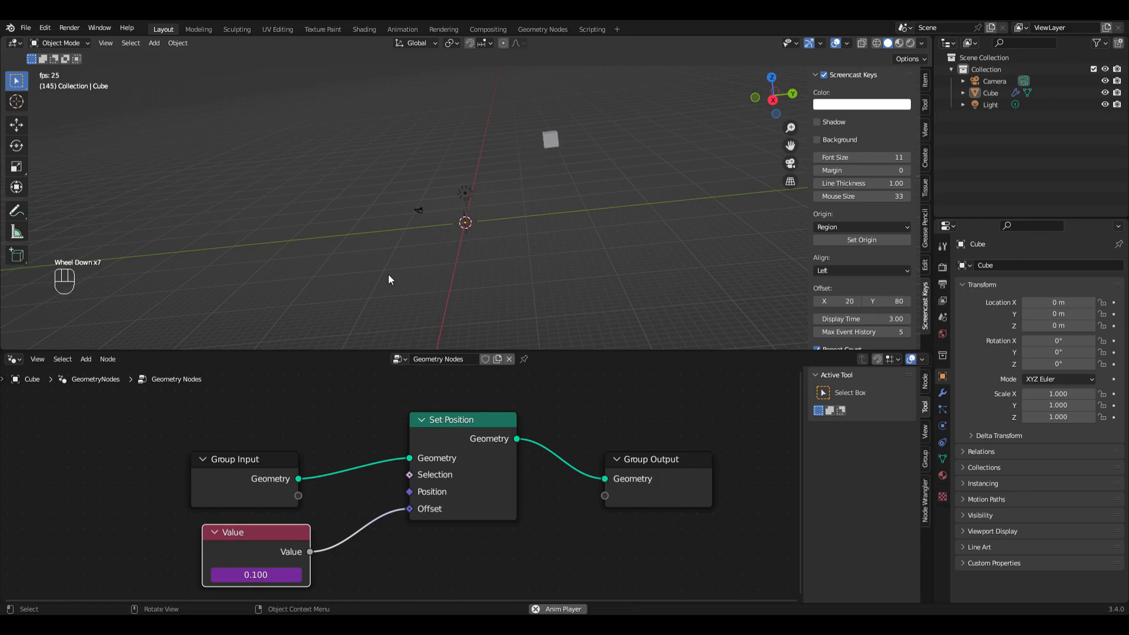
# Change the Value node's driver expression to sin(frame/10) and watch the cube's motion from several angles.
pyautogui.click(269, 576)
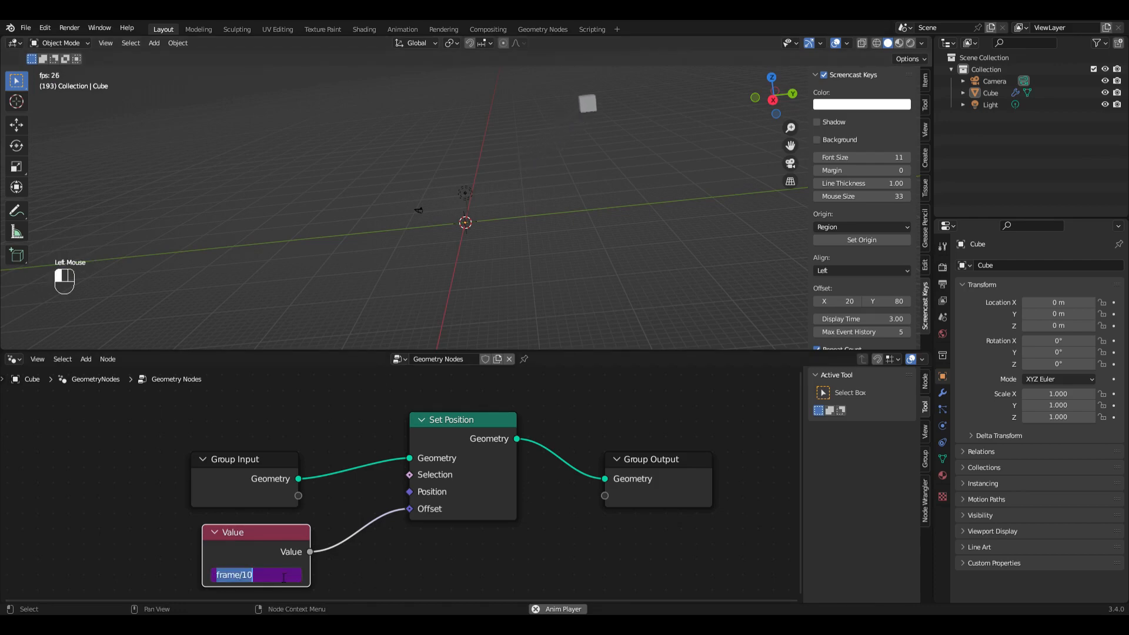
pyautogui.click(266, 579)
pyautogui.write(')')
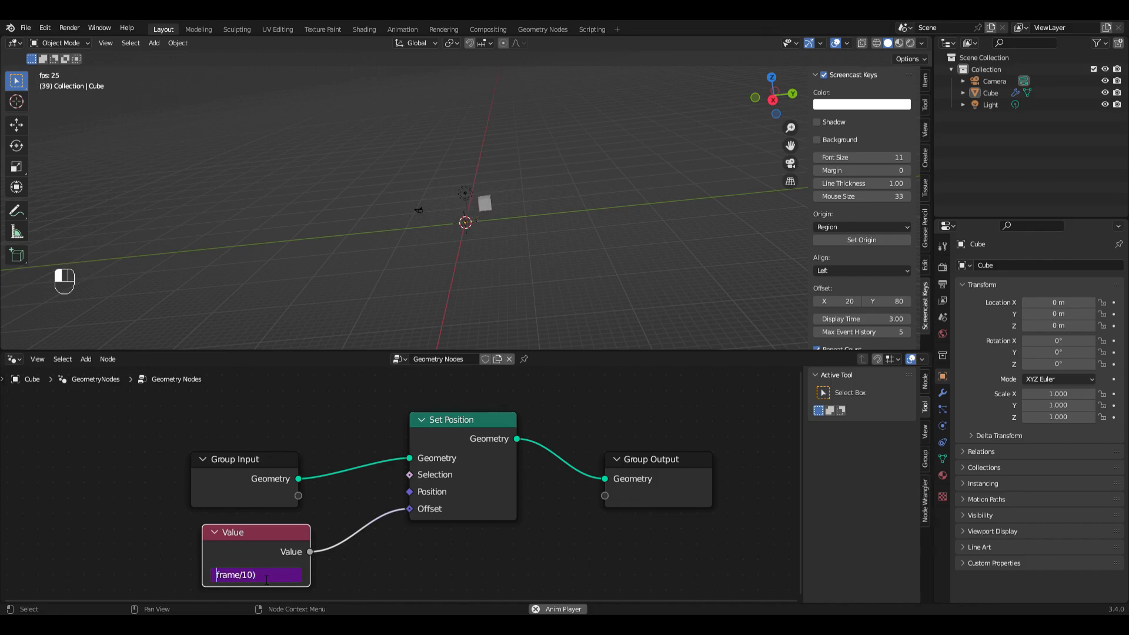
pyautogui.write('sin(')
pyautogui.press('Return')
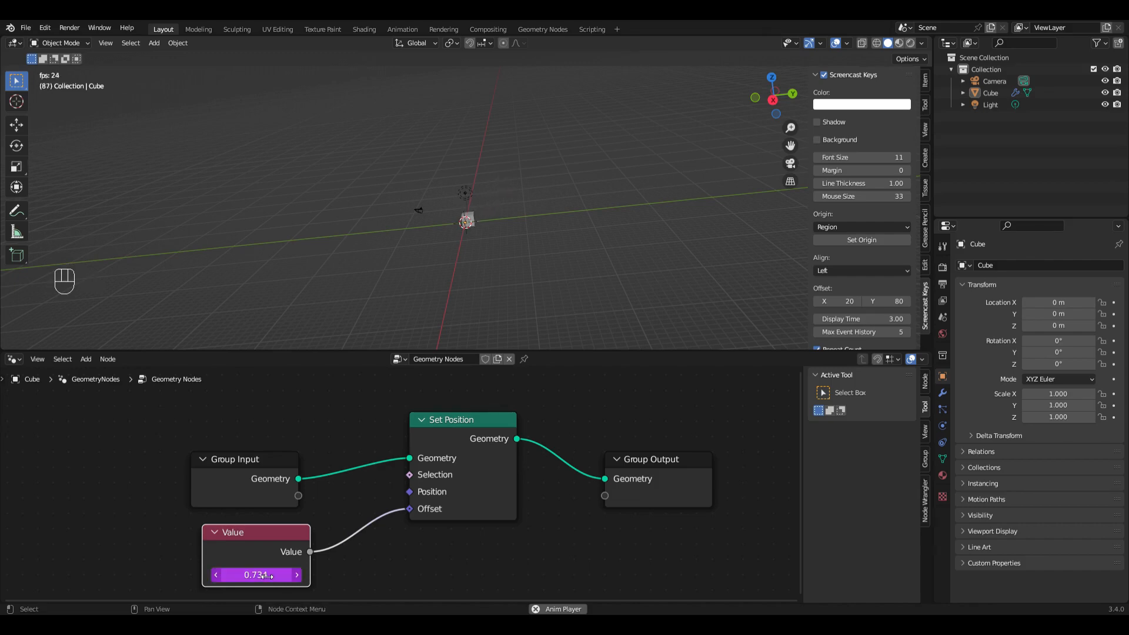
pyautogui.scroll(5, 503, 296)
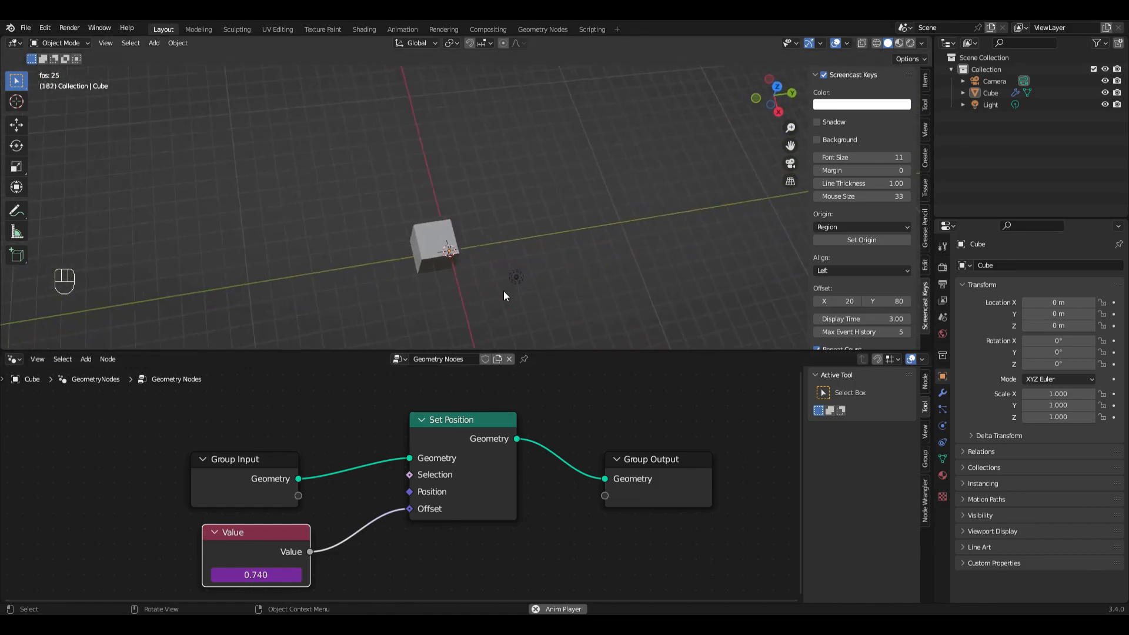
pyautogui.hscroll(3, 504, 292)
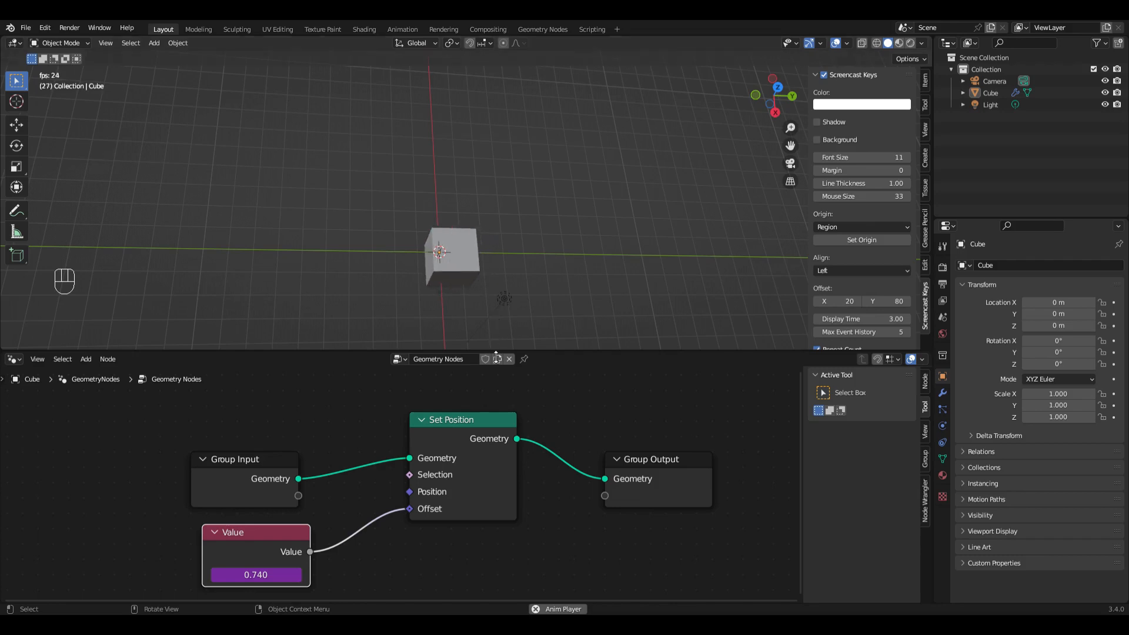
pyautogui.scroll(-10, 482, 274)
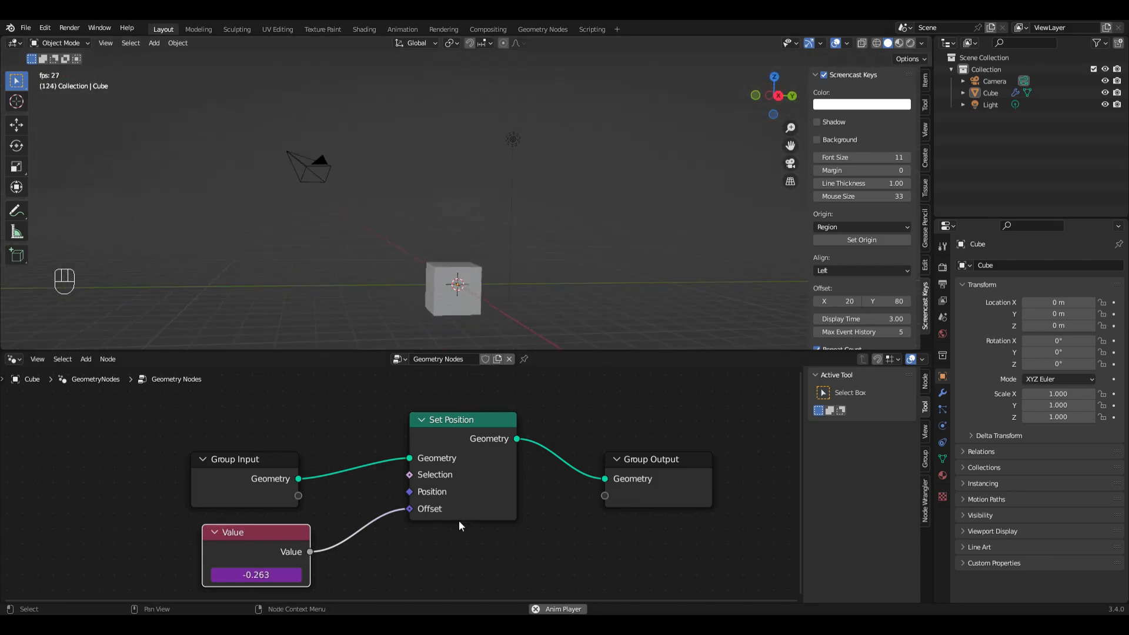
# Insert a Combine XYZ node between the Value node and the Offset input, with the value feeding X.
pyautogui.click(85, 359)
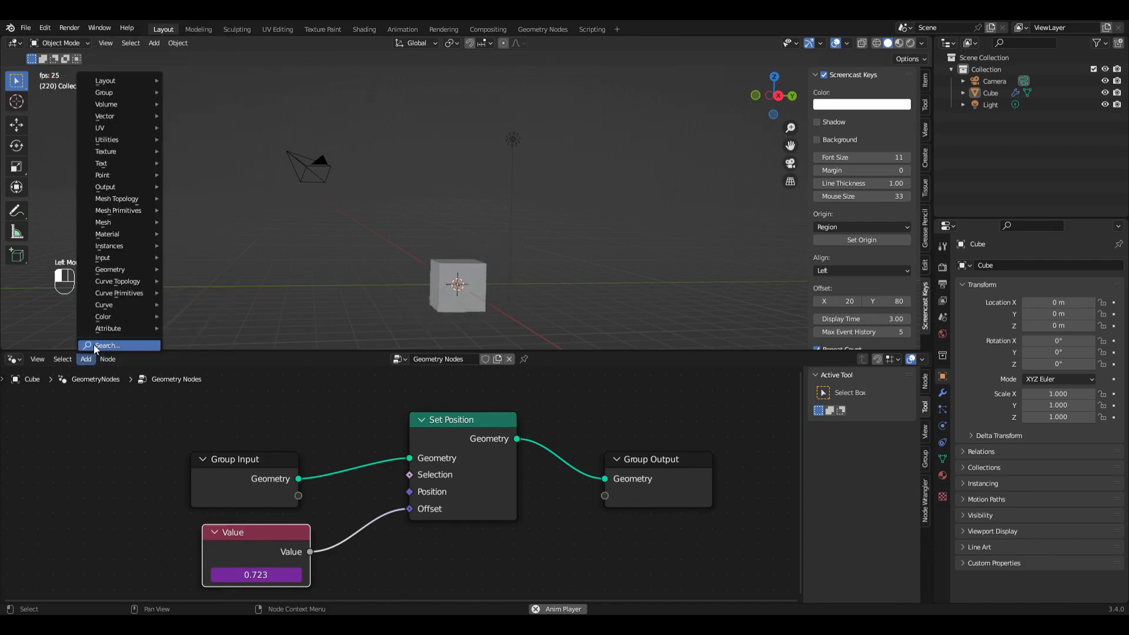
pyautogui.click(94, 344)
pyautogui.write('comb')
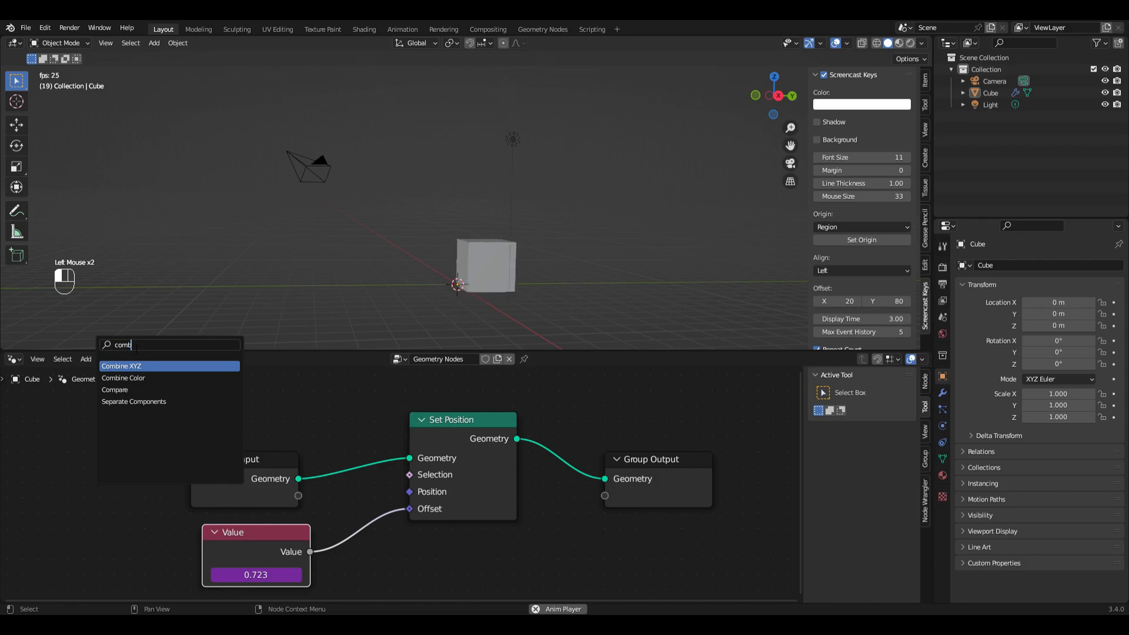
pyautogui.press('Return')
pyautogui.click(376, 522)
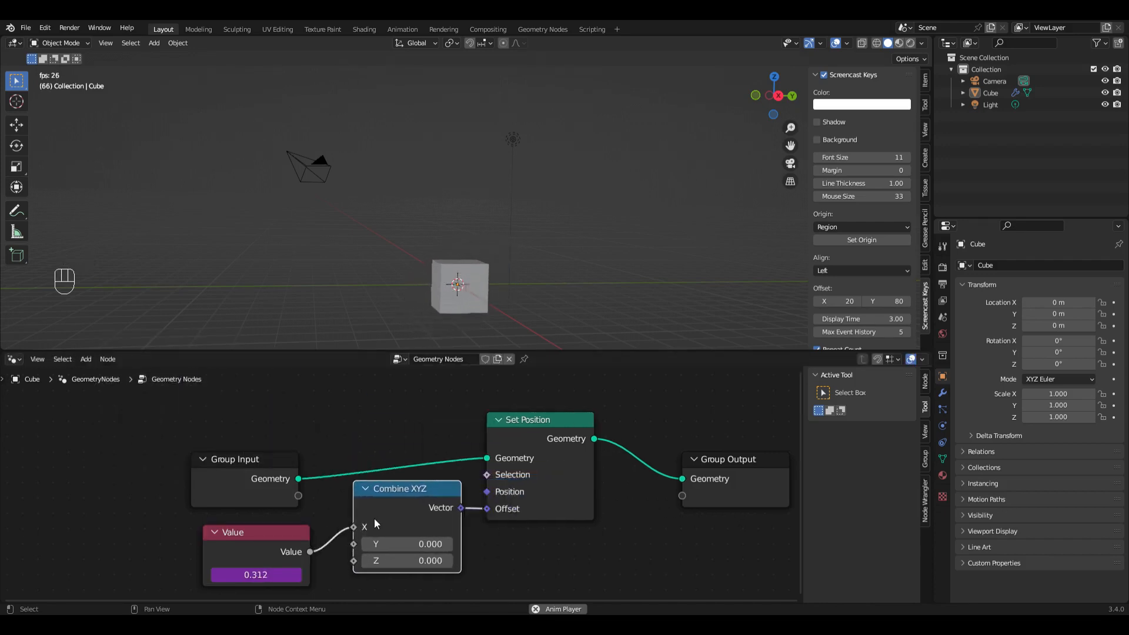
pyautogui.moveTo(510, 325); pyautogui.dragTo(519, 338, button='middle')
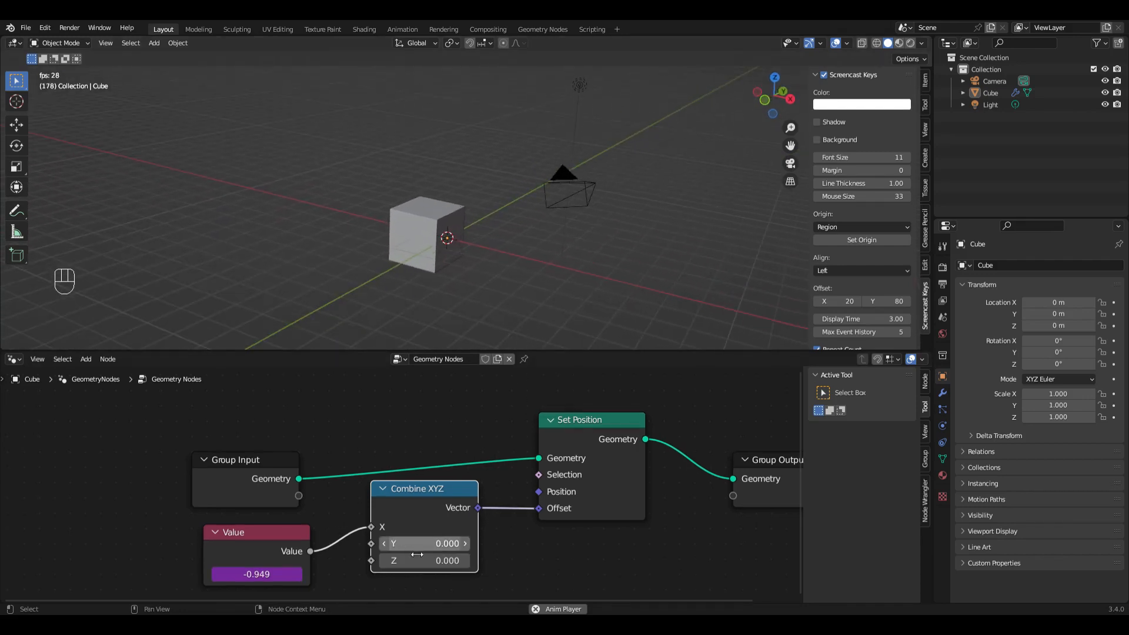
pyautogui.scroll(-1, 368, 582)
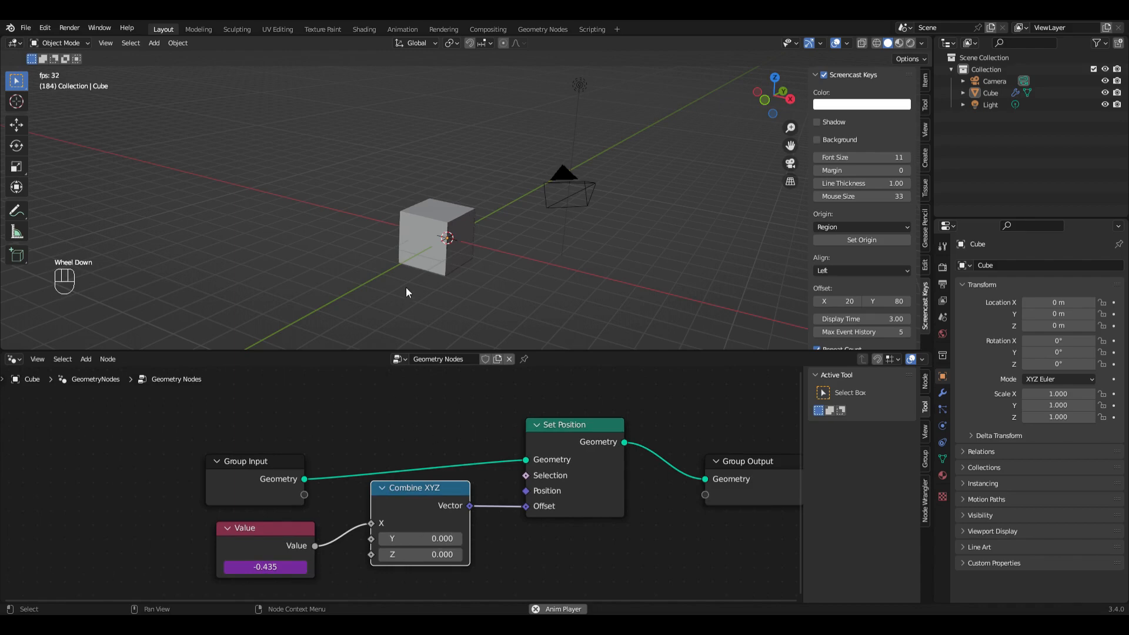
pyautogui.scroll(-4, 393, 536)
pyautogui.click(394, 536)
pyautogui.press('space')
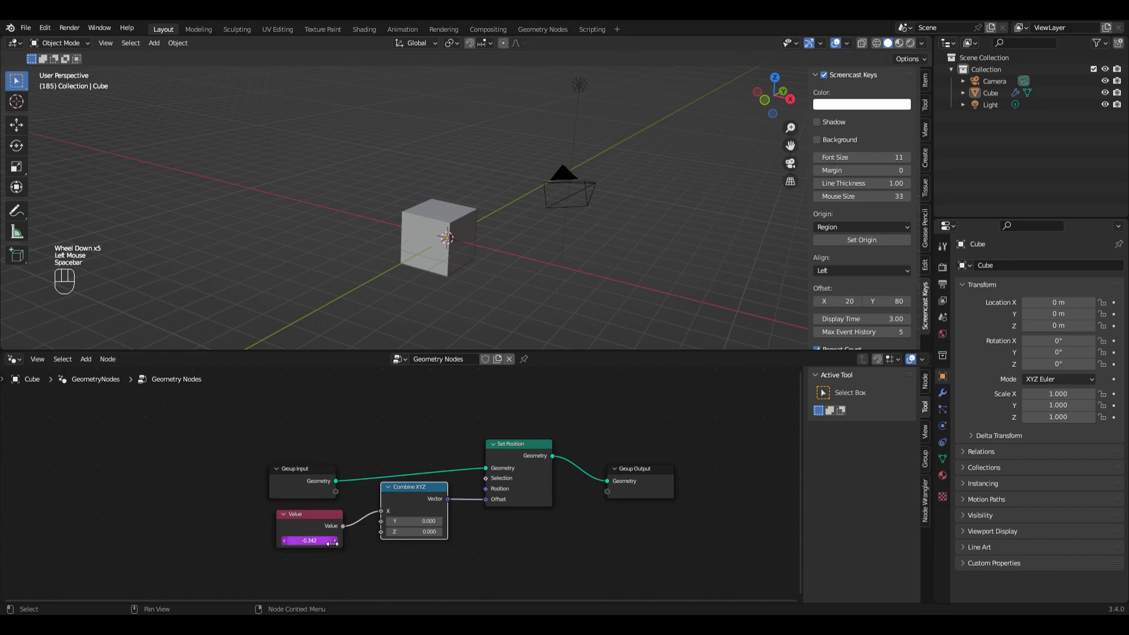
pyautogui.press('space')
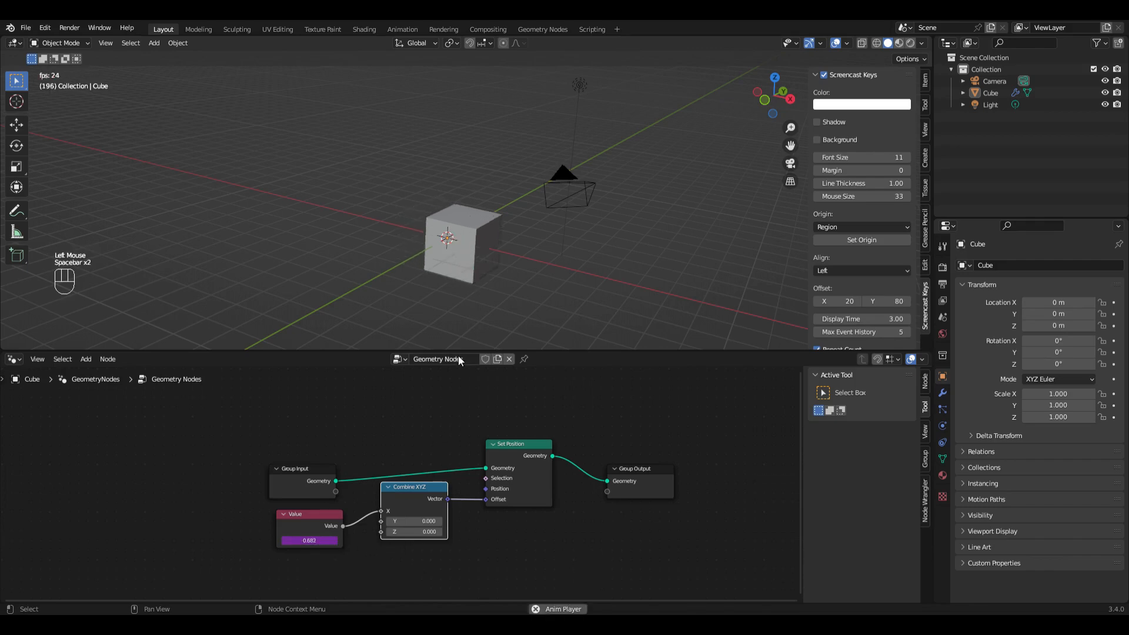
# Duplicate the Value node below the original and connect the copy to the Y input of Combine XYZ.
pyautogui.click(307, 525)
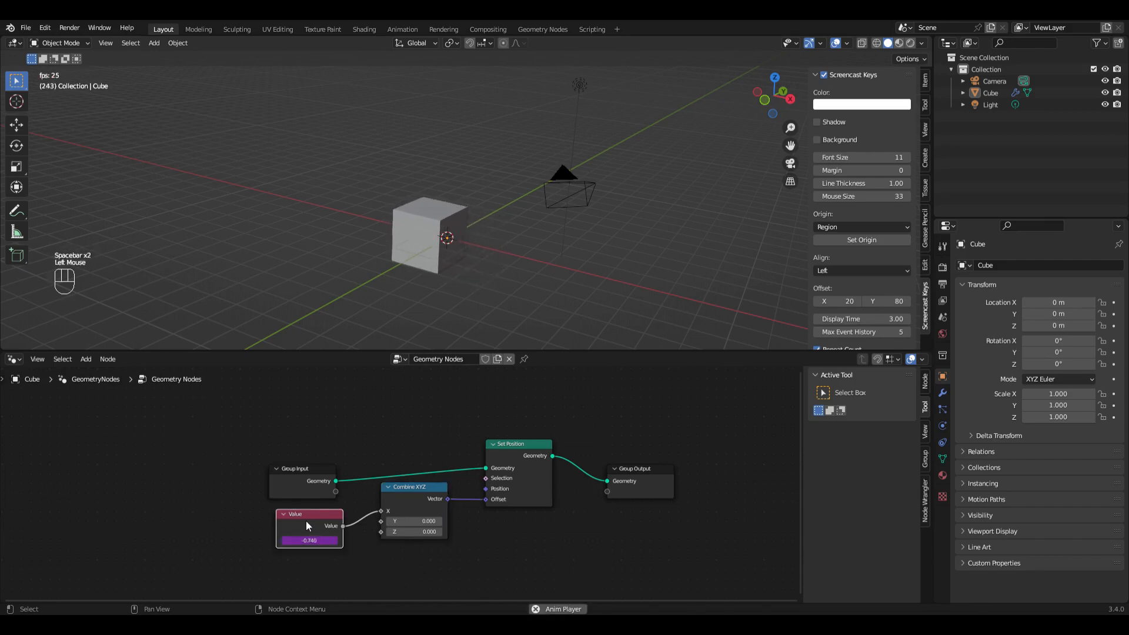
pyautogui.hotkey('shift', 'd')
pyautogui.click(305, 565)
pyautogui.moveTo(343, 569); pyautogui.dragTo(381, 521)
# Try to drive the duplicated Value node with the expression cos(#frame/20).
pyautogui.doubleClick(321, 584)
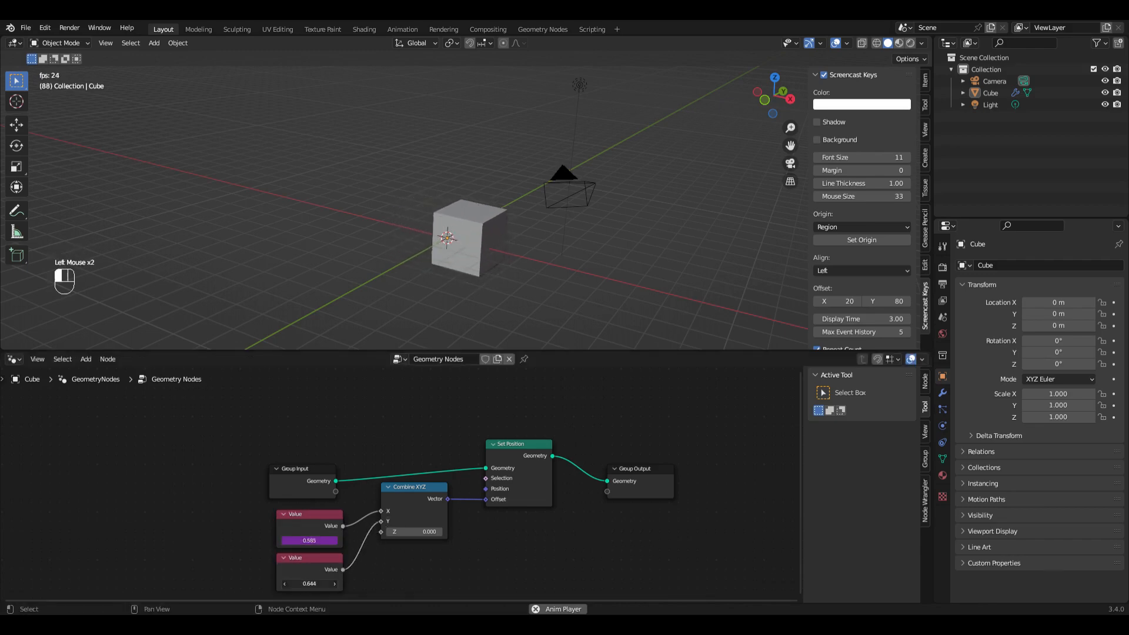
pyautogui.write('#frame')
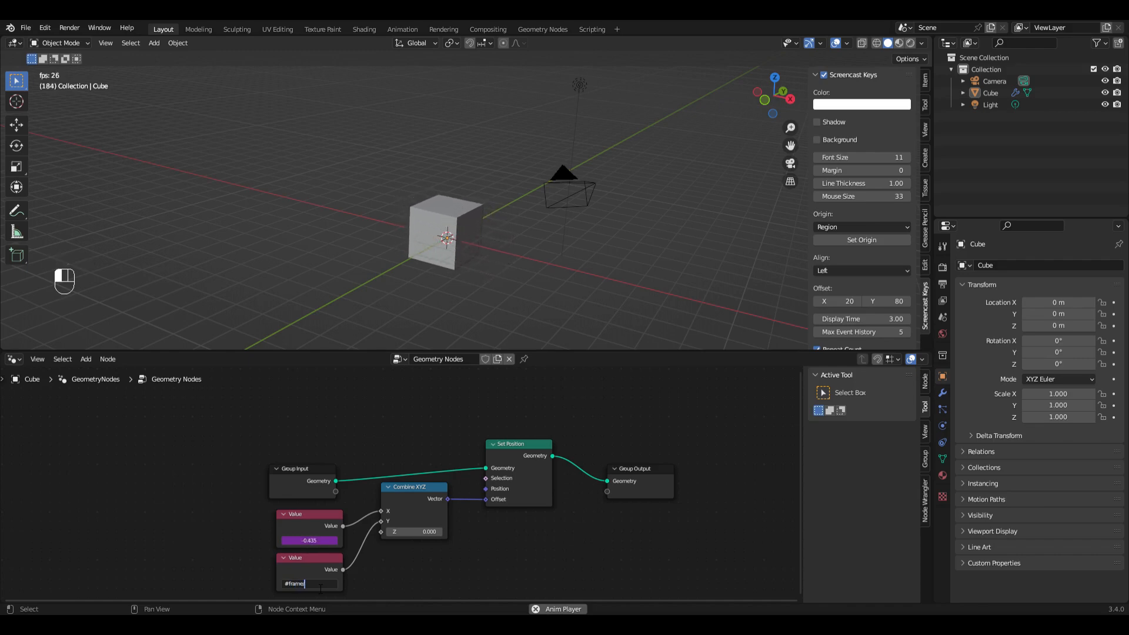
pyautogui.write('/20)')
pyautogui.press('Home')
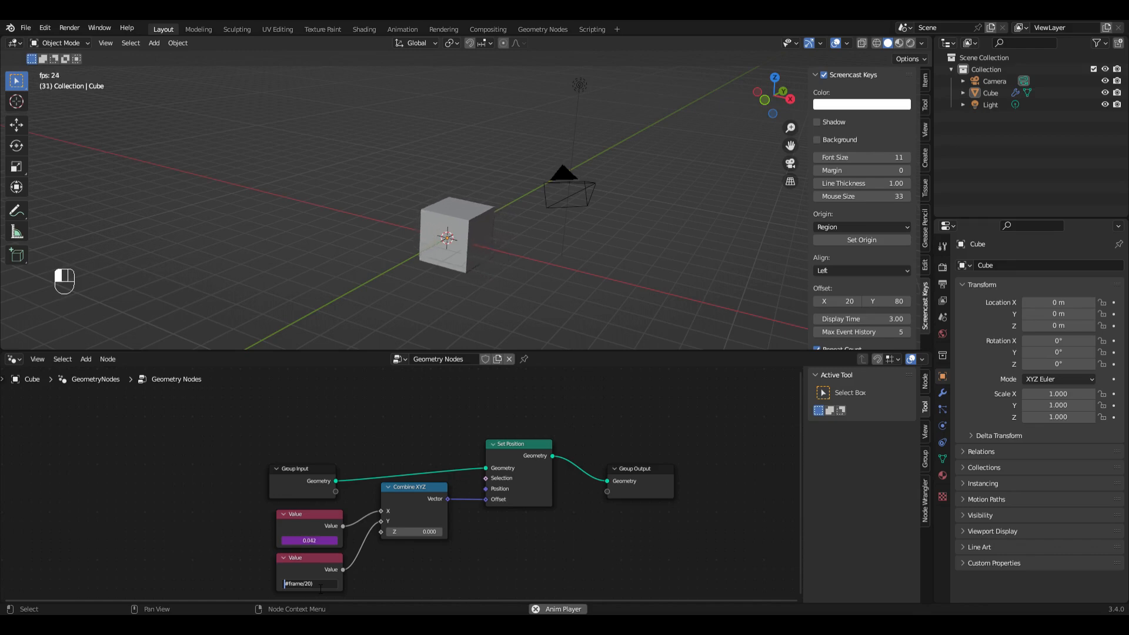
pyautogui.write('cos(')
pyautogui.press('Return')
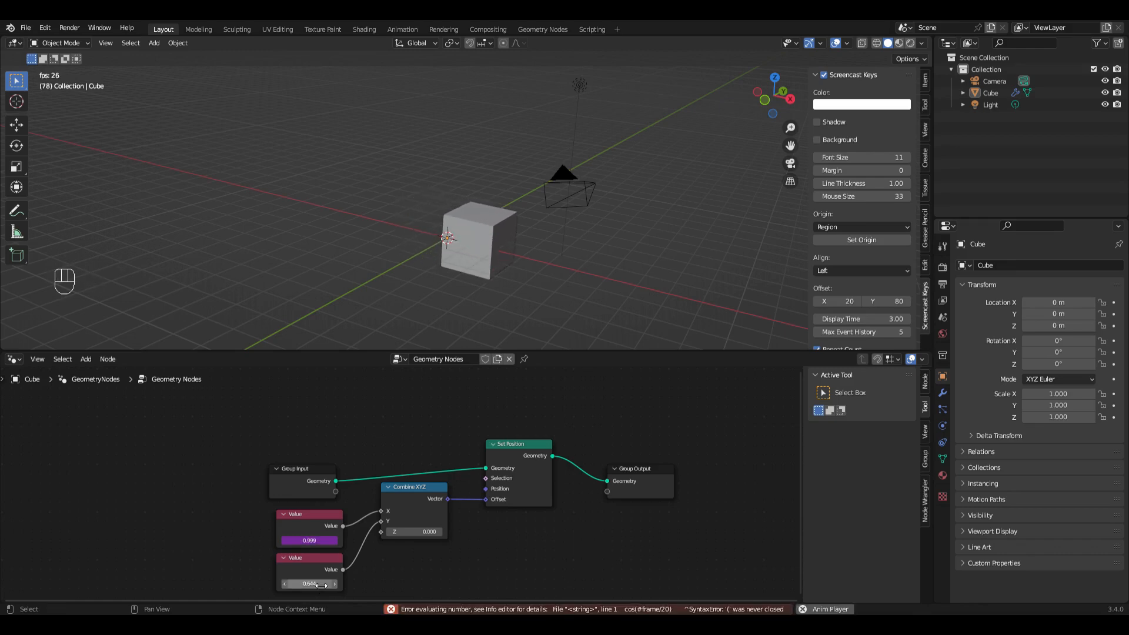
# Drive the lower Value node with the expression #frame.
pyautogui.click(321, 585)
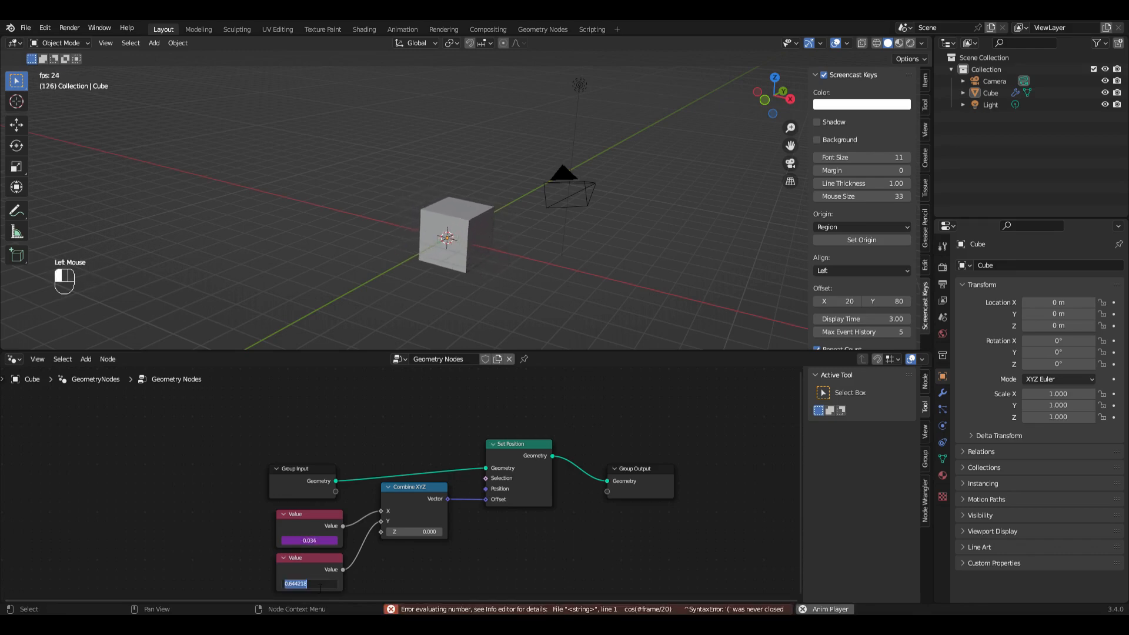
pyautogui.write('#f')
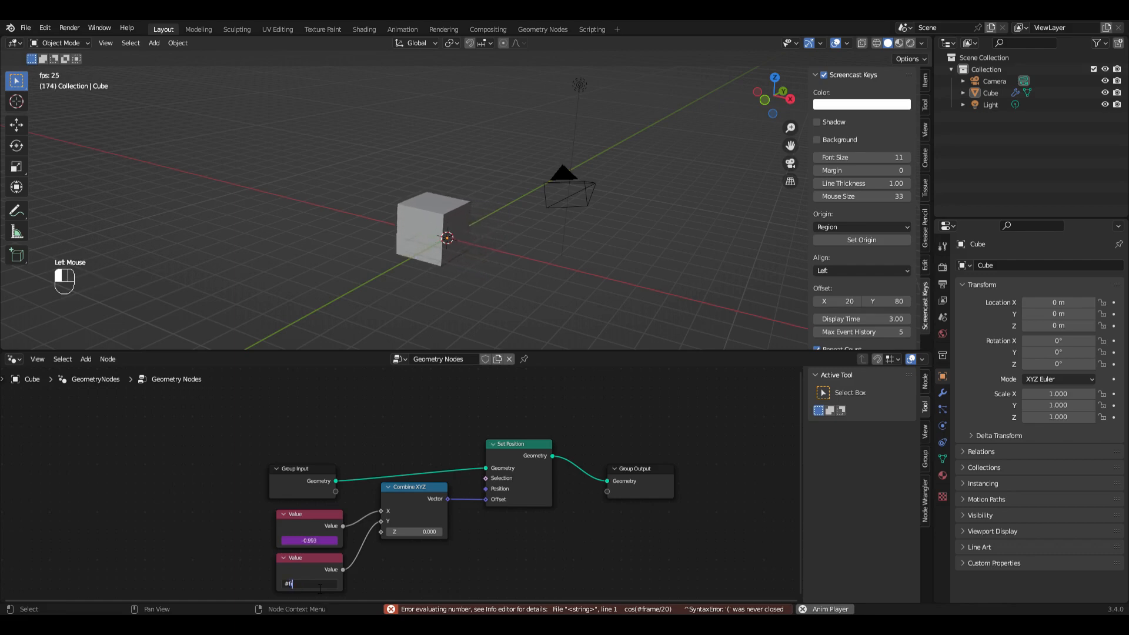
pyautogui.write('rame')
pyautogui.press('Return')
# Change the lower Value node's driver expression to cos(frame/20).
pyautogui.click(320, 585)
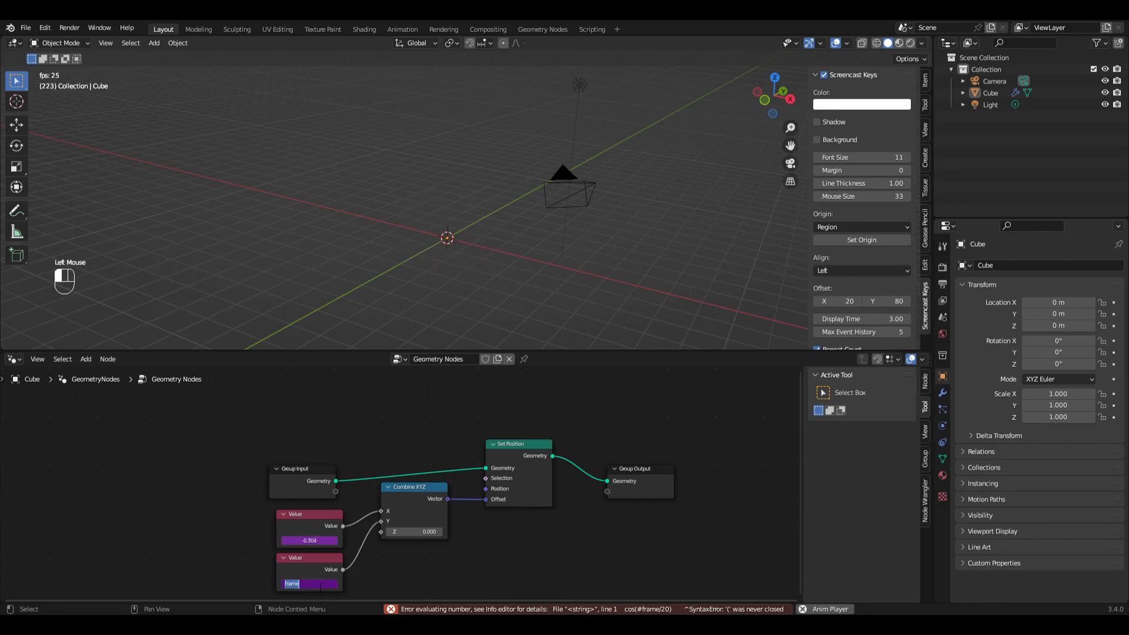
pyautogui.write('/20)')
pyautogui.press('Home')
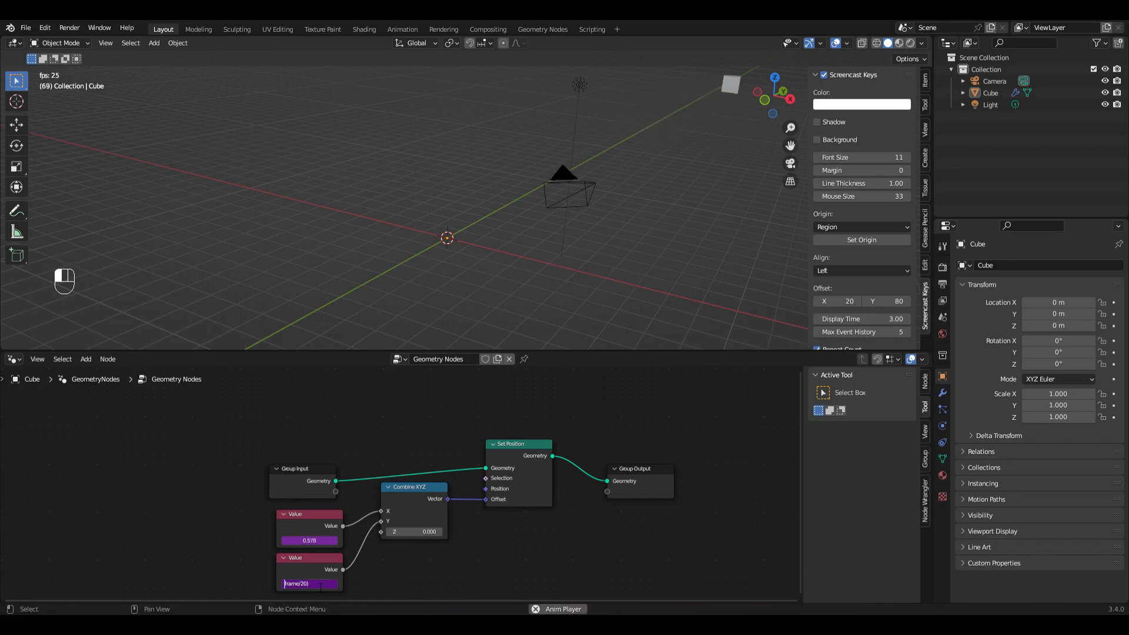
pyautogui.write('cos(')
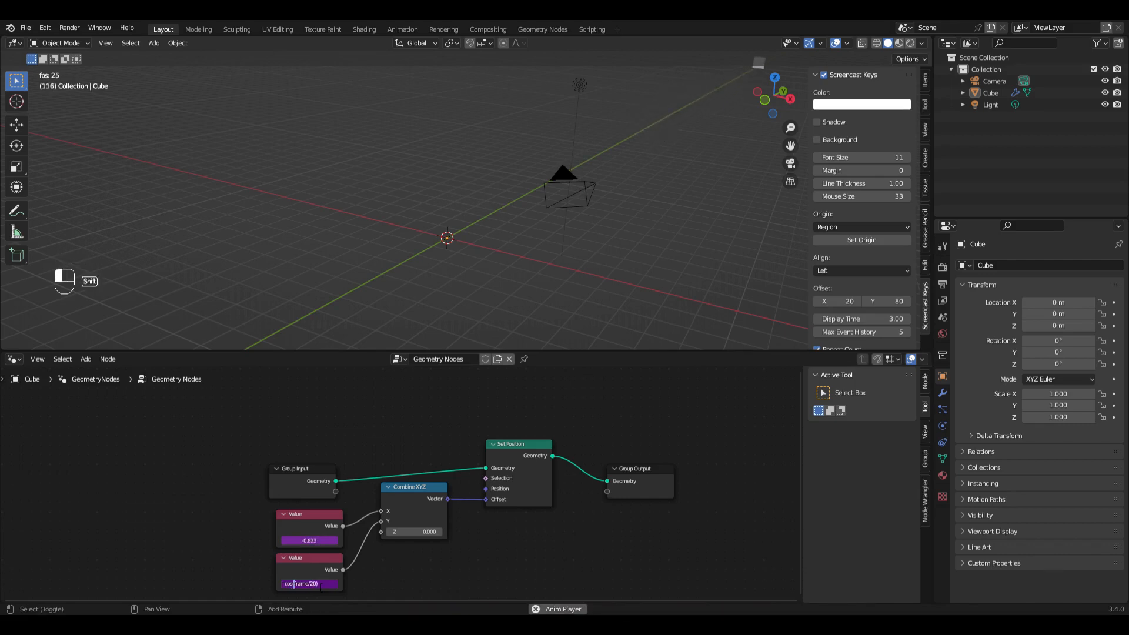
pyautogui.press('Return')
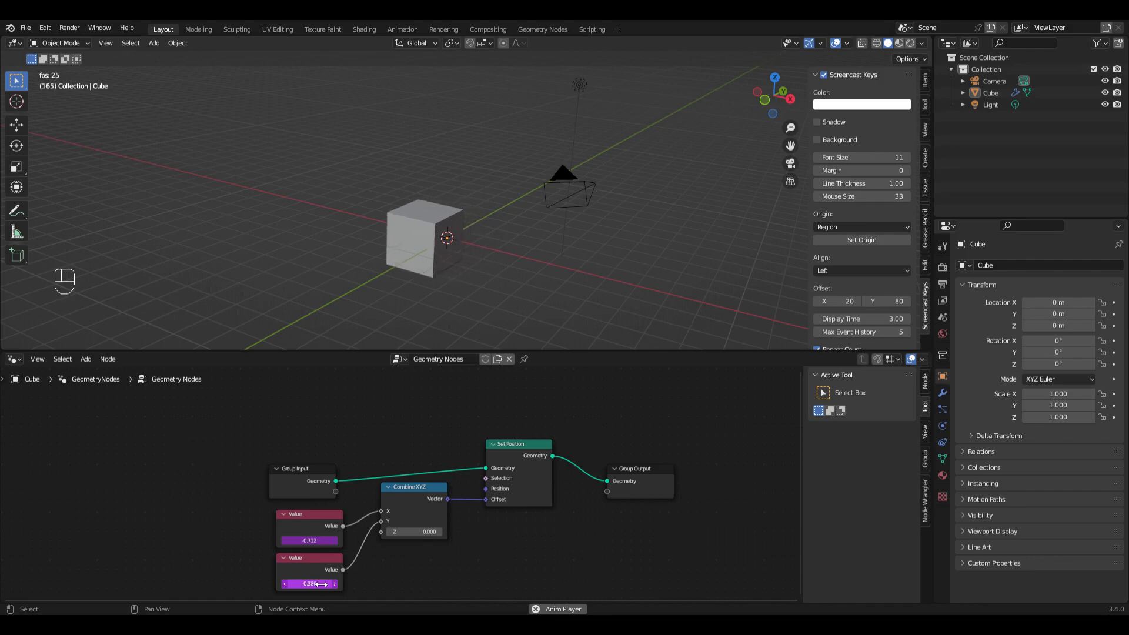
# Review the driver expressions of both Value nodes and watch the cube's motion from different angles.
pyautogui.click(307, 540)
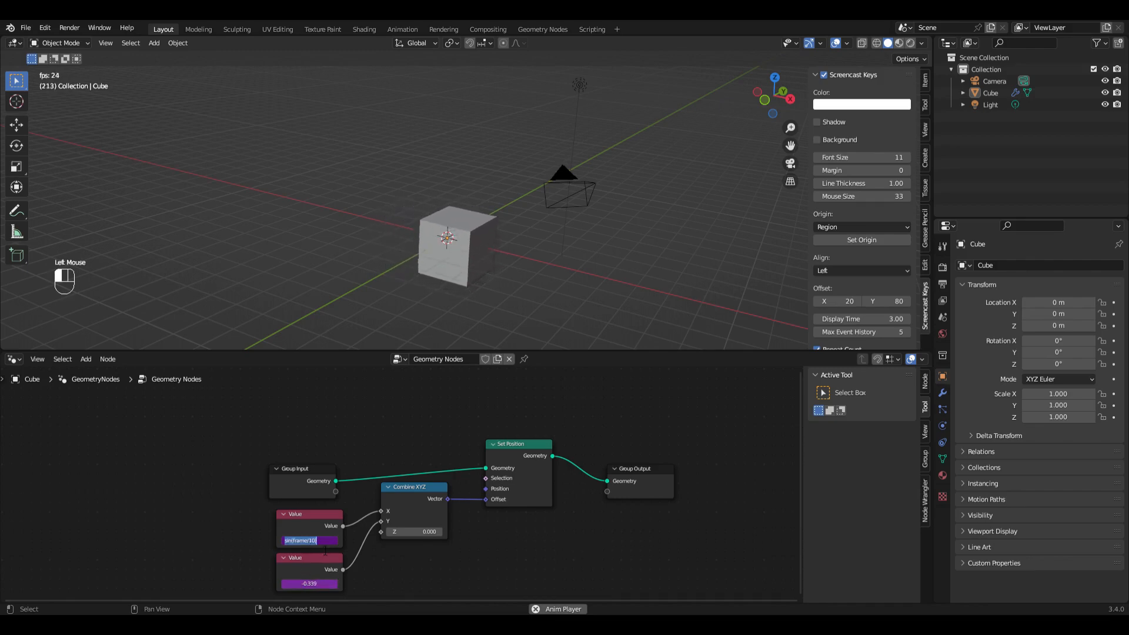
pyautogui.click(528, 275)
pyautogui.moveTo(527, 277); pyautogui.dragTo(515, 307, button='middle')
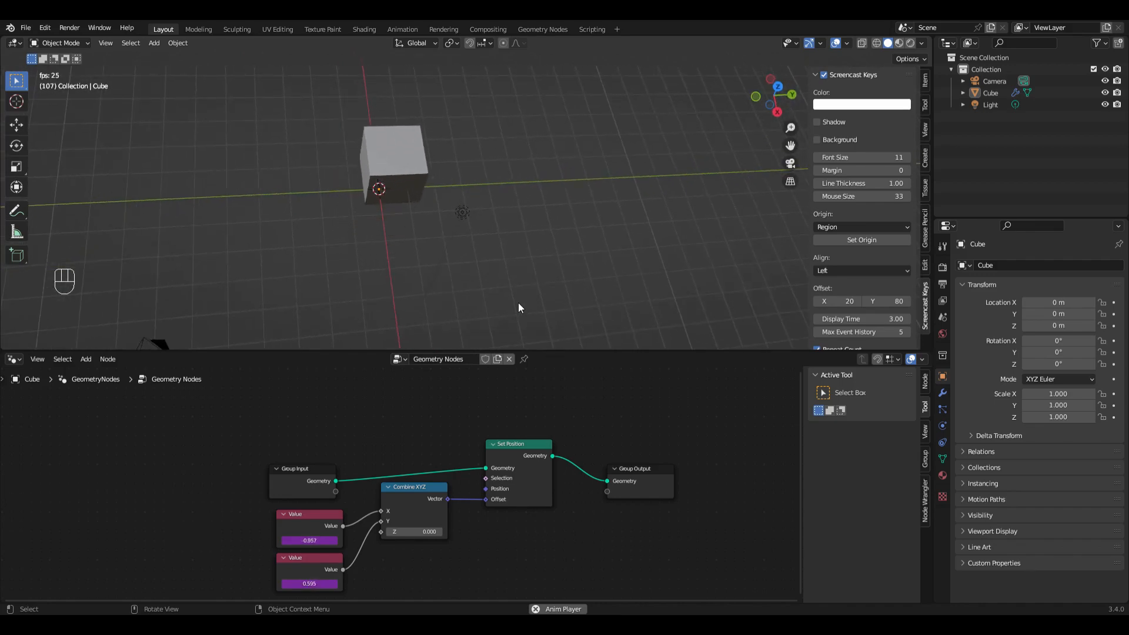
pyautogui.click(317, 584)
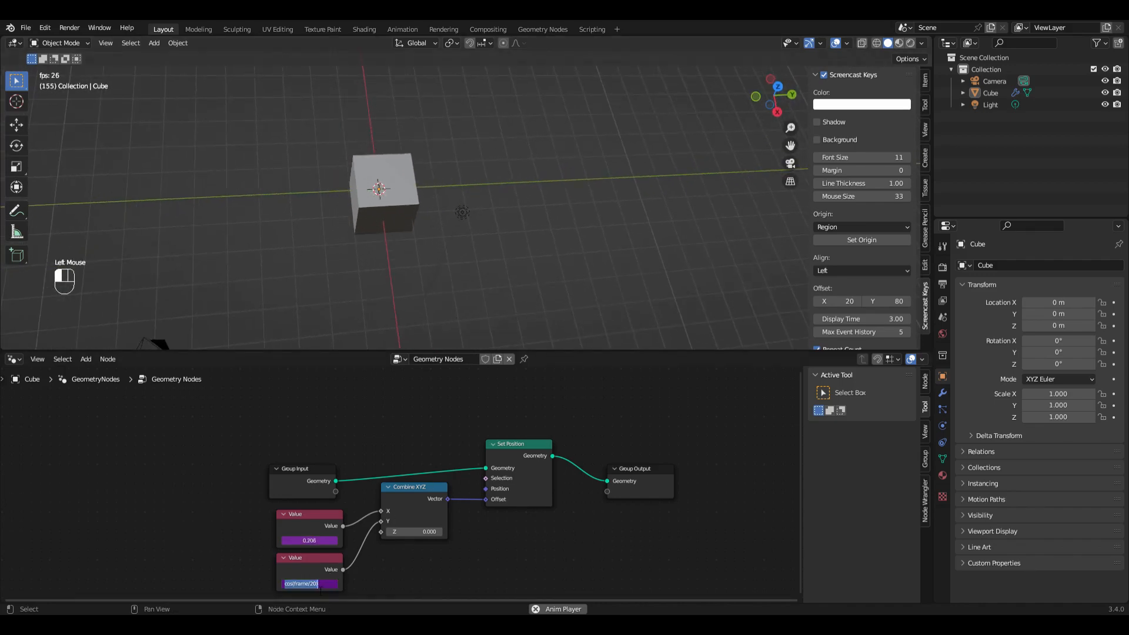
pyautogui.click(313, 584)
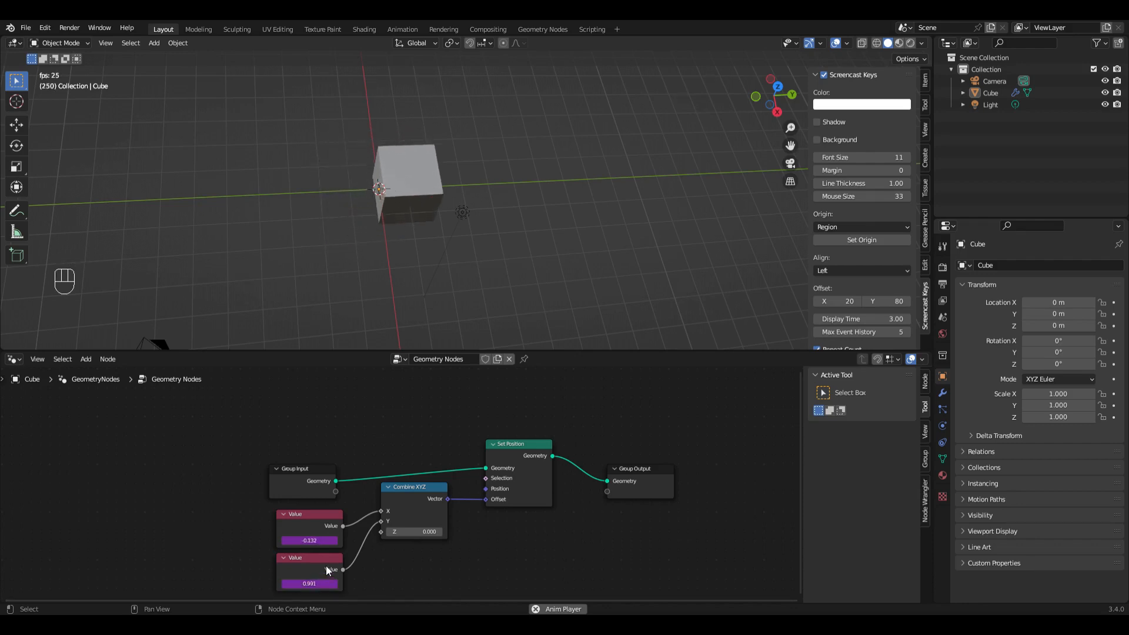
pyautogui.click(511, 295)
pyautogui.moveTo(510, 295); pyautogui.dragTo(512, 296, button='middle')
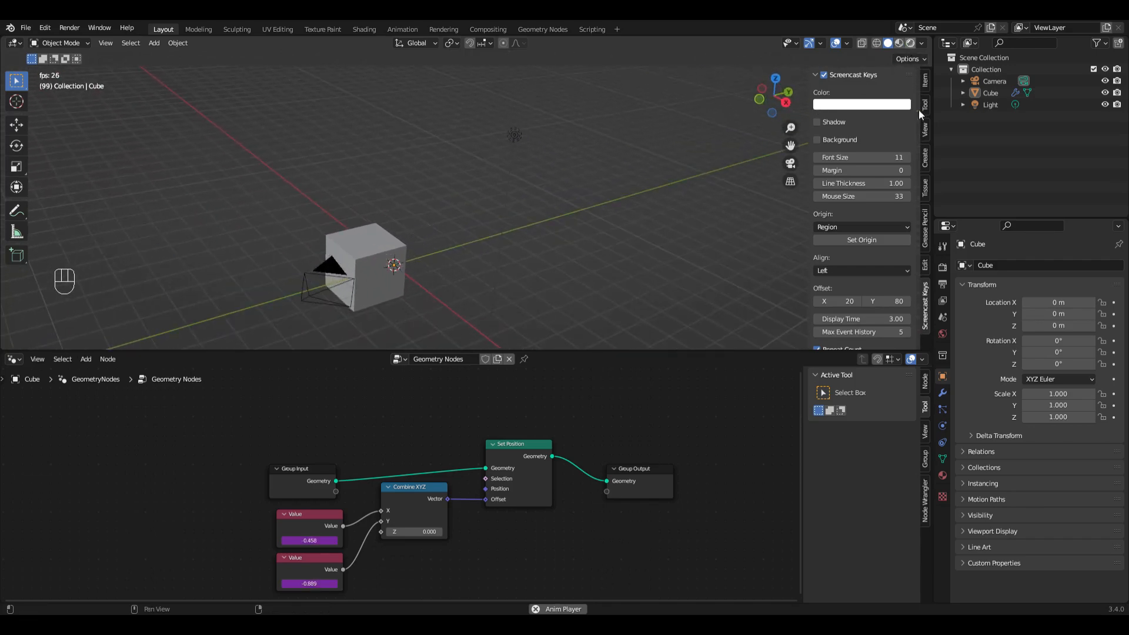
# Set the render engine to Cycles with GPU Compute as the device.
pyautogui.click(942, 267)
pyautogui.click(1052, 266)
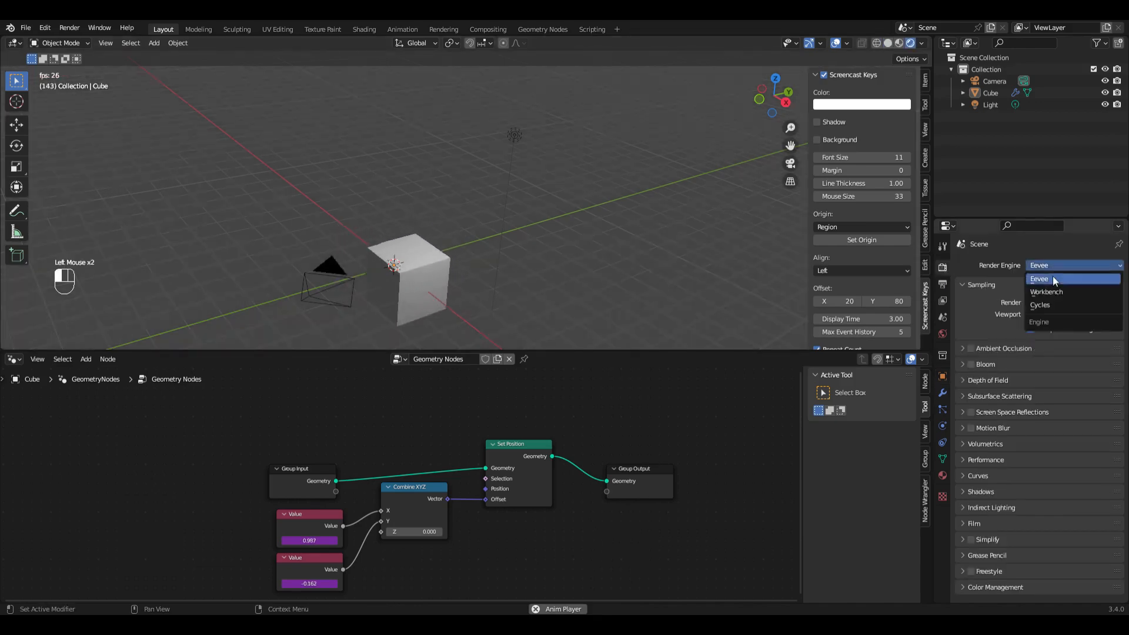
pyautogui.click(1052, 302)
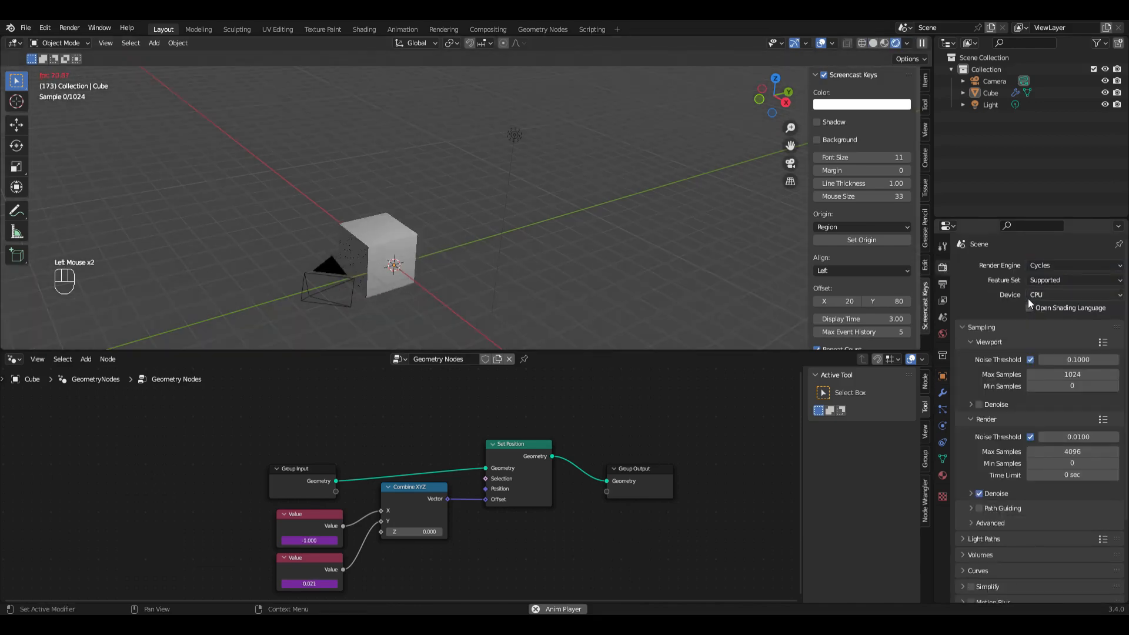
pyautogui.click(1037, 296)
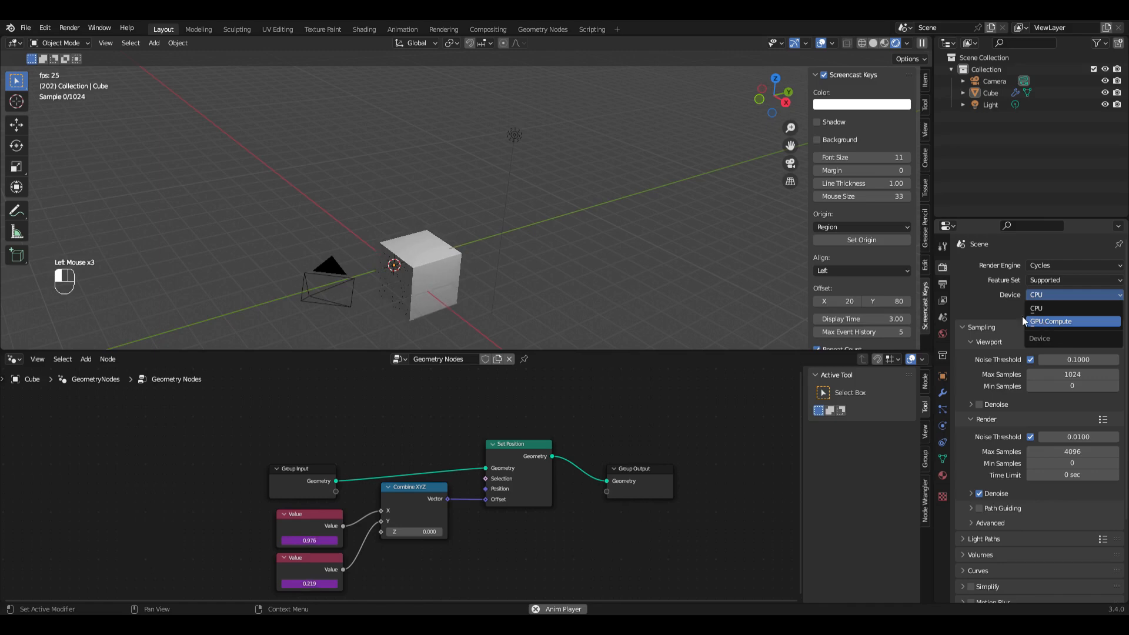
pyautogui.click(1044, 321)
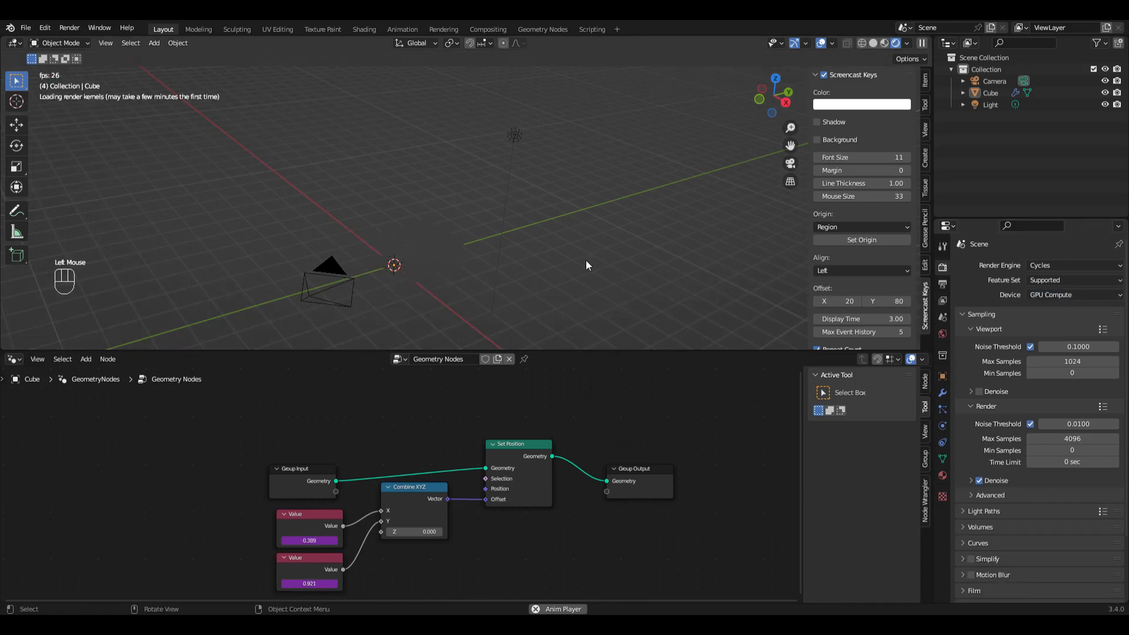
# Add a plane mesh to the scene as a floor for the cube.
pyautogui.click(513, 135)
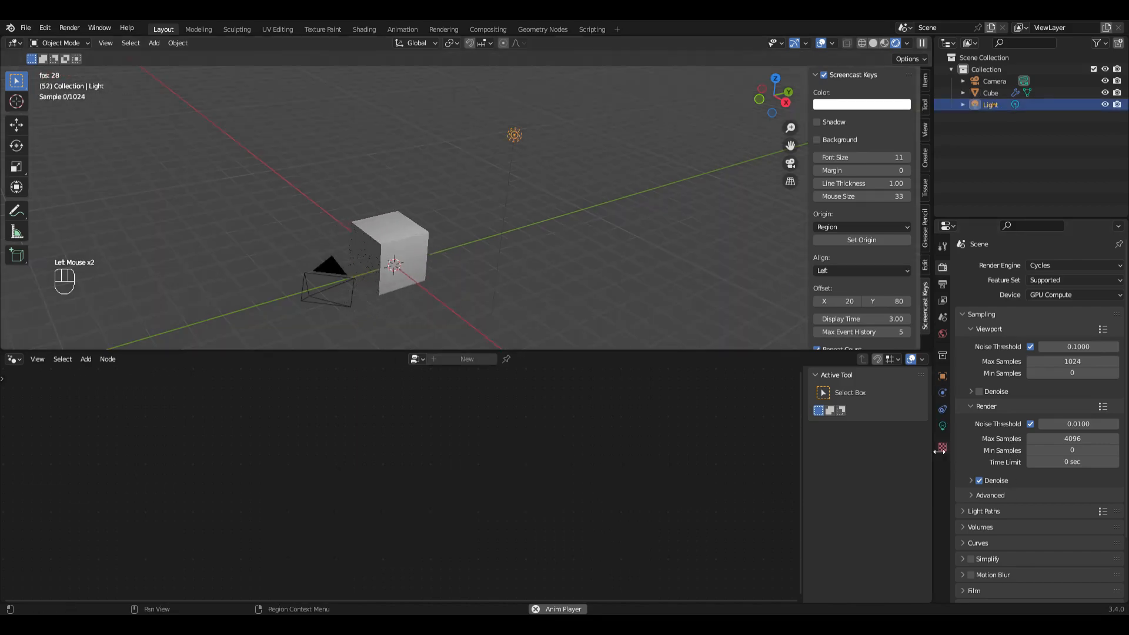
pyautogui.hotkey('shift', 'a')
pyautogui.moveTo(651, 304)
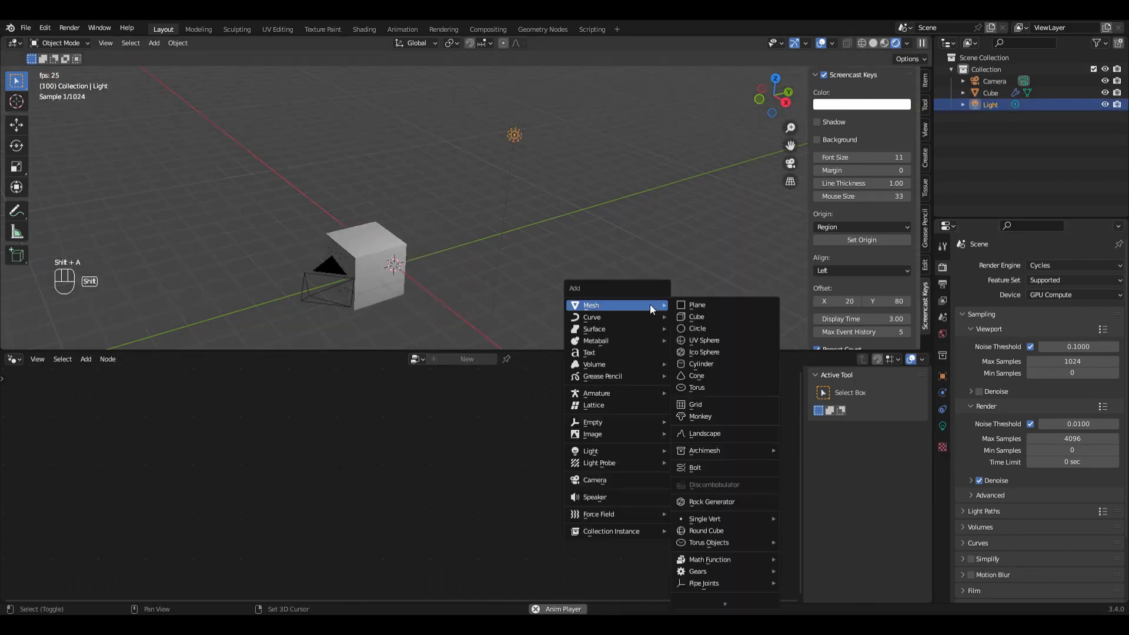
pyautogui.click(742, 304)
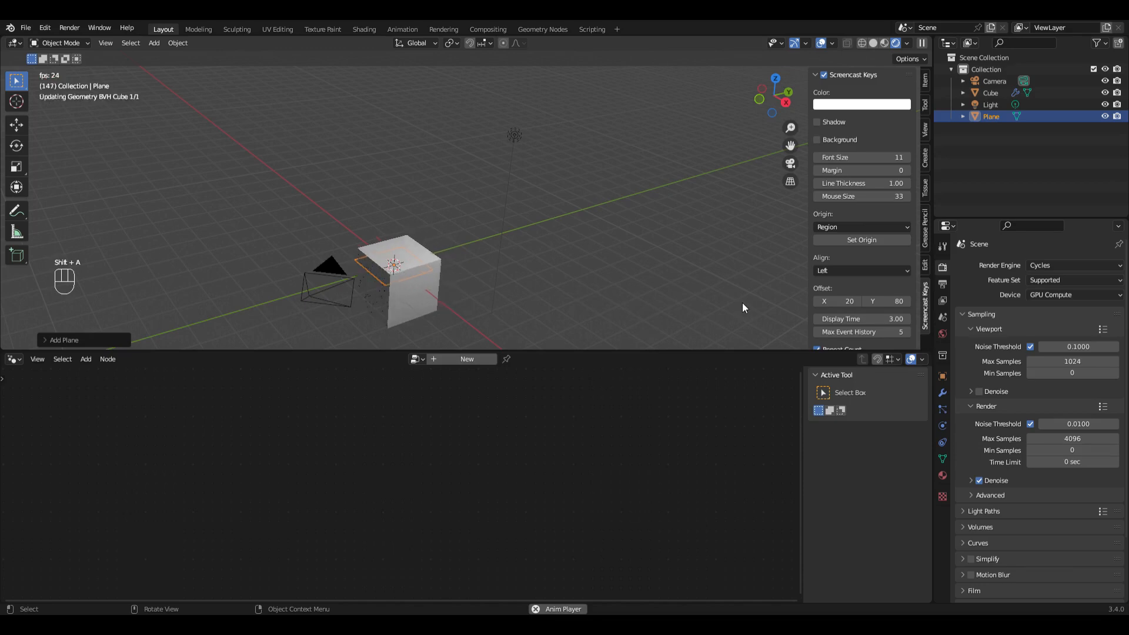
# Lower the plane along Z to beneath the cube and scale it by 22.
pyautogui.press('g')
pyautogui.press('z')
pyautogui.press('s')
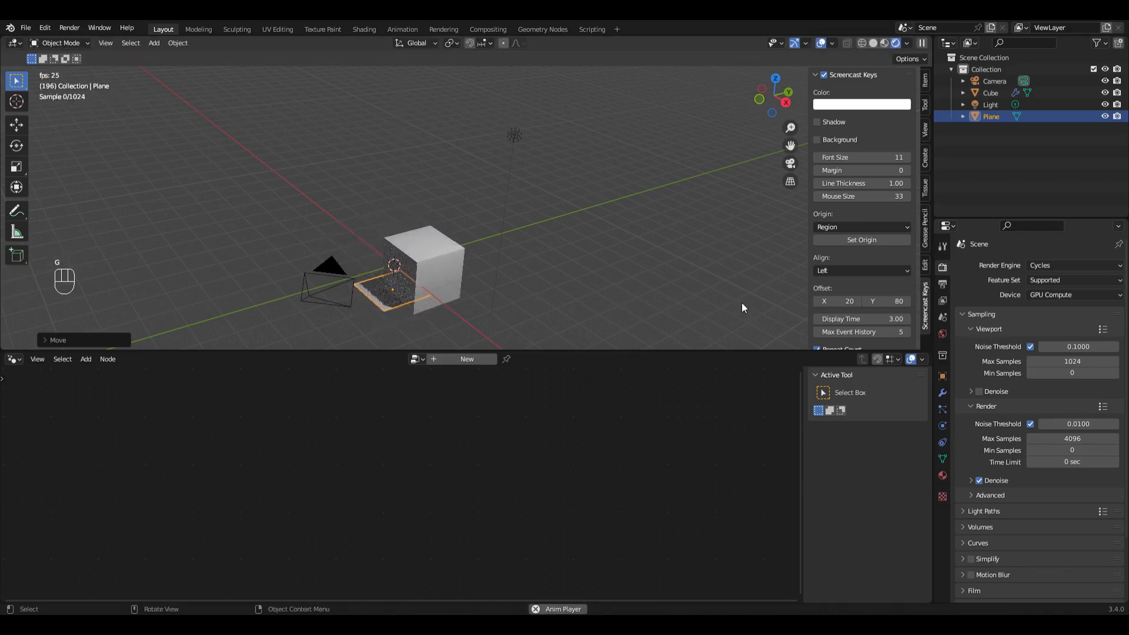
pyautogui.write('10')
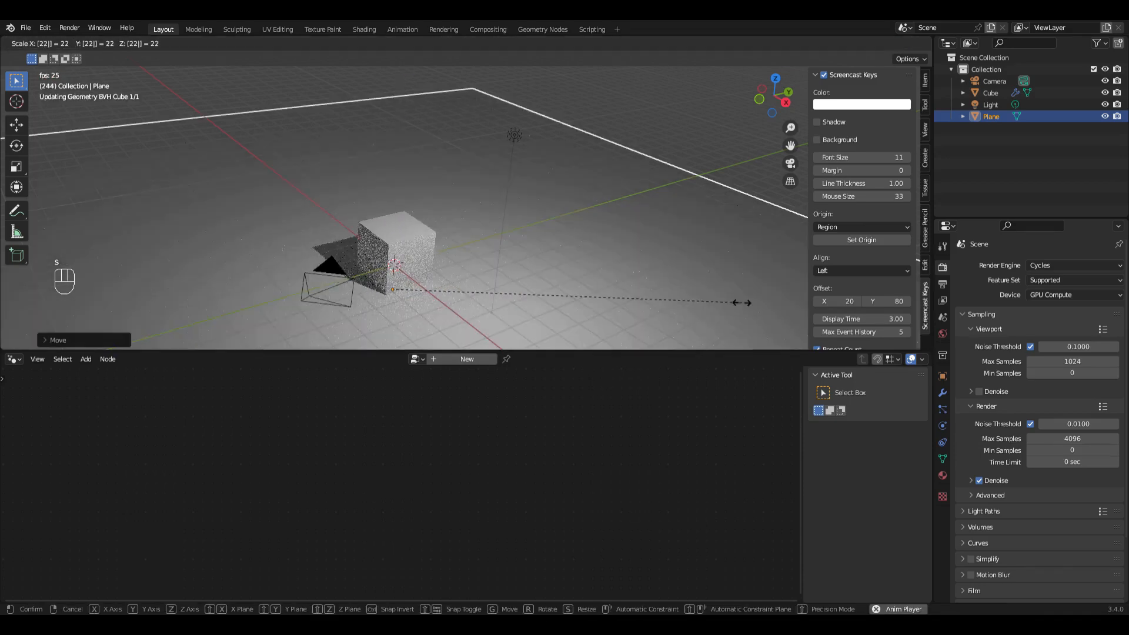
pyautogui.click(741, 302)
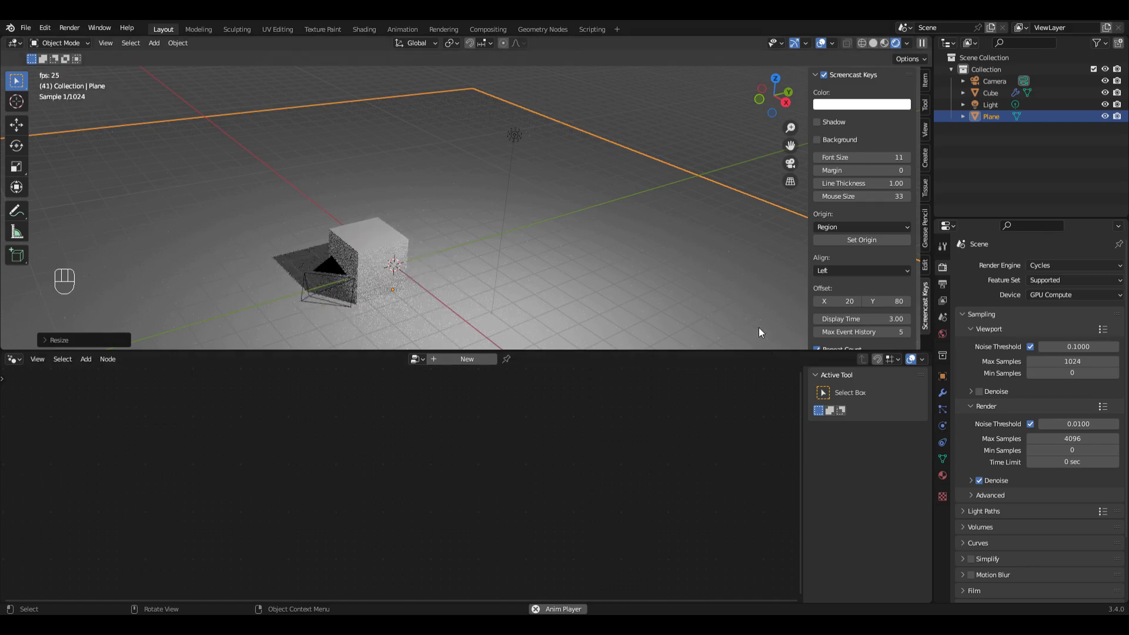
# Enable nodes for the point light and reposition its Emission and Light Output nodes in the Shading workspace.
pyautogui.click(513, 138)
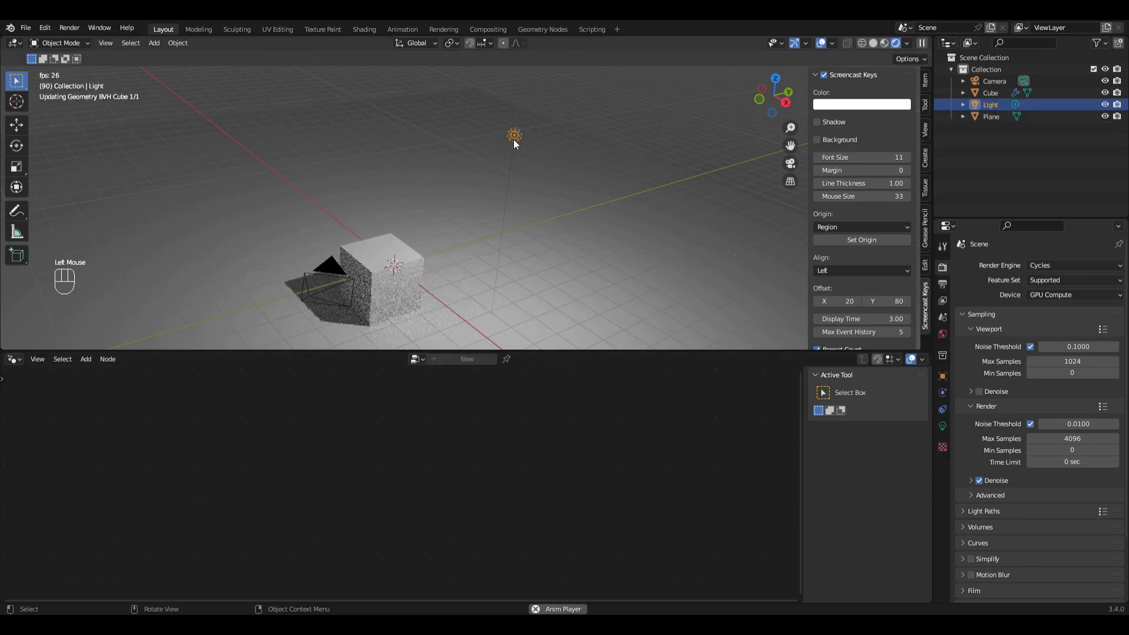
pyautogui.click(942, 425)
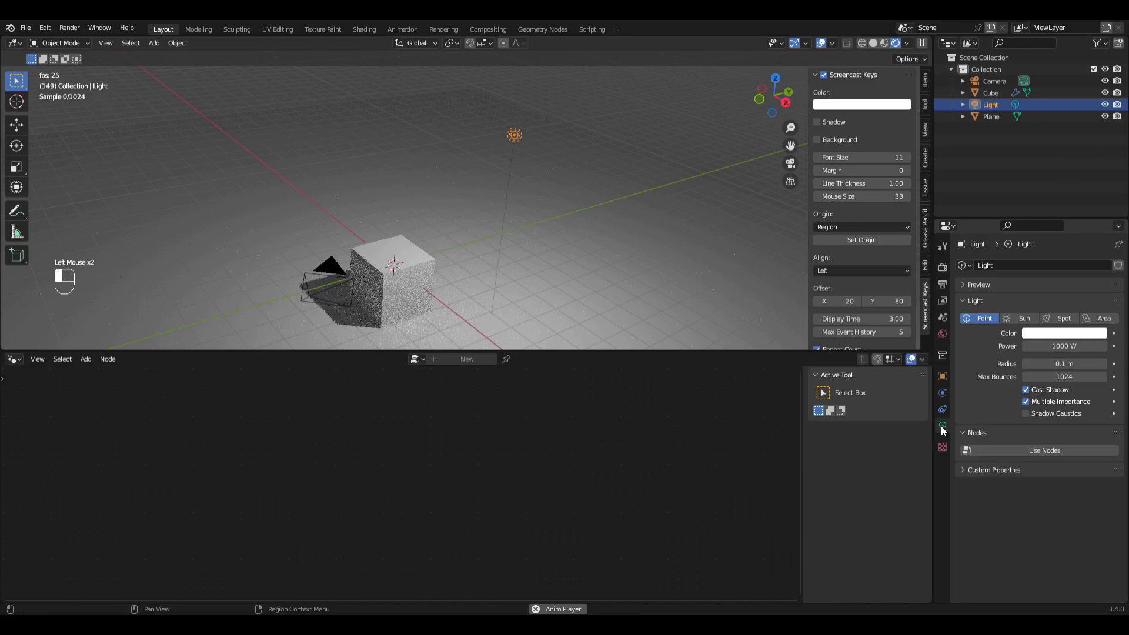
pyautogui.click(1040, 450)
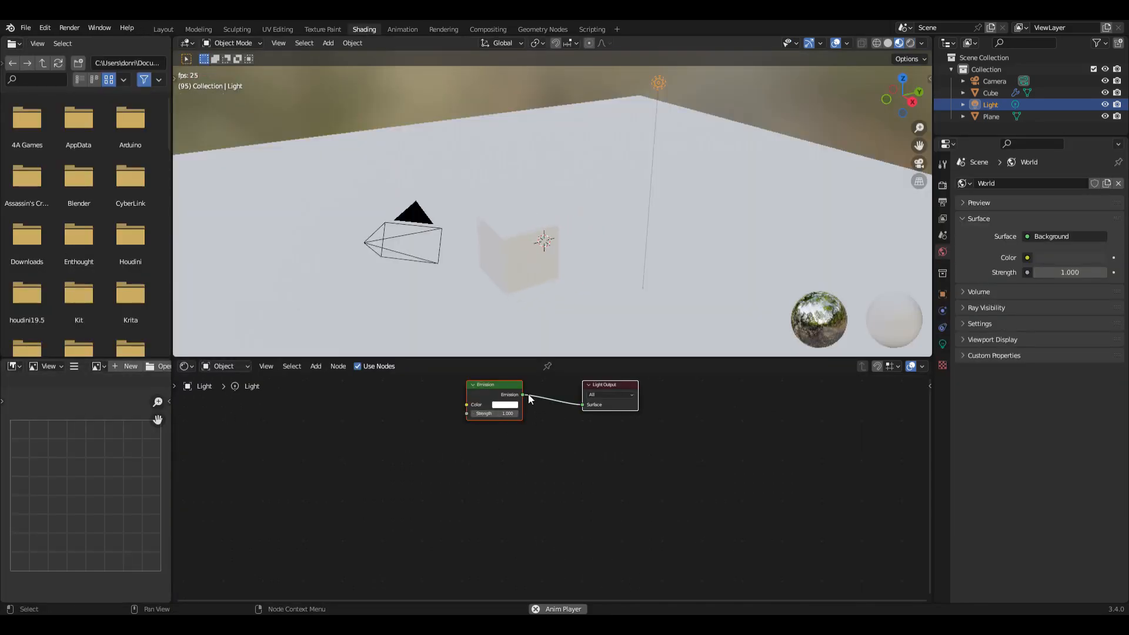
pyautogui.moveTo(518, 391); pyautogui.dragTo(600, 433, button='middle')
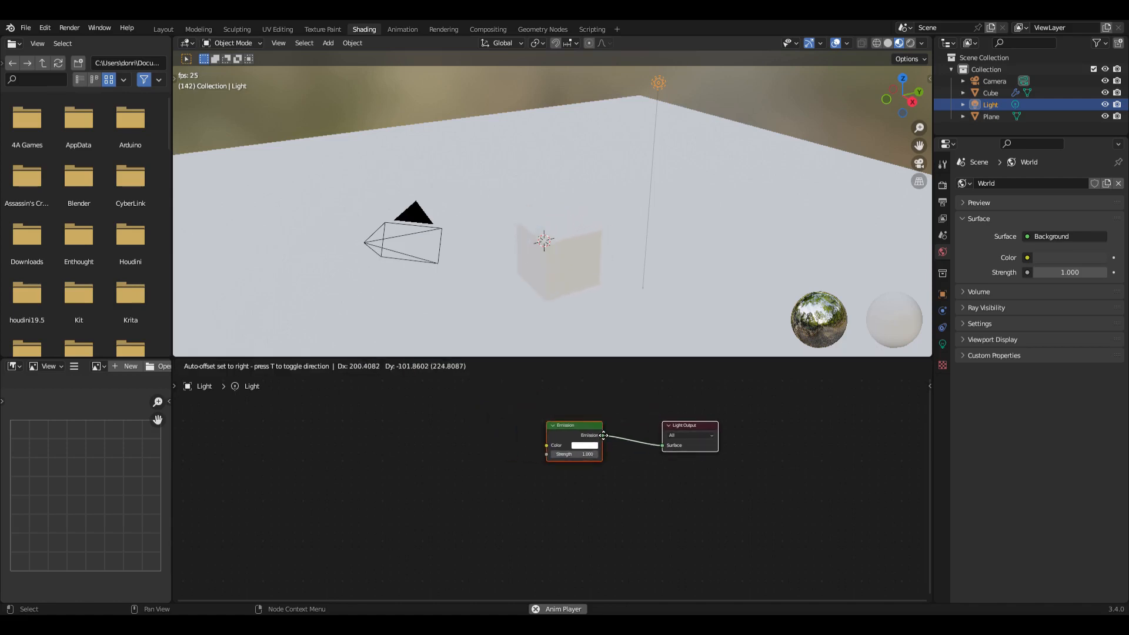
pyautogui.click(554, 478)
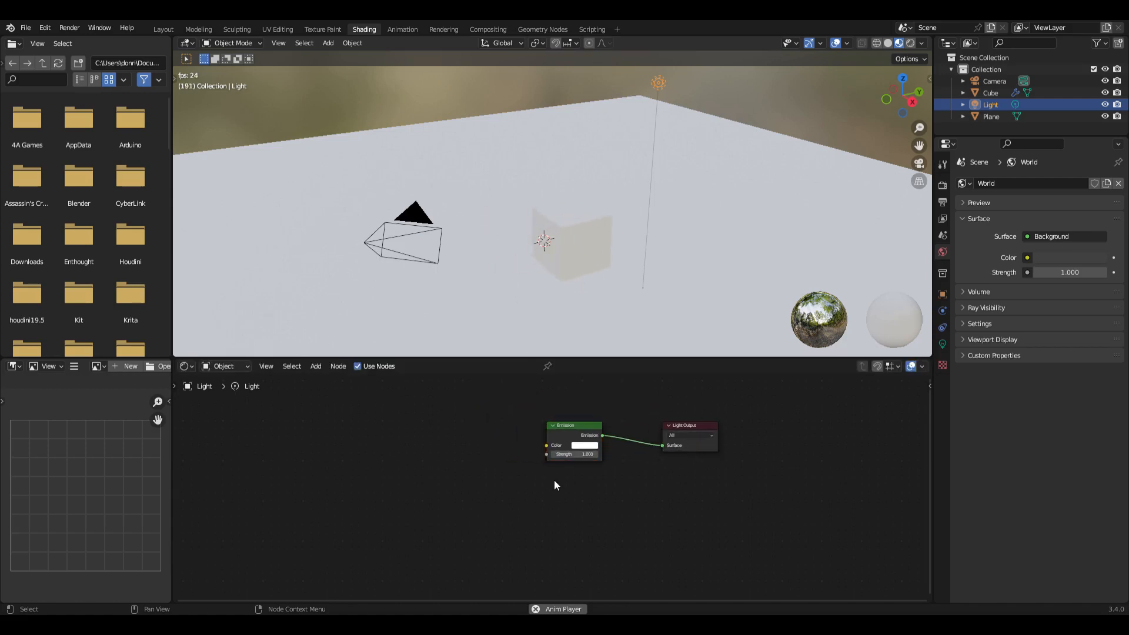
# Feed the Emission node's Color from a new Noise Texture's Fac output and show the viewport in rendered shading.
pyautogui.click(546, 447)
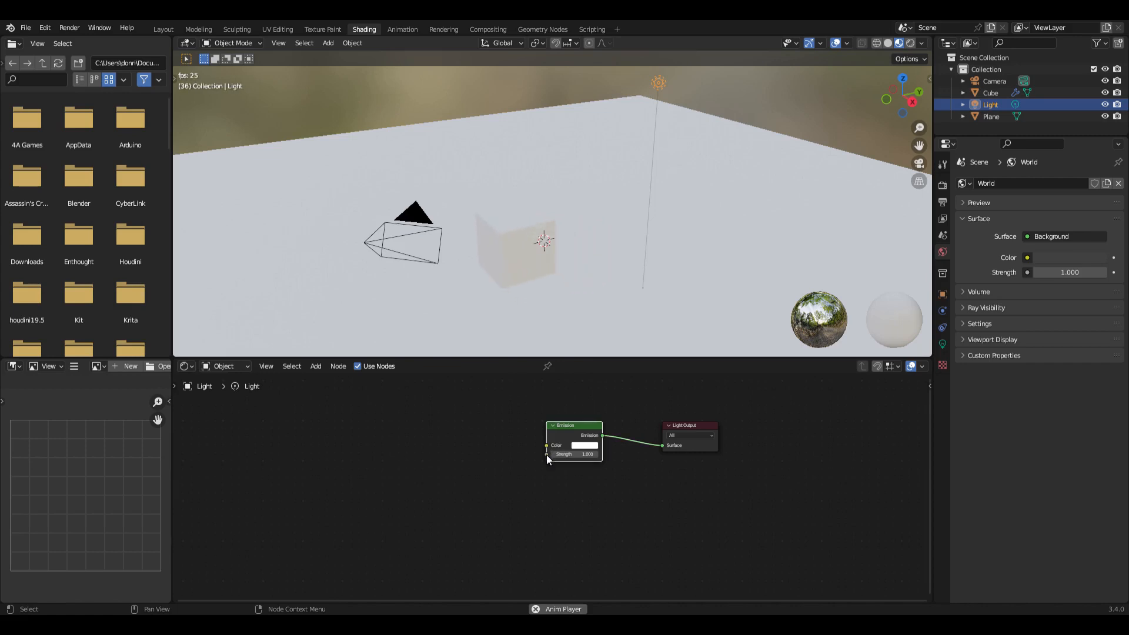
pyautogui.moveTo(546, 445); pyautogui.dragTo(323, 465)
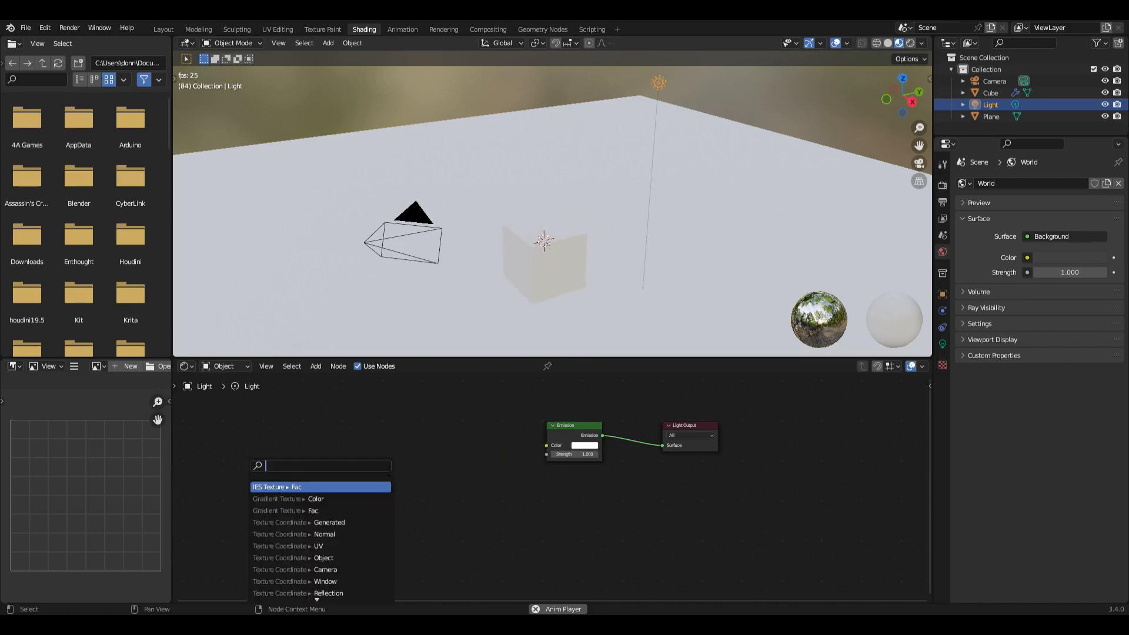
pyautogui.write('noise')
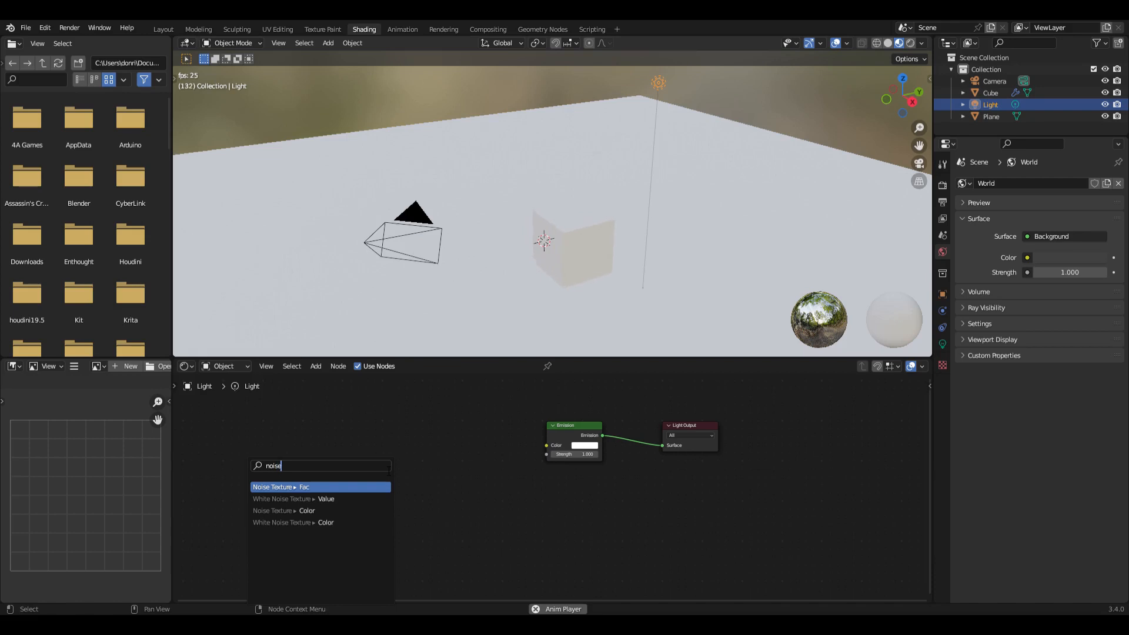
pyautogui.press('Return')
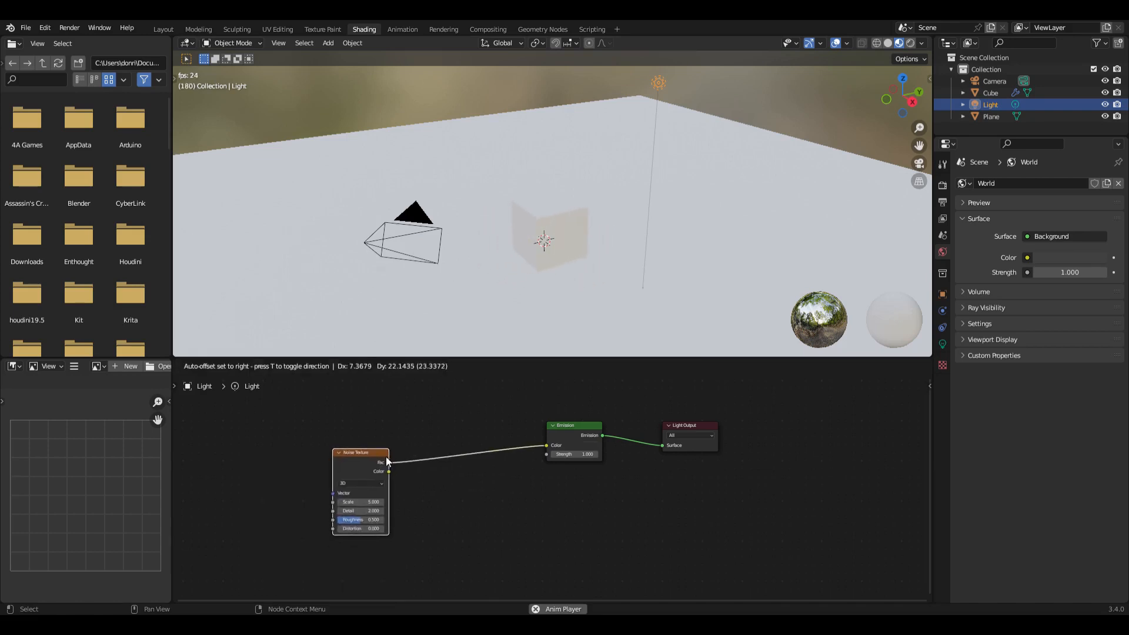
pyautogui.click(391, 461)
pyautogui.click(911, 44)
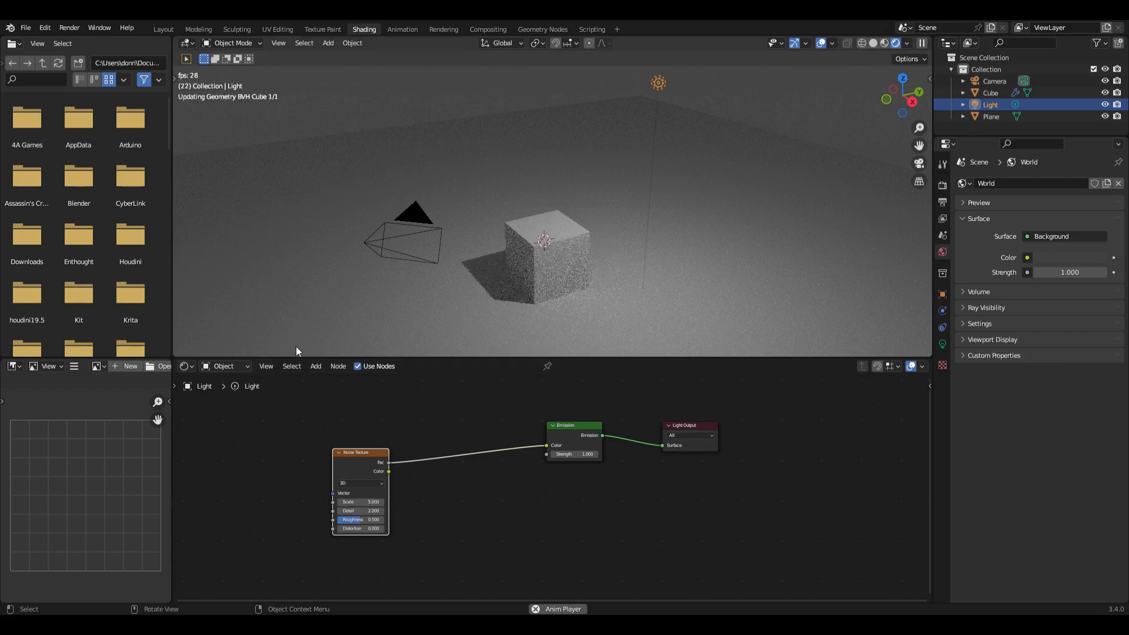
# Insert a ColorRamp between the Noise Texture and Emission nodes and move its black stop to about 0.34.
pyautogui.click(316, 366)
pyautogui.moveTo(352, 469)
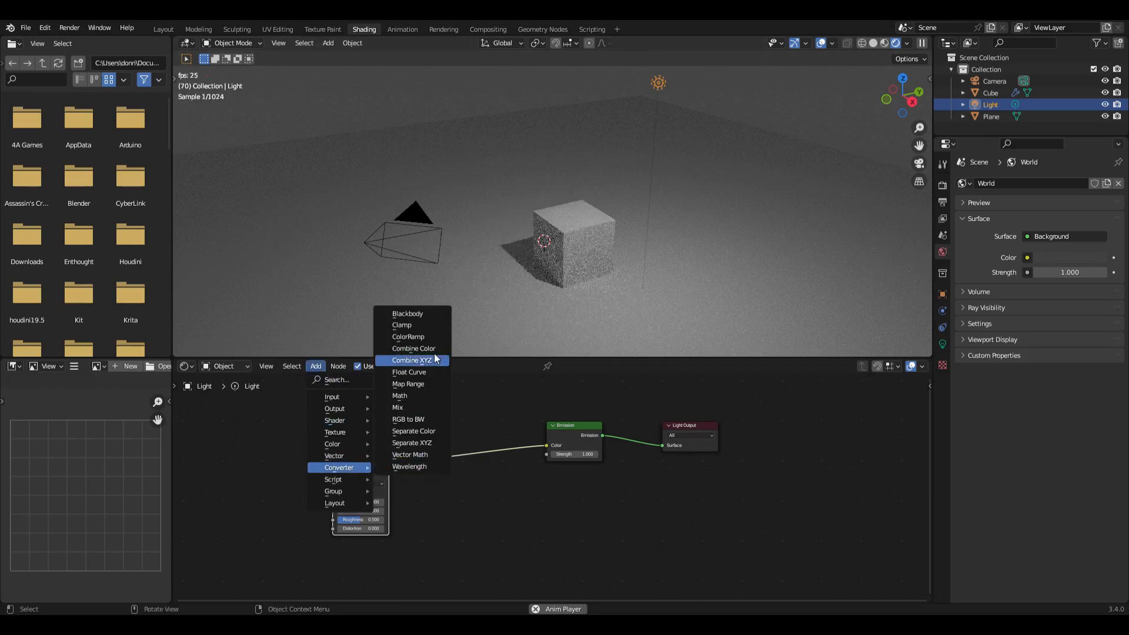
pyautogui.click(411, 336)
pyautogui.click(422, 430)
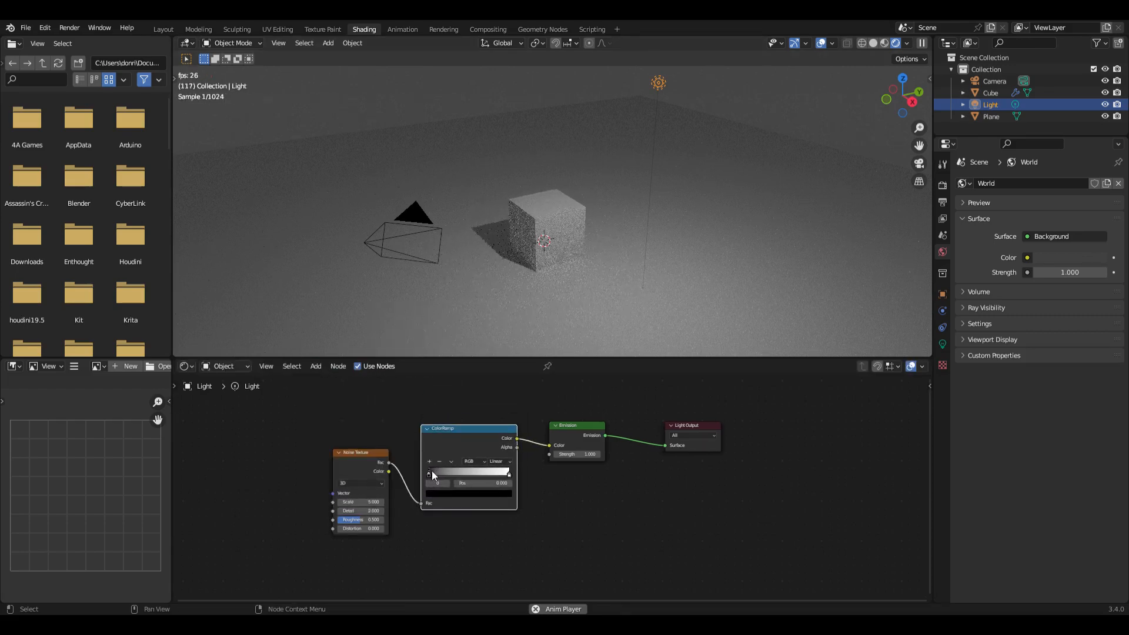
pyautogui.moveTo(443, 474); pyautogui.dragTo(457, 473)
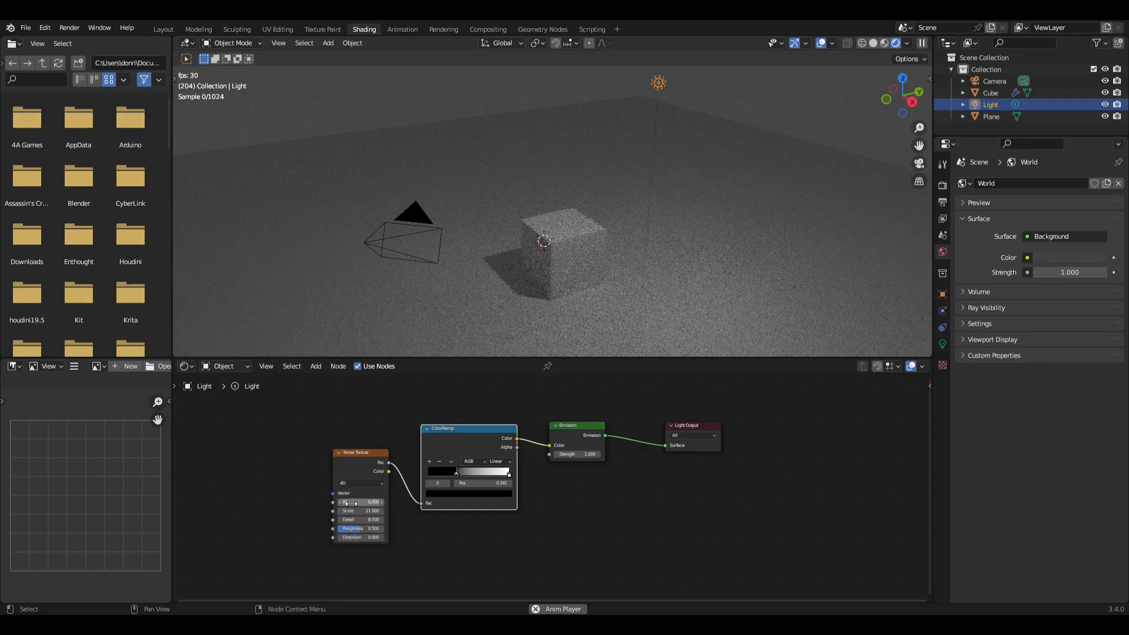
# Feed the Noise Texture's W input from a new Value node and set its value to #frame/10.
pyautogui.moveTo(332, 497); pyautogui.dragTo(288, 515)
pyautogui.write('value')
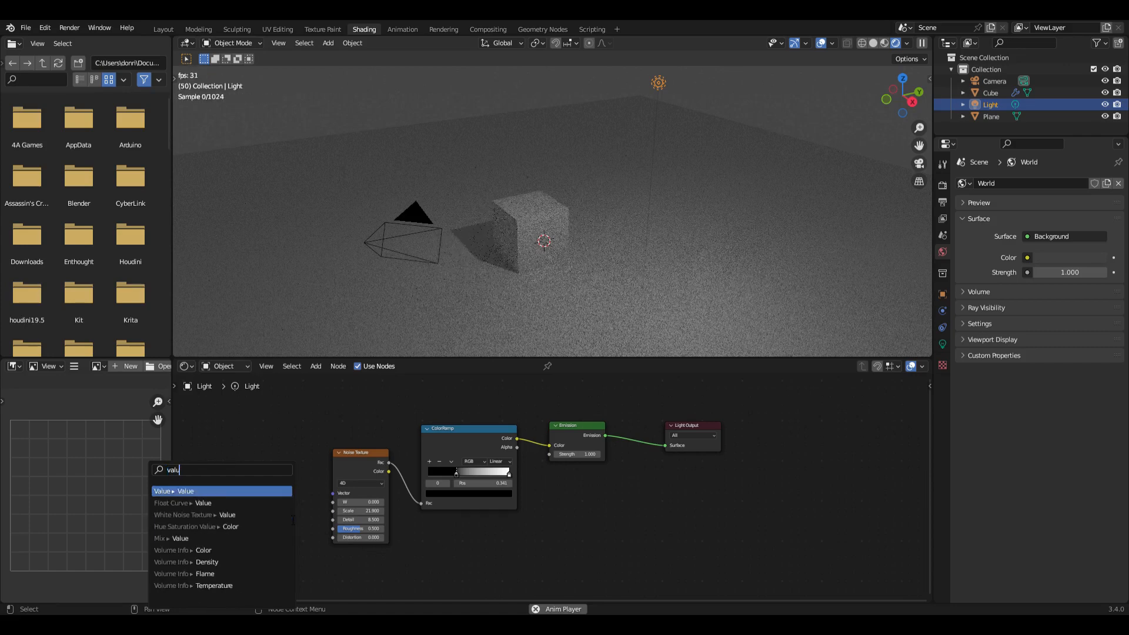
pyautogui.press('Return')
pyautogui.click(300, 506)
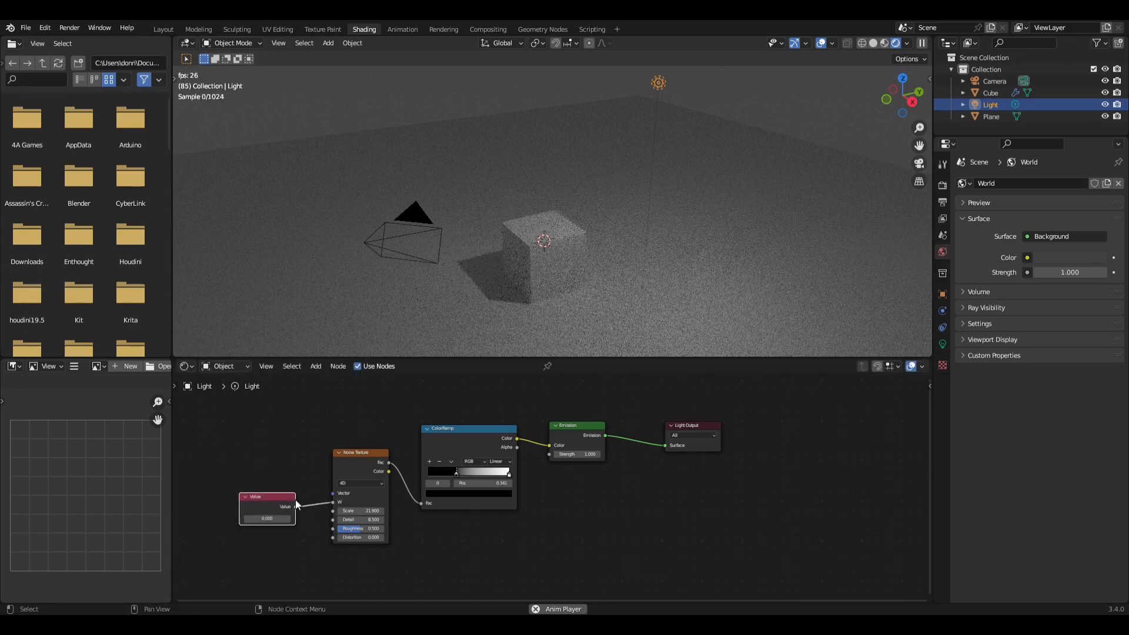
pyautogui.click(267, 519)
pyautogui.write('#frame/10')
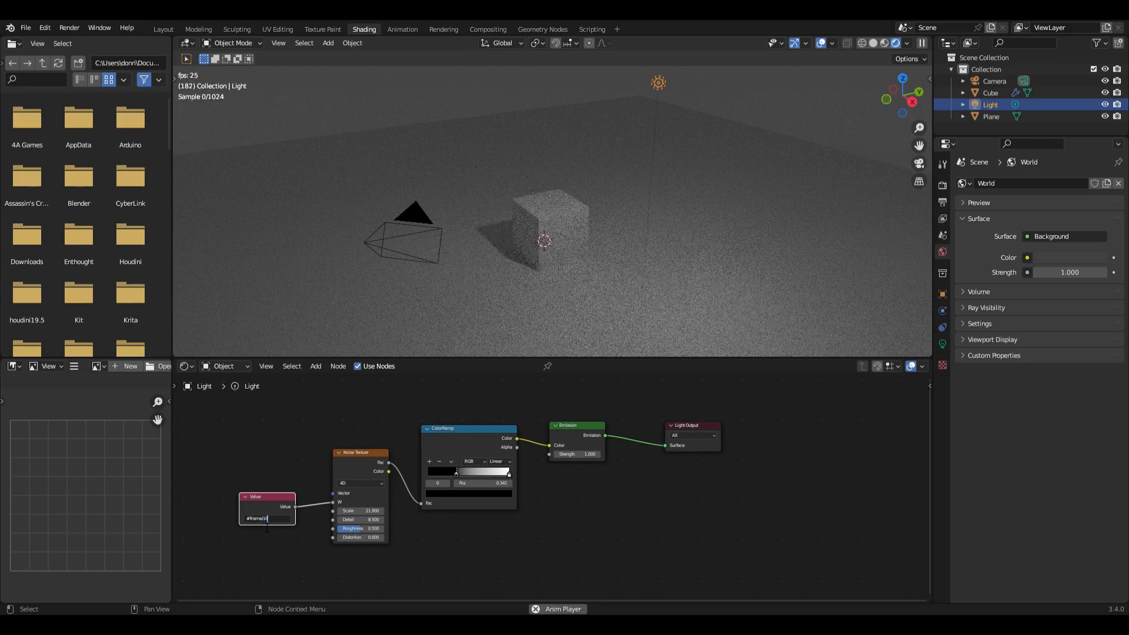
pyautogui.press('Return')
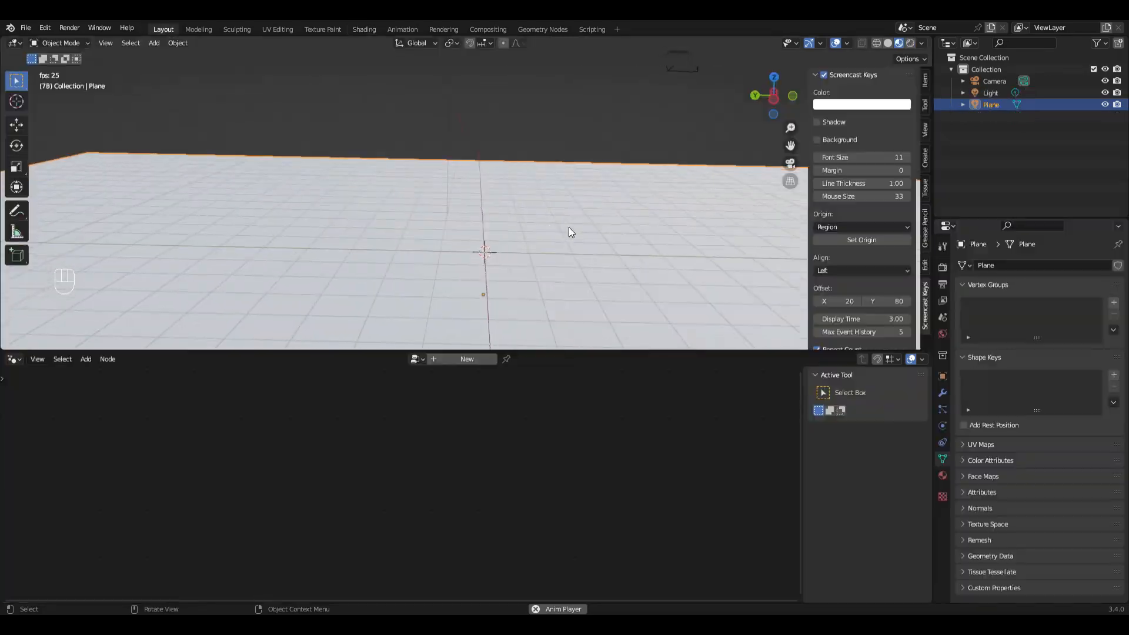
# Add a Monkey mesh to the plane scene in the Layout workspace.
pyautogui.press('shift')
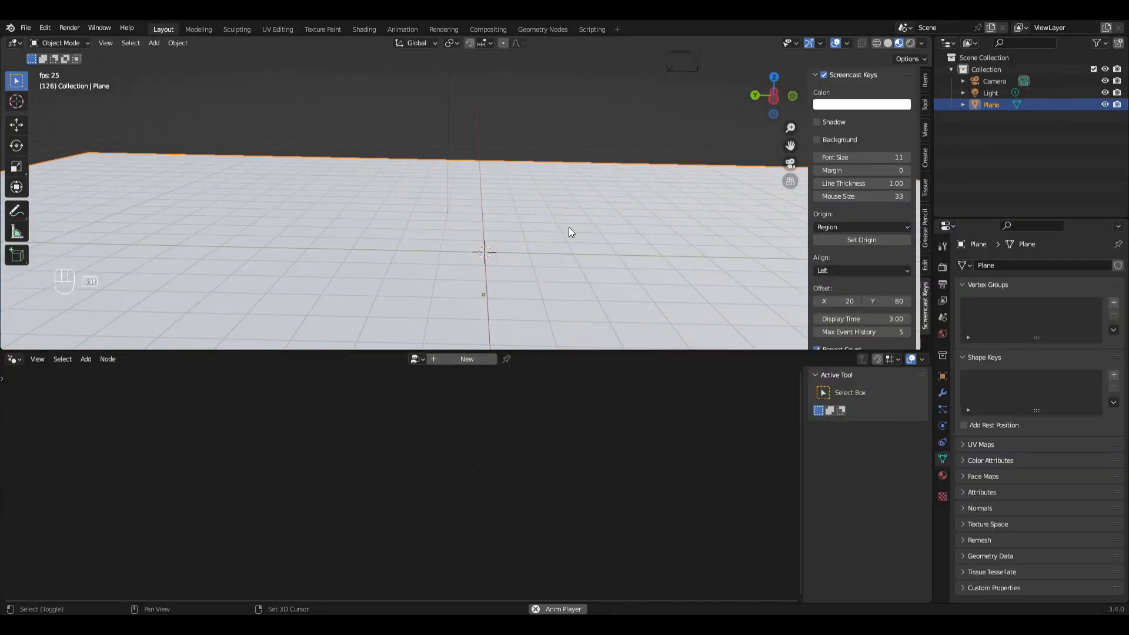
pyautogui.hotkey('shift', 'a')
pyautogui.moveTo(569, 230)
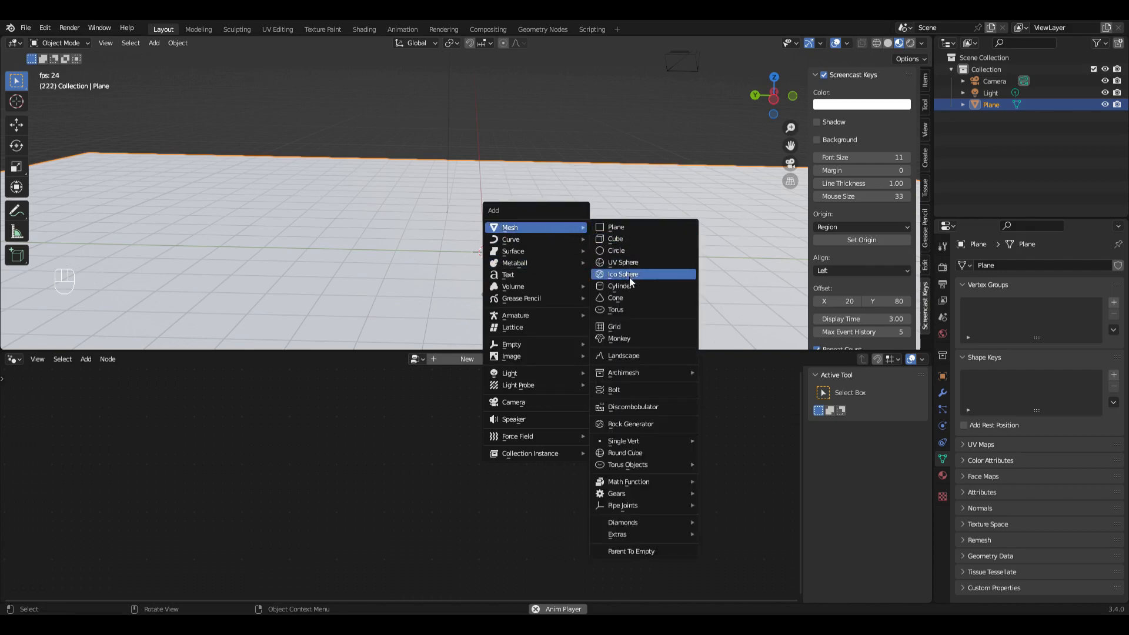
pyautogui.click(637, 336)
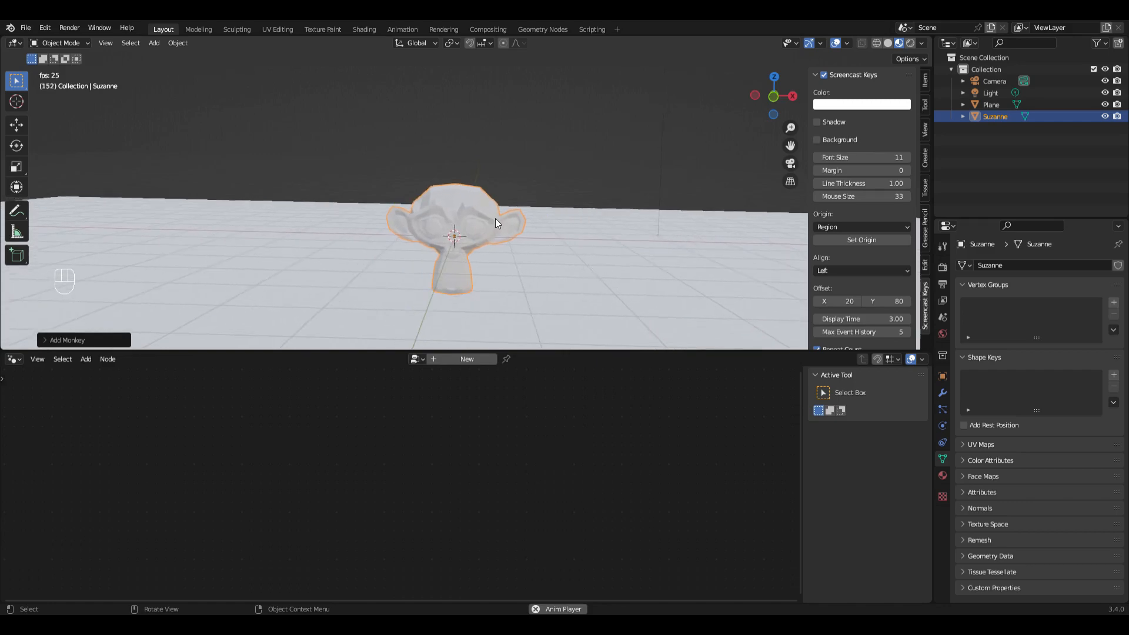
# Duplicate the monkey twice along X, placing one copy about 3.88 m on the positive side and the other on the negative side.
pyautogui.click(480, 211)
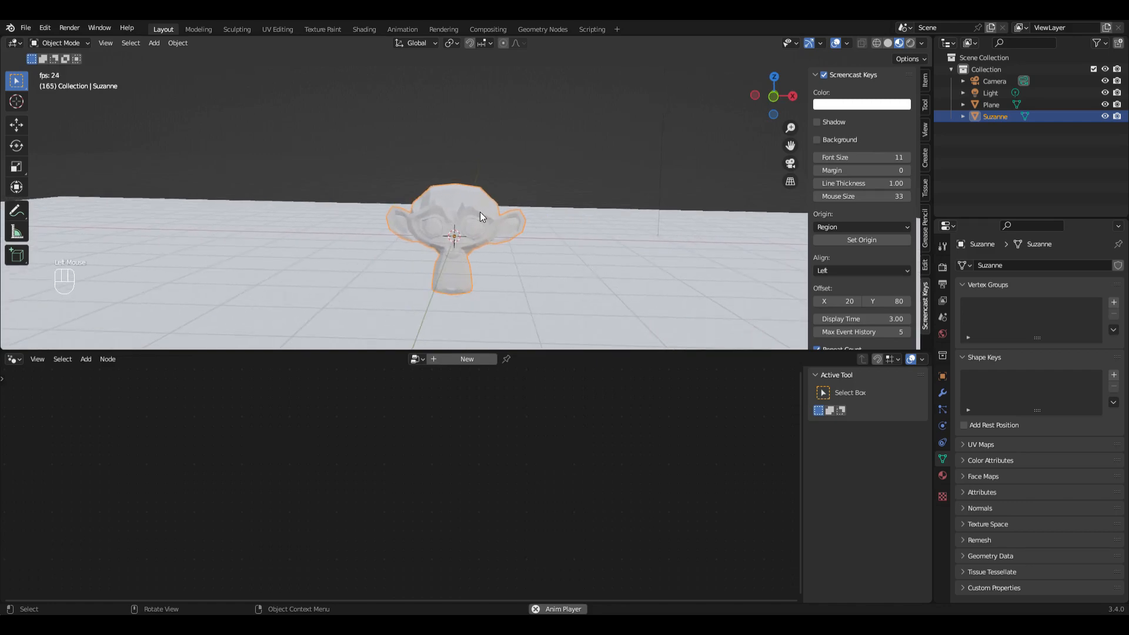
pyautogui.hotkey('shift', 'd')
pyautogui.press('y')
pyautogui.press('x')
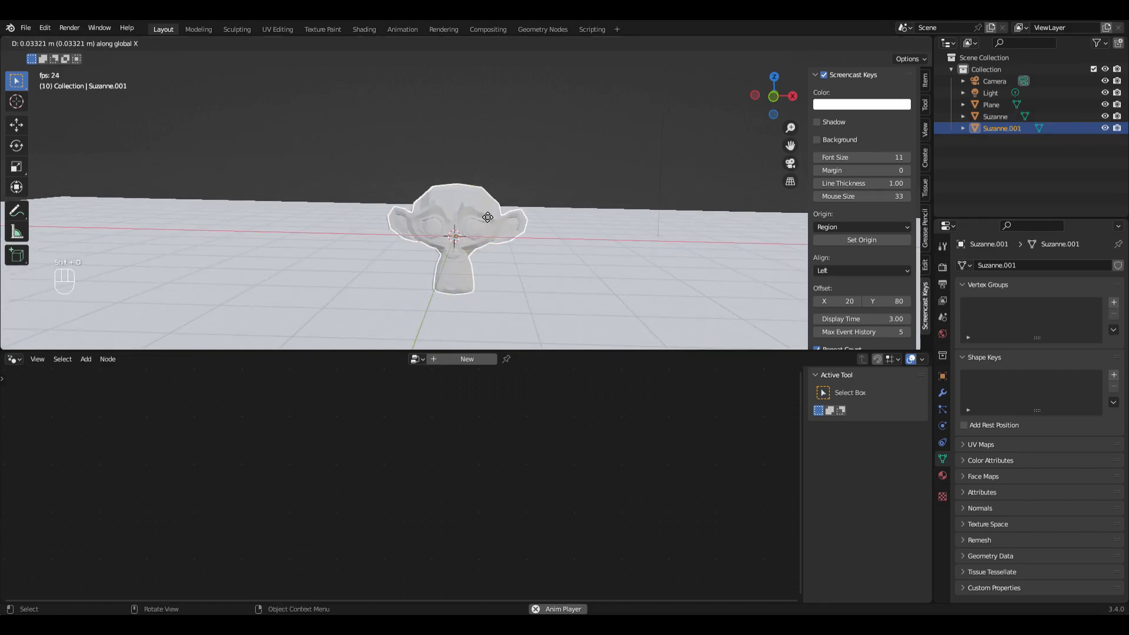
pyautogui.click(689, 216)
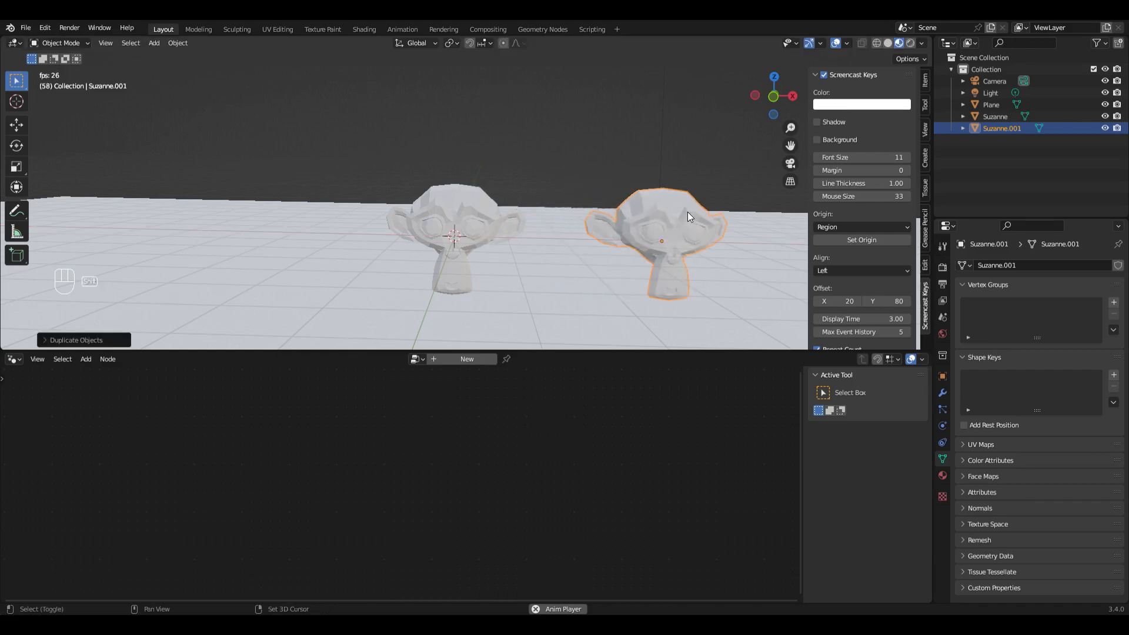
pyautogui.hotkey('shift', 'd')
pyautogui.press('x')
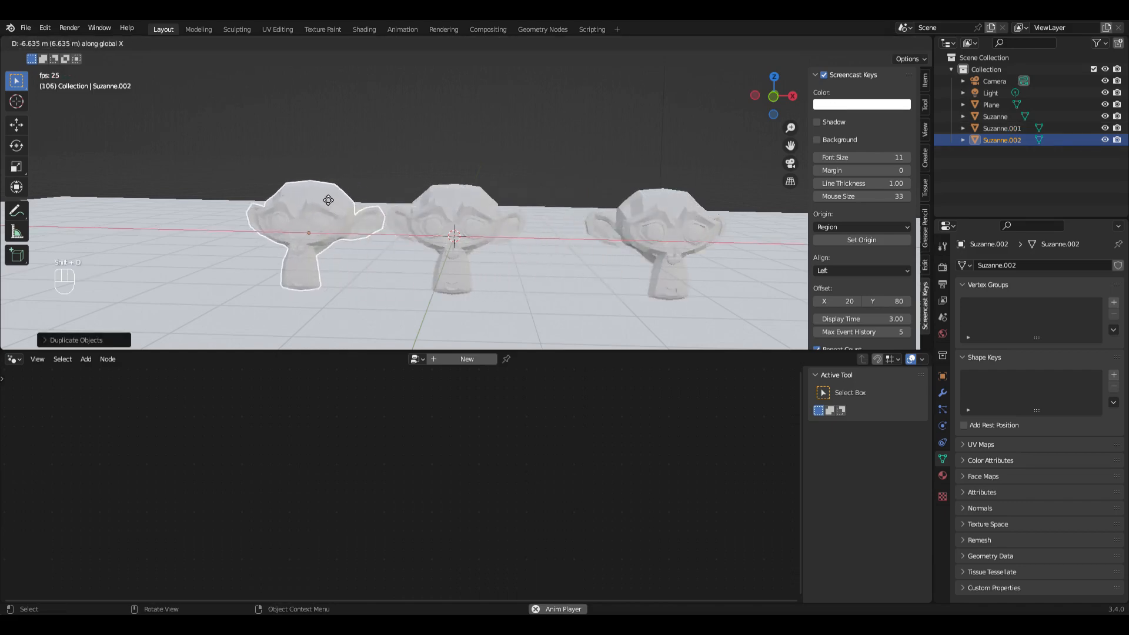
pyautogui.click(214, 185)
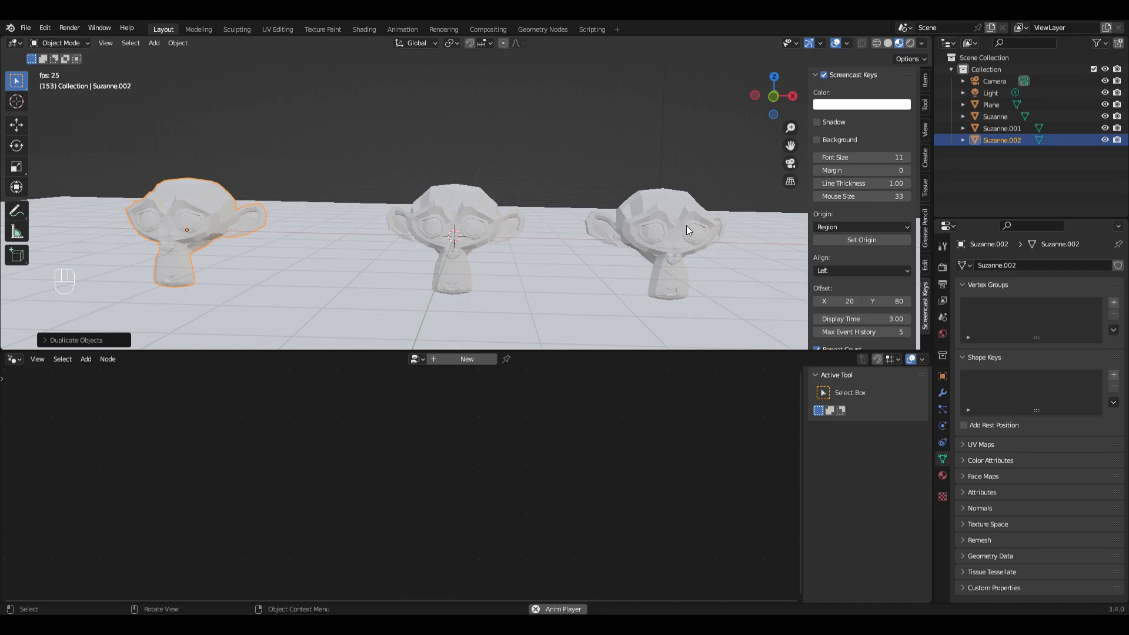
# Scale the original monkey and the copy on the negative X side together to about 0.38.
pyautogui.keyDown('shift'); pyautogui.click(471, 232); pyautogui.keyUp('shift')
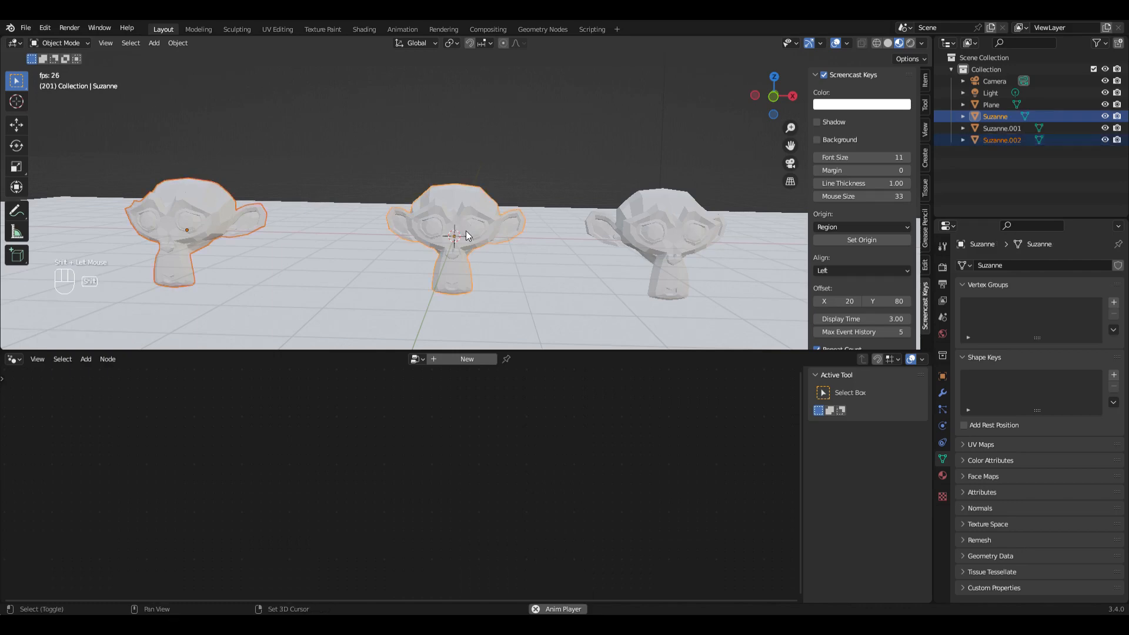
pyautogui.press('s')
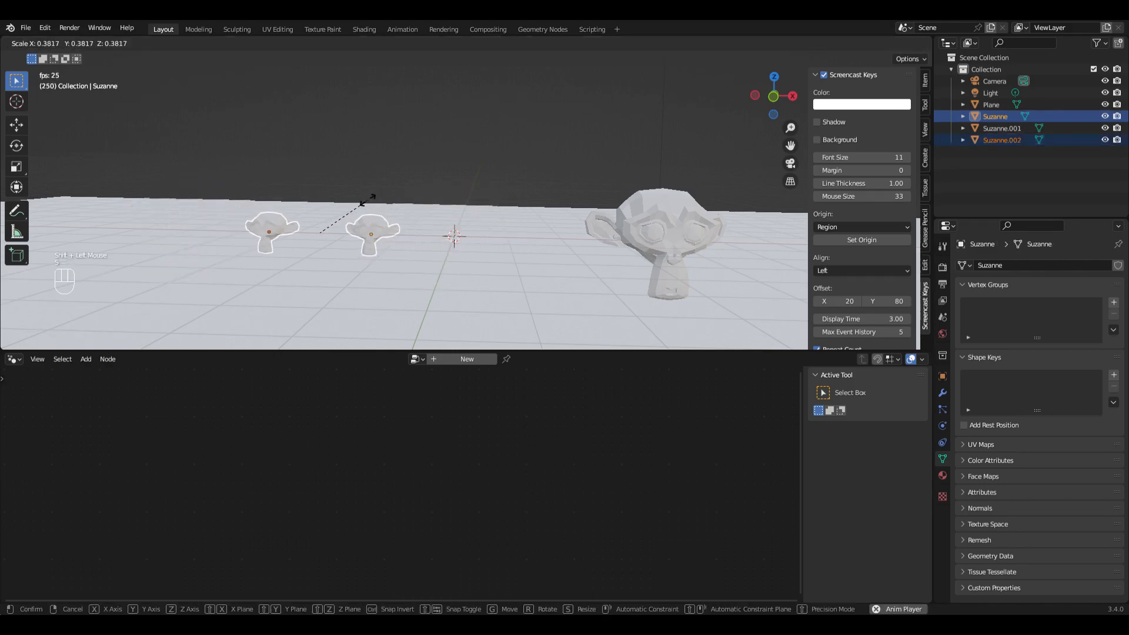
pyautogui.click(436, 215)
# Add a driver to the Z location of the large monkey, Suzanne.001.
pyautogui.click(666, 218)
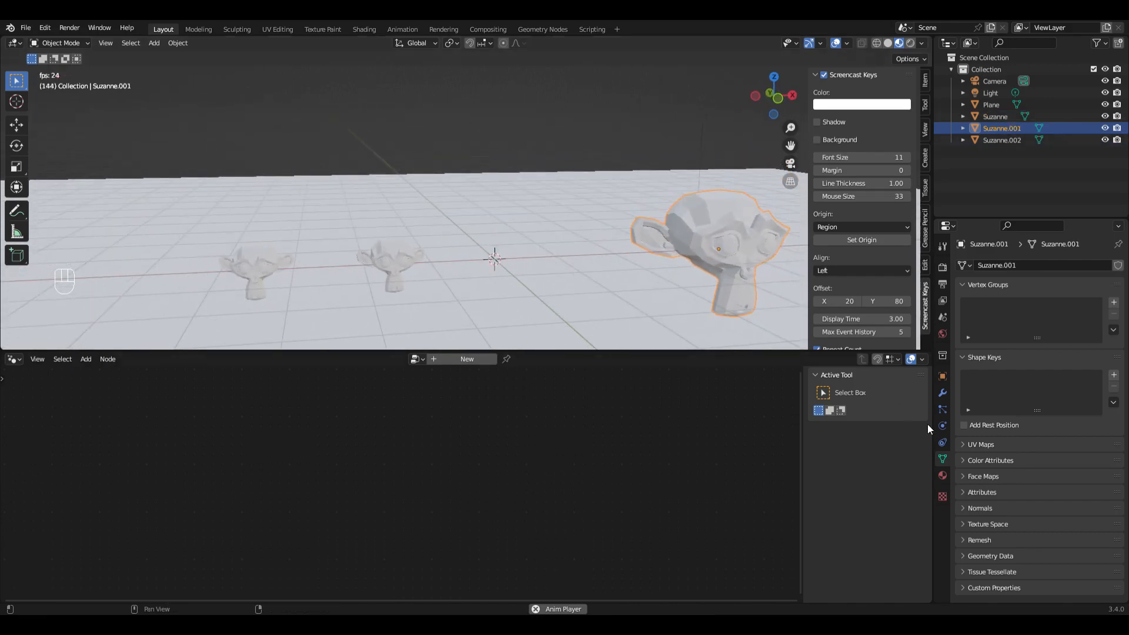
pyautogui.click(925, 82)
pyautogui.rightClick(817, 128)
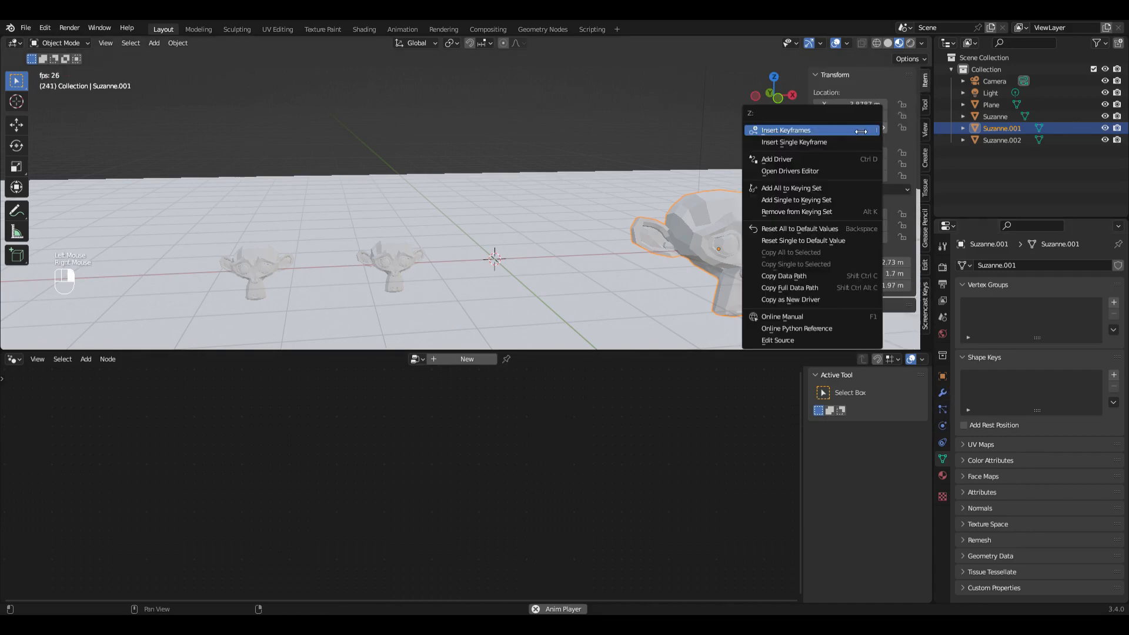
pyautogui.click(797, 159)
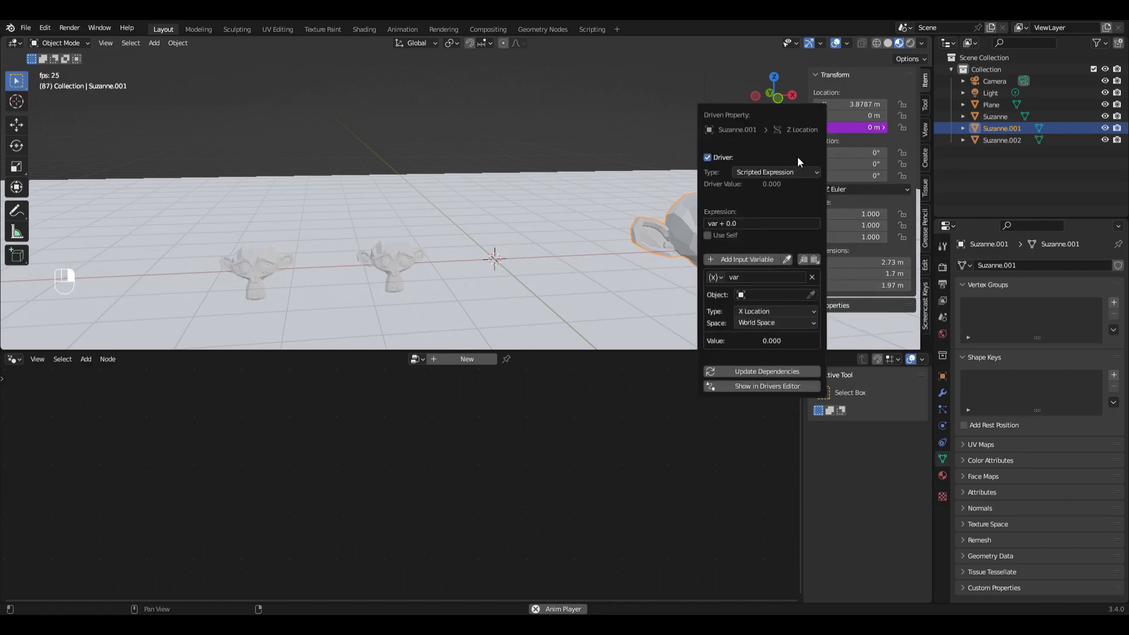
pyautogui.click(634, 98)
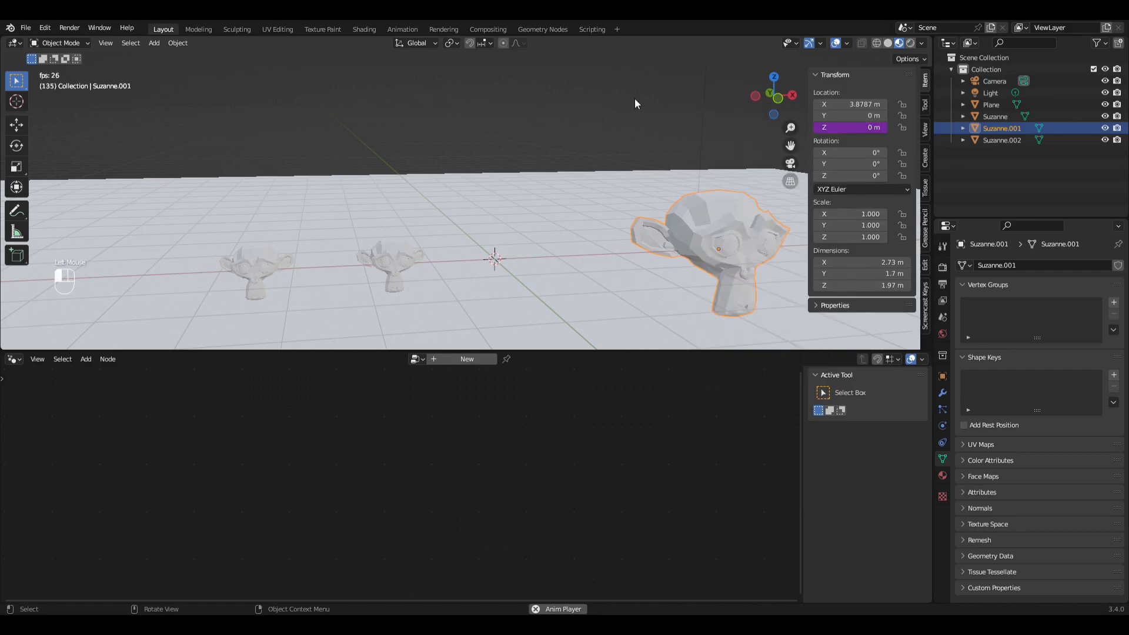
# Edit the large monkey's Z location driver and set its type to Averaged Value.
pyautogui.rightClick(855, 128)
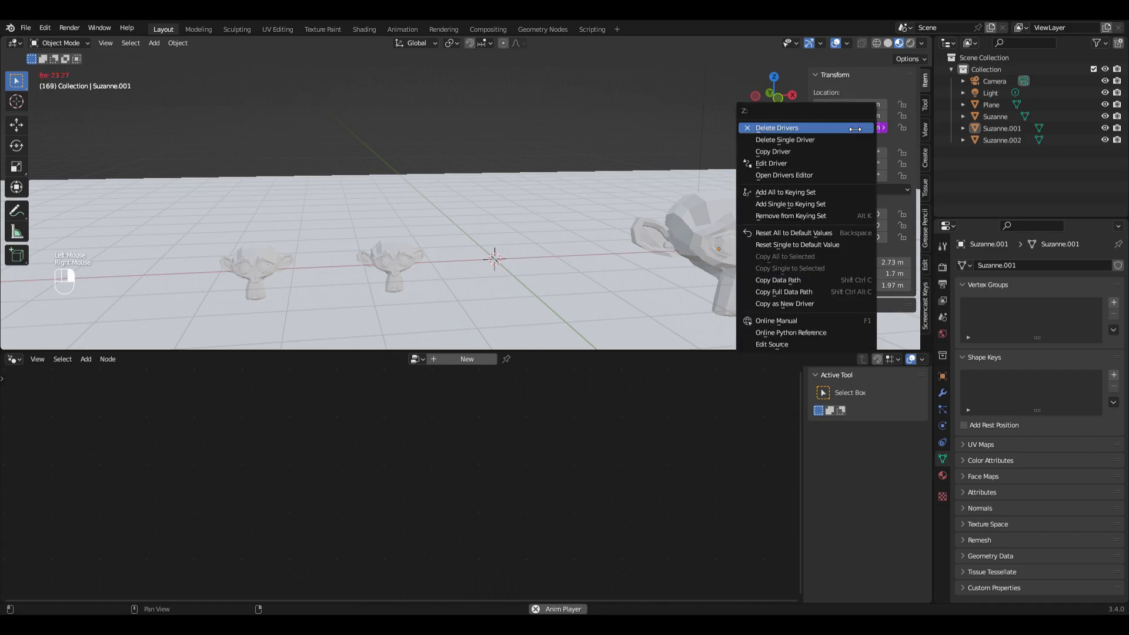
pyautogui.click(803, 159)
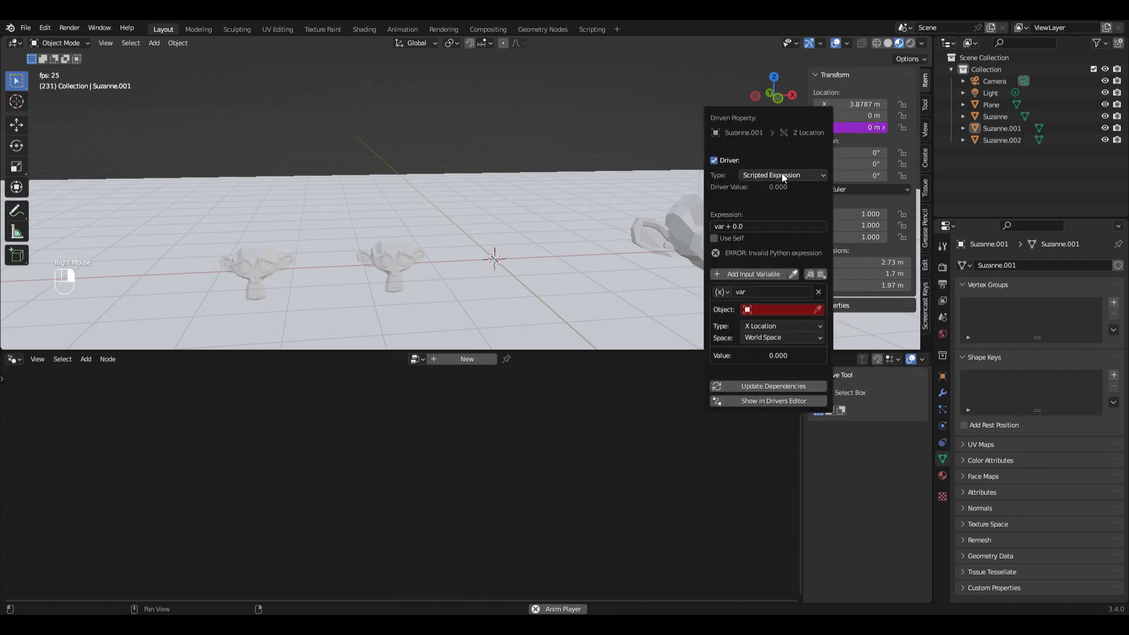
pyautogui.click(793, 175)
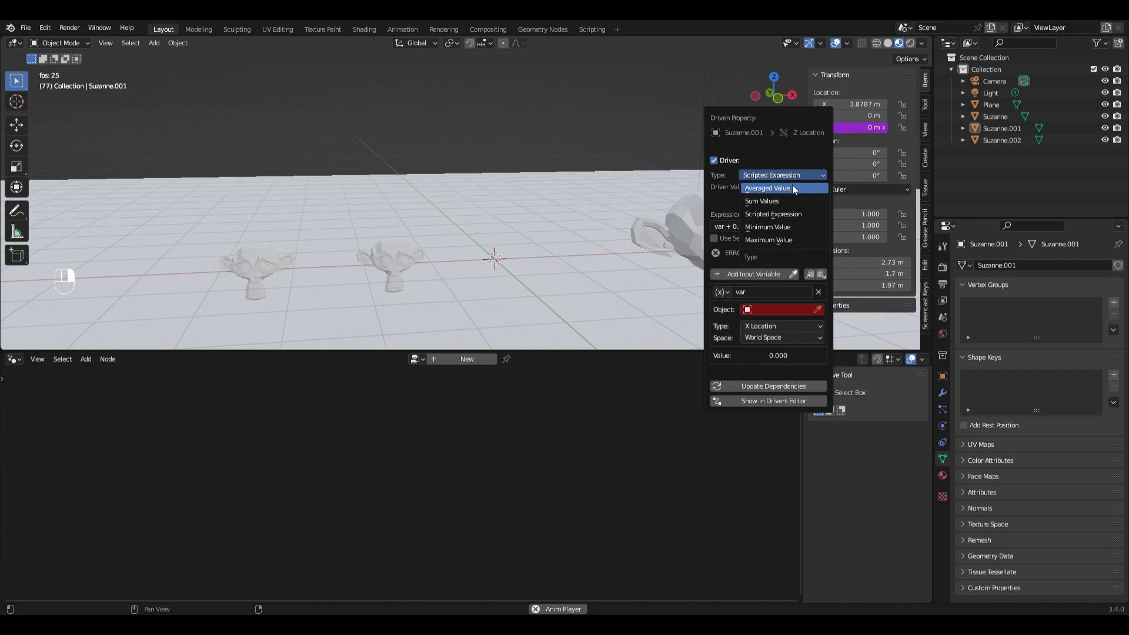
pyautogui.click(792, 186)
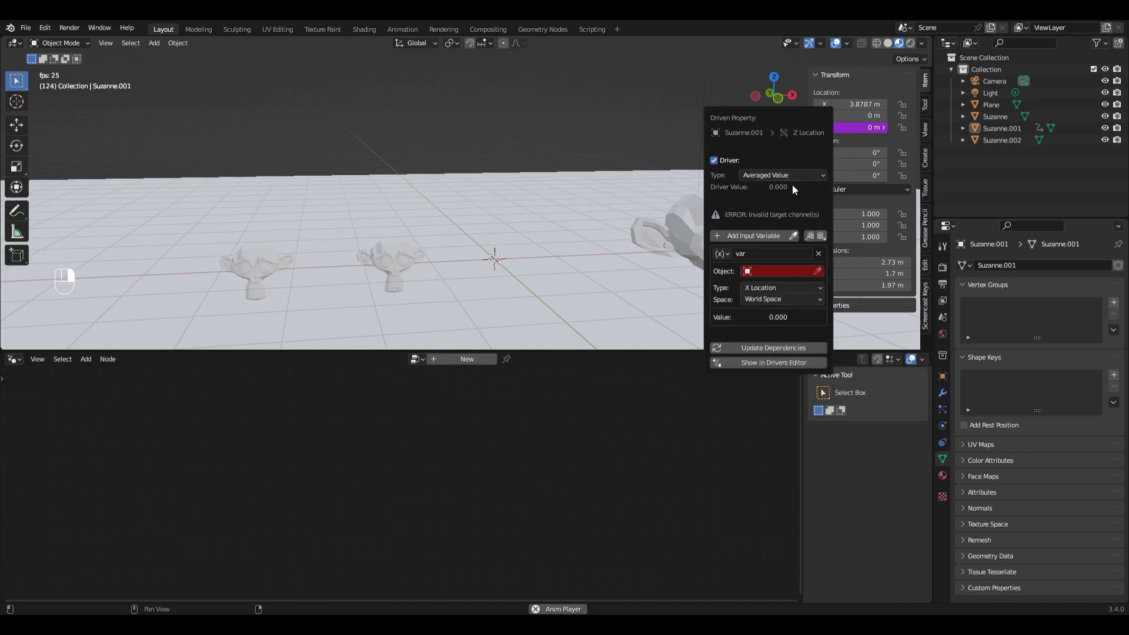
# Try Suzanne, Suzanne.001 and Suzanne.002 in turn as the driver variable's target object.
pyautogui.click(794, 271)
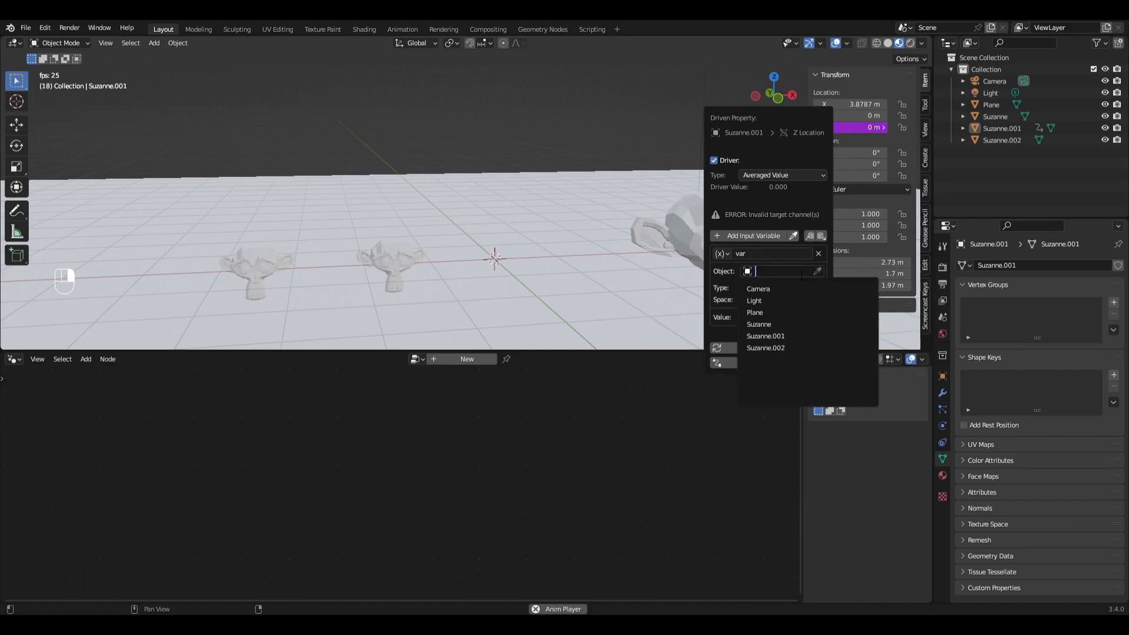
pyautogui.click(771, 253)
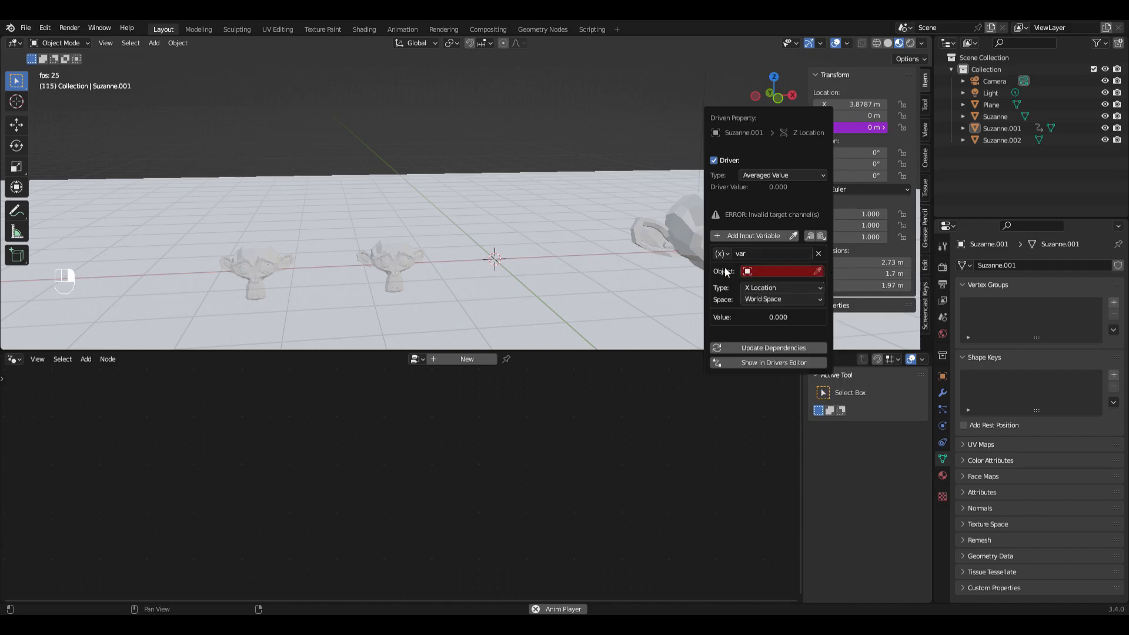
pyautogui.click(765, 277)
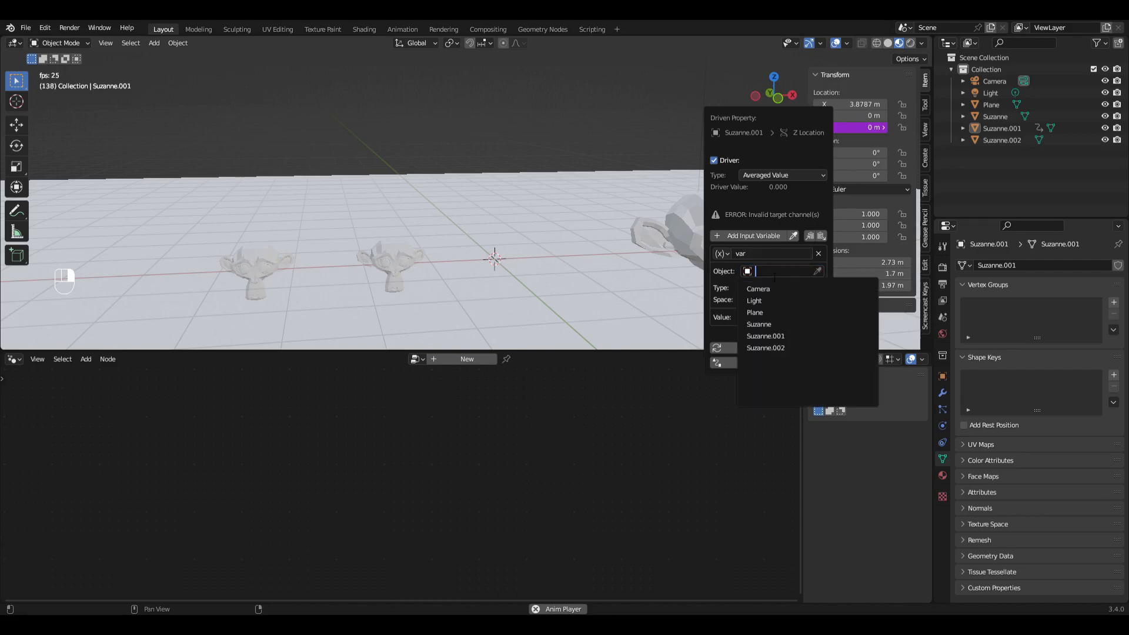
pyautogui.click(795, 325)
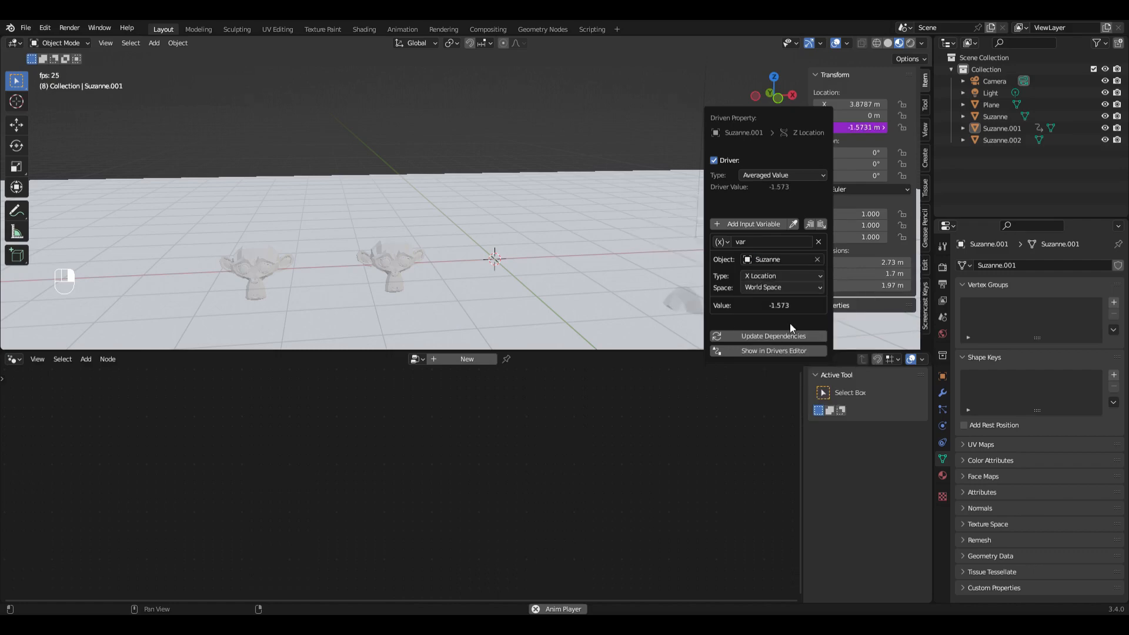
pyautogui.click(799, 259)
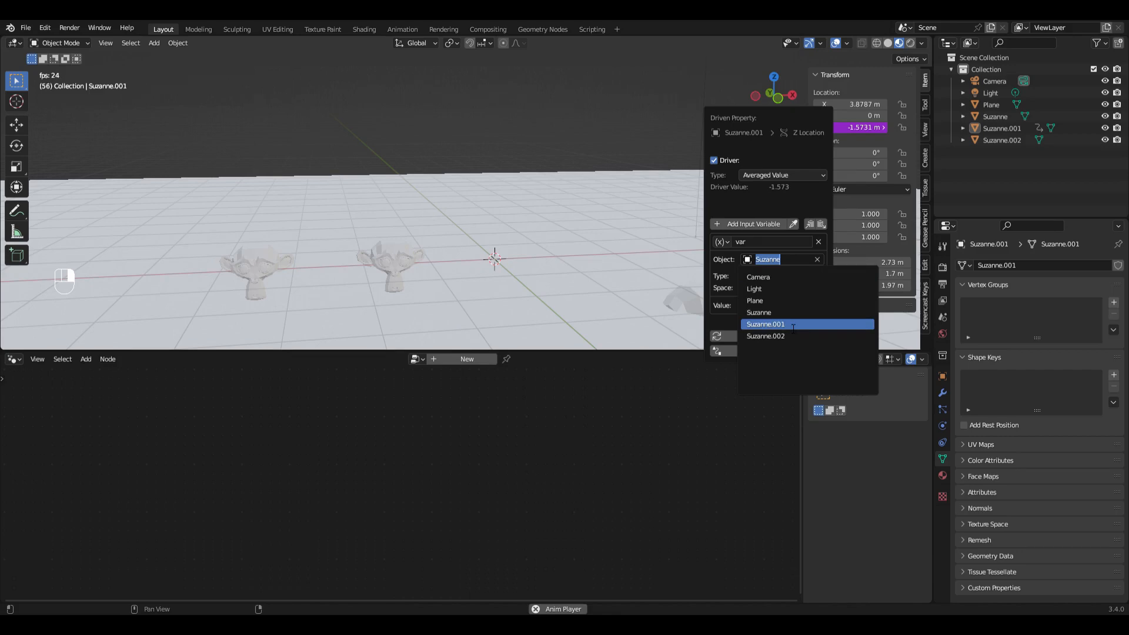
pyautogui.click(788, 324)
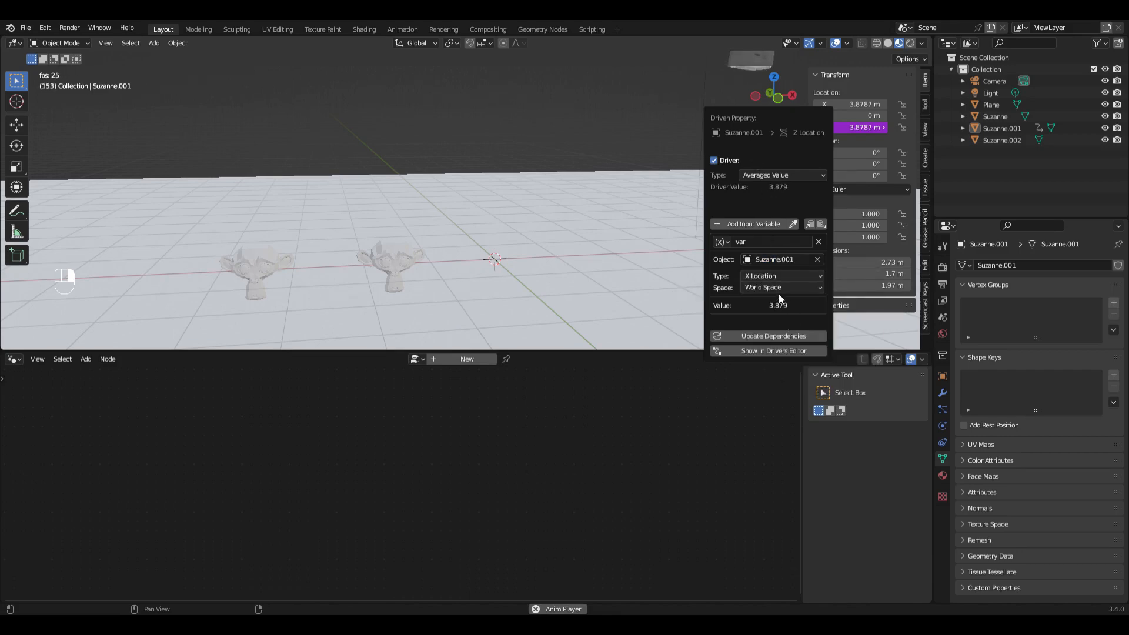
pyautogui.click(788, 259)
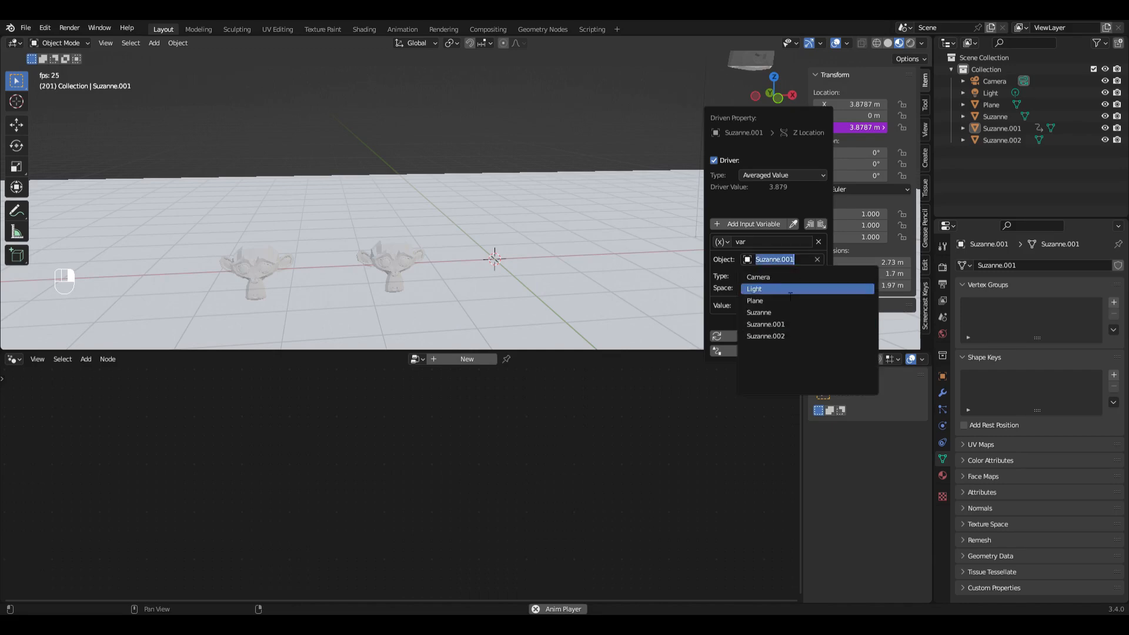
pyautogui.click(784, 340)
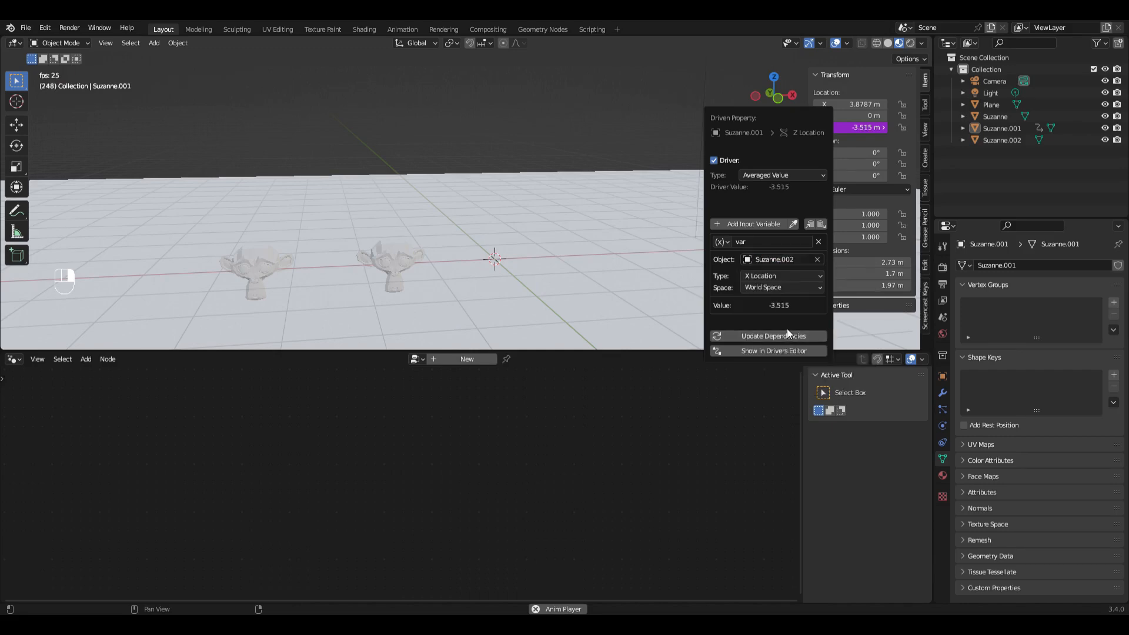
# Make the driver variable read the Z Location of Suzanne, and reselect the large monkey.
pyautogui.click(778, 277)
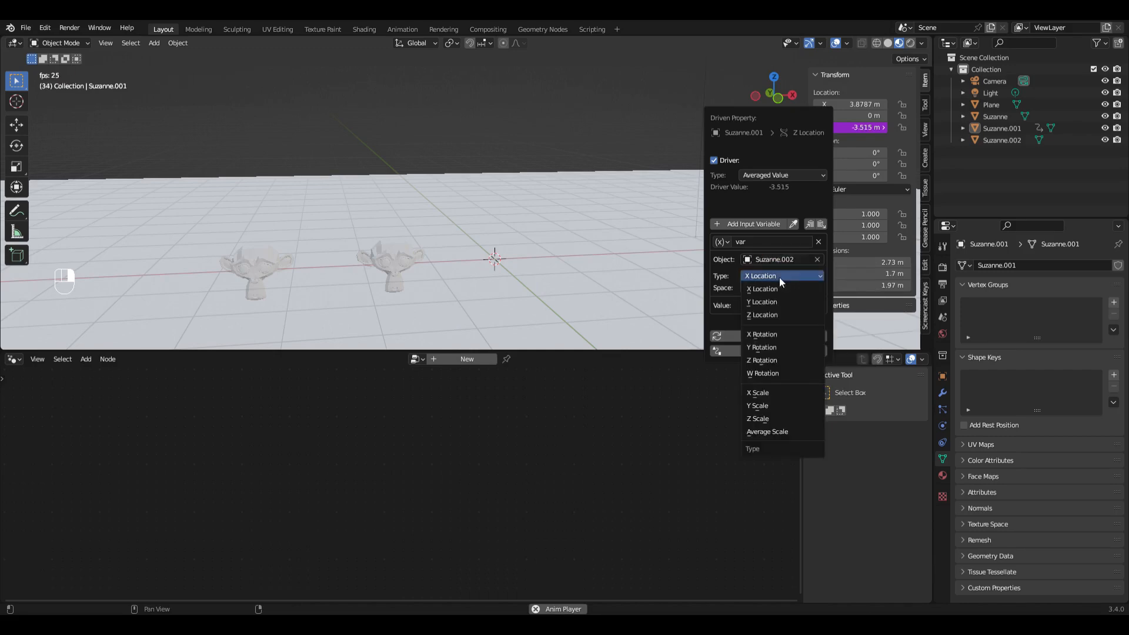
pyautogui.click(784, 312)
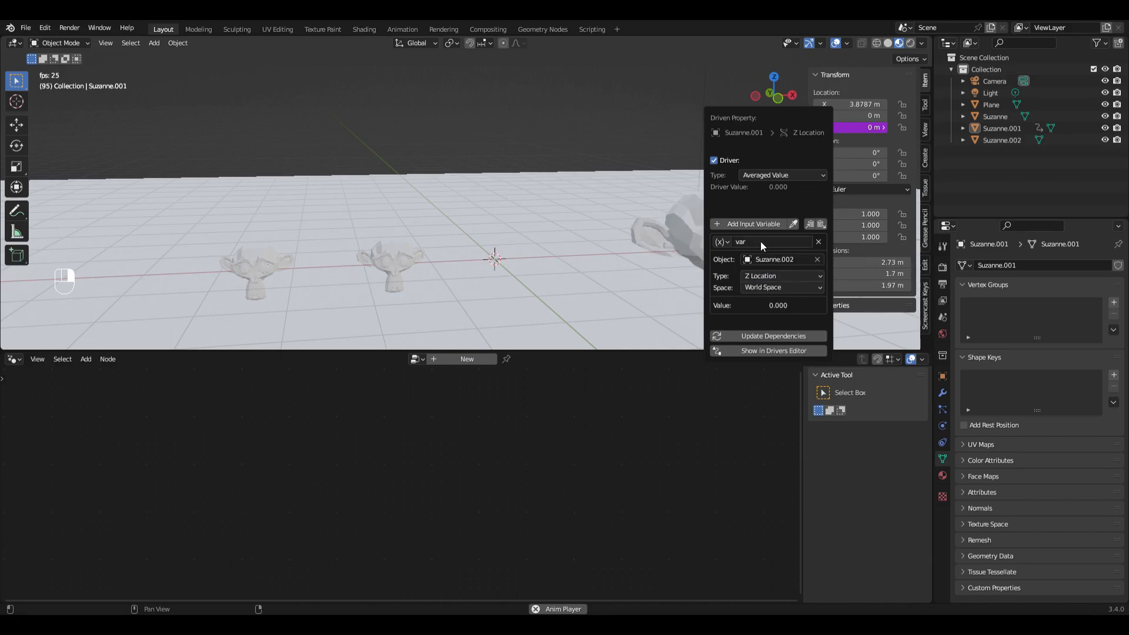
pyautogui.click(792, 255)
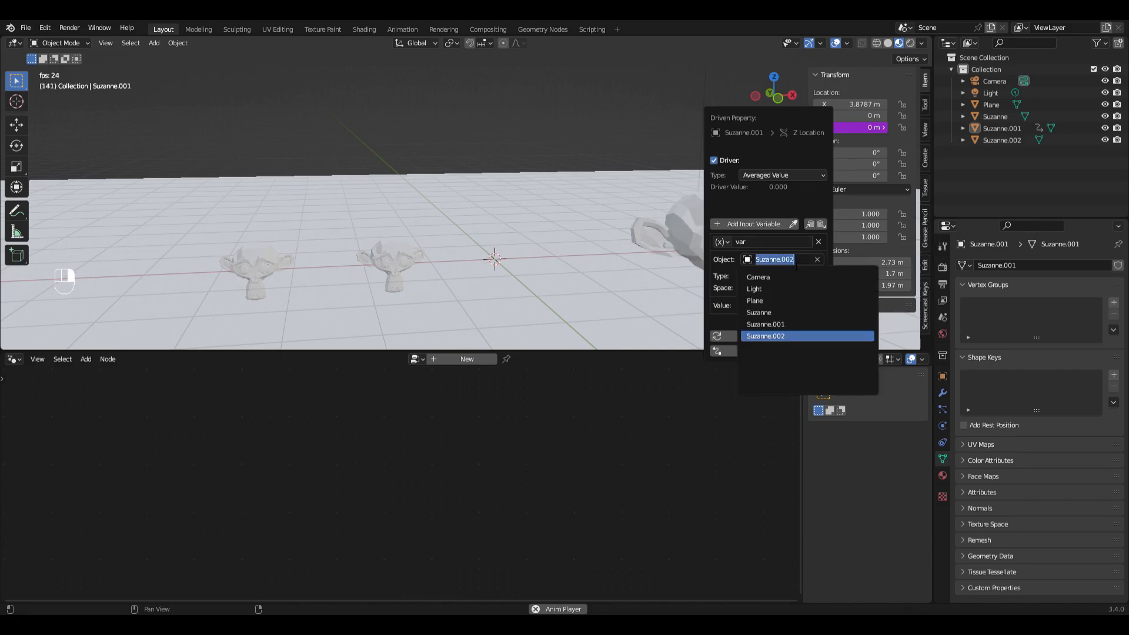
pyautogui.click(777, 313)
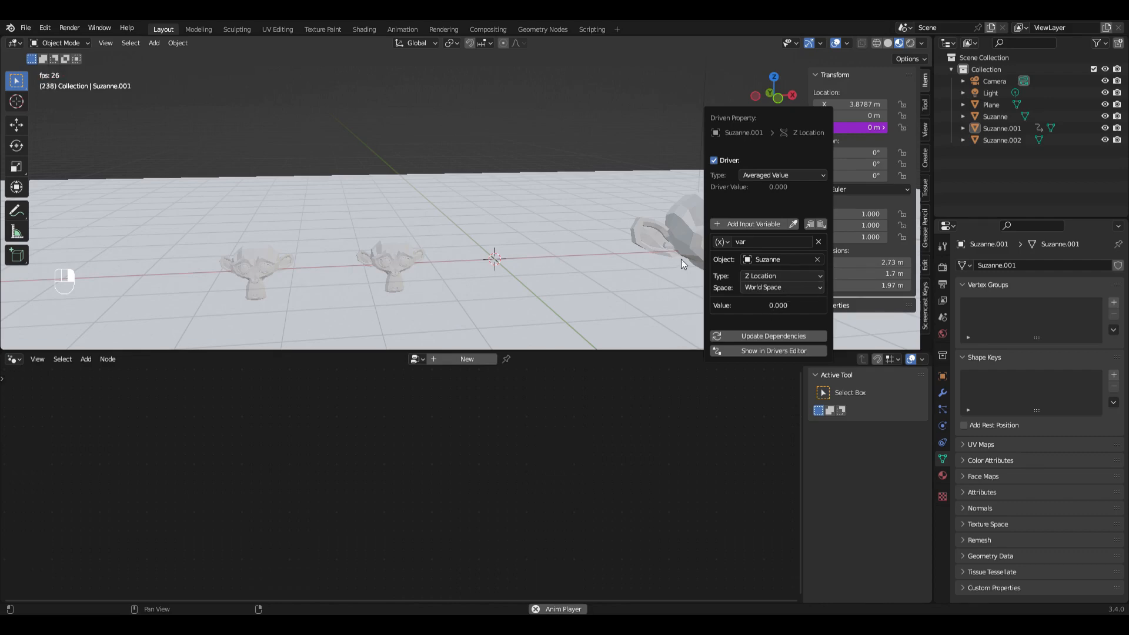
pyautogui.click(696, 231)
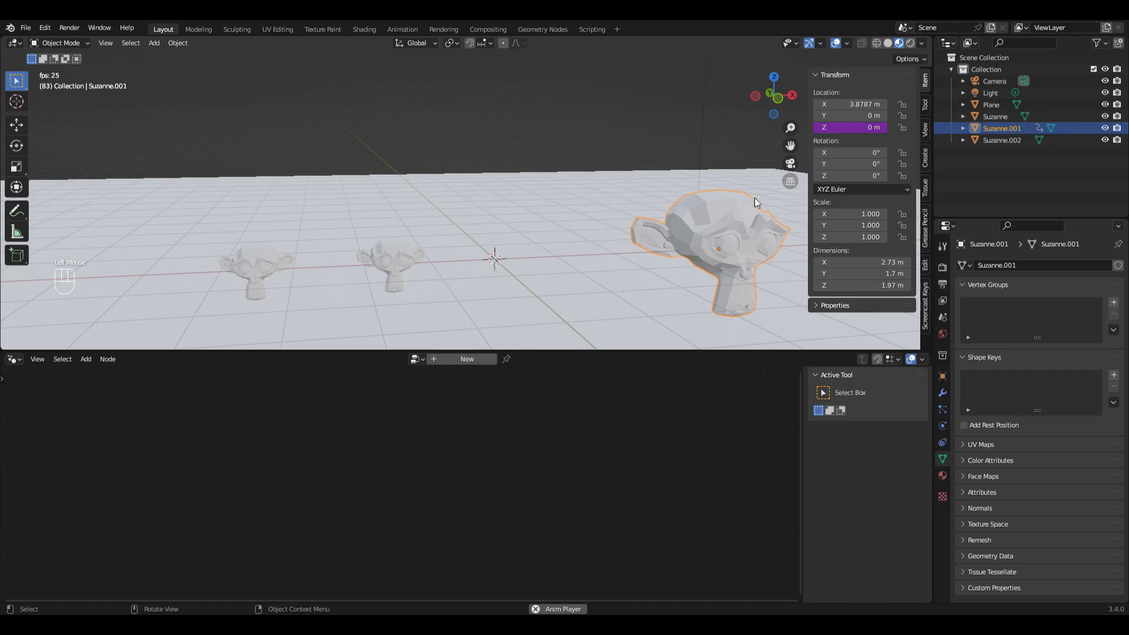
# Add a second input variable to the large monkey's Z location driver and target Suzanne.002.
pyautogui.rightClick(858, 127)
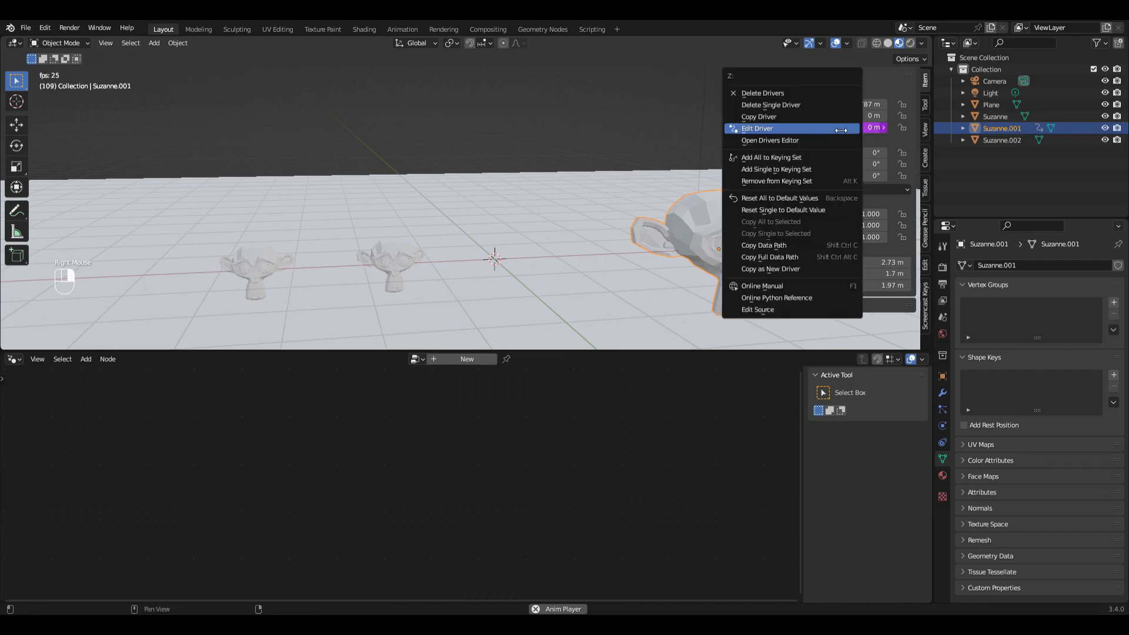
pyautogui.click(810, 127)
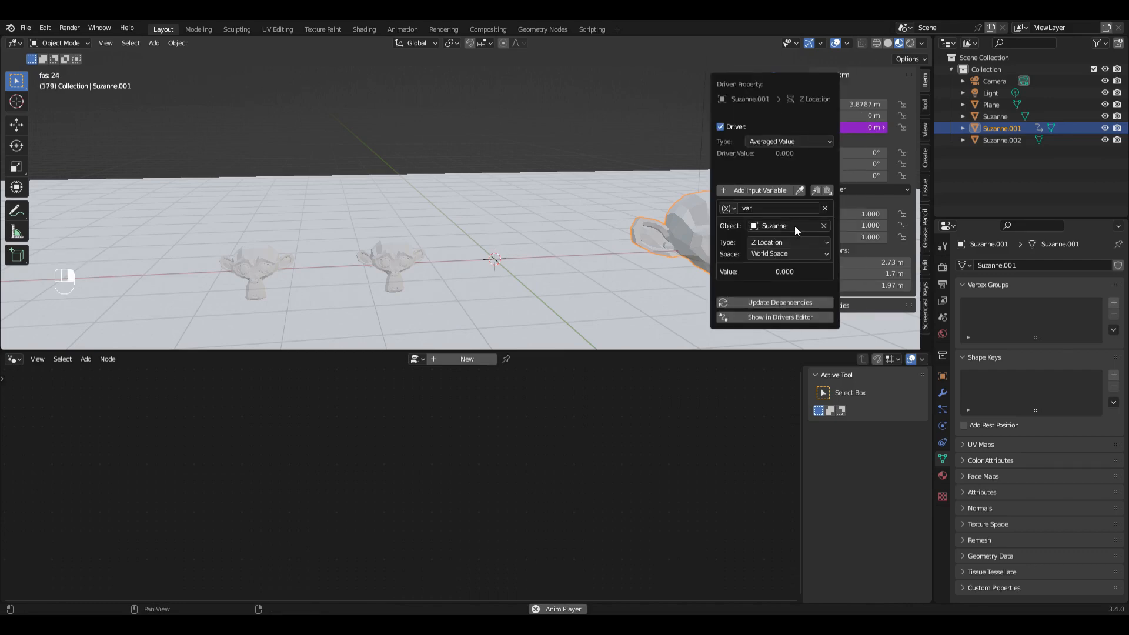
pyautogui.click(757, 193)
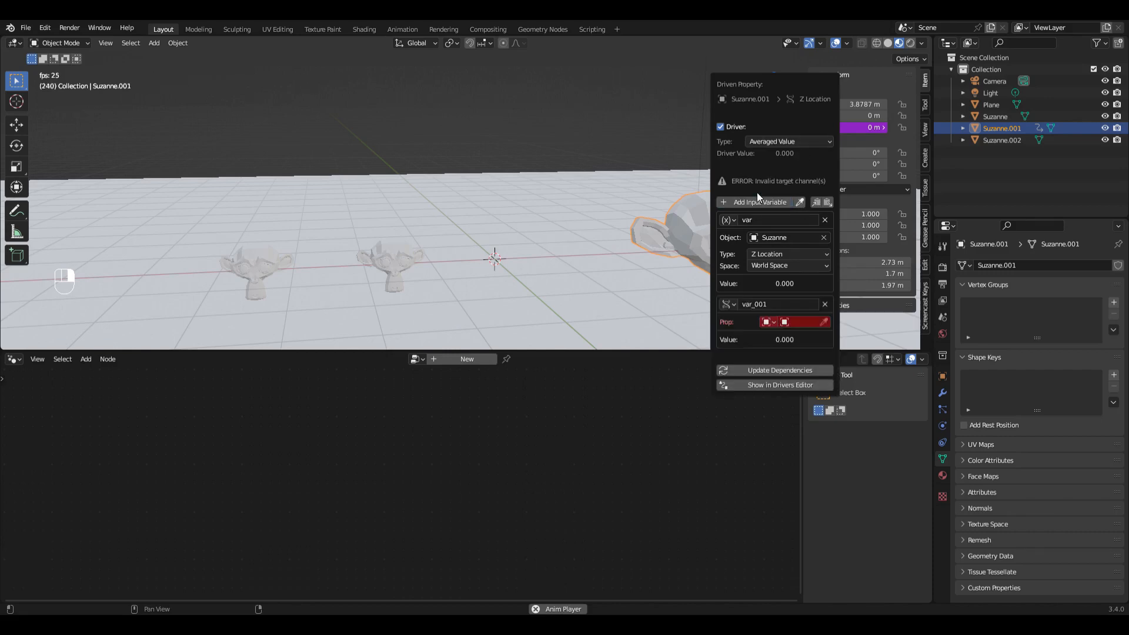
pyautogui.click(800, 322)
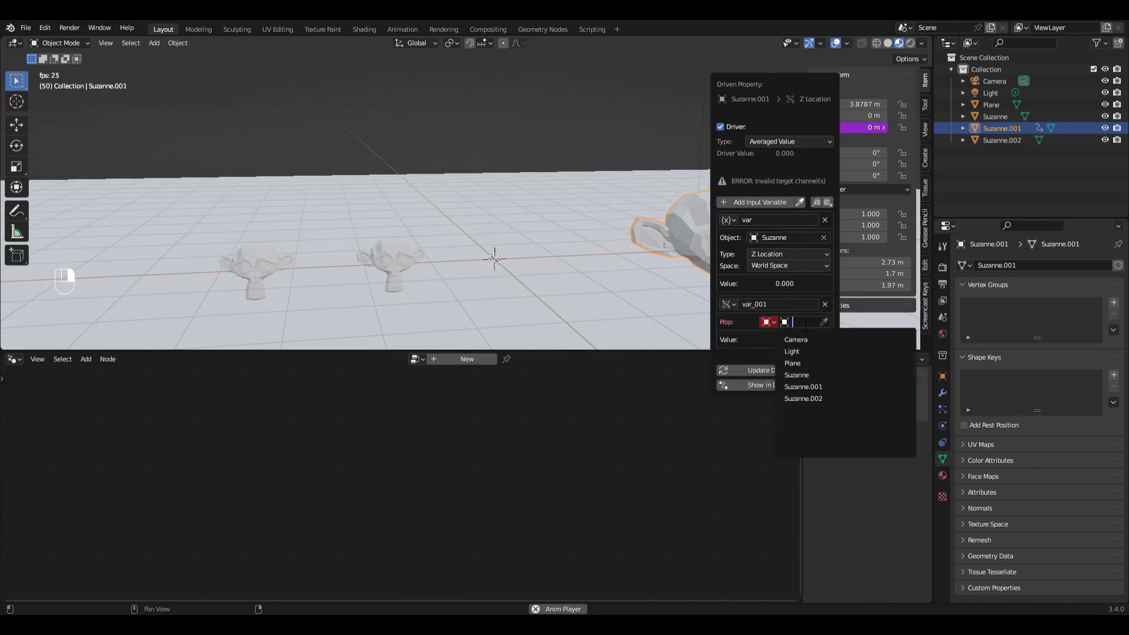
pyautogui.click(818, 401)
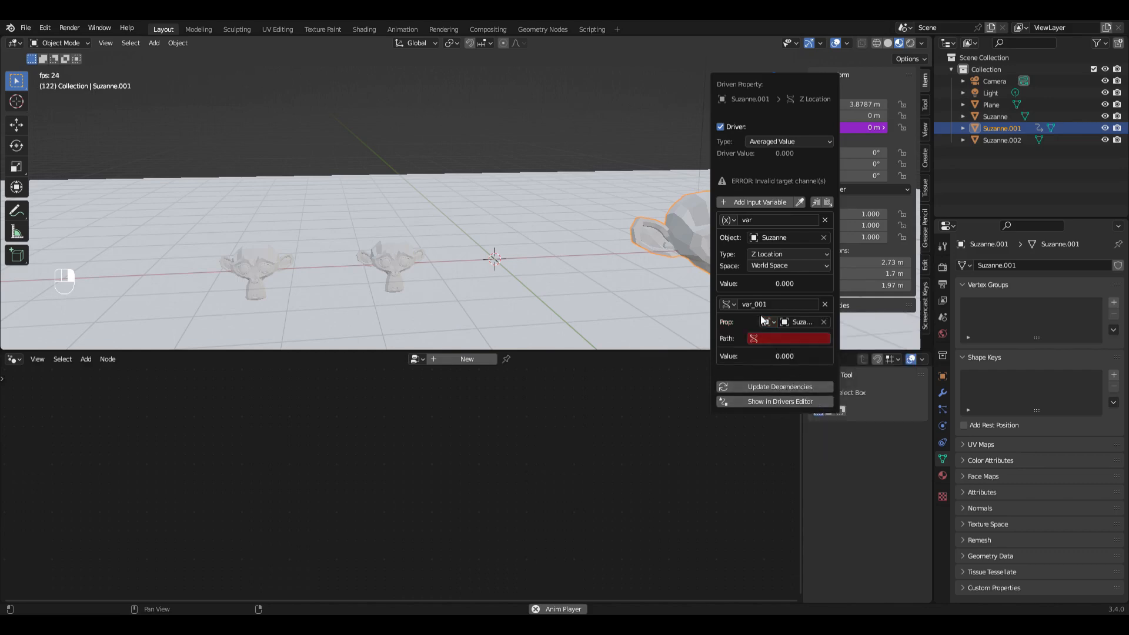
# Change the second driver variable to a Transform Channel that reads the Z Location.
pyautogui.click(729, 304)
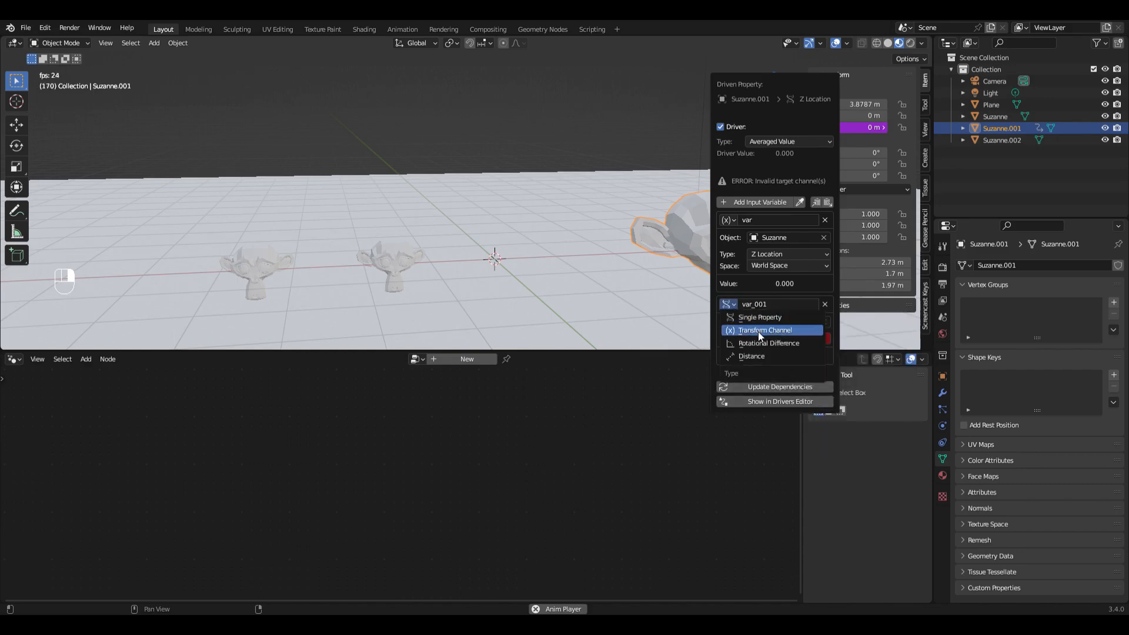
pyautogui.click(757, 332)
pyautogui.click(797, 339)
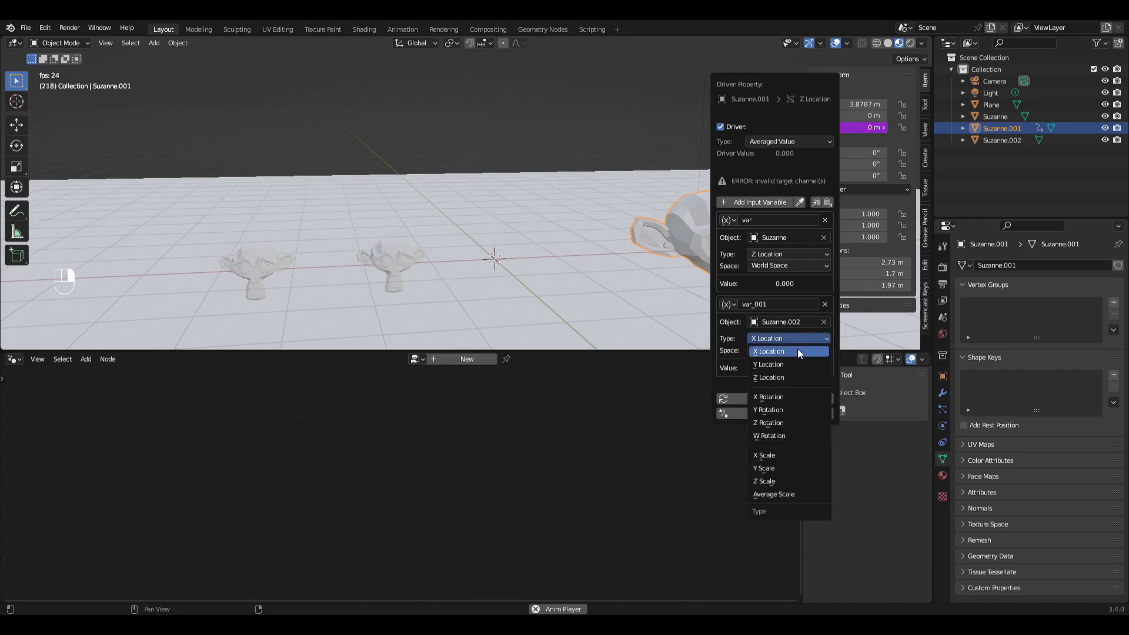
pyautogui.click(792, 381)
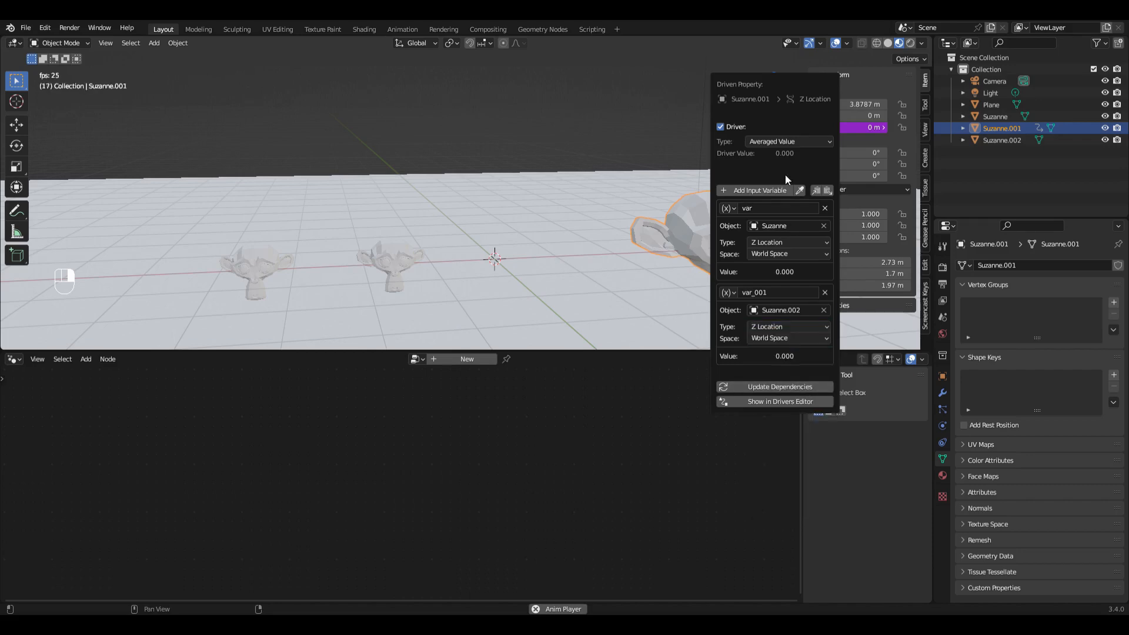
# Move the small monkey Suzanne up 2 m along the global Z axis.
pyautogui.click(393, 258)
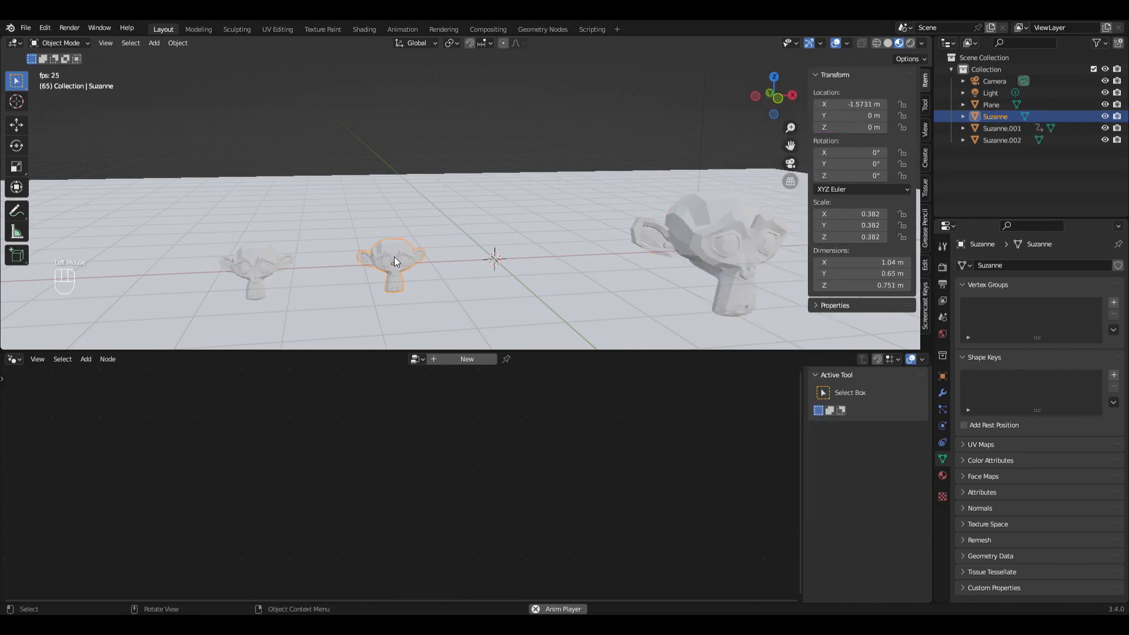
pyautogui.click(15, 129)
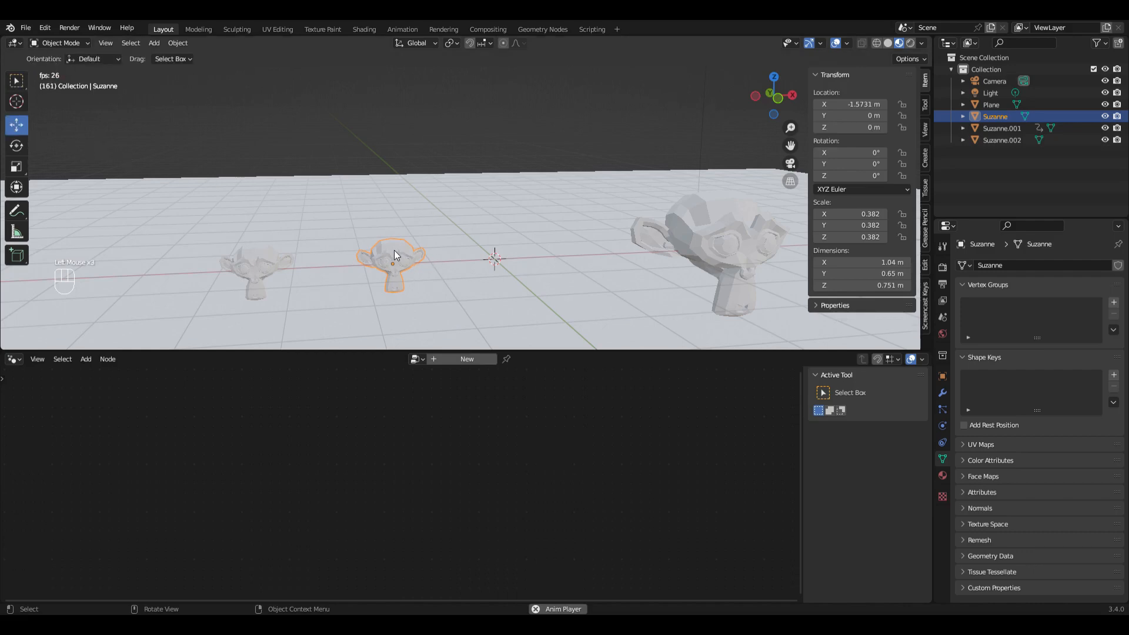
pyautogui.write('gz')
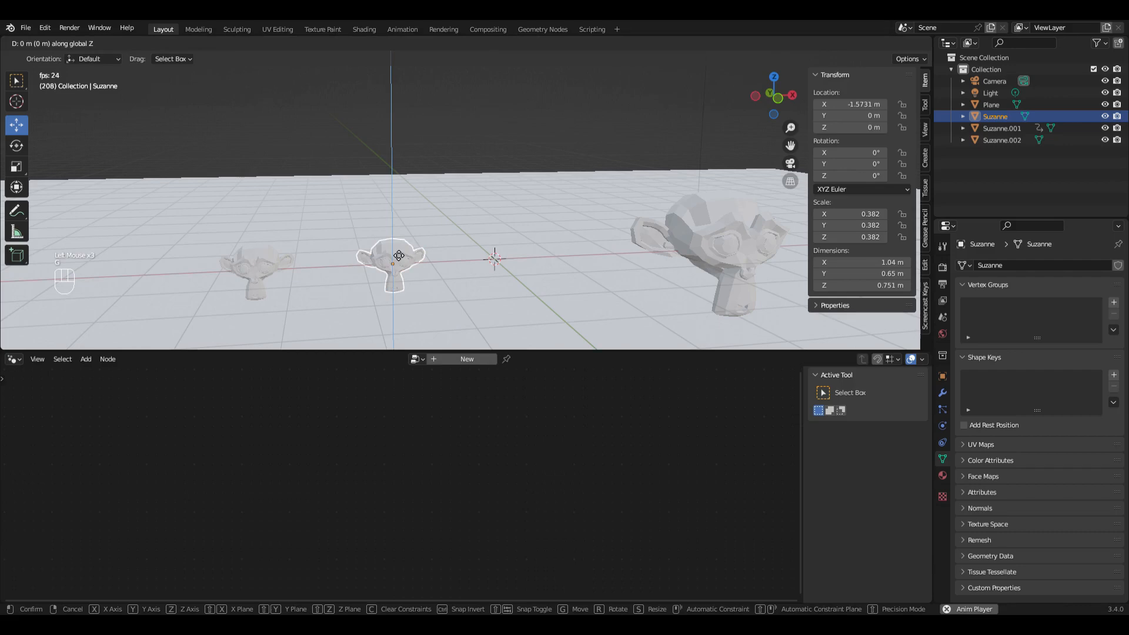
pyautogui.write('2')
pyautogui.press('Return')
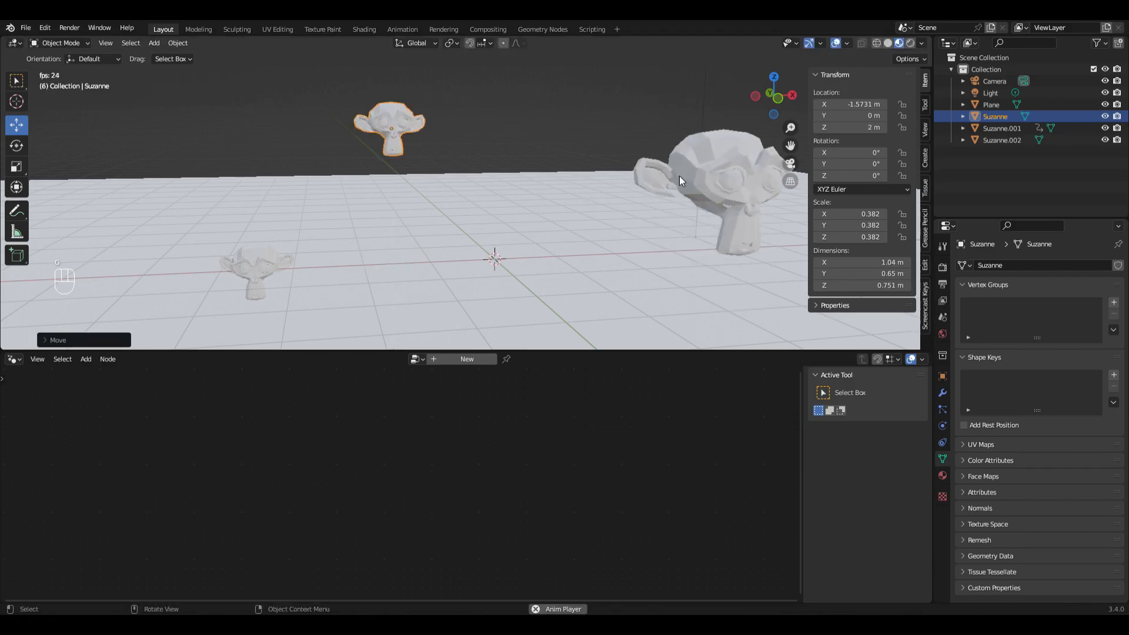
# Compare the three monkeys' Z locations and set the large monkey's Z location driver type to Sum Values.
pyautogui.click(724, 167)
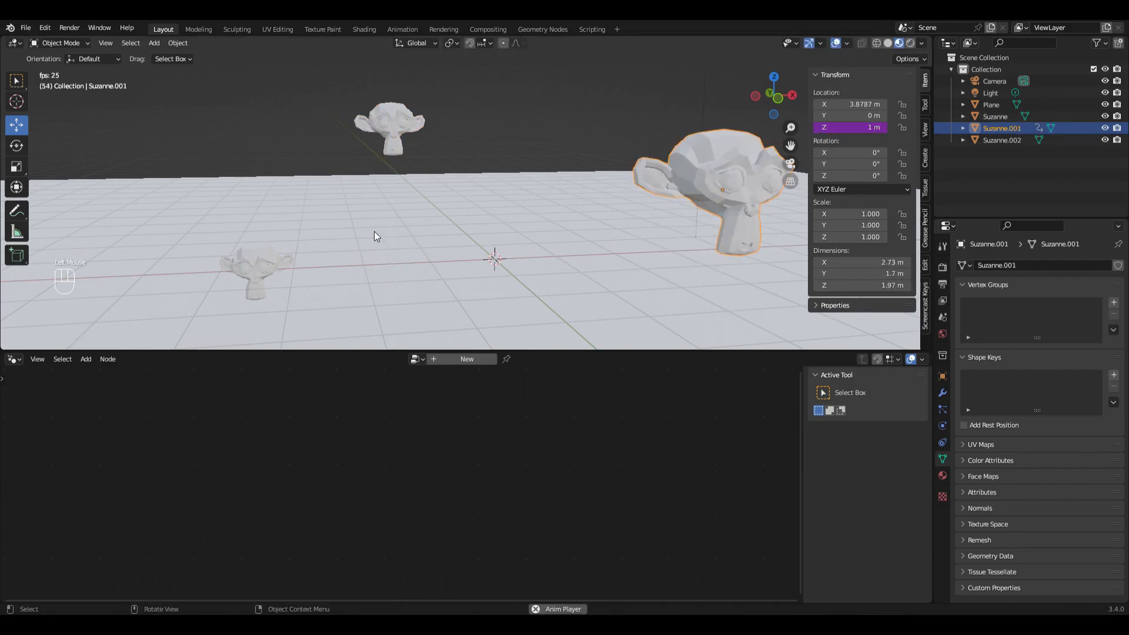
pyautogui.click(252, 261)
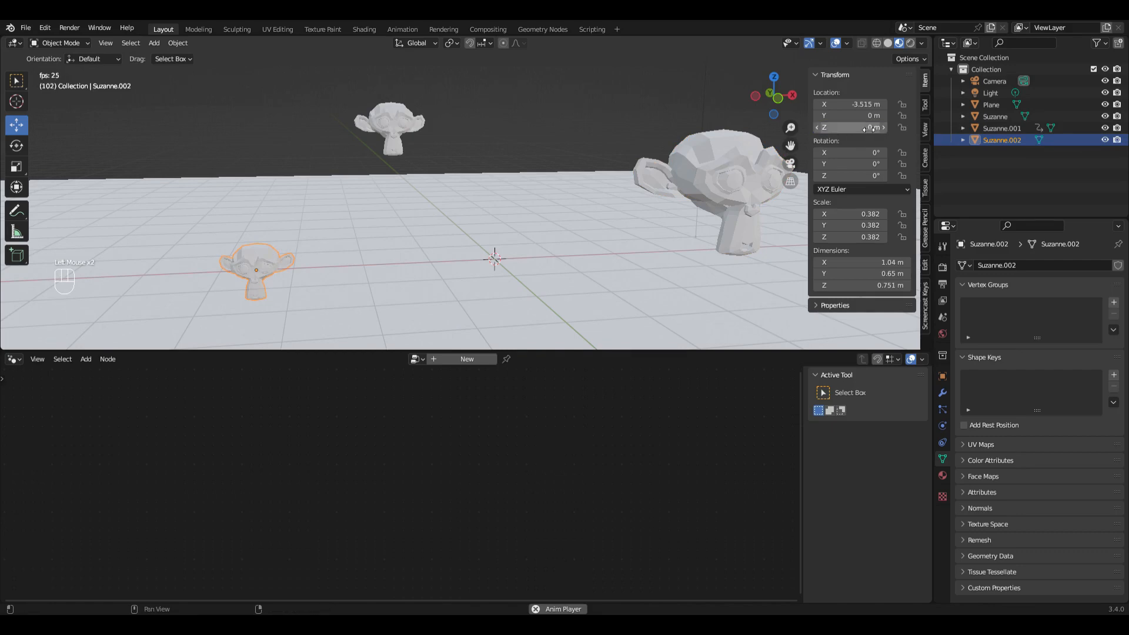
pyautogui.click(386, 118)
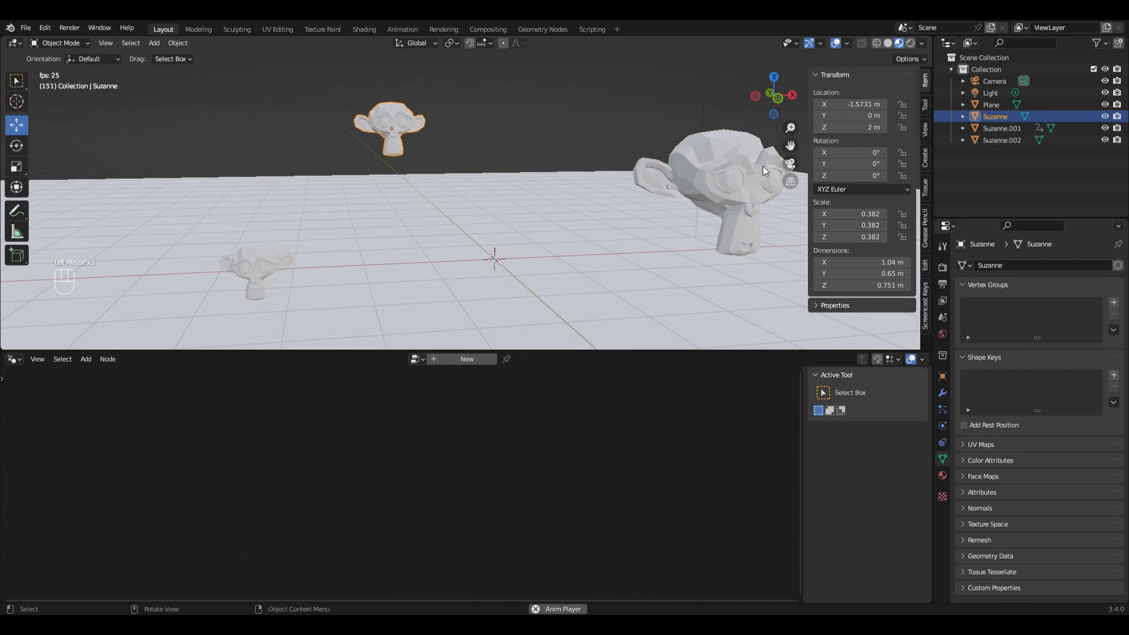
pyautogui.click(729, 174)
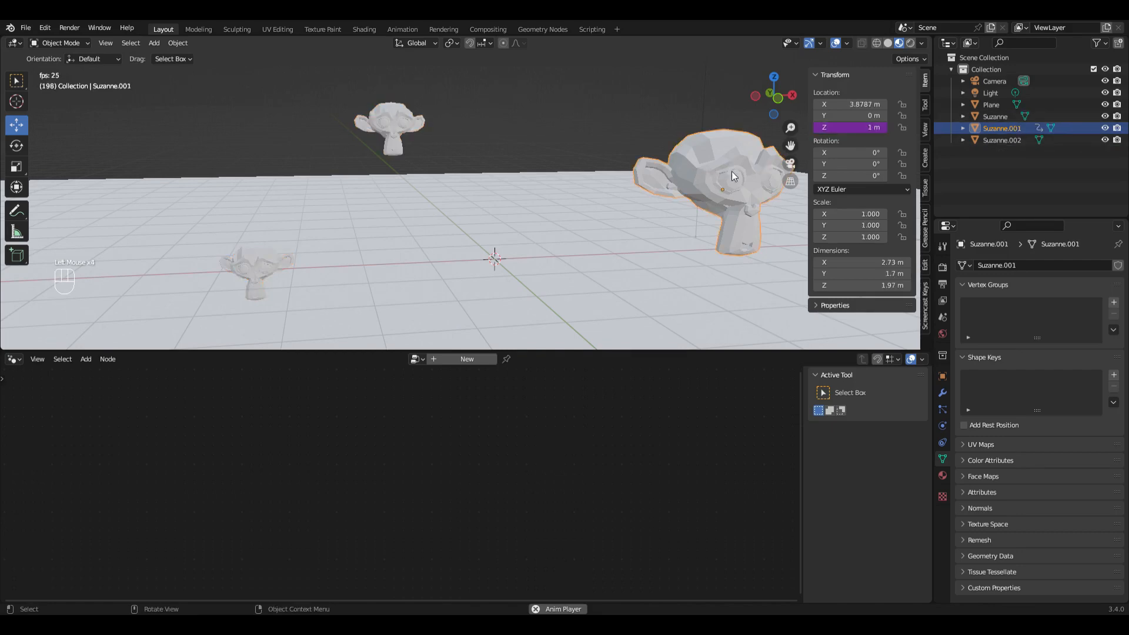
pyautogui.rightClick(835, 127)
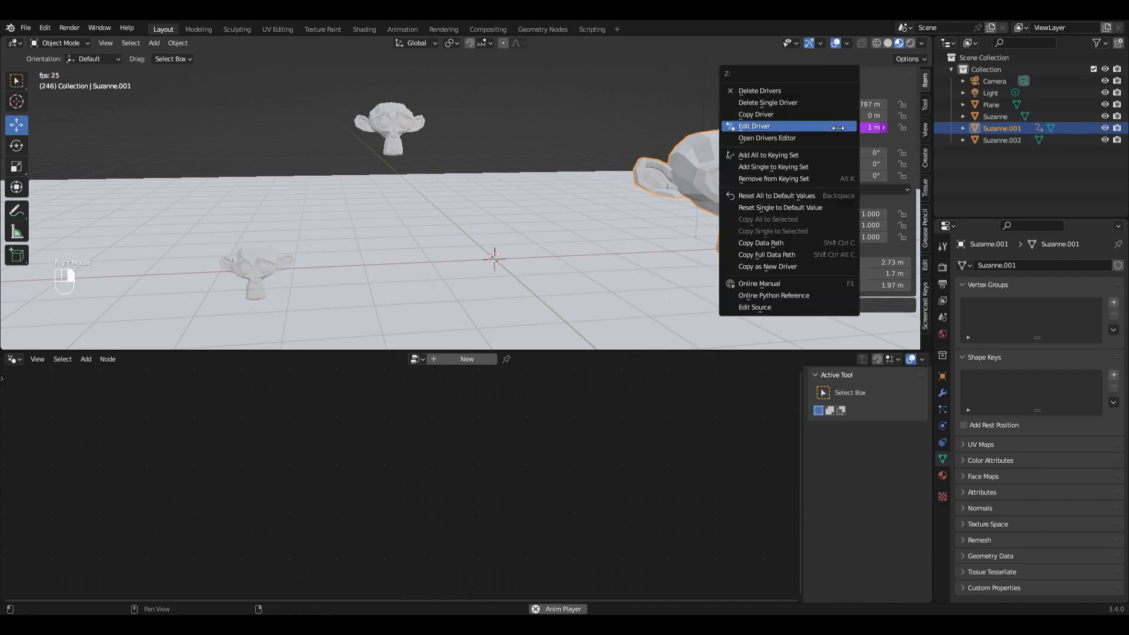
pyautogui.click(808, 127)
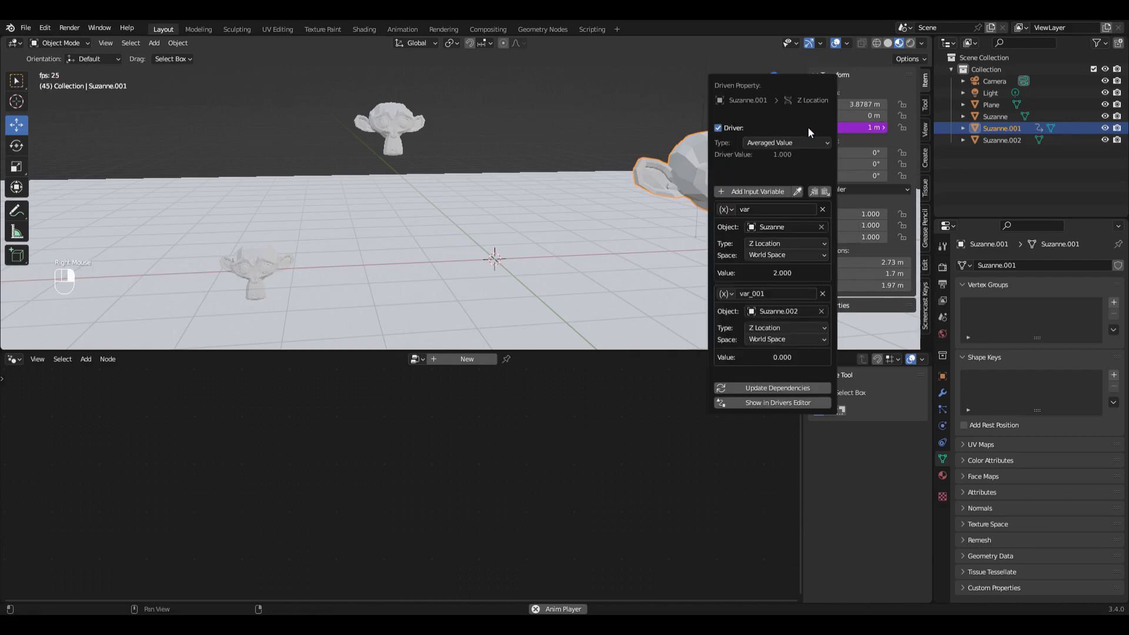
pyautogui.click(797, 141)
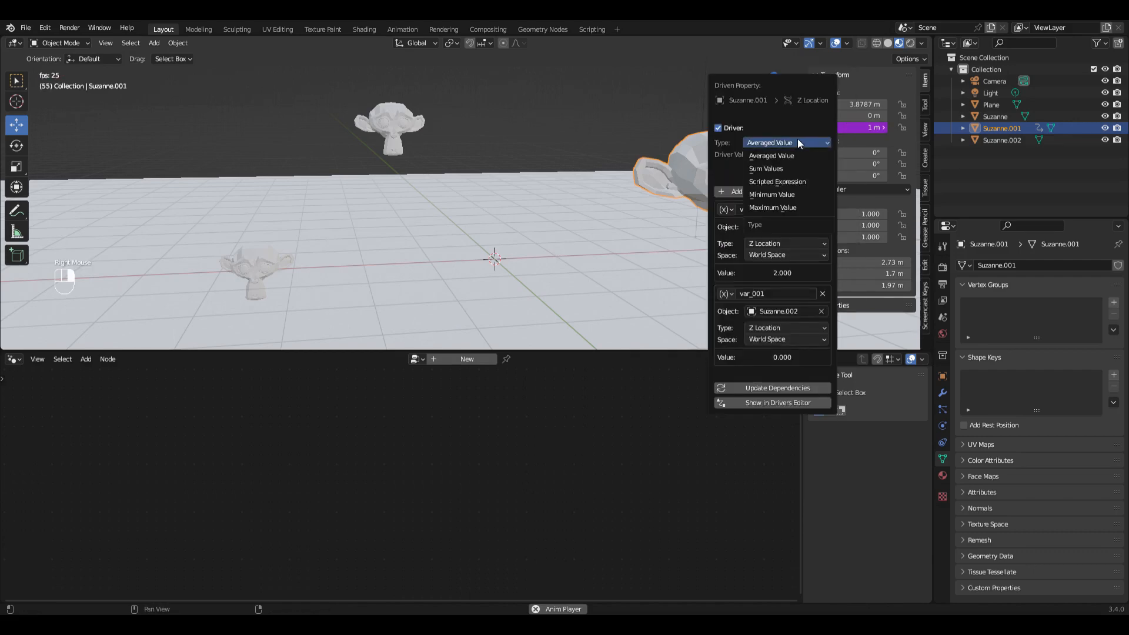
pyautogui.click(789, 170)
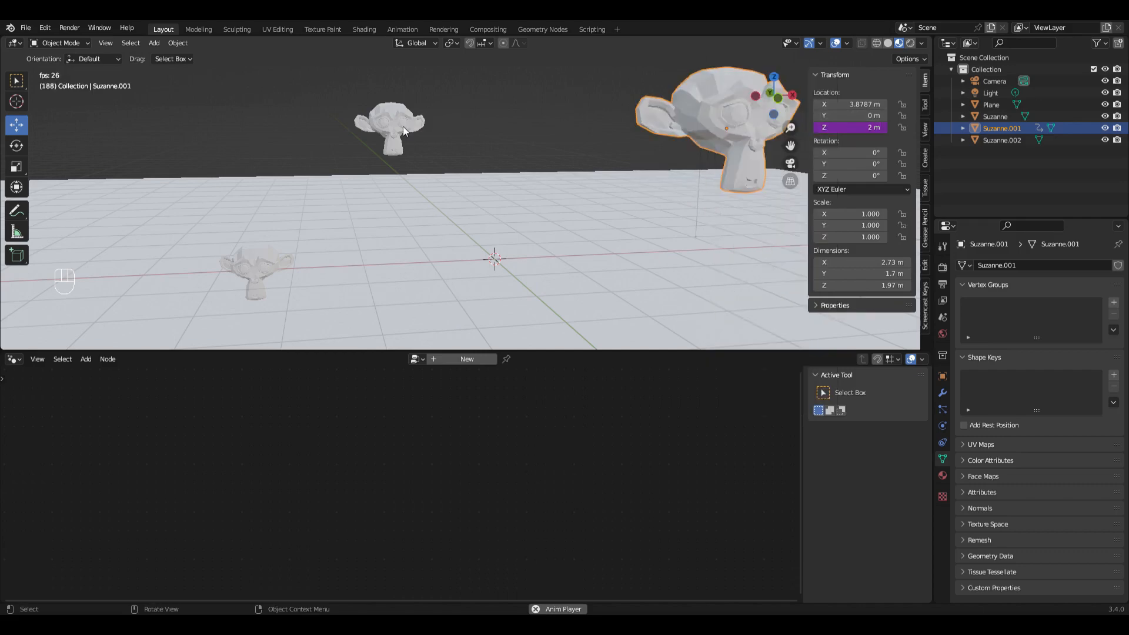
# Move the small monkey Suzanne.002 up 1 m along the global Z axis.
pyautogui.click(246, 274)
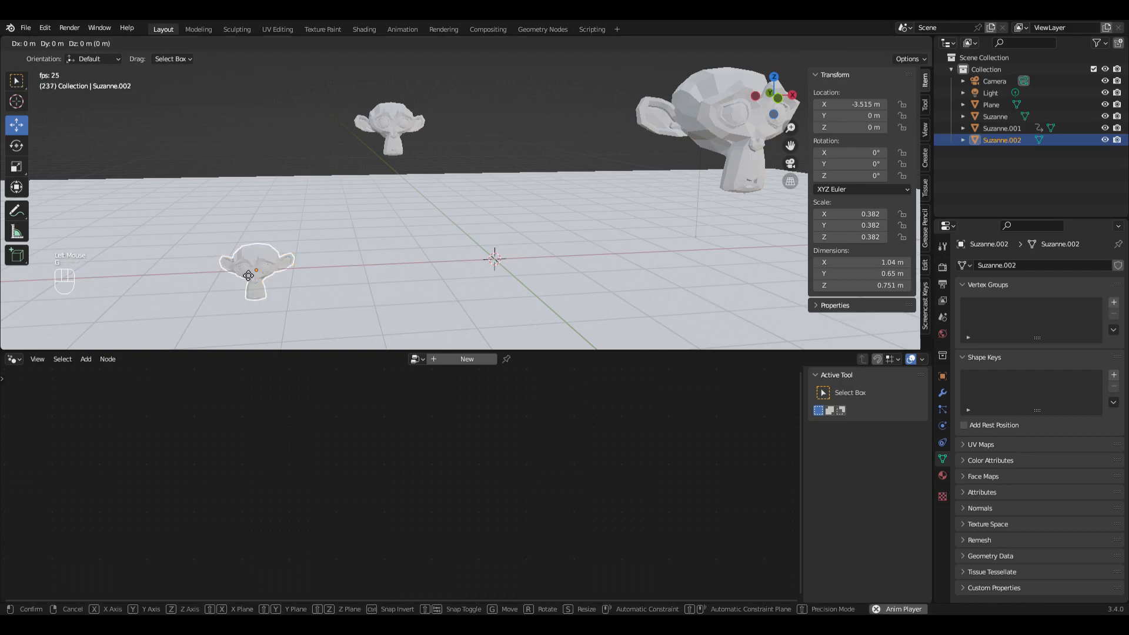
pyautogui.press('g')
pyautogui.press('z')
pyautogui.press('1')
pyautogui.press('Return')
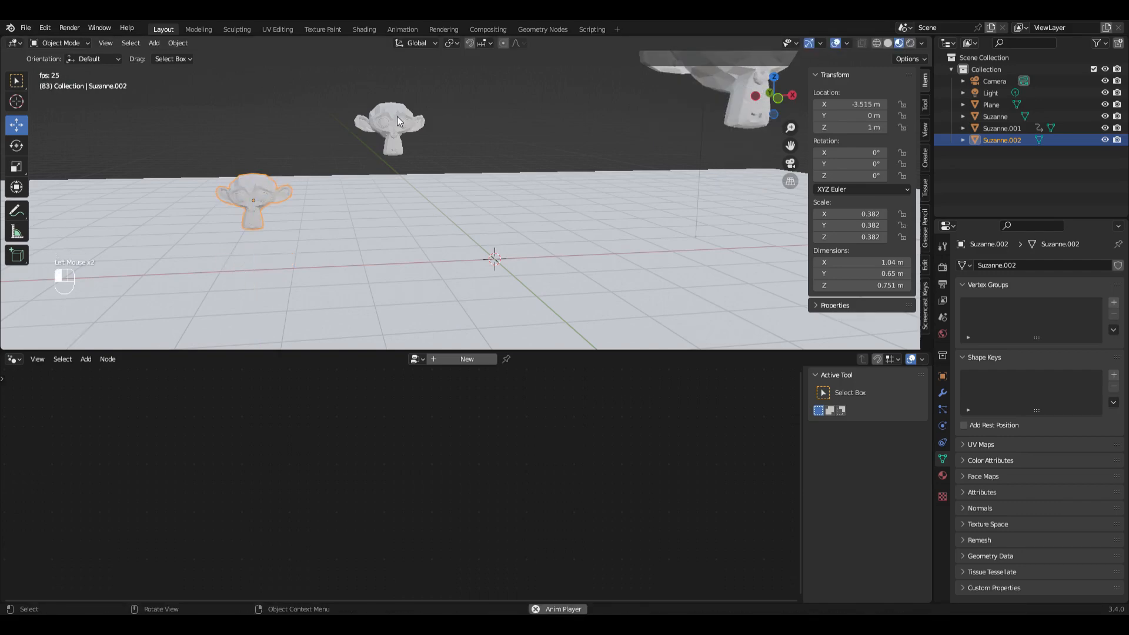
# Set the type of the large monkey's Z location driver to Minimum Value.
pyautogui.doubleClick(397, 116)
pyautogui.click(611, 147)
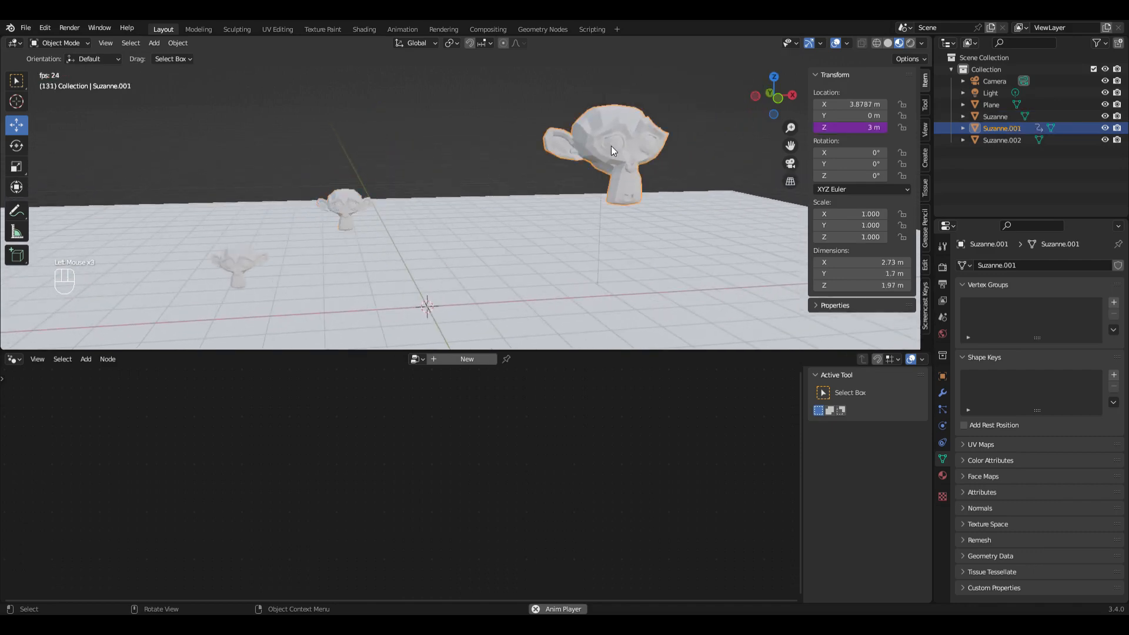
pyautogui.rightClick(868, 129)
pyautogui.click(851, 131)
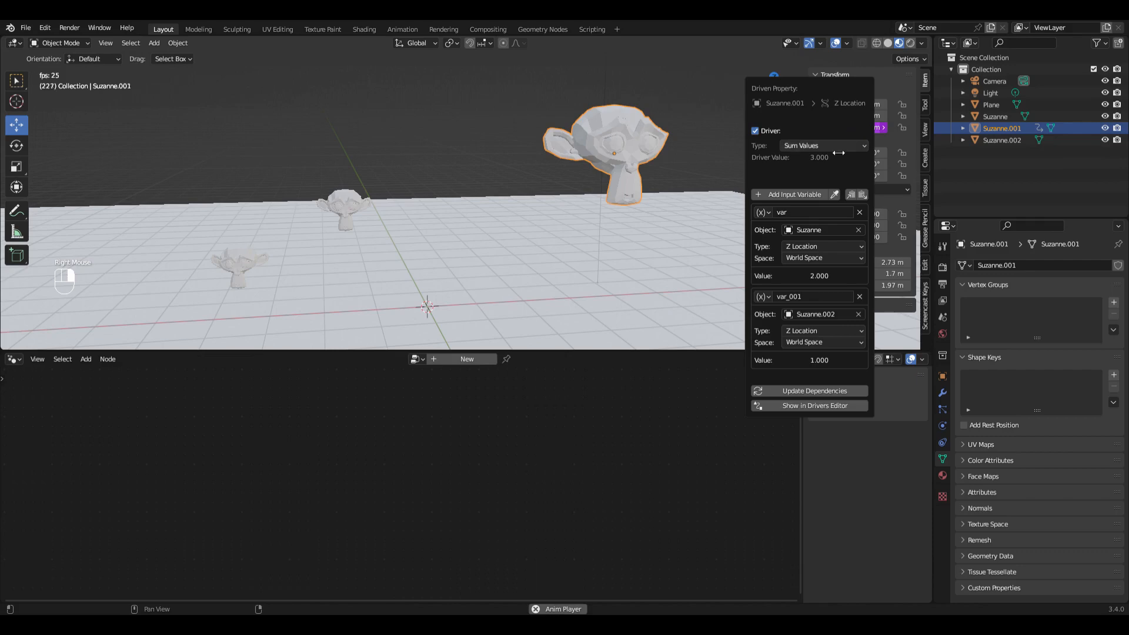
pyautogui.click(815, 146)
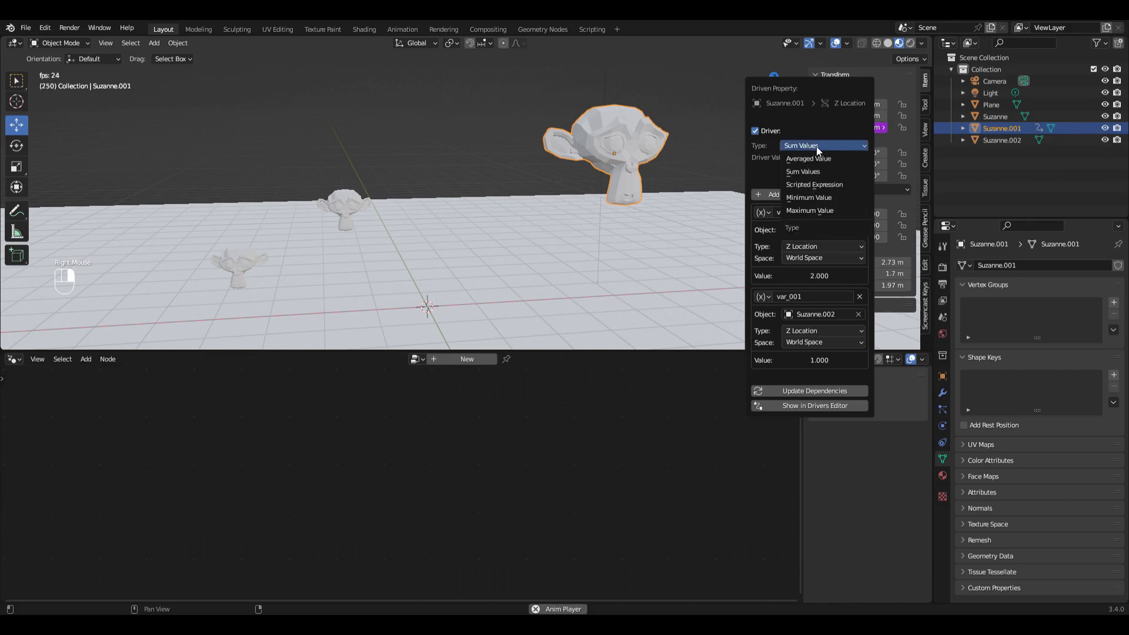
pyautogui.click(842, 197)
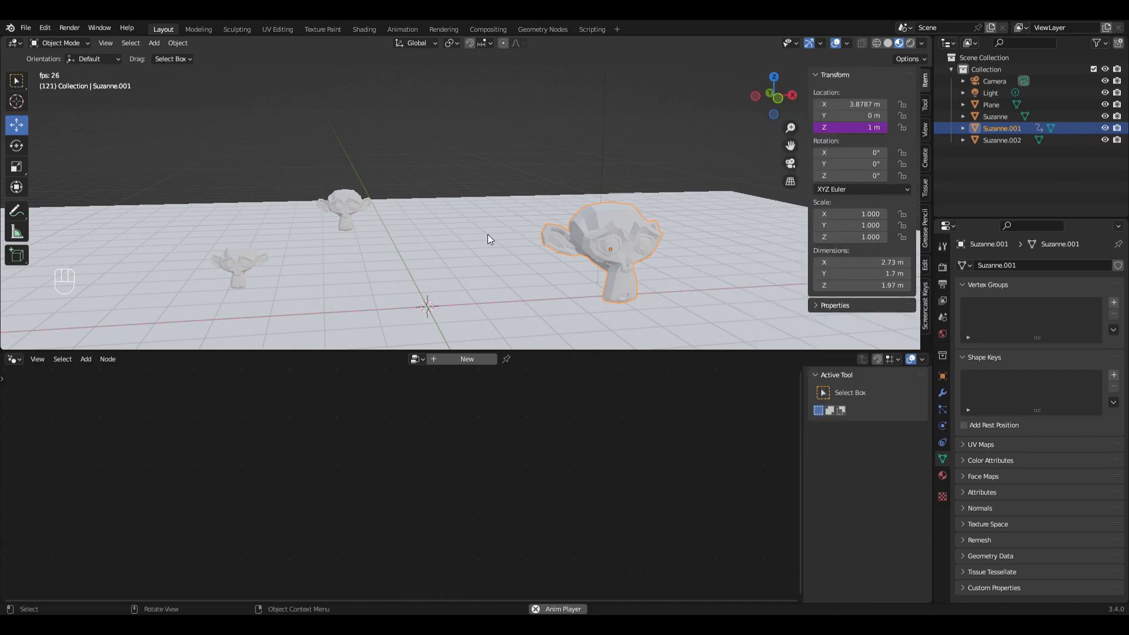
# Check both small monkeys' Z locations and set the large monkey's Z location driver type to Maximum Value.
pyautogui.click(244, 261)
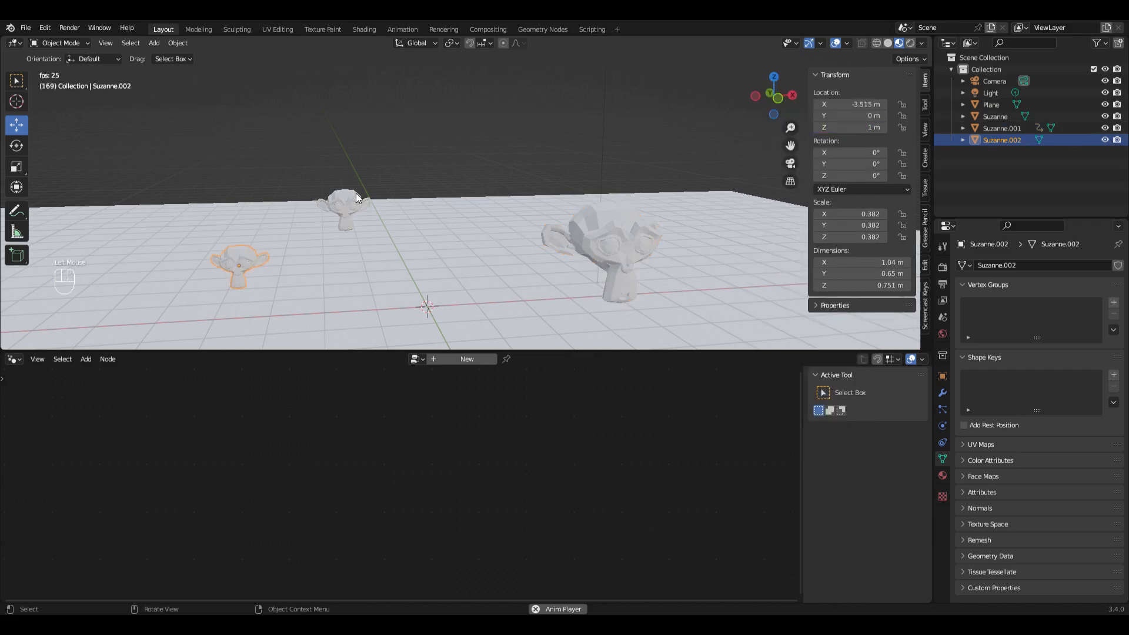
pyautogui.click(337, 199)
pyautogui.click(622, 242)
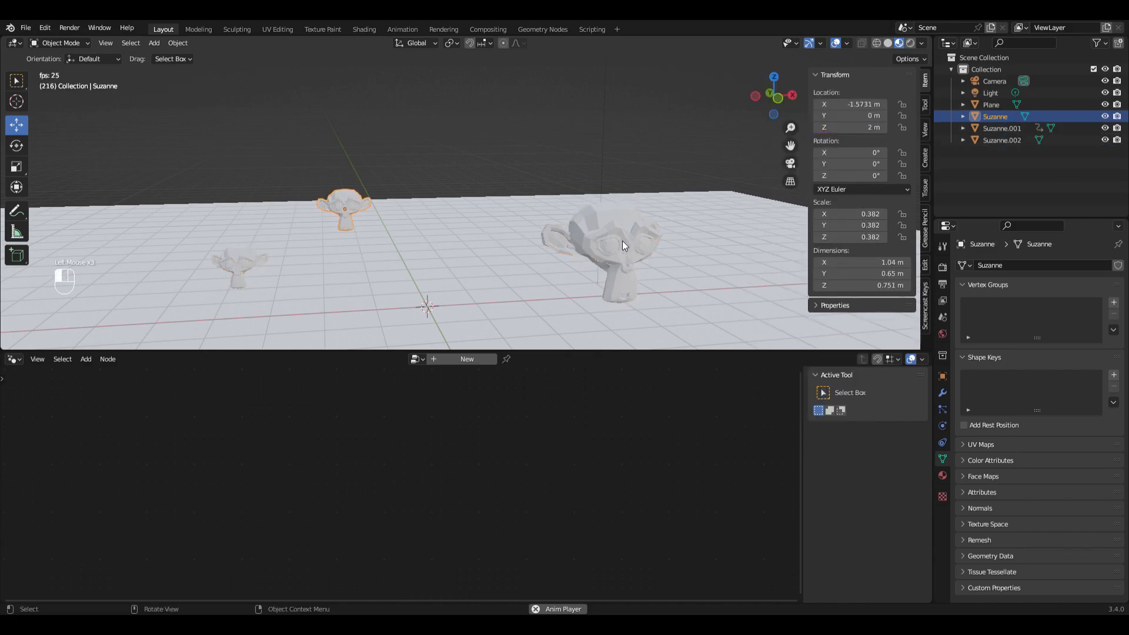
pyautogui.moveTo(871, 128); pyautogui.dragTo(818, 126, button='right')
pyautogui.click(818, 145)
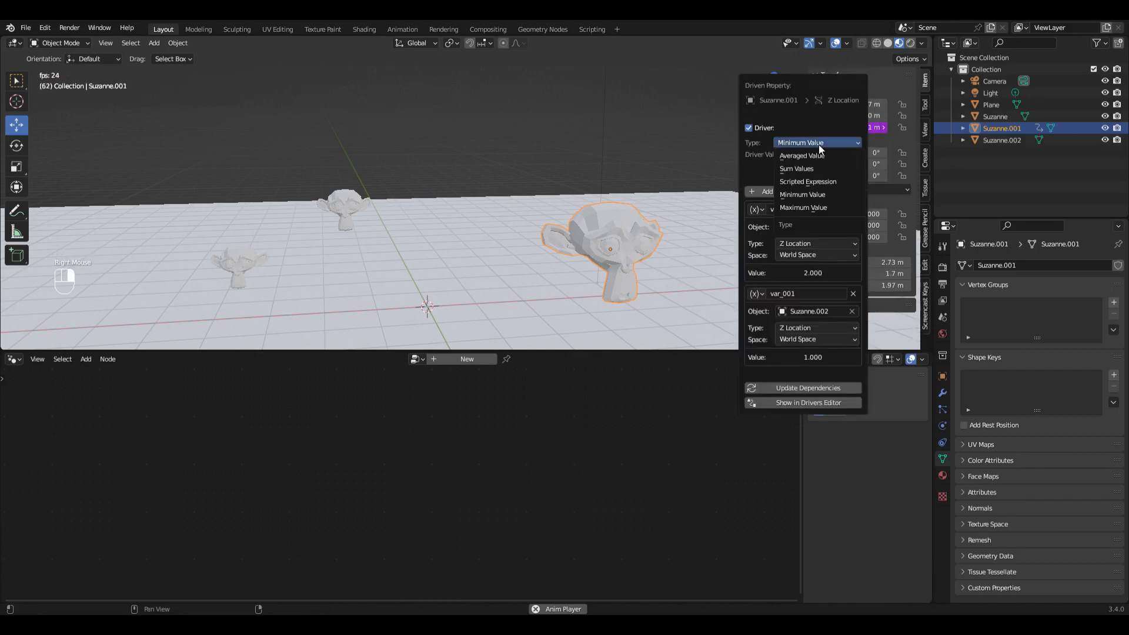
pyautogui.click(809, 206)
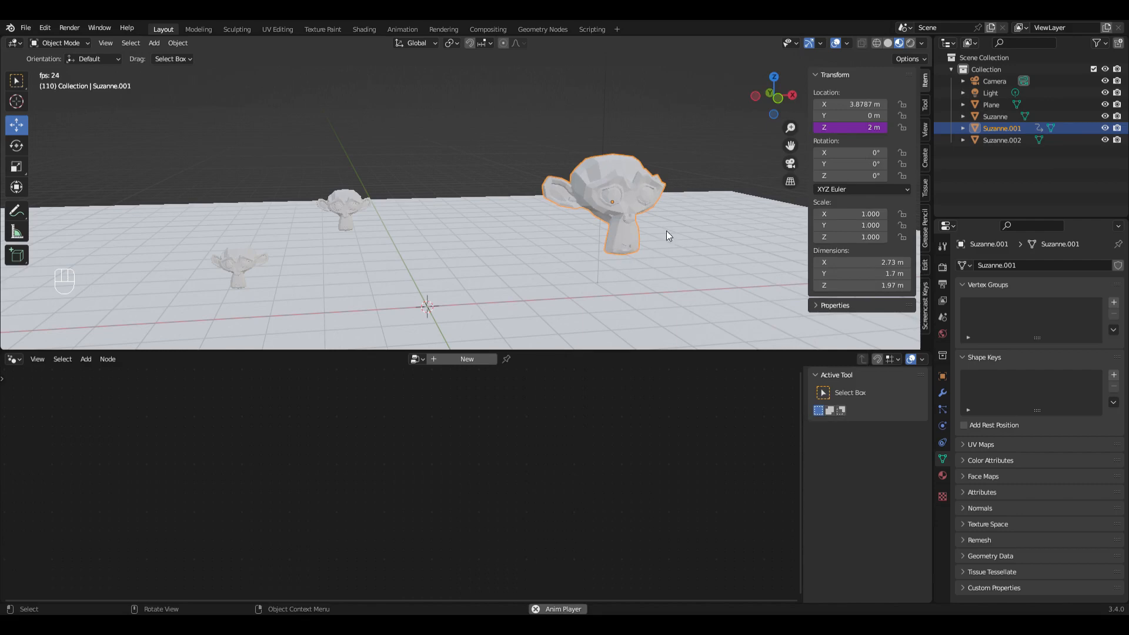
# Check Suzanne's Z location and switch the large monkey's Z location driver to Scripted Expression.
pyautogui.click(344, 203)
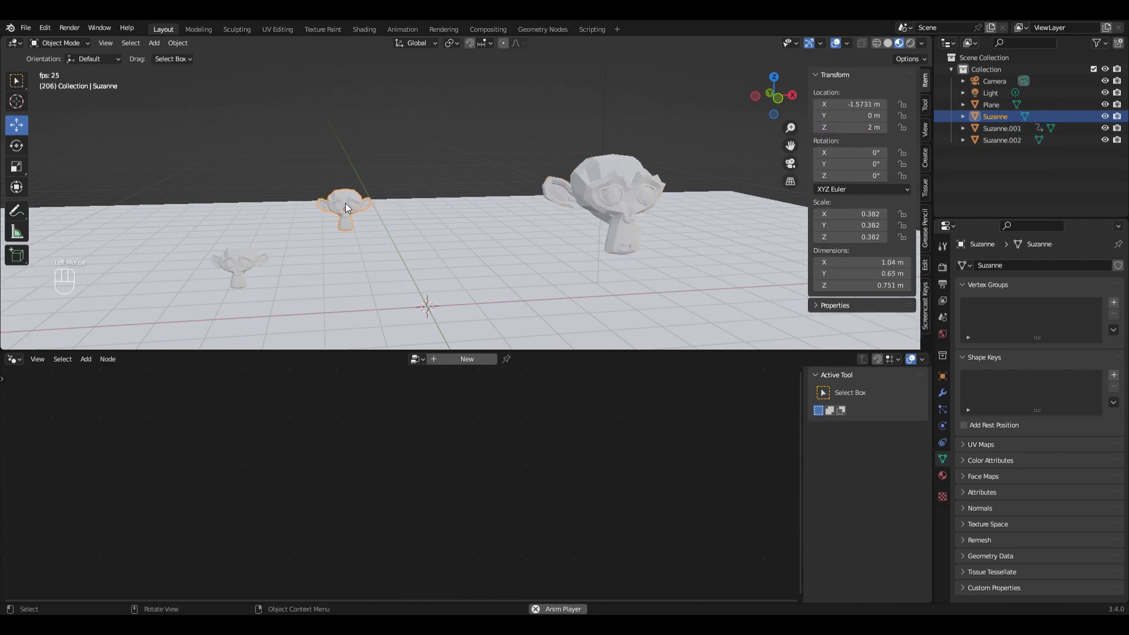
pyautogui.click(621, 178)
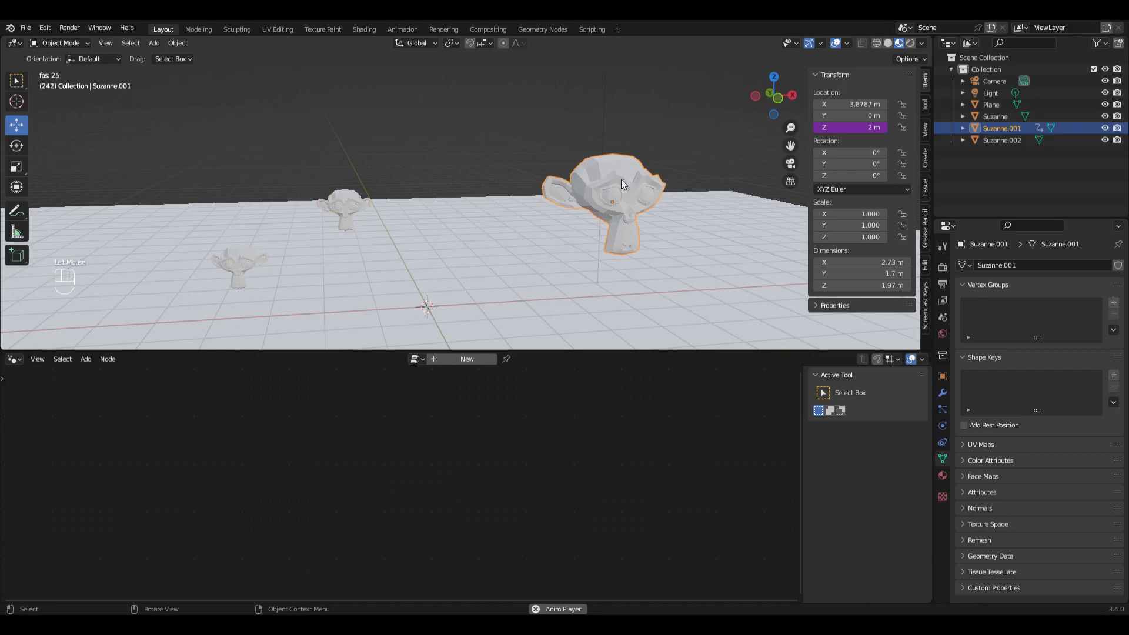
pyautogui.rightClick(849, 128)
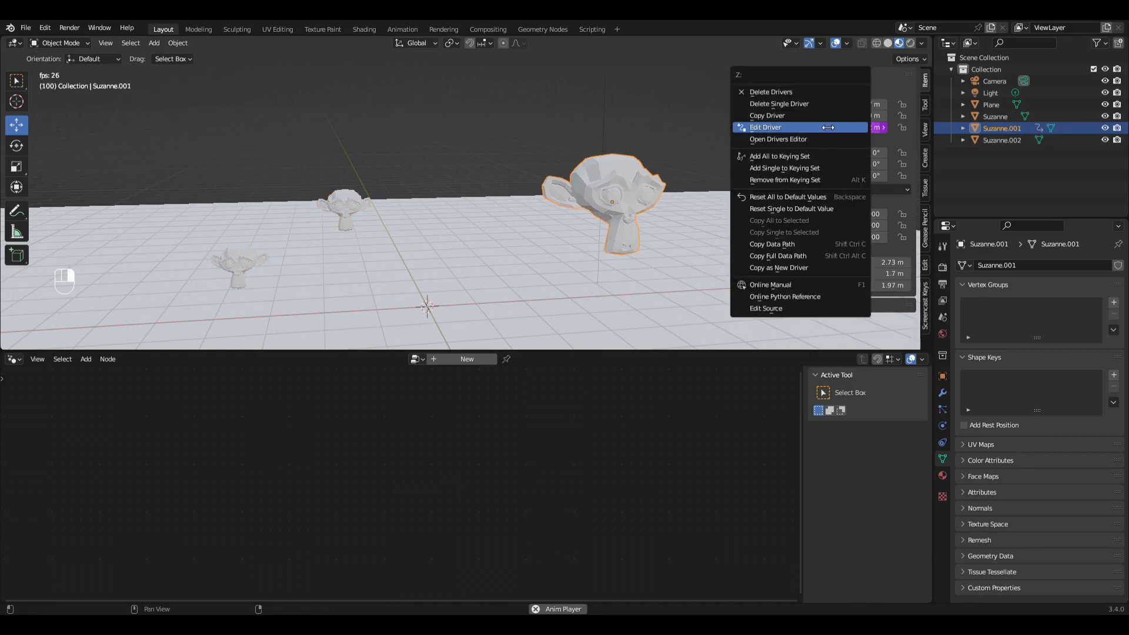
pyautogui.click(830, 127)
pyautogui.click(797, 147)
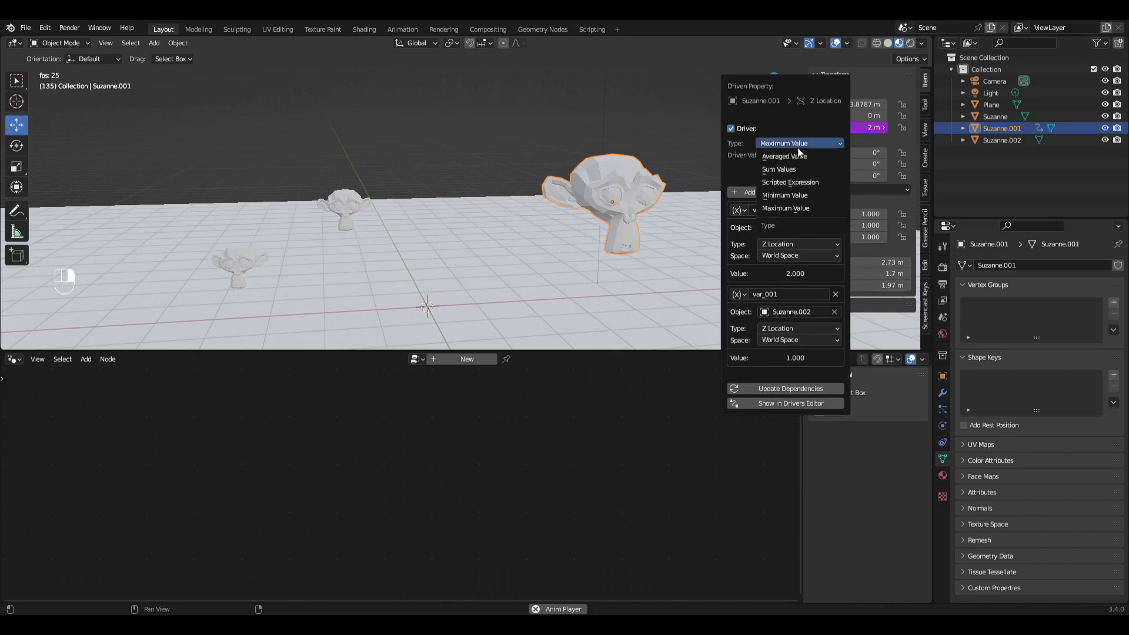
pyautogui.click(799, 182)
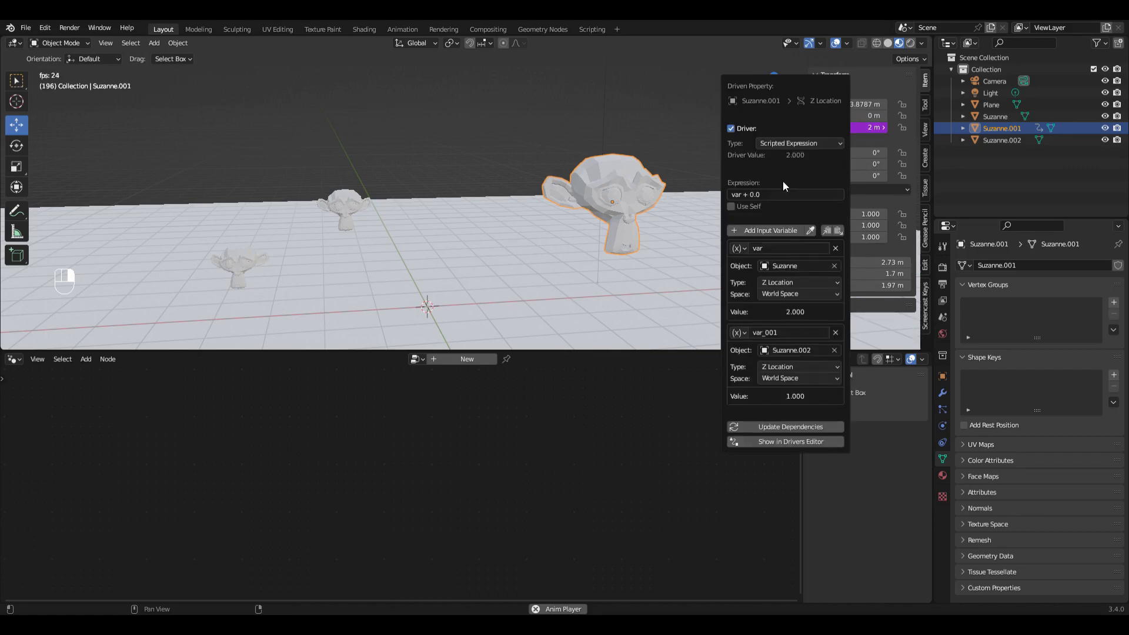
# Set the scripted expression of the large monkey's Z location driver to 2*var + 3*var_001.
pyautogui.click(743, 193)
pyautogui.press('Home')
pyautogui.write('2*')
pyautogui.hotkey('ctrl', 'Right')
pyautogui.hotkey('ctrl', 'Right')
pyautogui.write('3*var_001')
pyautogui.press('Delete')
pyautogui.press('Delete')
pyautogui.press('Return')
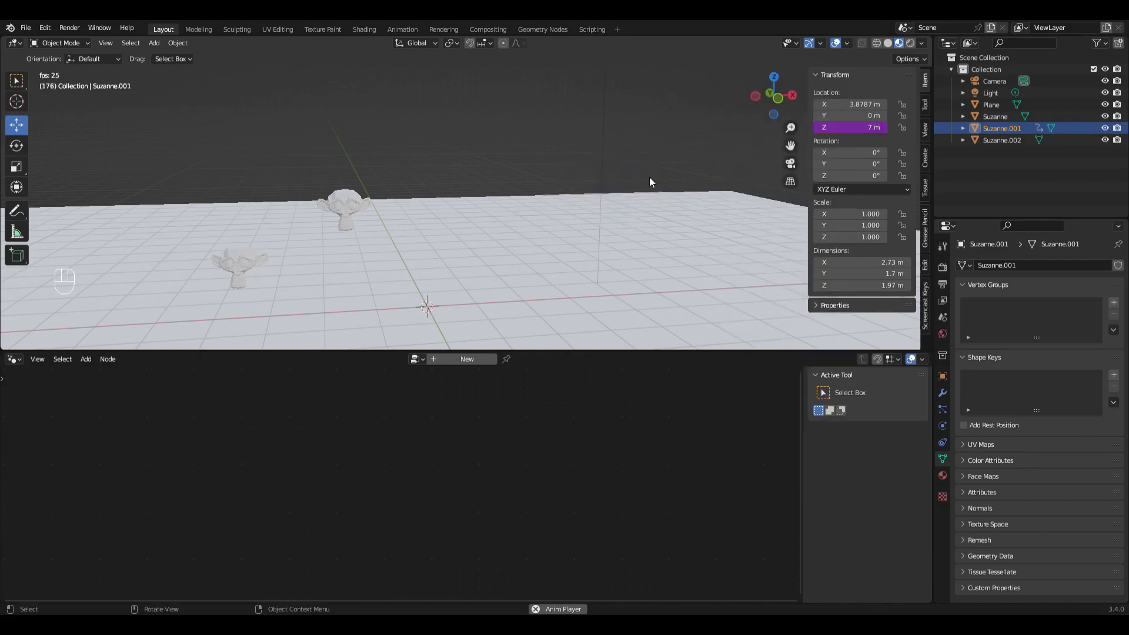
pyautogui.scroll(-4, 647, 194)
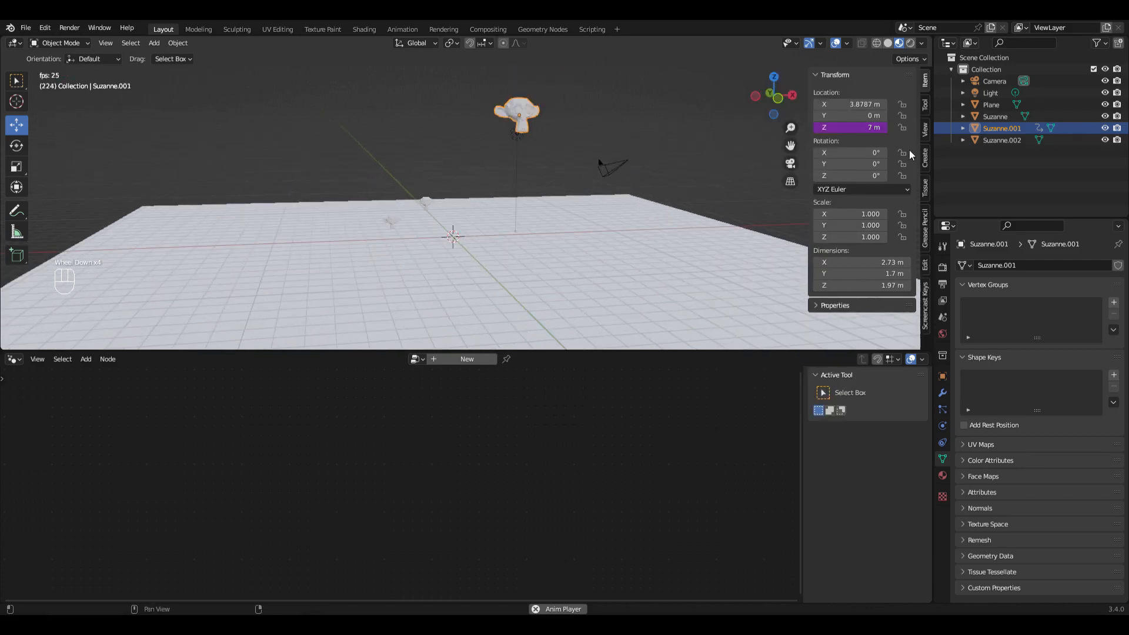
# Examine the large monkey's Z location driver expression and compare the Z locations of all three monkeys.
pyautogui.rightClick(852, 129)
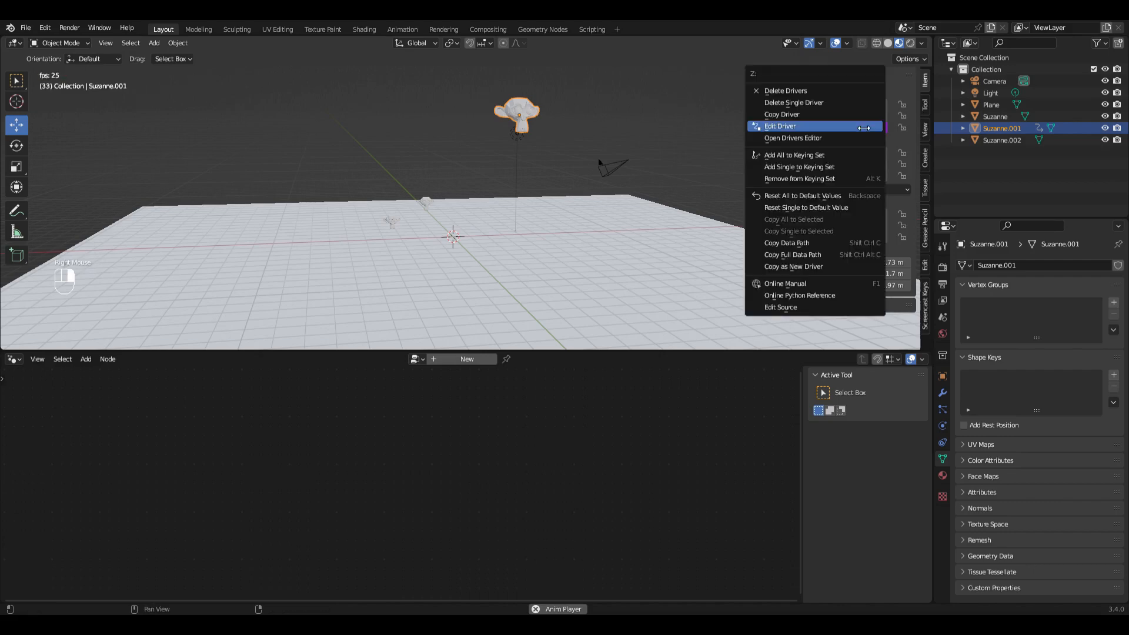
pyautogui.click(809, 125)
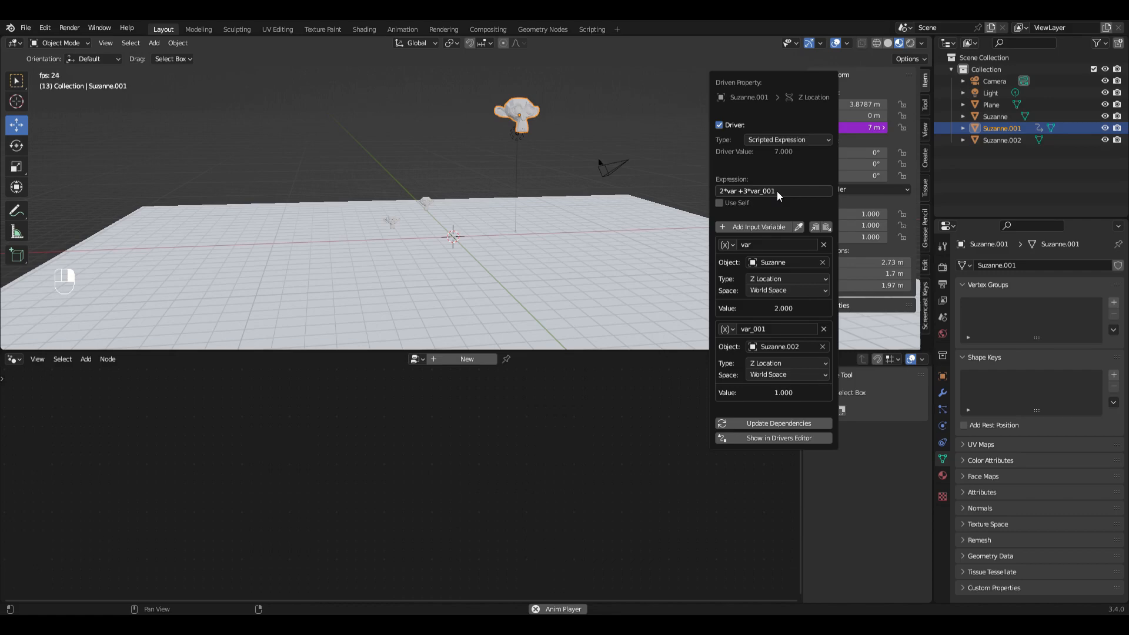
pyautogui.click(392, 221)
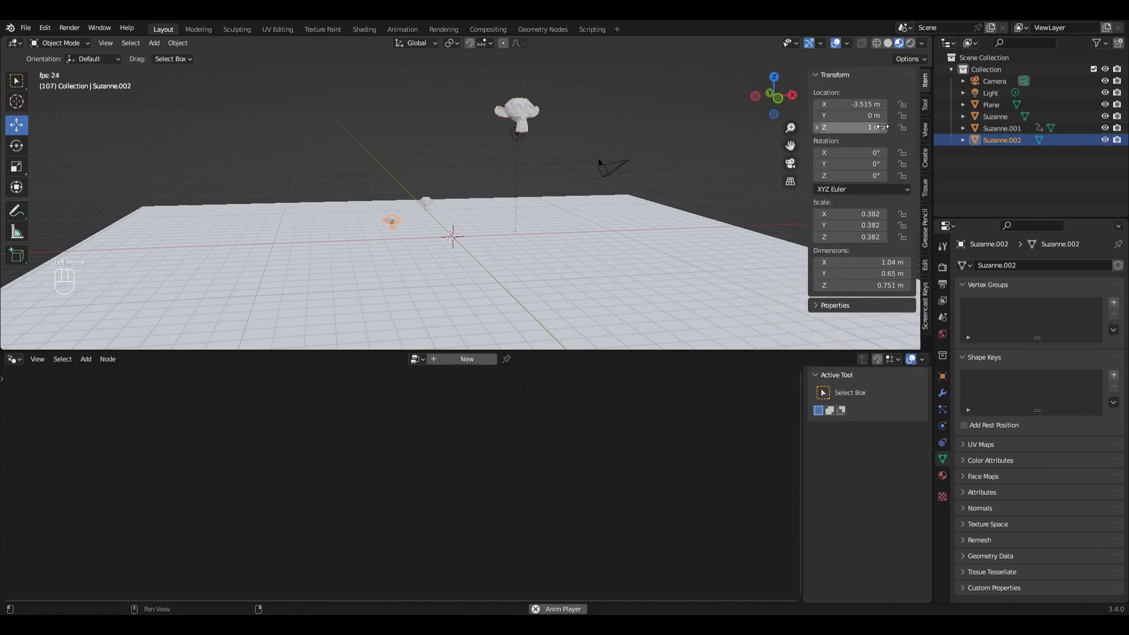
pyautogui.click(426, 202)
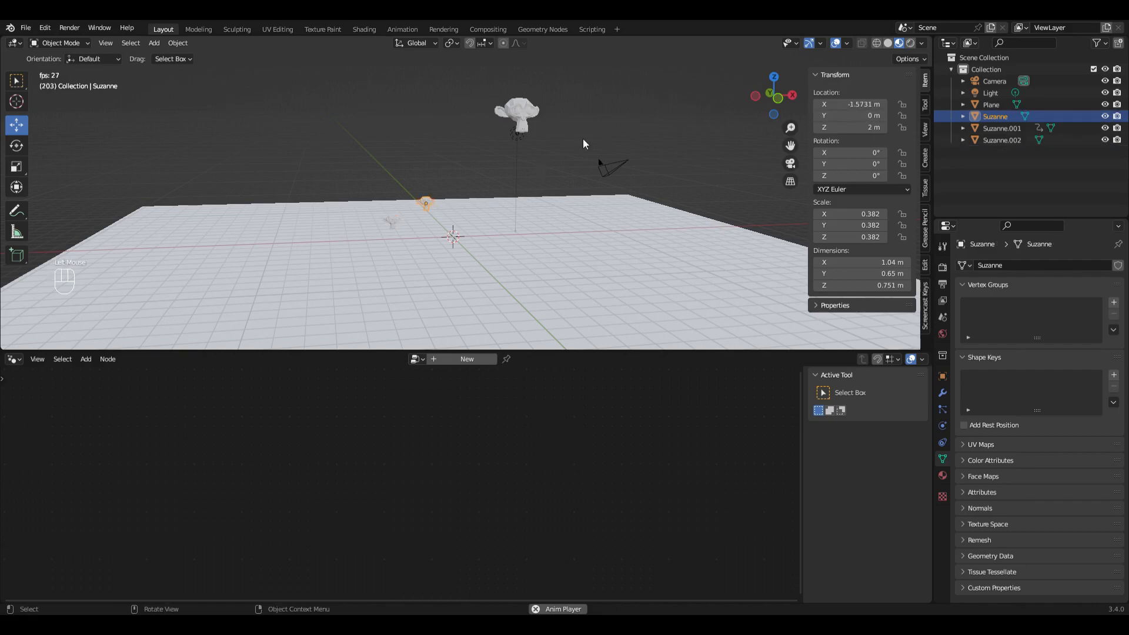
pyautogui.click(529, 115)
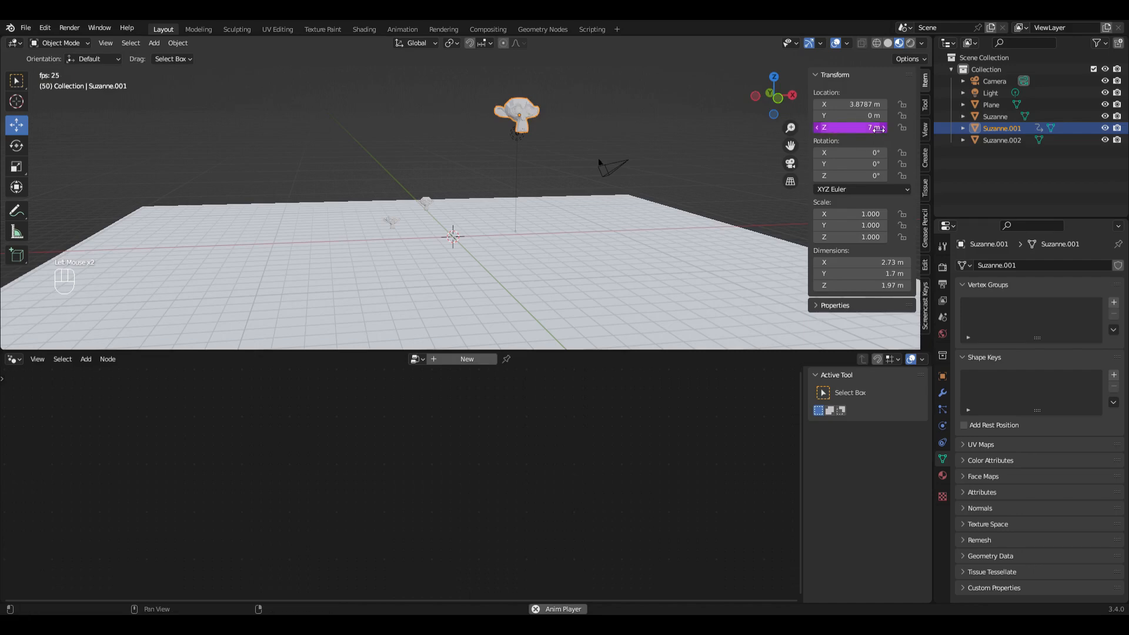
pyautogui.click(426, 200)
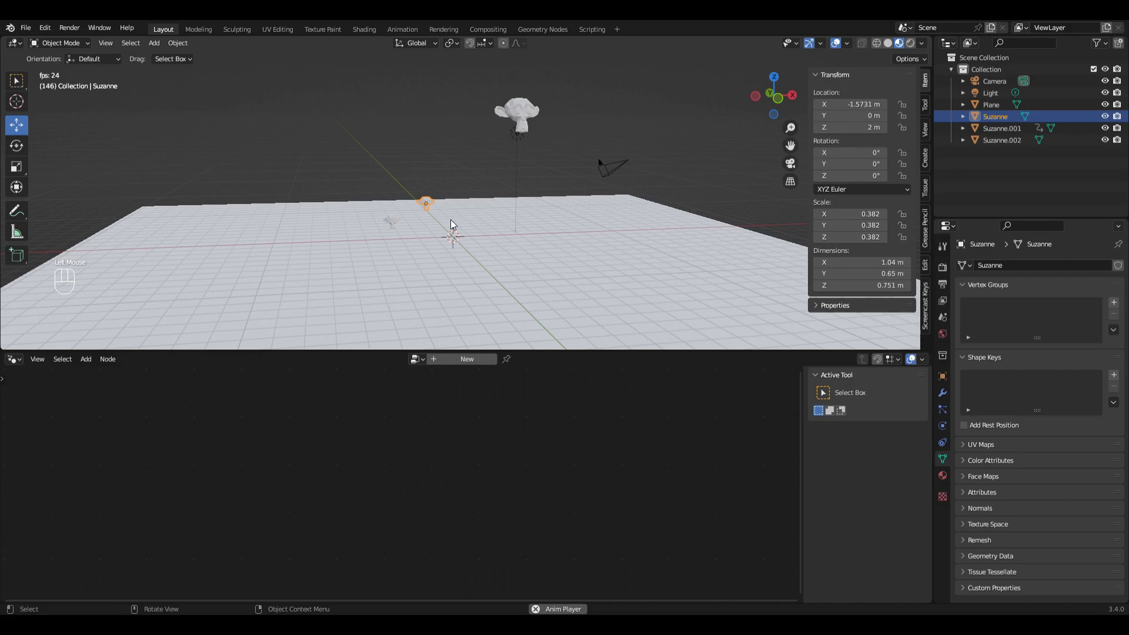
pyautogui.click(390, 221)
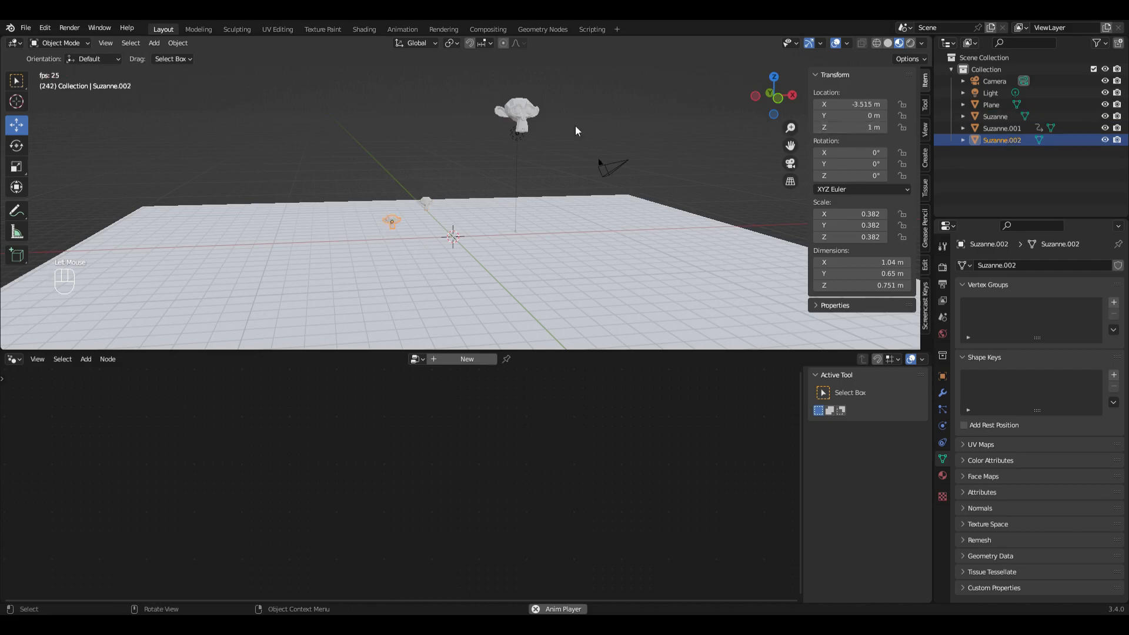
pyautogui.click(518, 117)
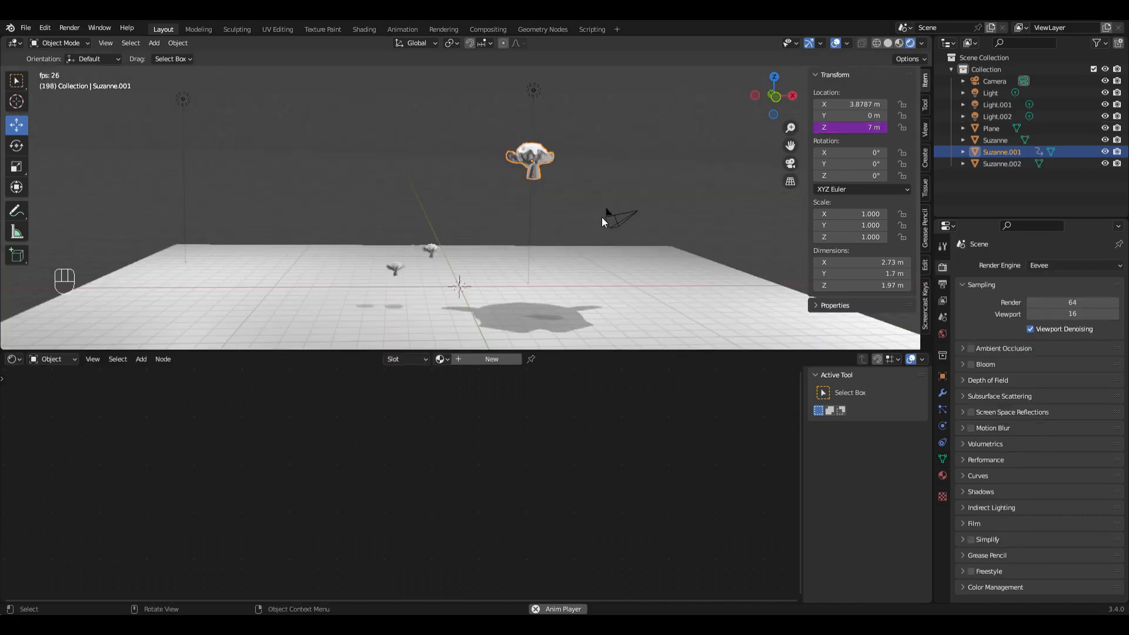
# Create a new material for the large monkey.
pyautogui.click(472, 362)
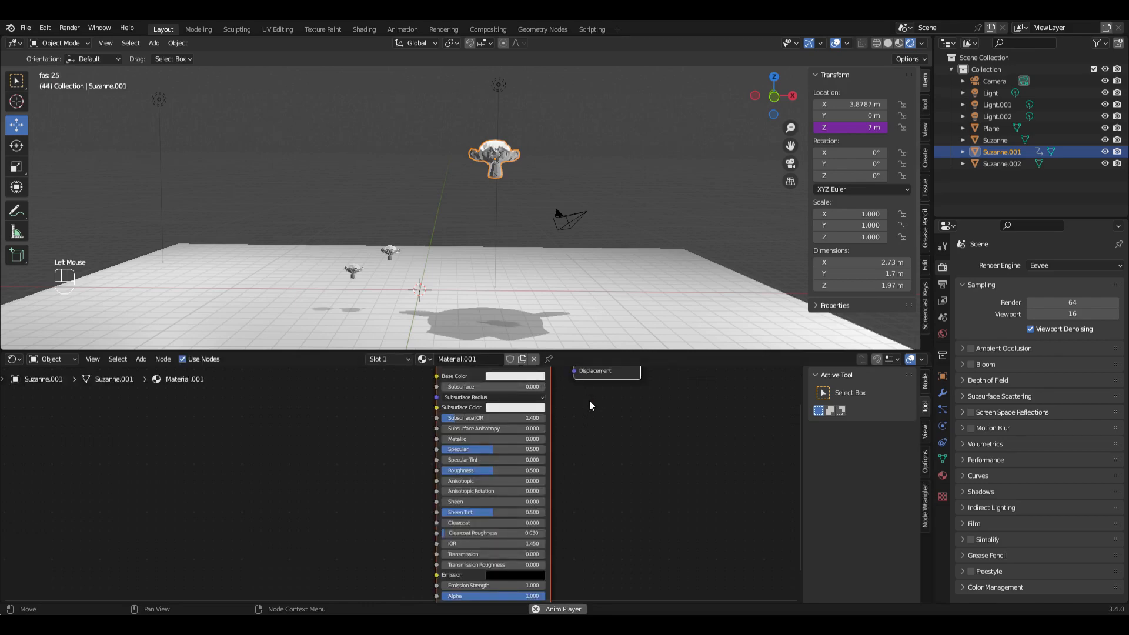
pyautogui.scroll(-1, 441, 382)
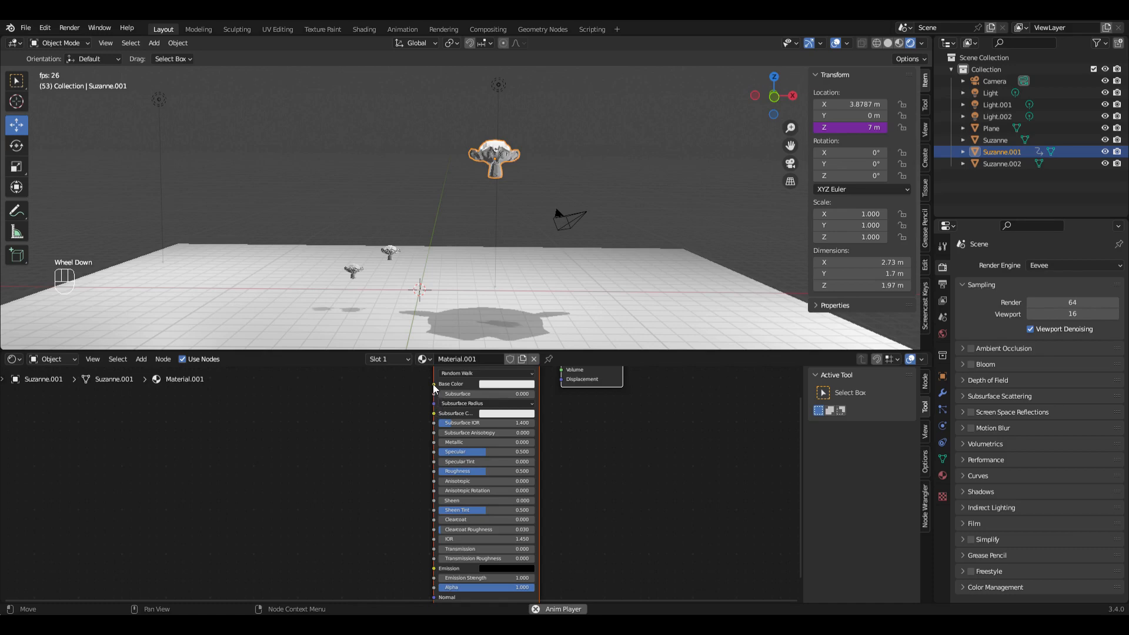
pyautogui.scroll(-2, 403, 393)
pyautogui.click(336, 402)
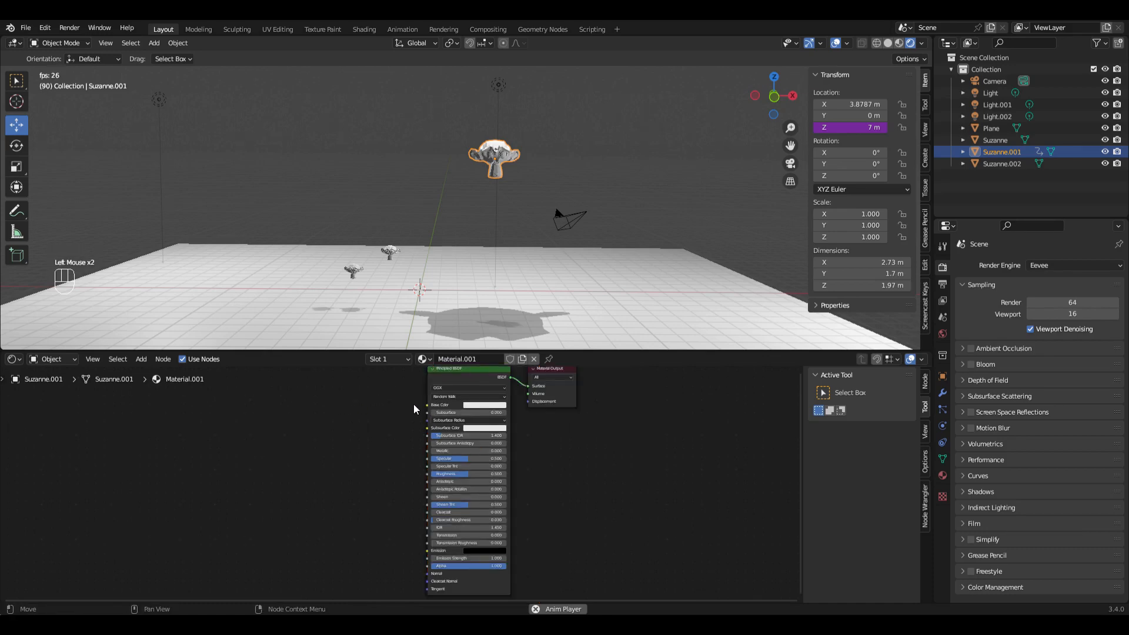
# Feed a Mix color node into the Principled BSDF's Base Color and set its B color to black.
pyautogui.moveTo(426, 405); pyautogui.dragTo(306, 419)
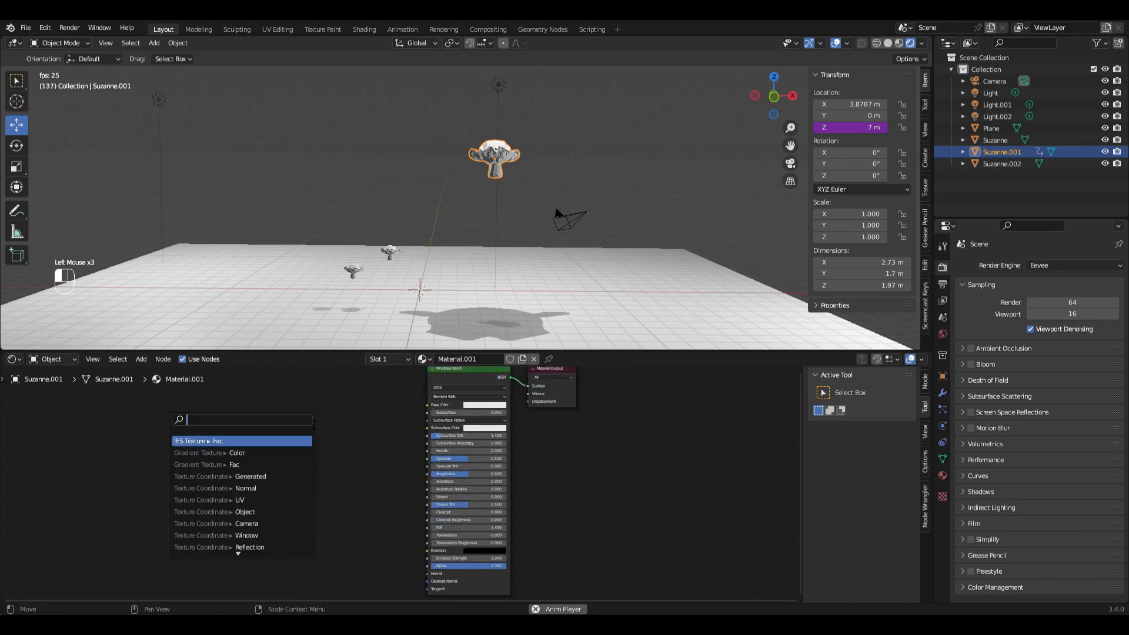
pyautogui.write('mix')
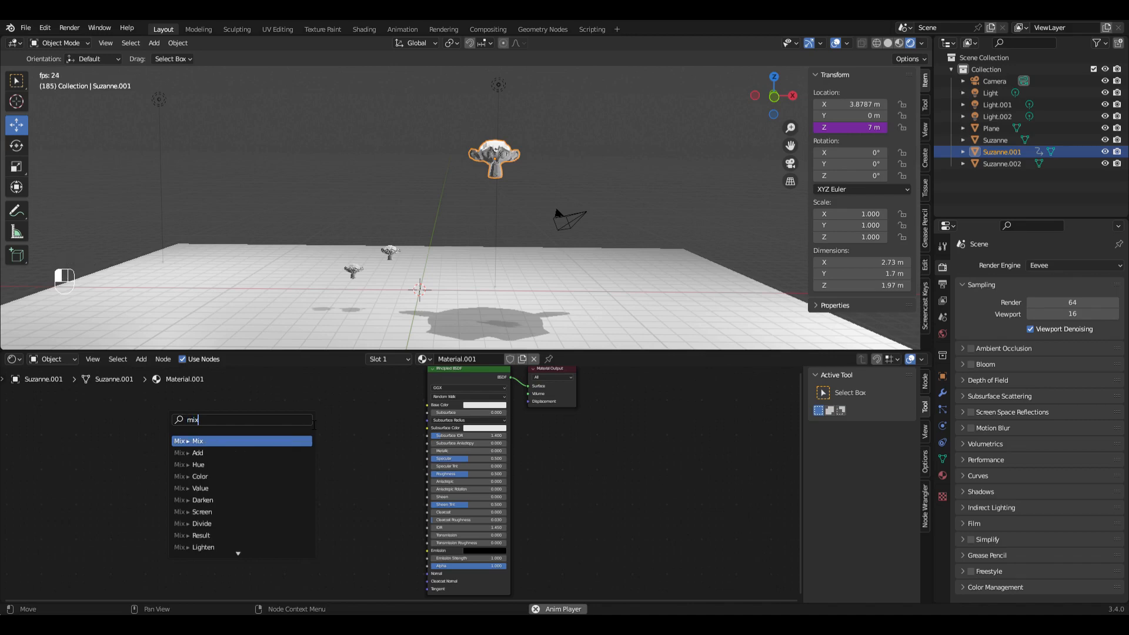
pyautogui.press('Return')
pyautogui.click(324, 409)
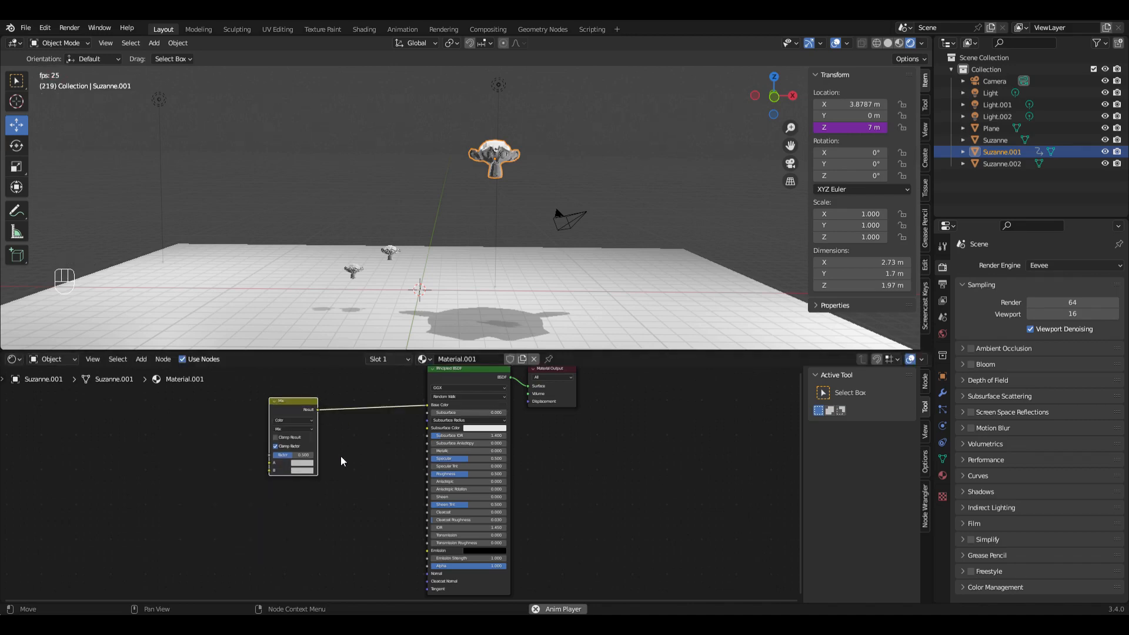
pyautogui.click(299, 471)
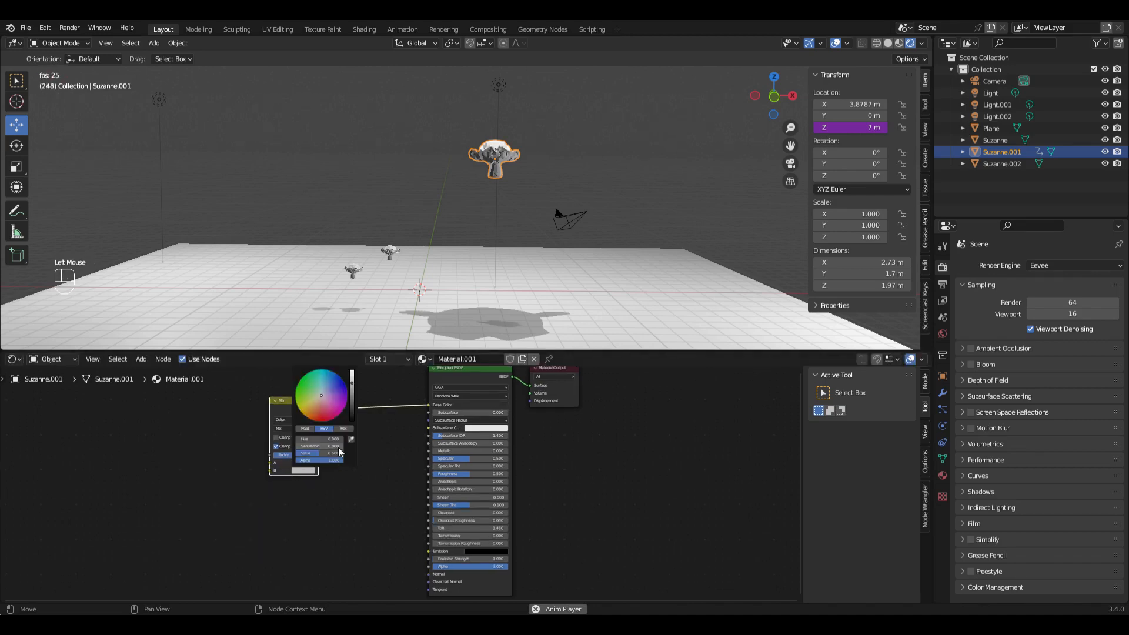
pyautogui.moveTo(351, 404); pyautogui.dragTo(351, 422)
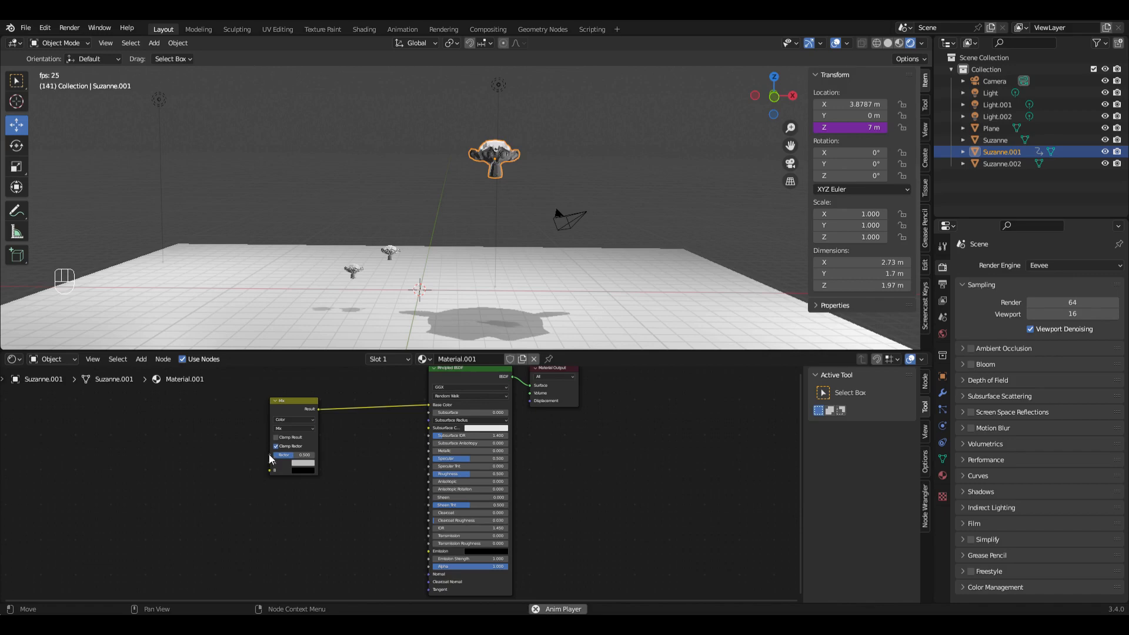
# Add a driver to the Mix node's factor with type Averaged Value and Suzanne as the variable's object.
pyautogui.rightClick(300, 455)
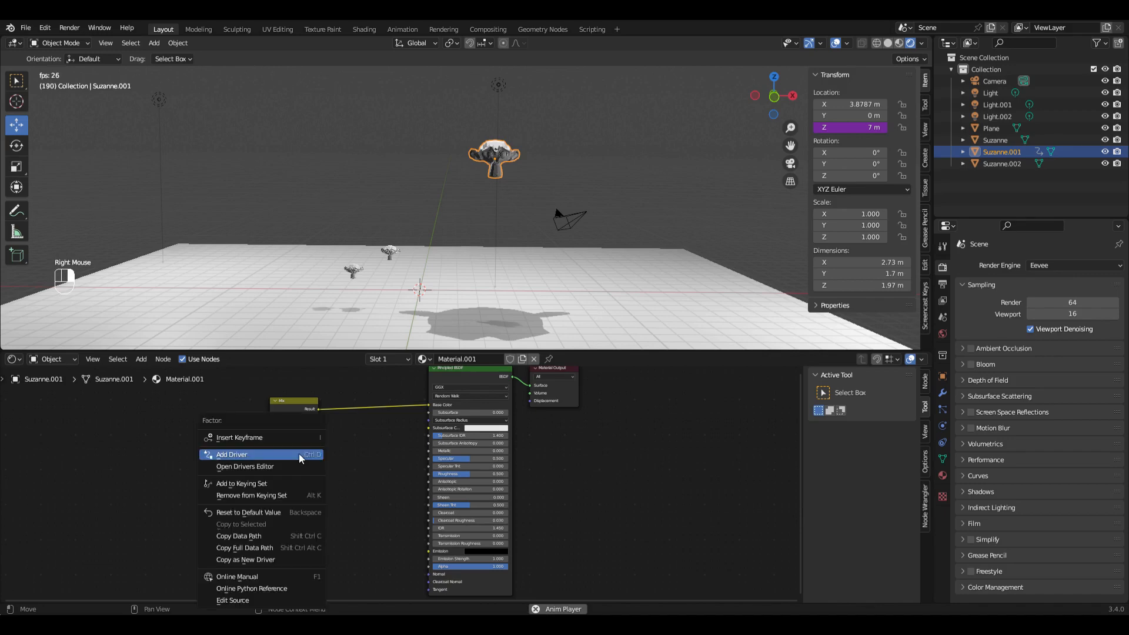
pyautogui.click(298, 453)
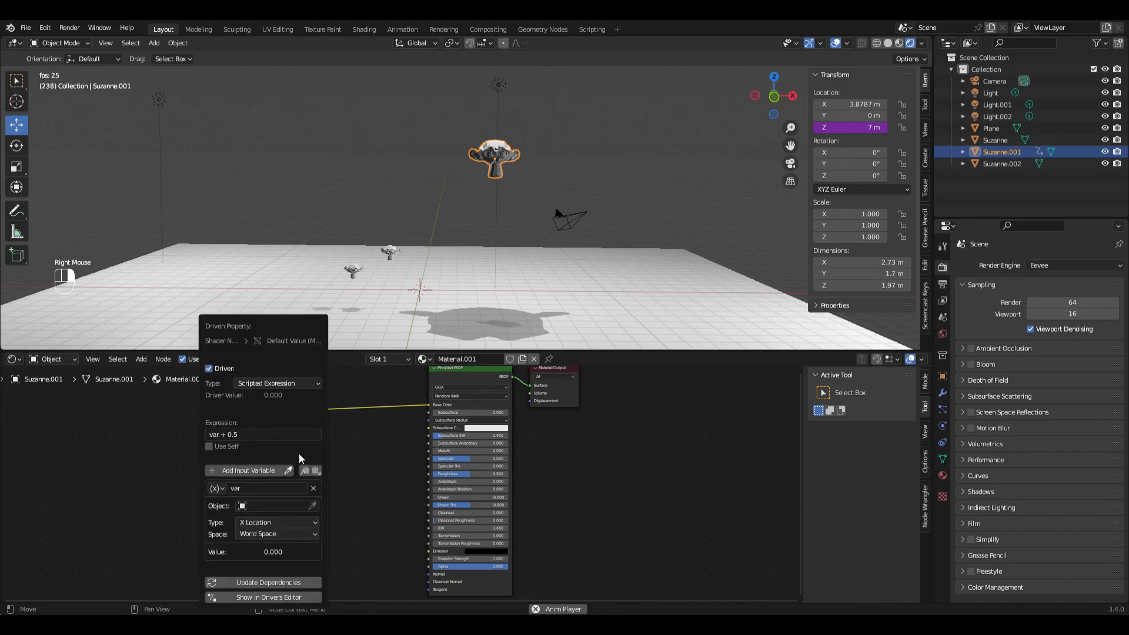
pyautogui.click(278, 370)
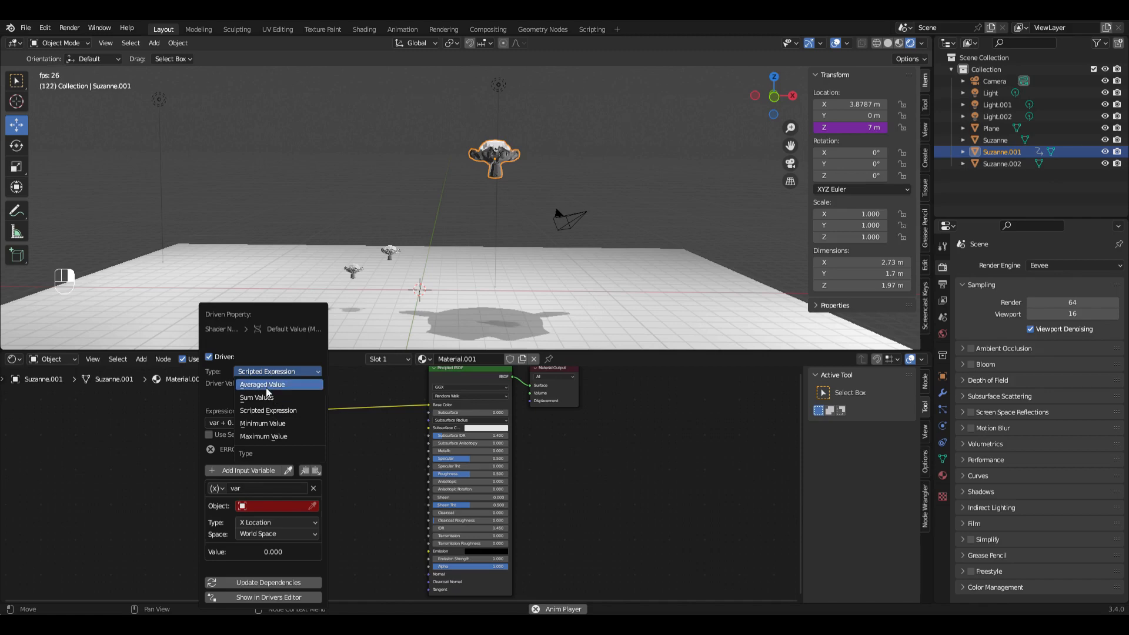
pyautogui.click(267, 385)
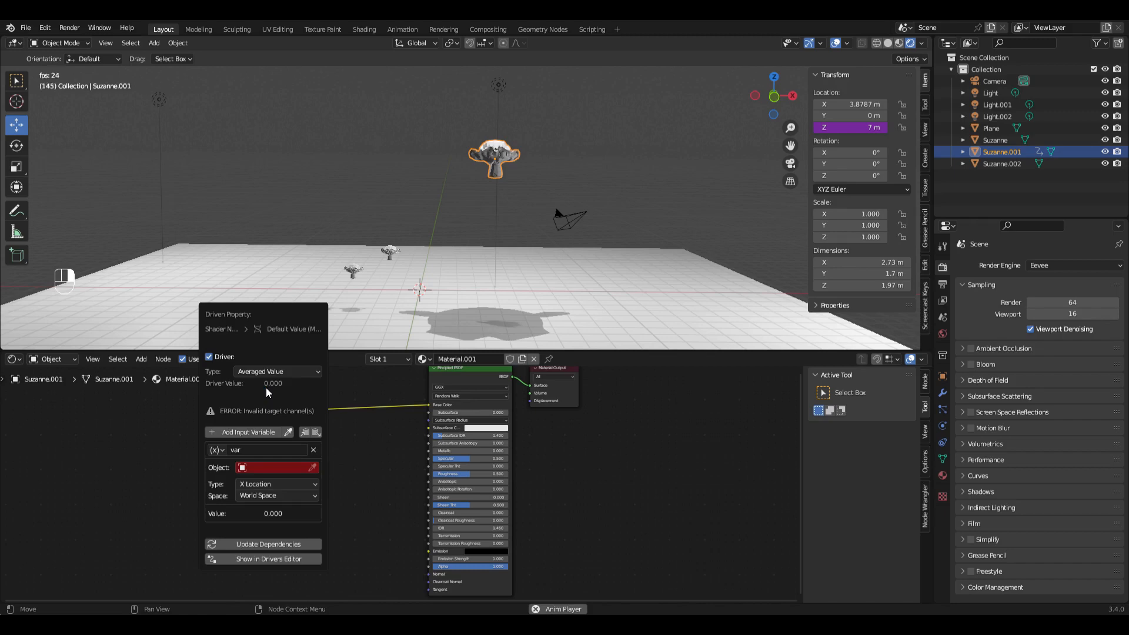
pyautogui.click(302, 469)
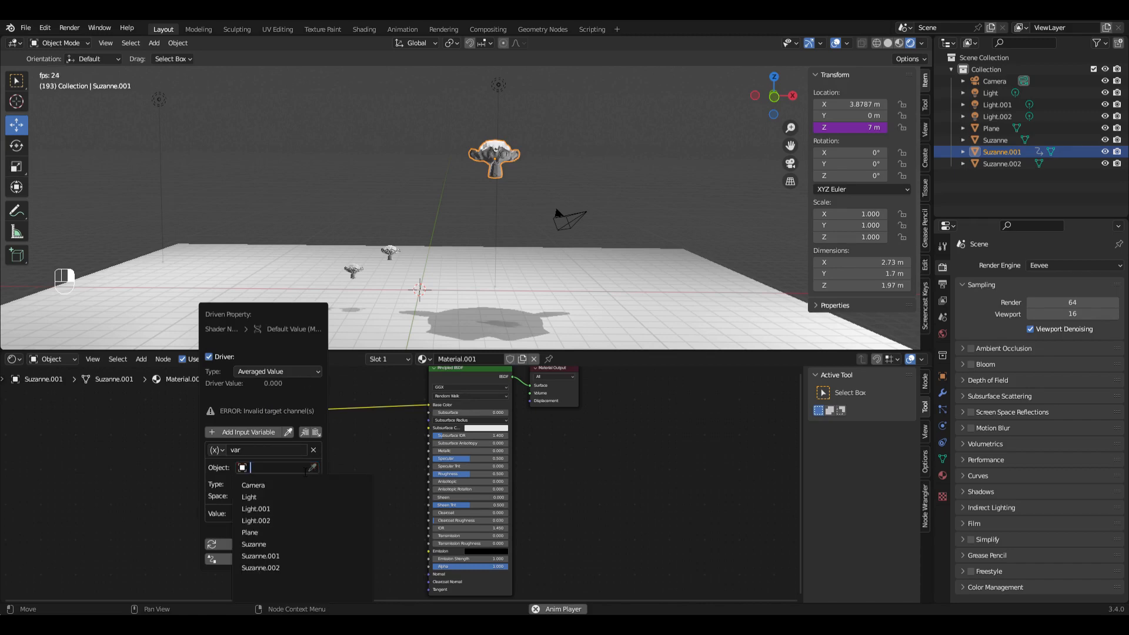
pyautogui.click(294, 544)
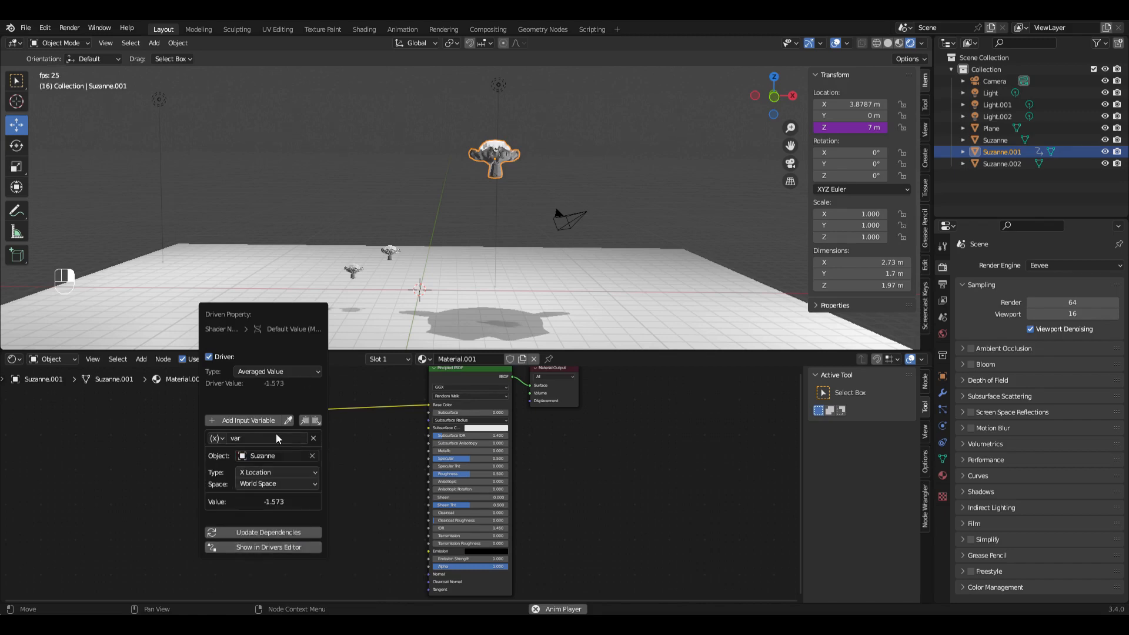
# Add a second input variable to the factor driver as a transform channel with Suzanne.002 as its object.
pyautogui.click(260, 421)
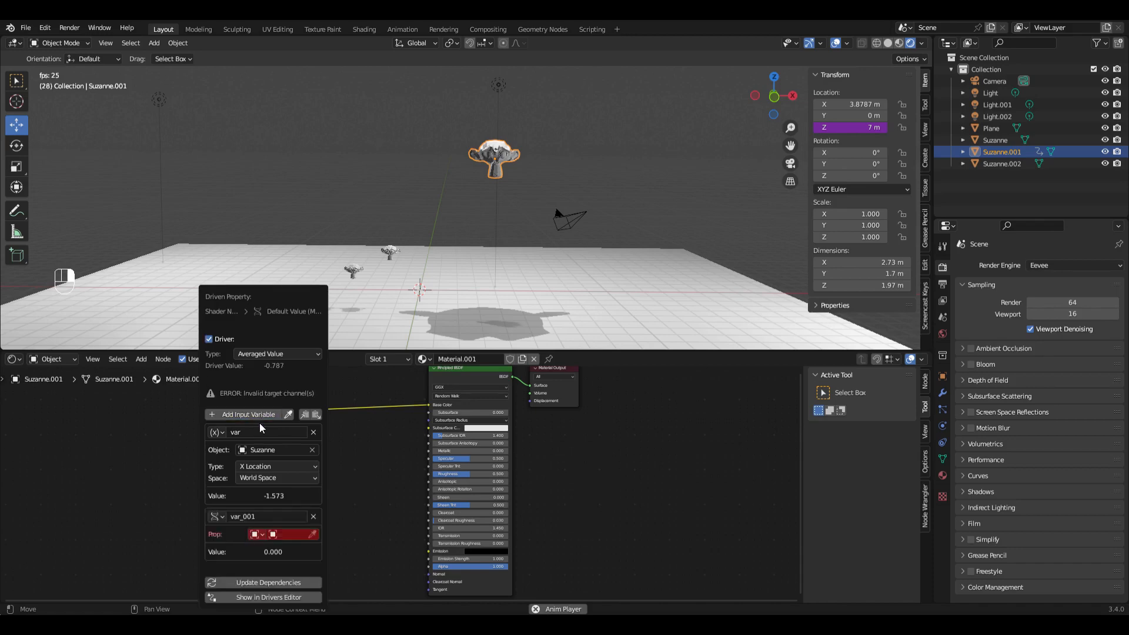
pyautogui.click(302, 536)
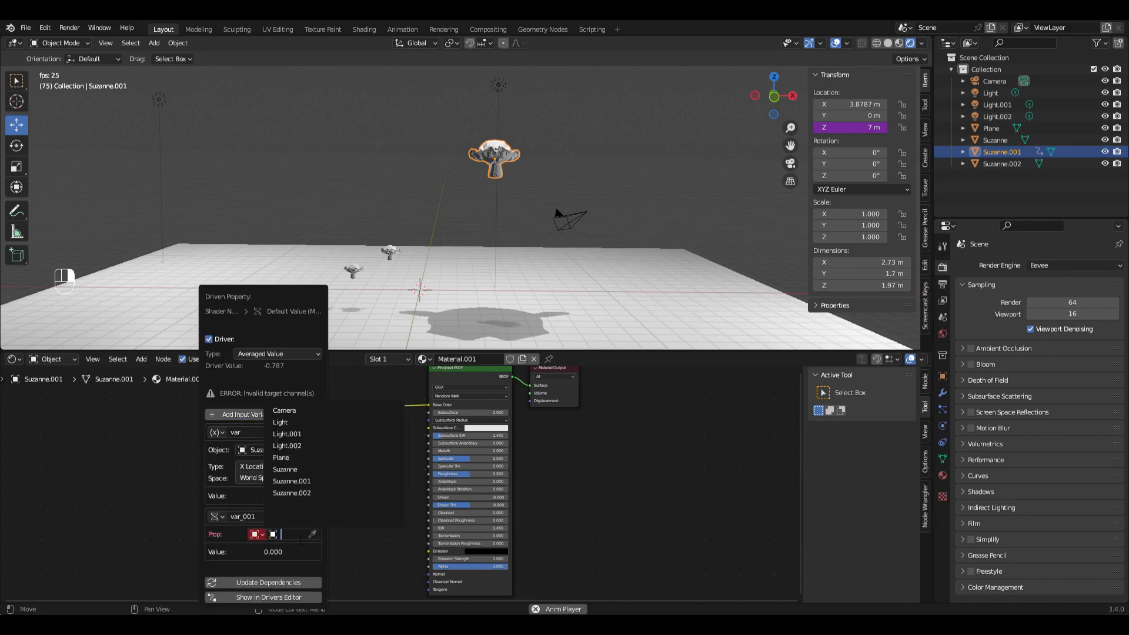
pyautogui.click(214, 517)
pyautogui.click(253, 541)
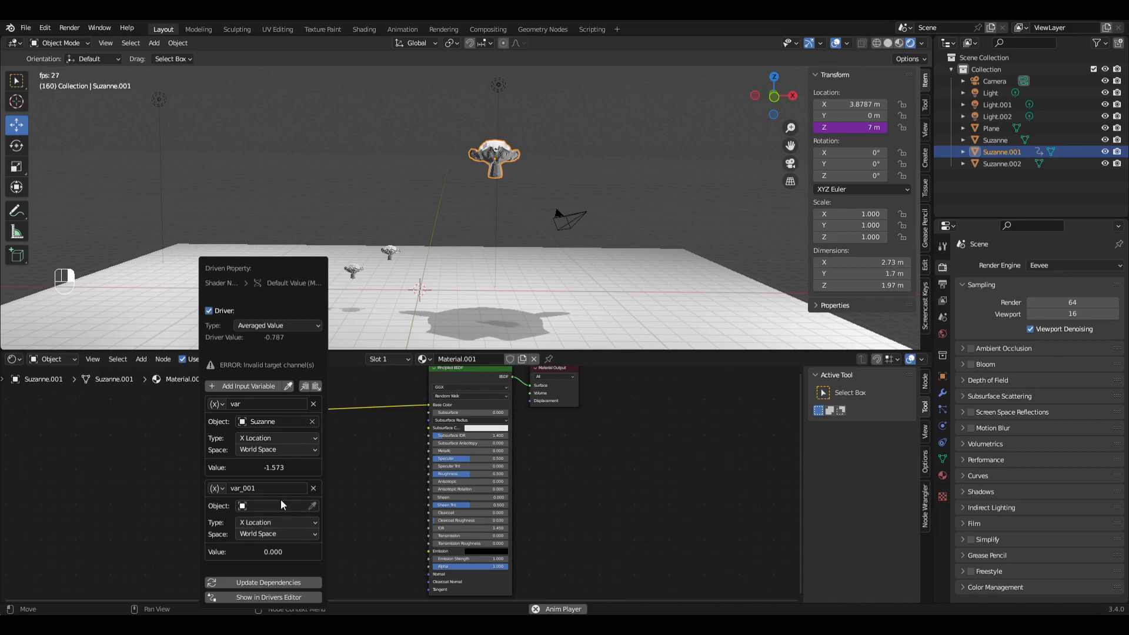
pyautogui.click(283, 507)
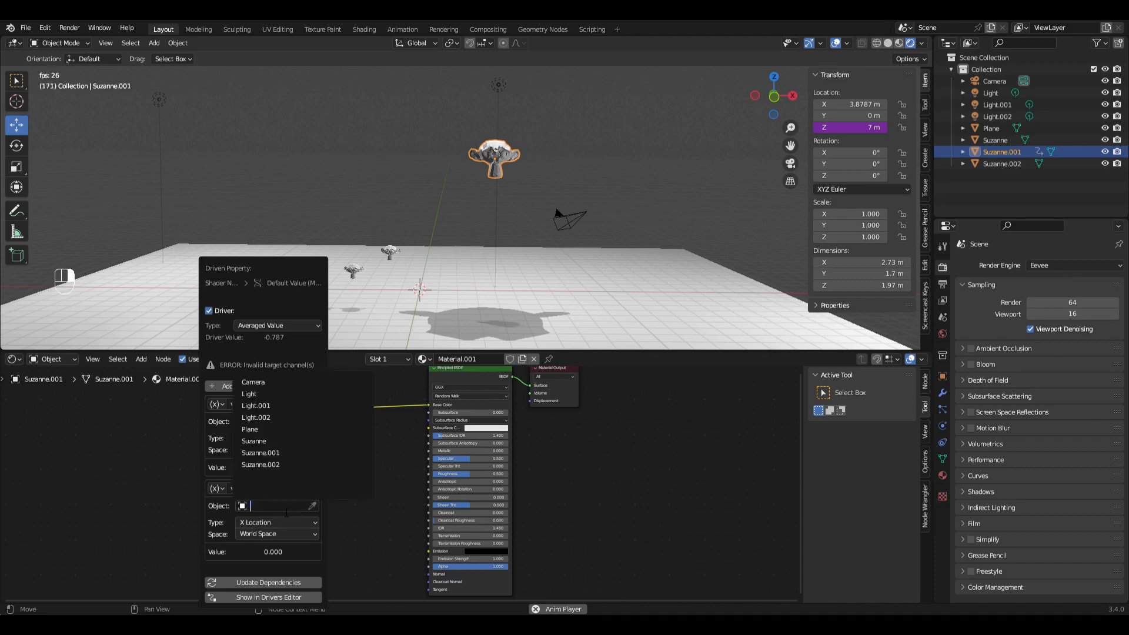
pyautogui.click(264, 464)
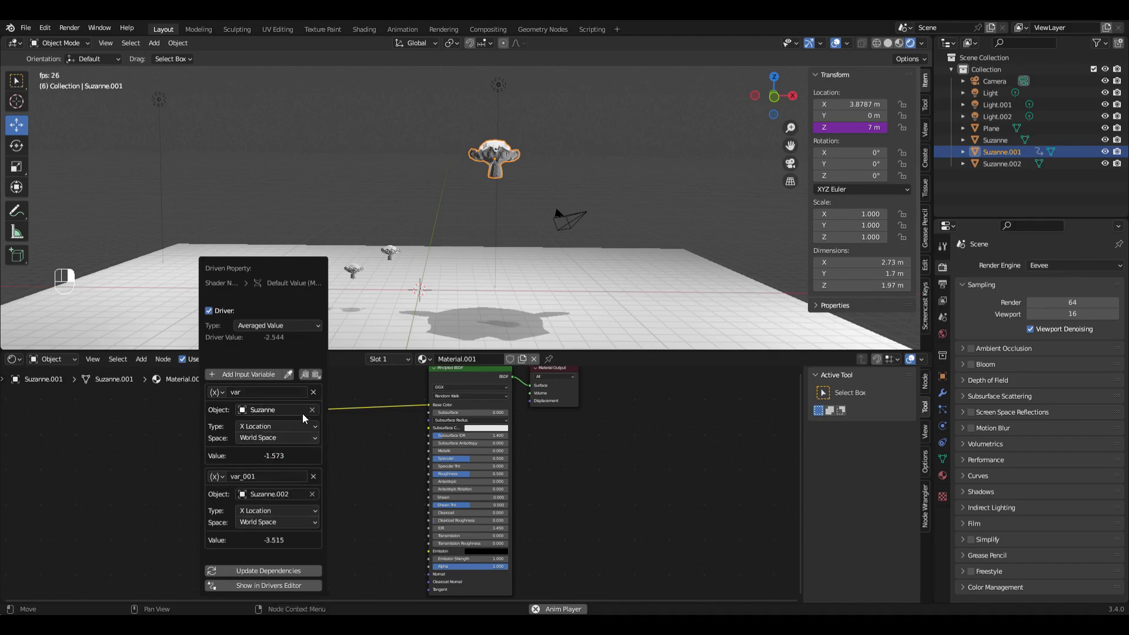
# Set the type of both factor driver variables to Z Location.
pyautogui.click(282, 427)
pyautogui.click(266, 466)
pyautogui.click(274, 511)
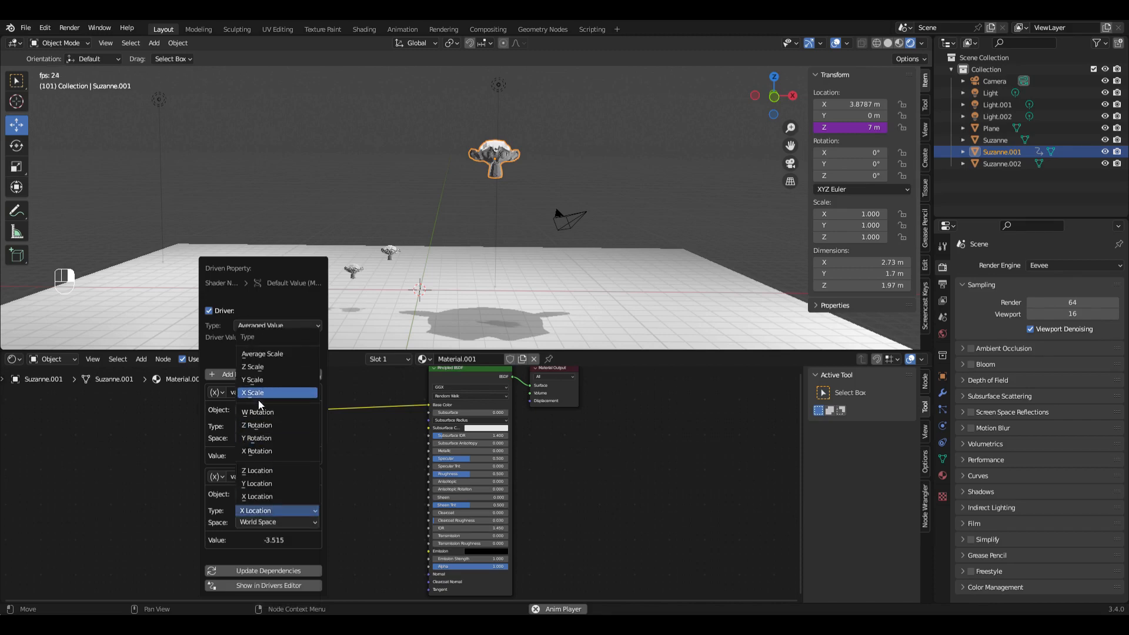
pyautogui.click(268, 471)
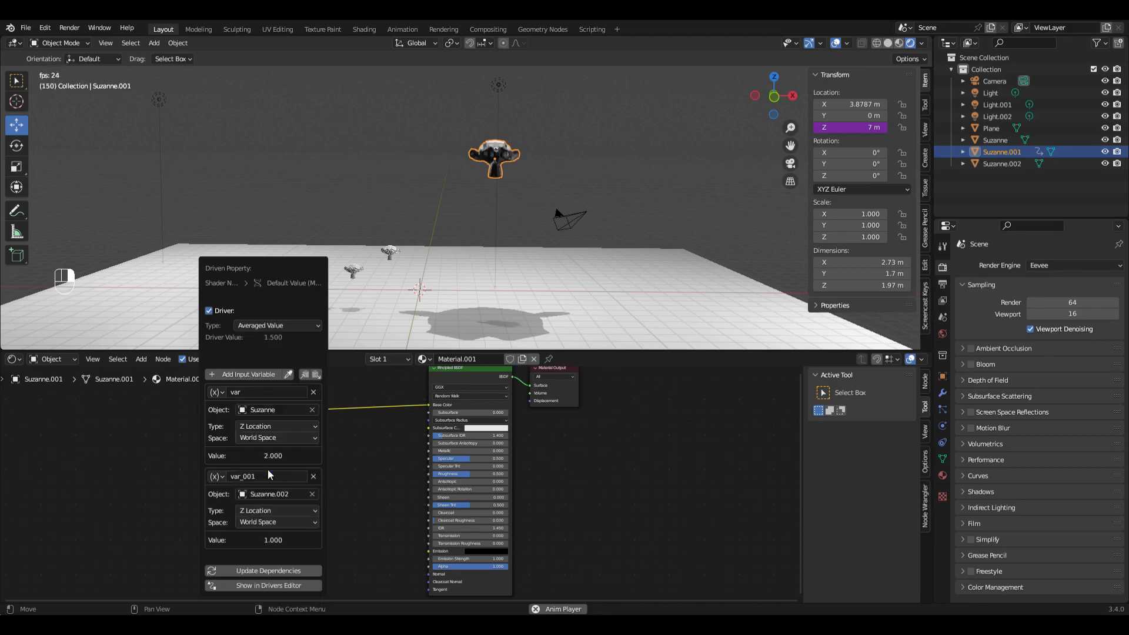
# Move the small monkey Suzanne.002 down about 1.3 m along the global Z axis.
pyautogui.click(353, 272)
pyautogui.press('g')
pyautogui.press('z')
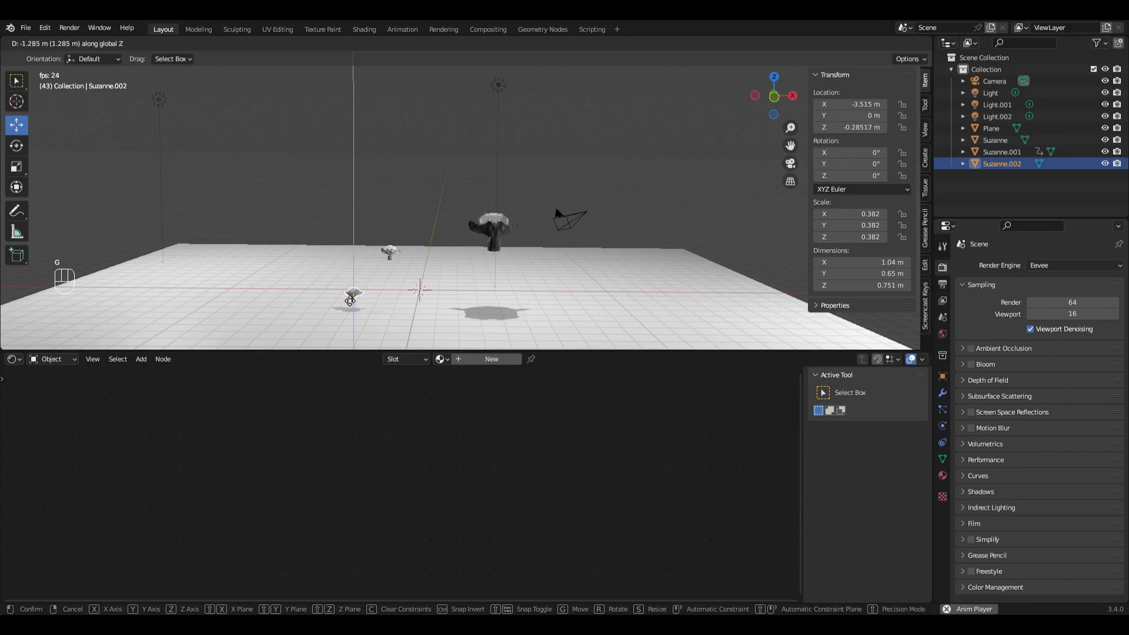
pyautogui.click(351, 294)
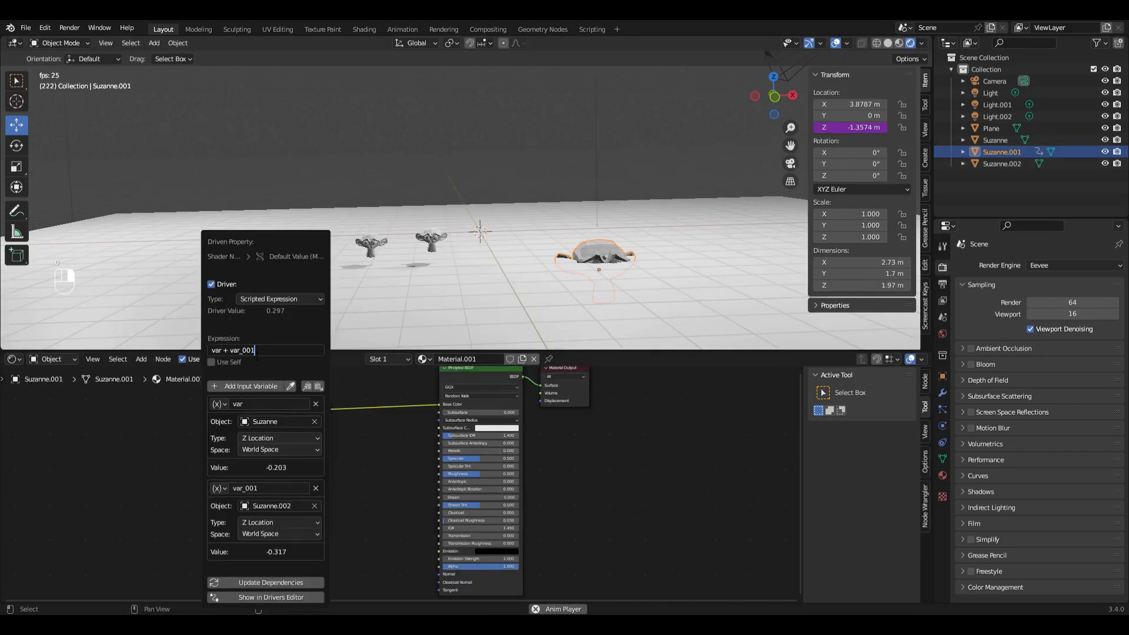
# Set the Mix factor driver's expression to var/10 + var_001/10 and select the small monkey Suzanne.002.
pyautogui.write('/10')
pyautogui.click(226, 354)
pyautogui.write('/10')
pyautogui.click(514, 325)
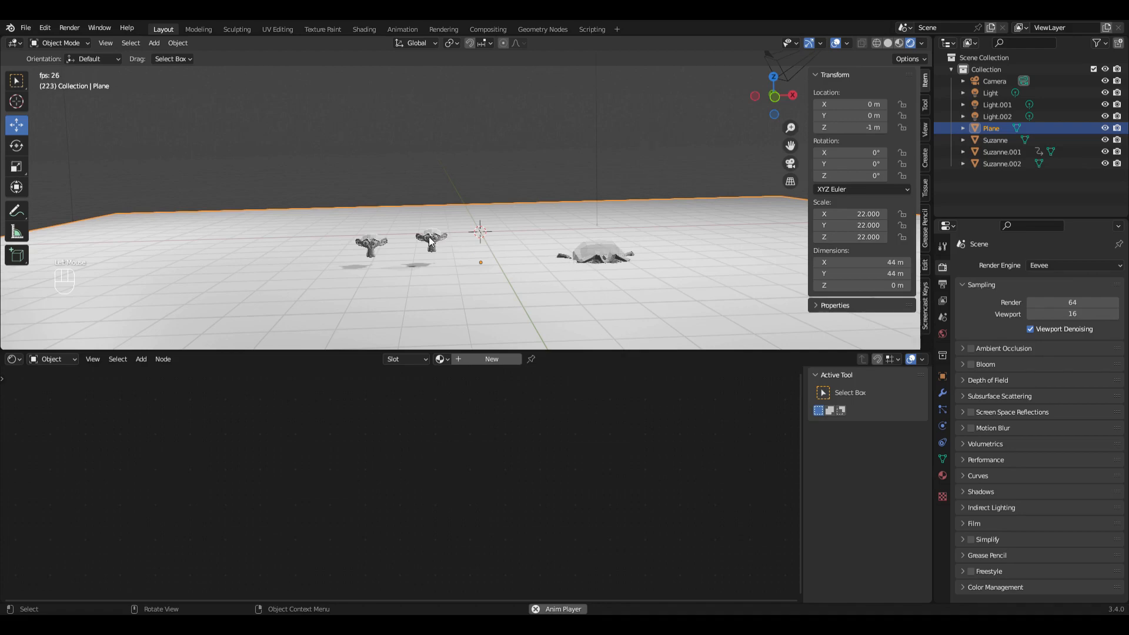
pyautogui.click(370, 242)
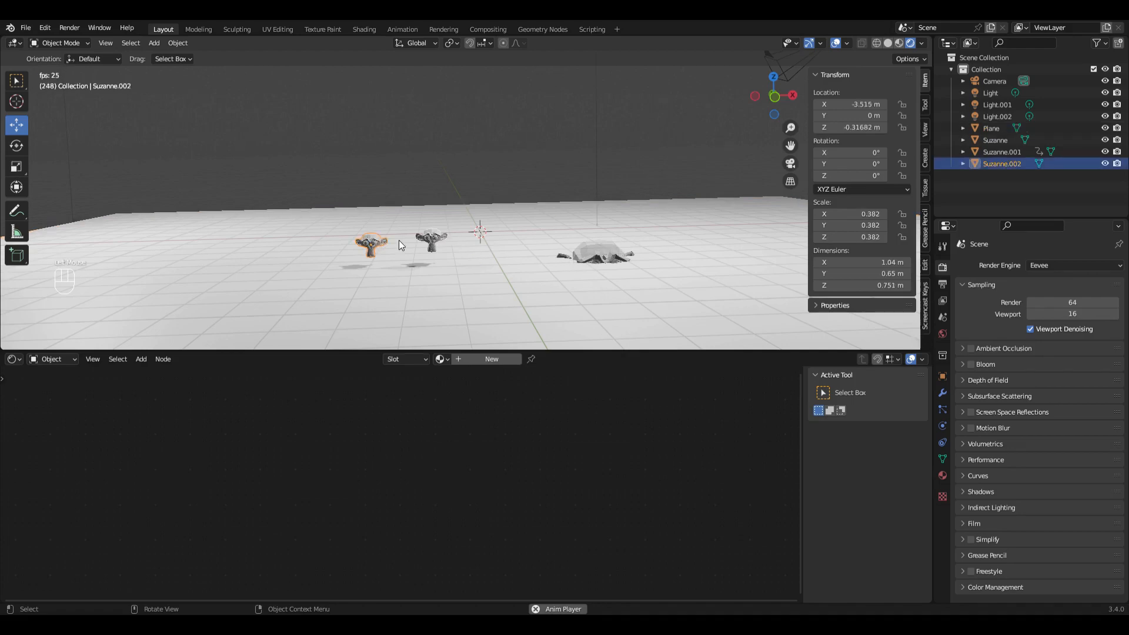
# Add the small monkey Suzanne to the selection and move both small monkeys up about 1 m along the global Z axis.
pyautogui.keyDown('shift'); pyautogui.click(431, 241); pyautogui.keyUp('shift')
pyautogui.press('g')
pyautogui.press('z')
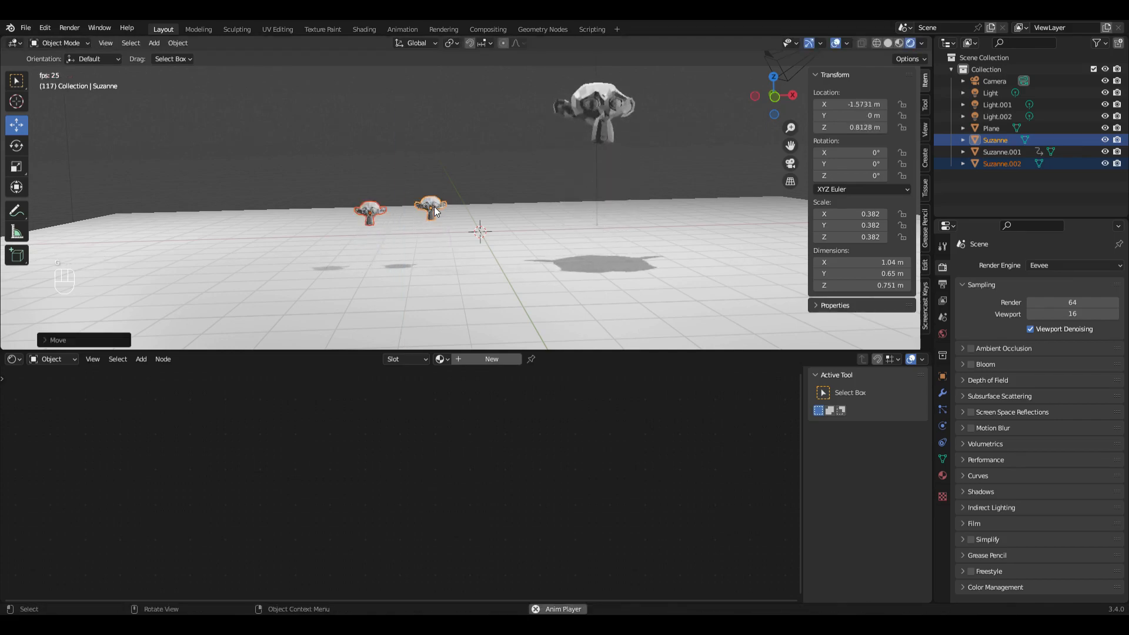
pyautogui.scroll(-2, 434, 207)
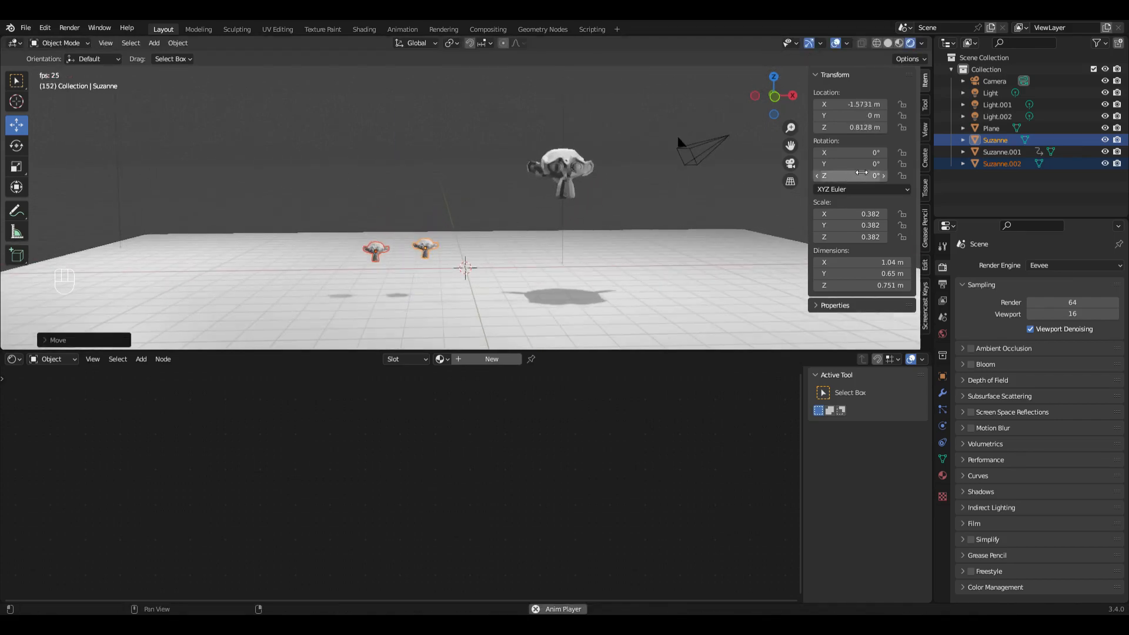
# Delete the driver from the Z location of the large monkey Suzanne.001.
pyautogui.click(582, 174)
pyautogui.rightClick(853, 128)
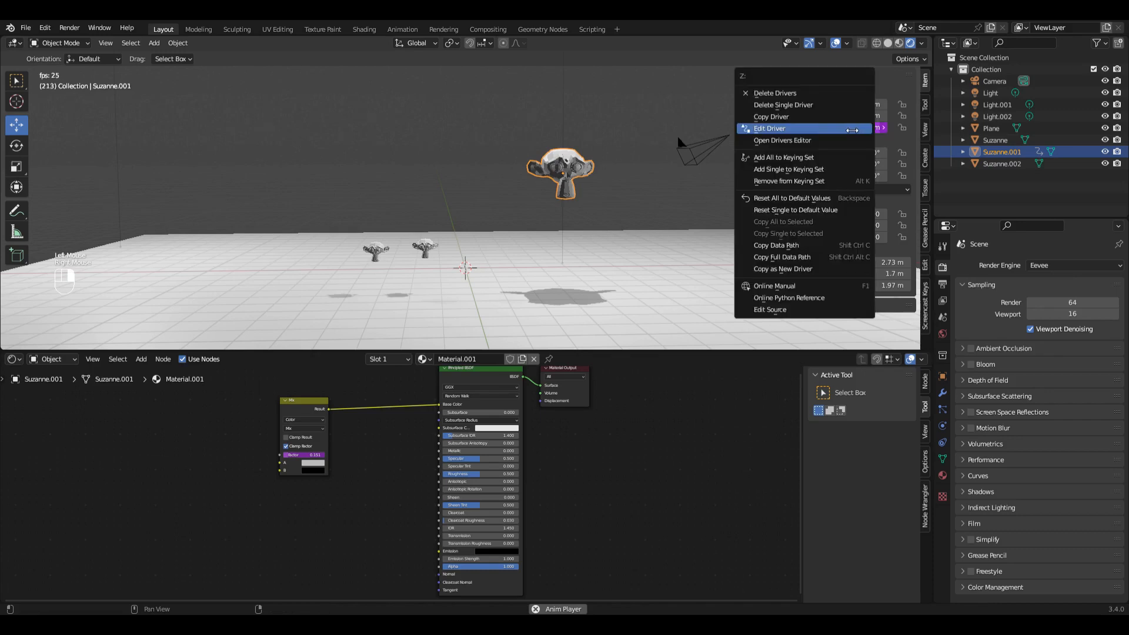
pyautogui.click(793, 95)
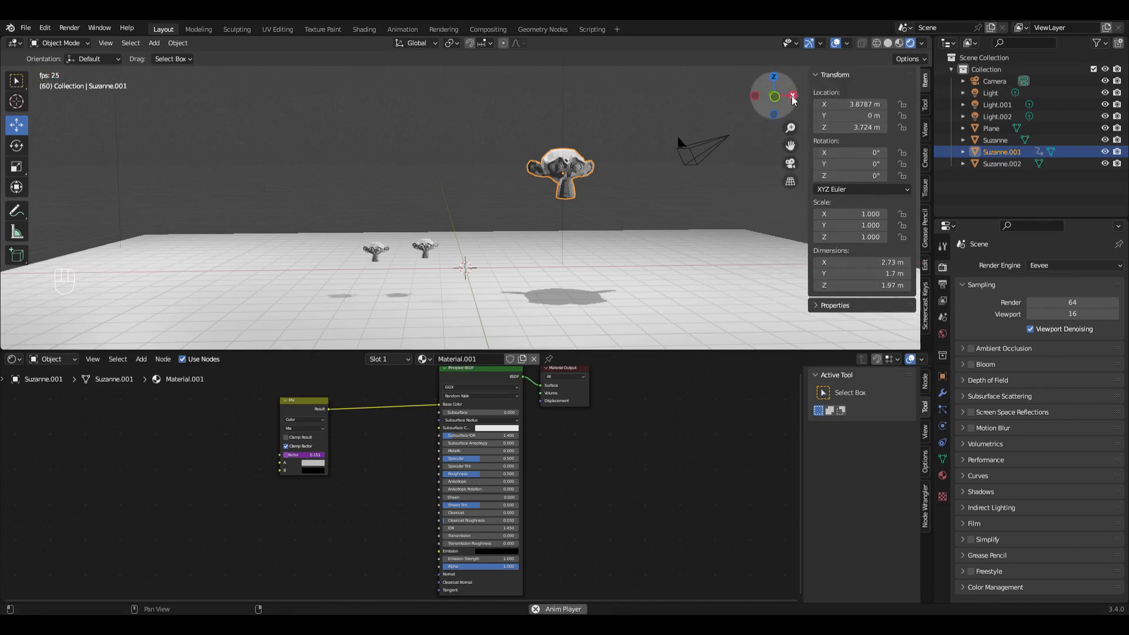
pyautogui.click(427, 251)
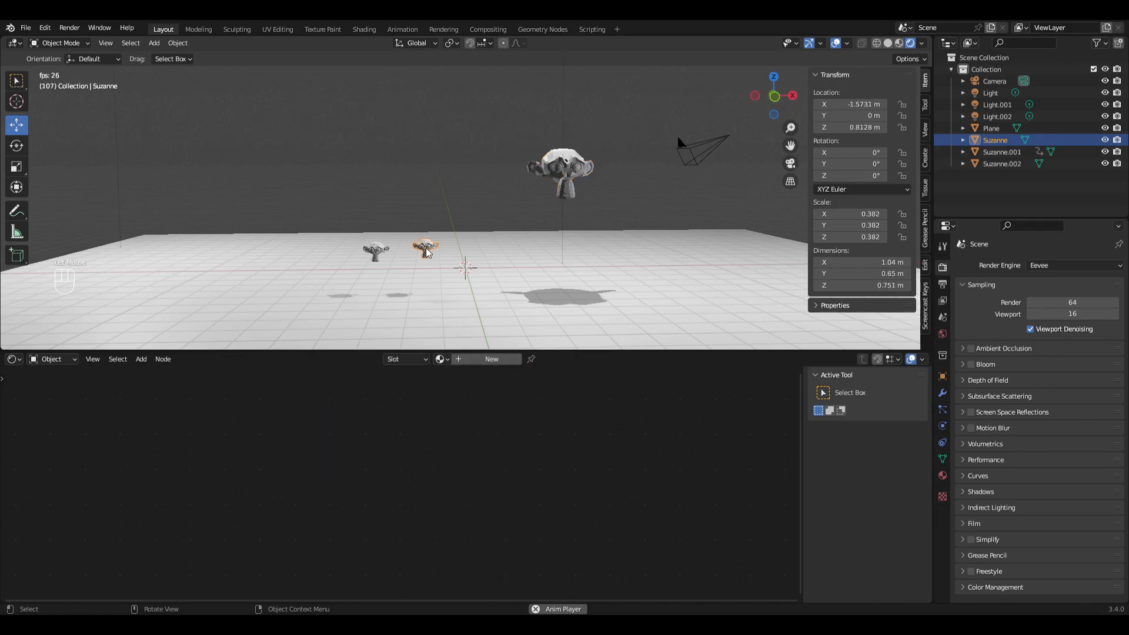
pyautogui.press('g')
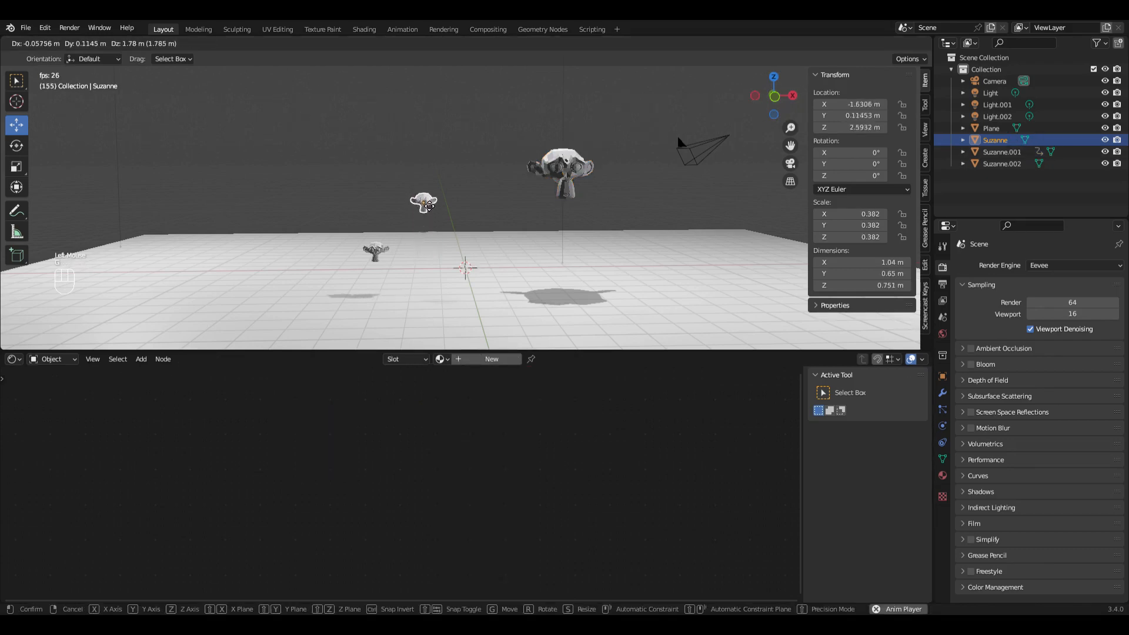
pyautogui.press('z')
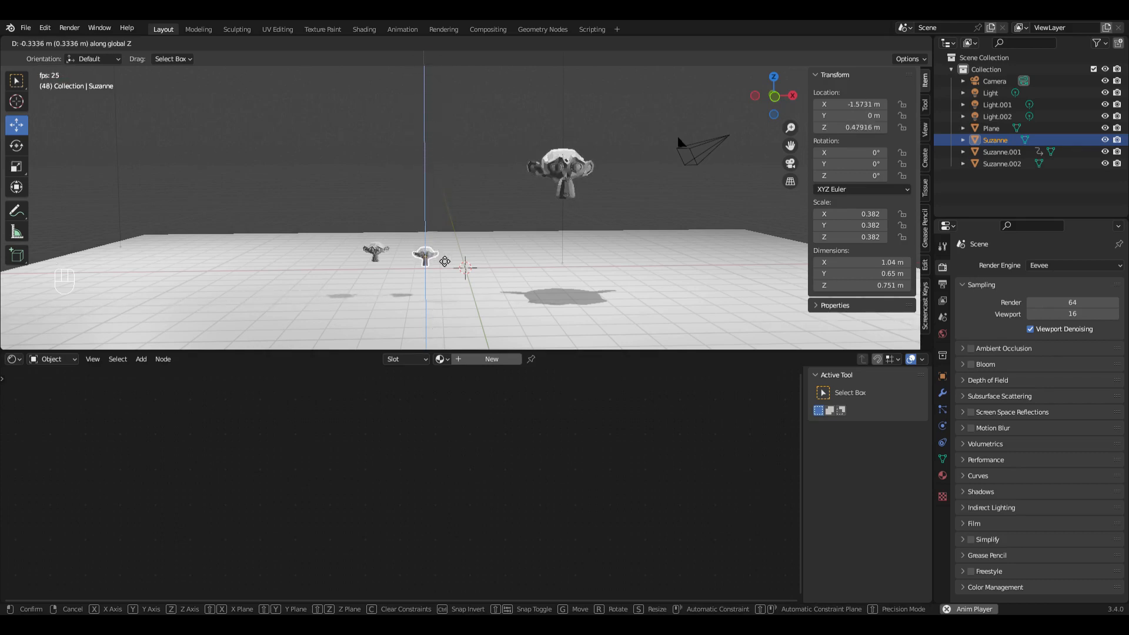
pyautogui.click(428, 251)
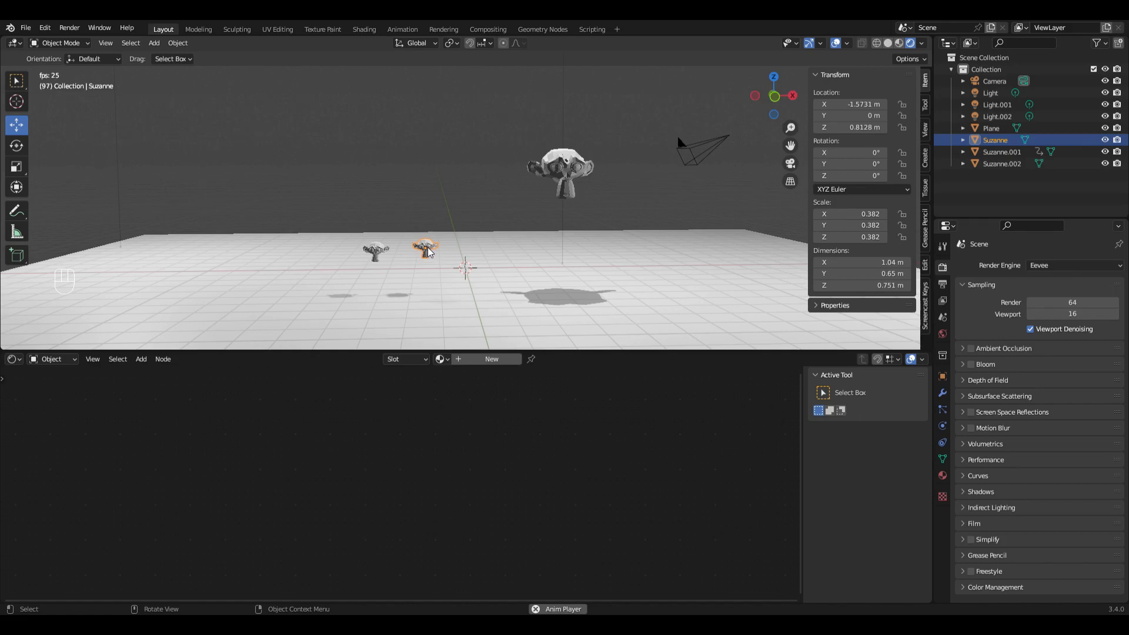
pyautogui.press('g')
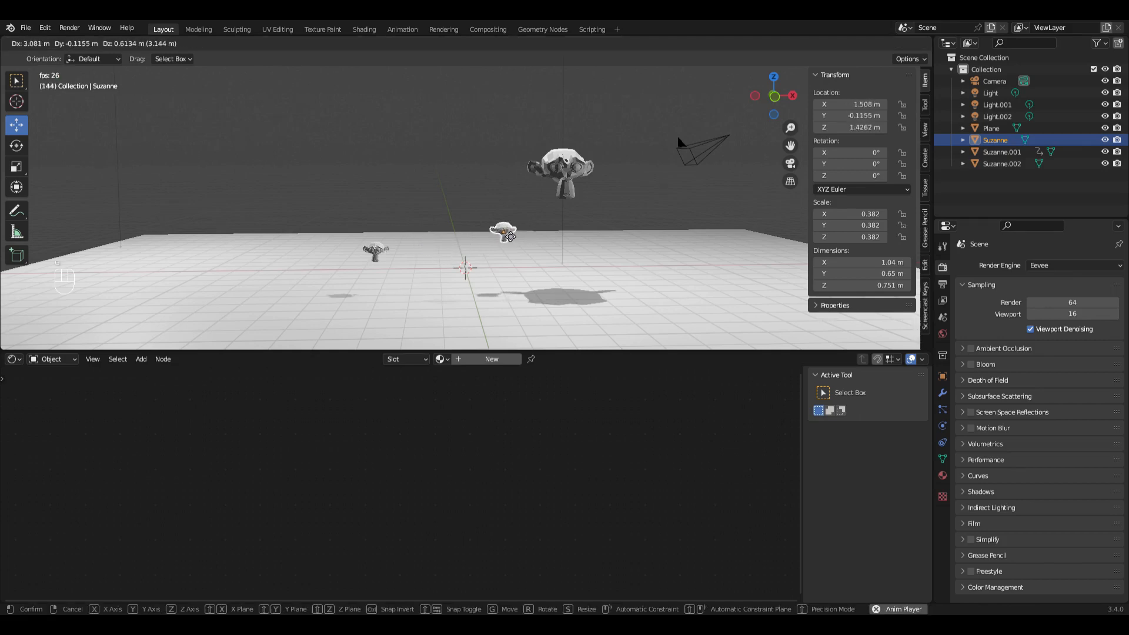
pyautogui.rightClick(510, 237)
# Set the Z location of the small monkey Suzanne to 10 m, followed by 5 m, to test the material driver.
pyautogui.click(863, 128)
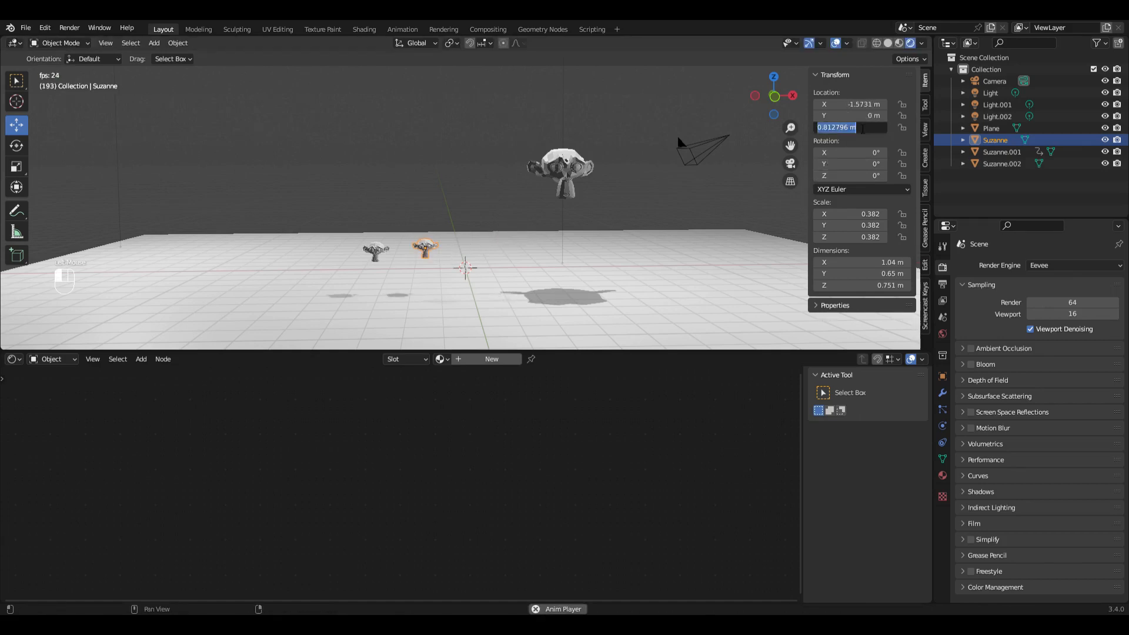
pyautogui.write('10')
pyautogui.press('Return')
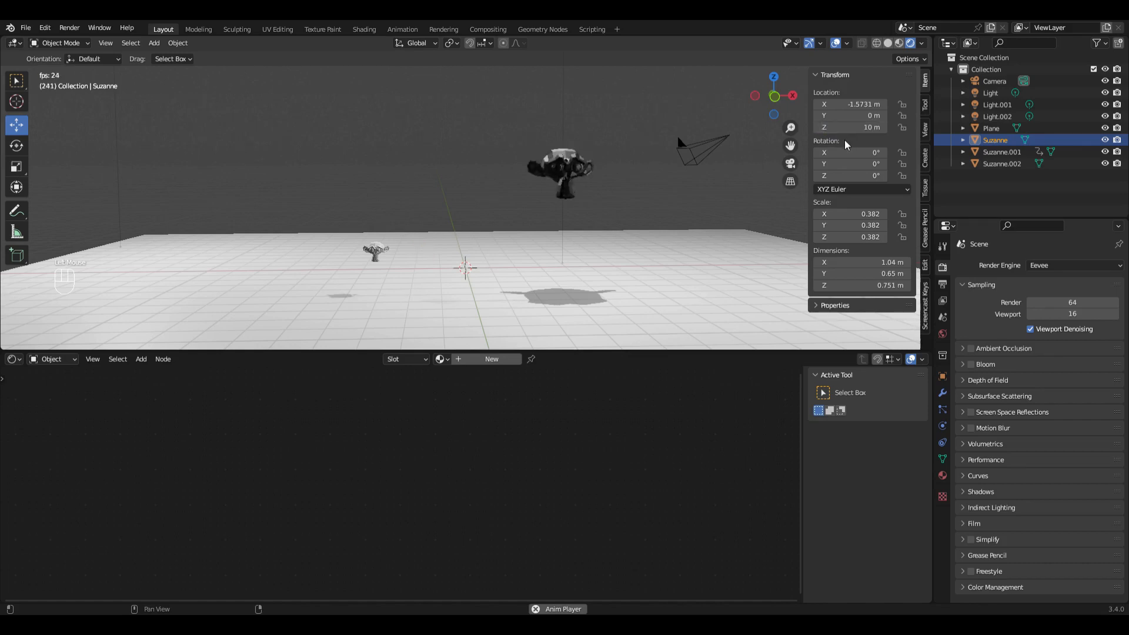
pyautogui.click(861, 132)
pyautogui.write('5')
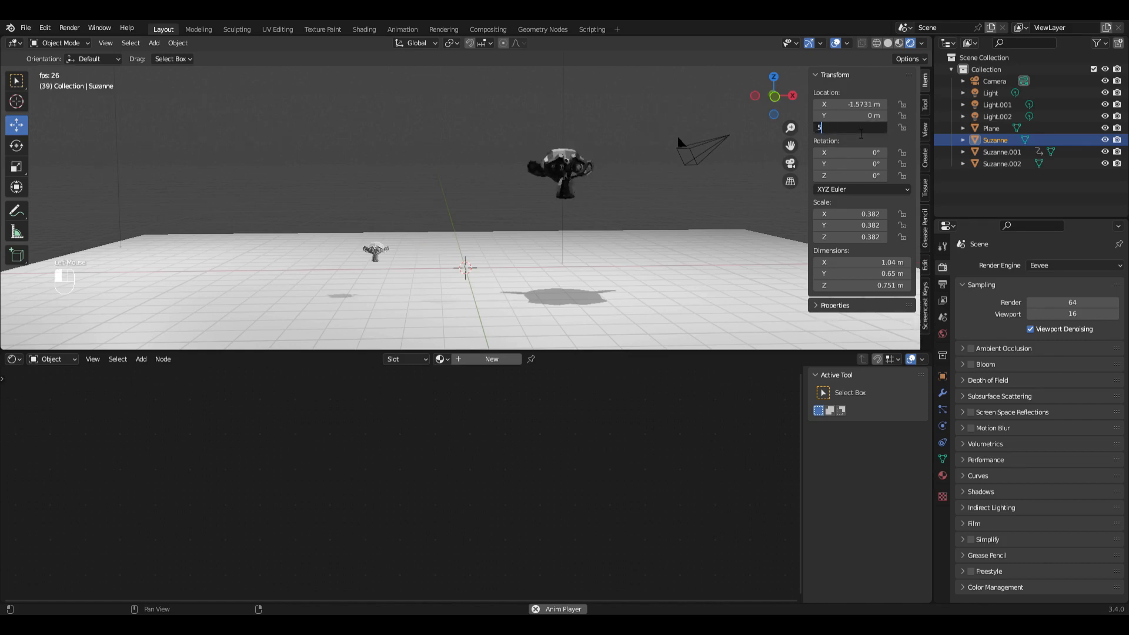
pyautogui.press('Return')
# Set the Z location of the small monkey Suzanne.002 to 0 m.
pyautogui.click(377, 256)
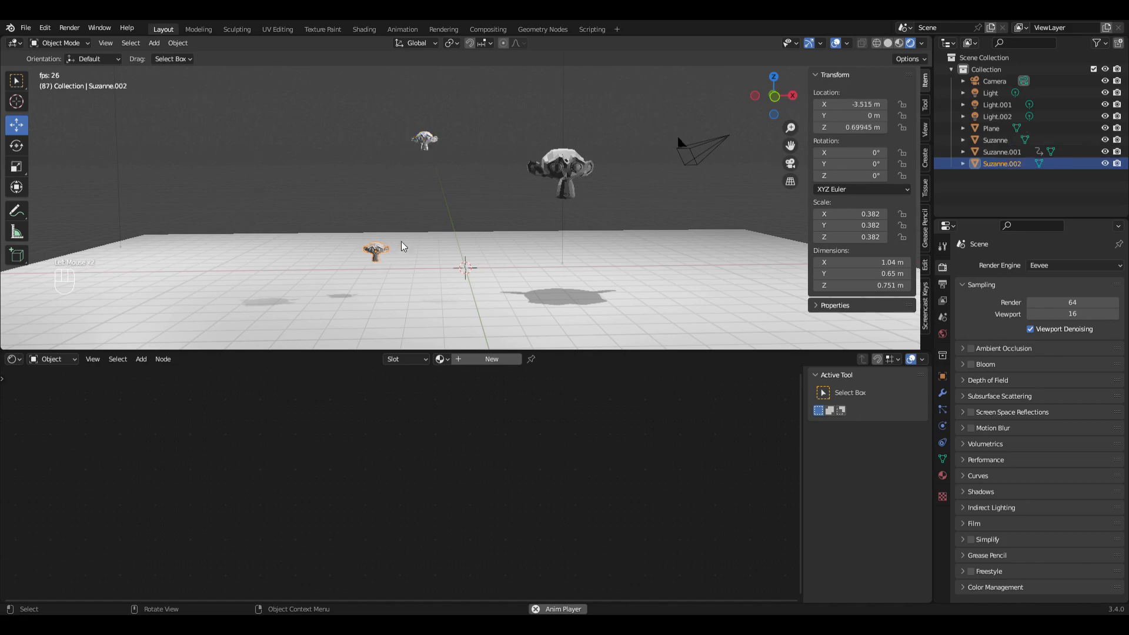
pyautogui.doubleClick(850, 131)
pyautogui.write('0')
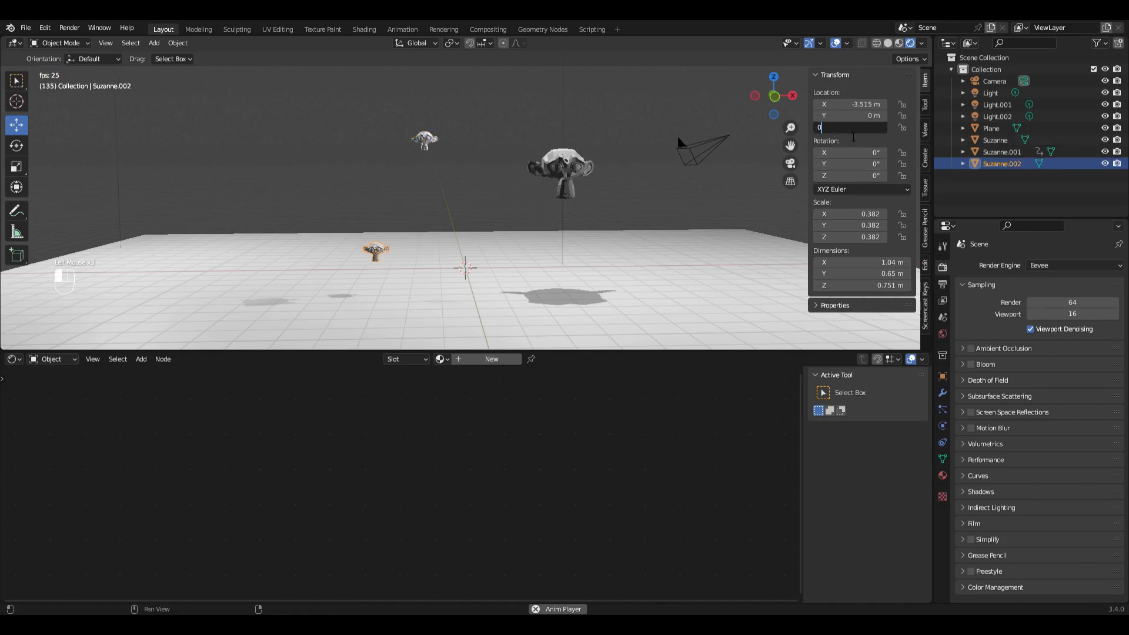
pyautogui.press('Return')
# Delete all three monkeys, Suzanne, Suzanne.001 and Suzanne.002, from the scene.
pyautogui.click(424, 140)
pyautogui.press('Delete')
pyautogui.click(573, 174)
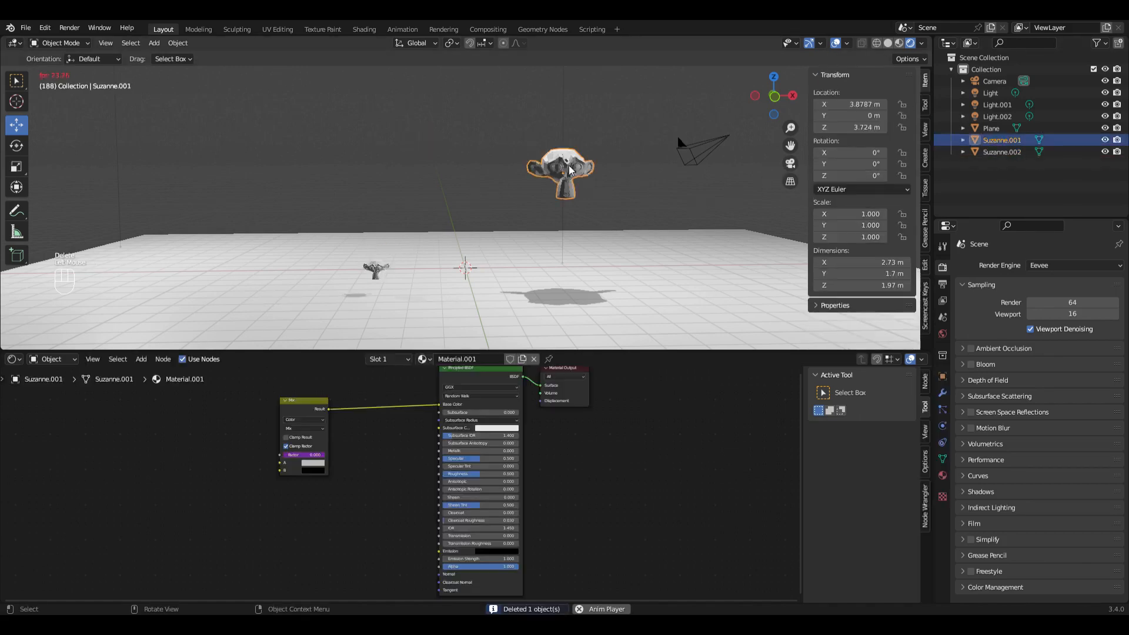
pyautogui.press('Delete')
pyautogui.click(376, 269)
pyautogui.press('Delete')
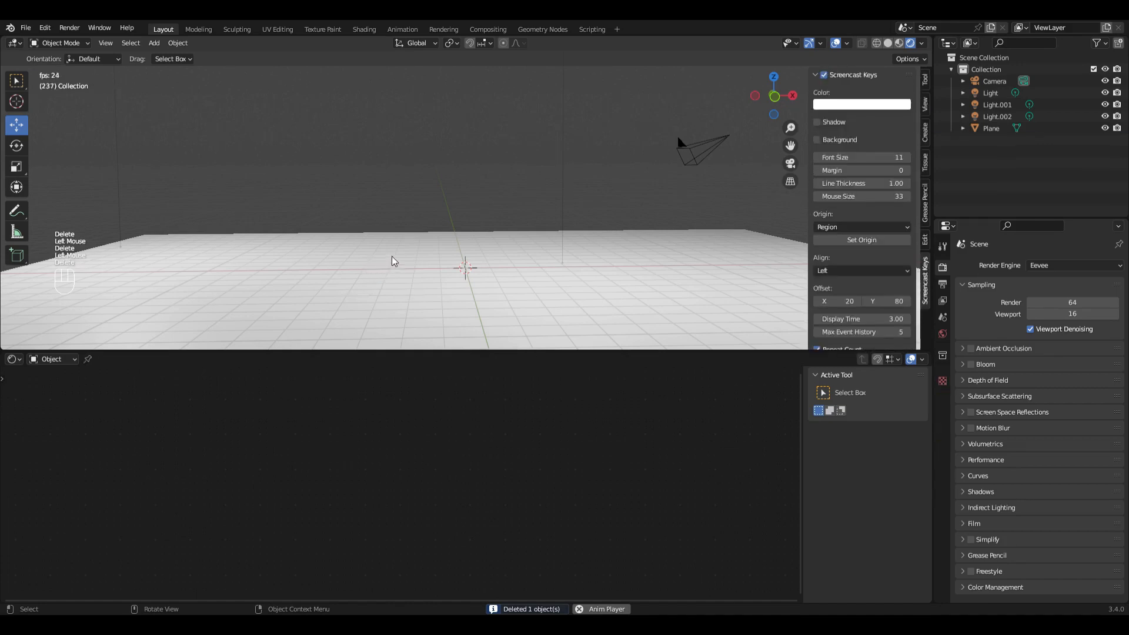
# Add an Arrow curve profile at the world origin and return to Object Mode.
pyautogui.click(154, 44)
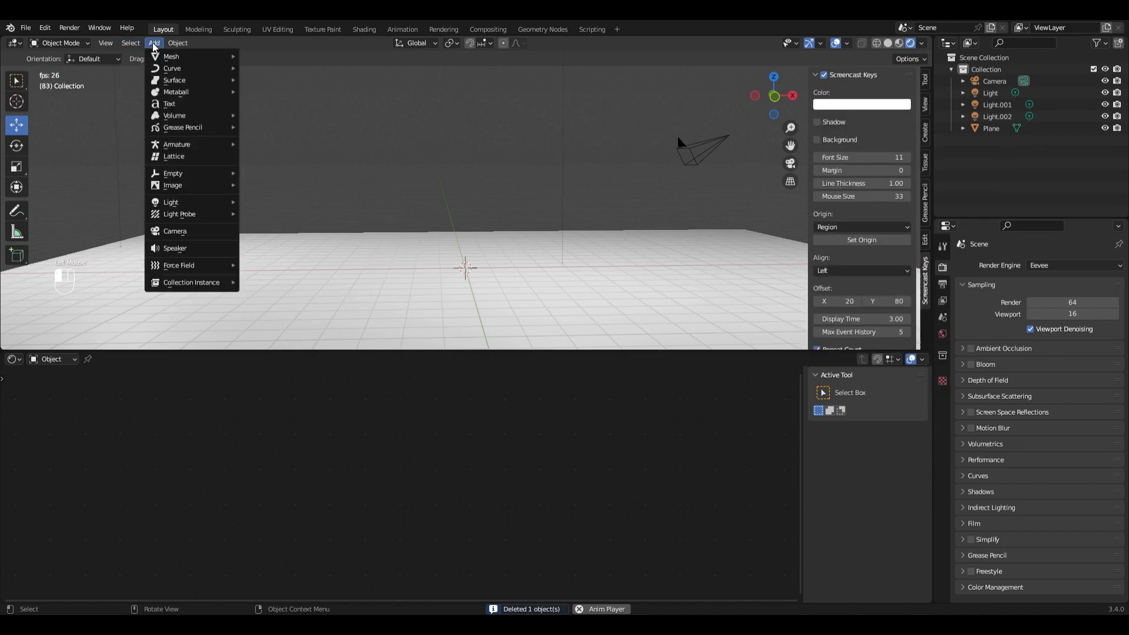
pyautogui.moveTo(172, 69)
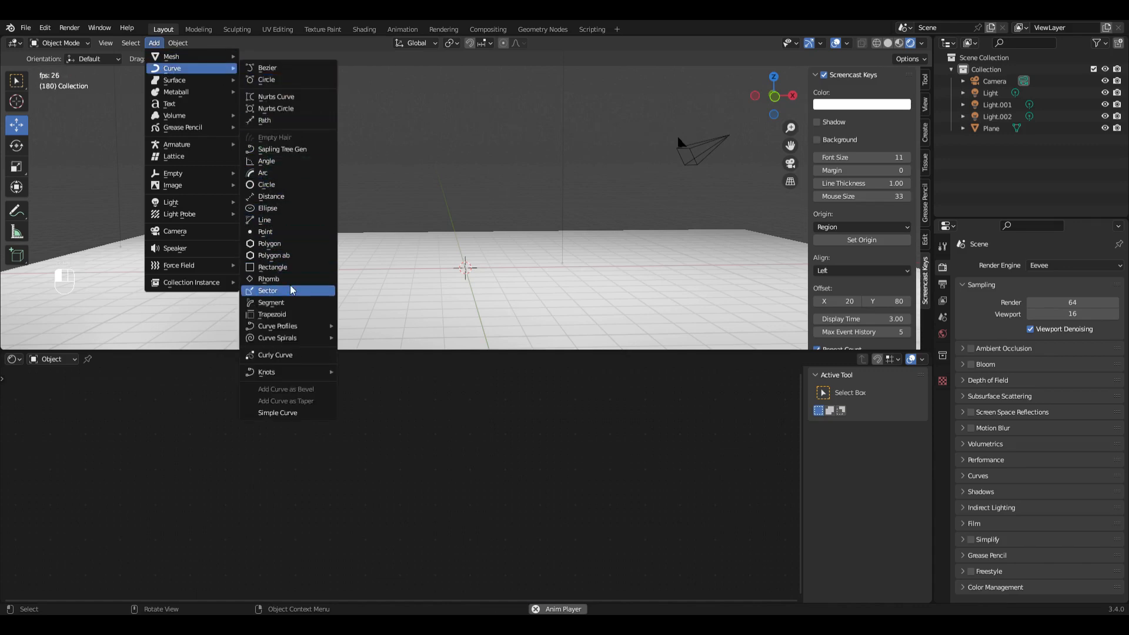
pyautogui.moveTo(301, 327)
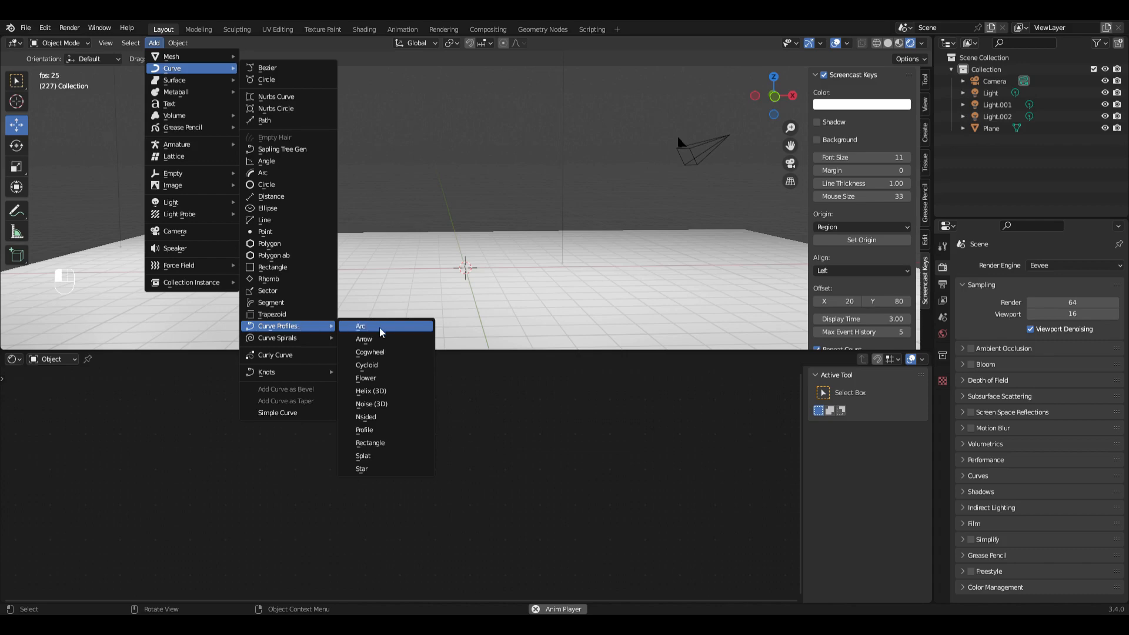
pyautogui.click(364, 339)
pyautogui.moveTo(422, 319); pyautogui.dragTo(493, 278, button='middle')
pyautogui.scroll(3, 493, 277)
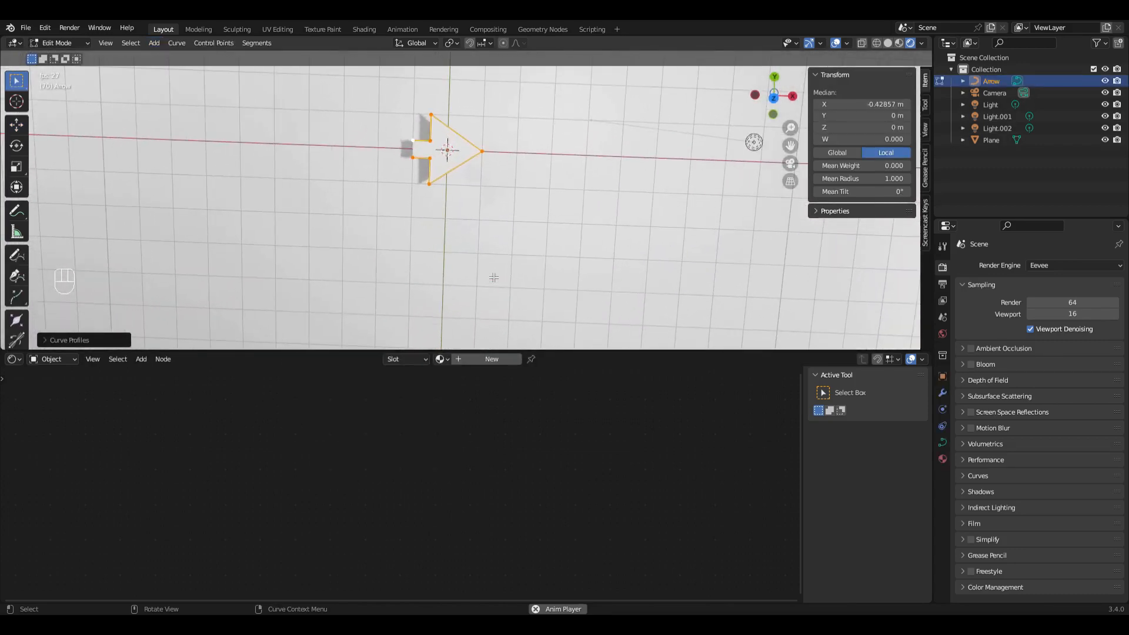
pyautogui.hotkey('shift', 'a')
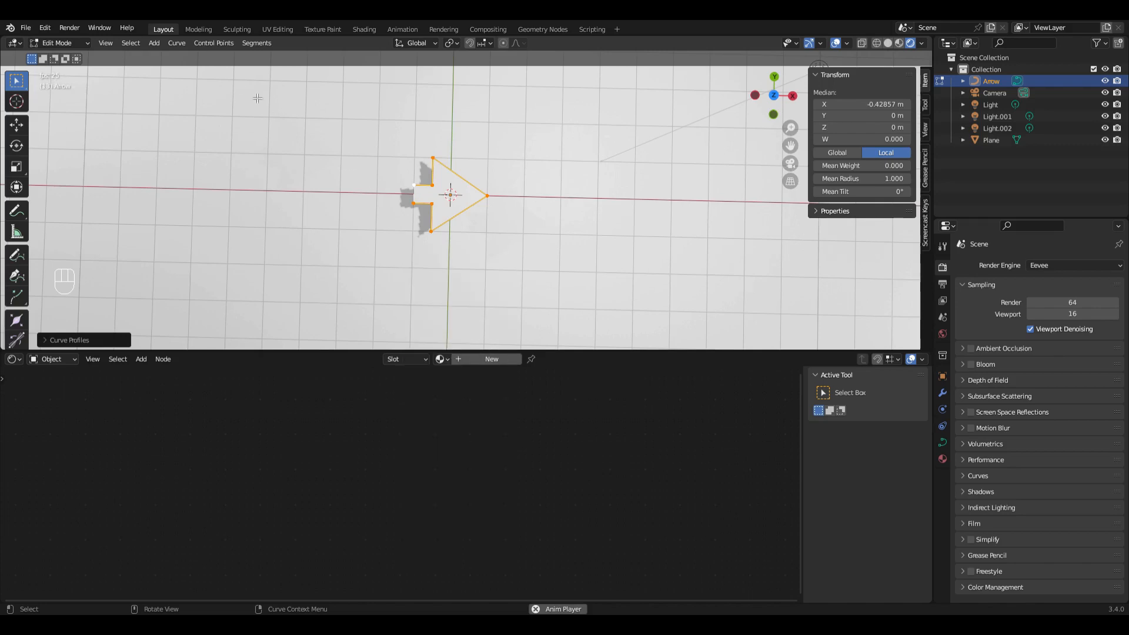
pyautogui.click(79, 44)
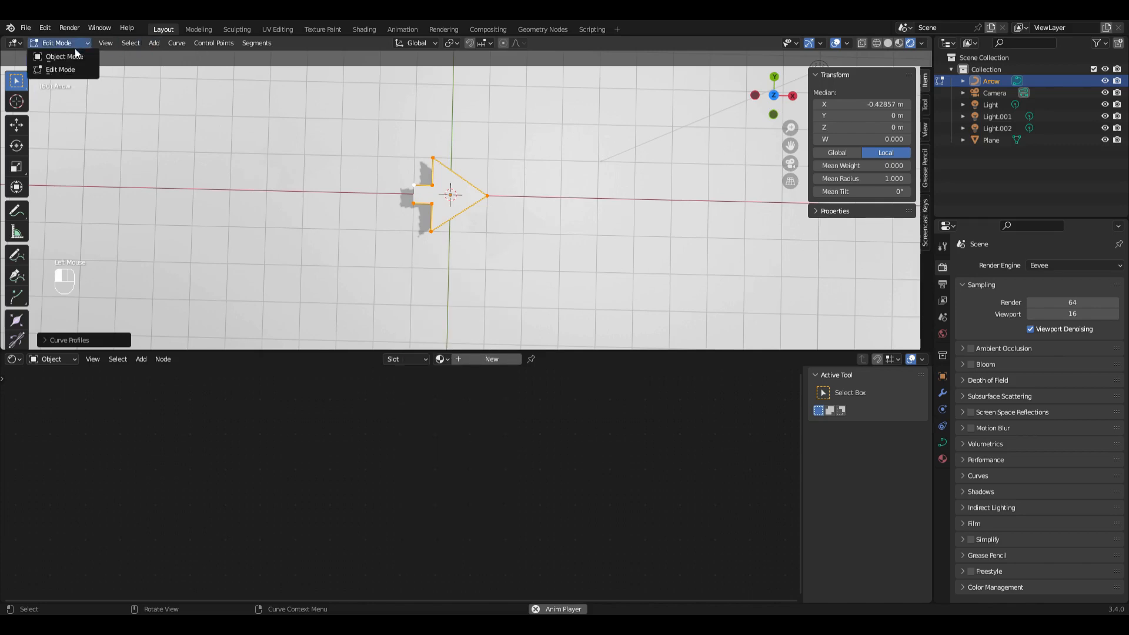
pyautogui.click(75, 54)
# Add a mesh circle at the origin and fill it with a face in Edit Mode.
pyautogui.click(152, 43)
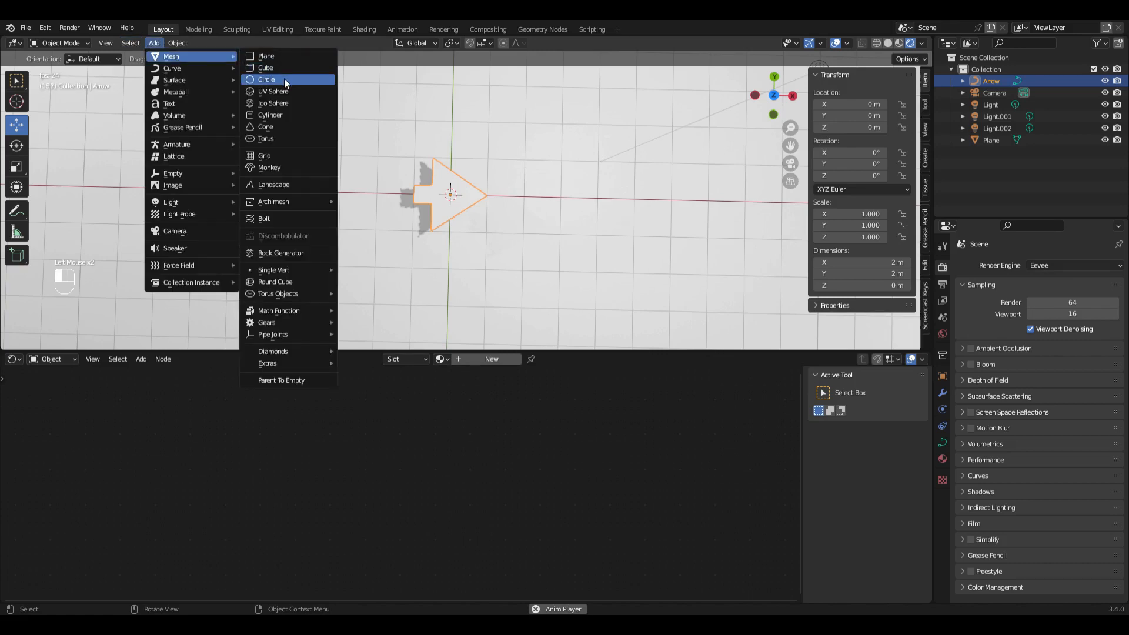
pyautogui.click(284, 78)
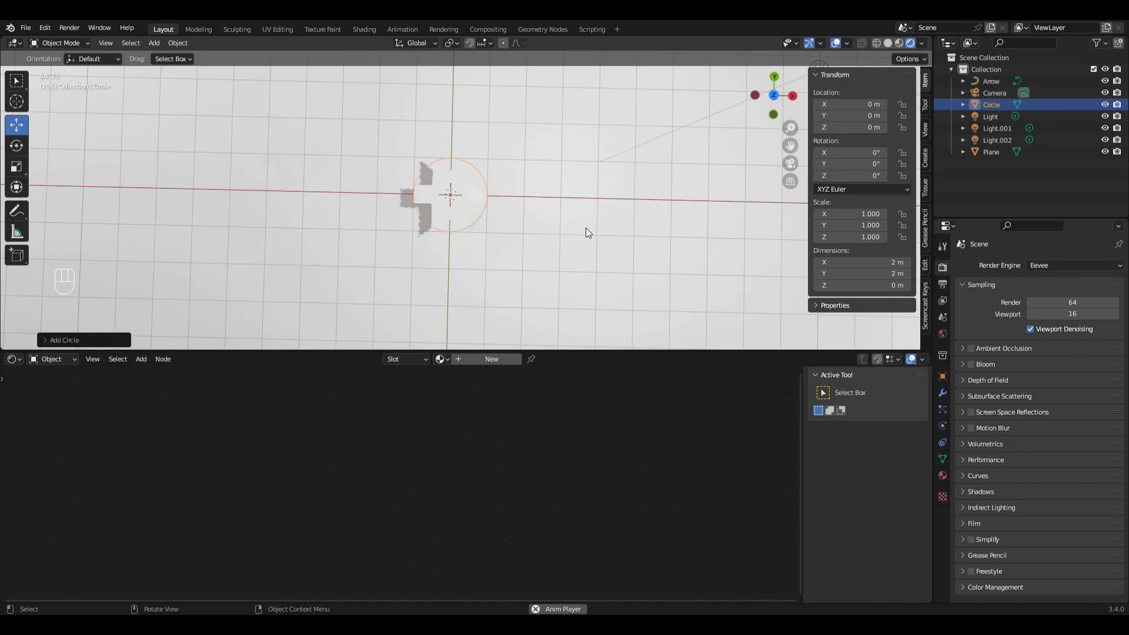
pyautogui.press('Tab')
pyautogui.press('Tab')
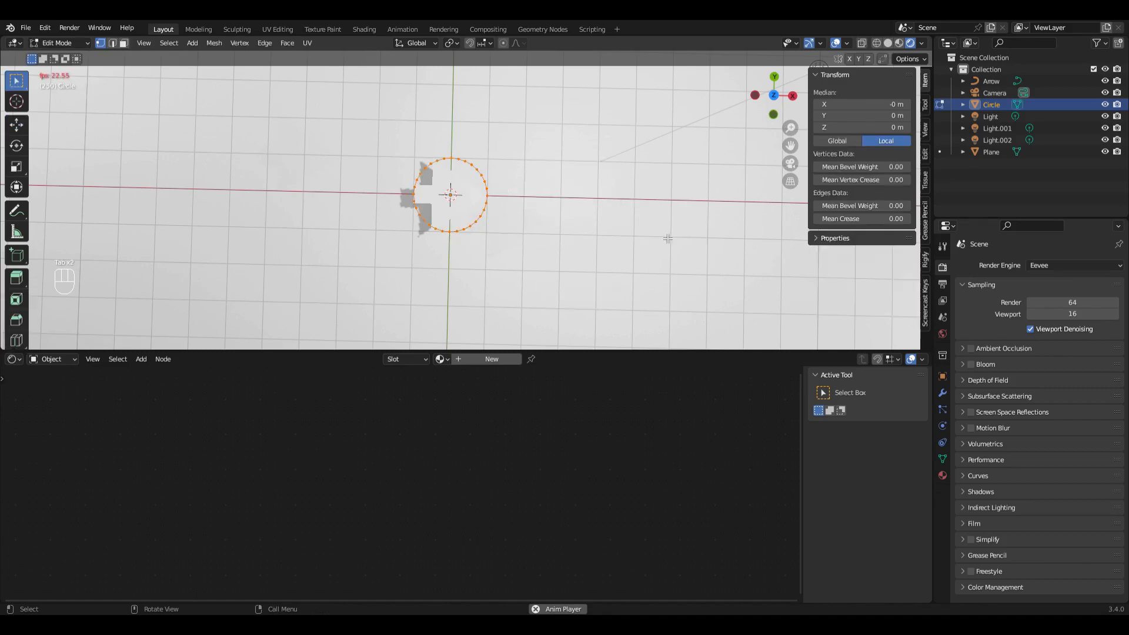
pyautogui.click(607, 232)
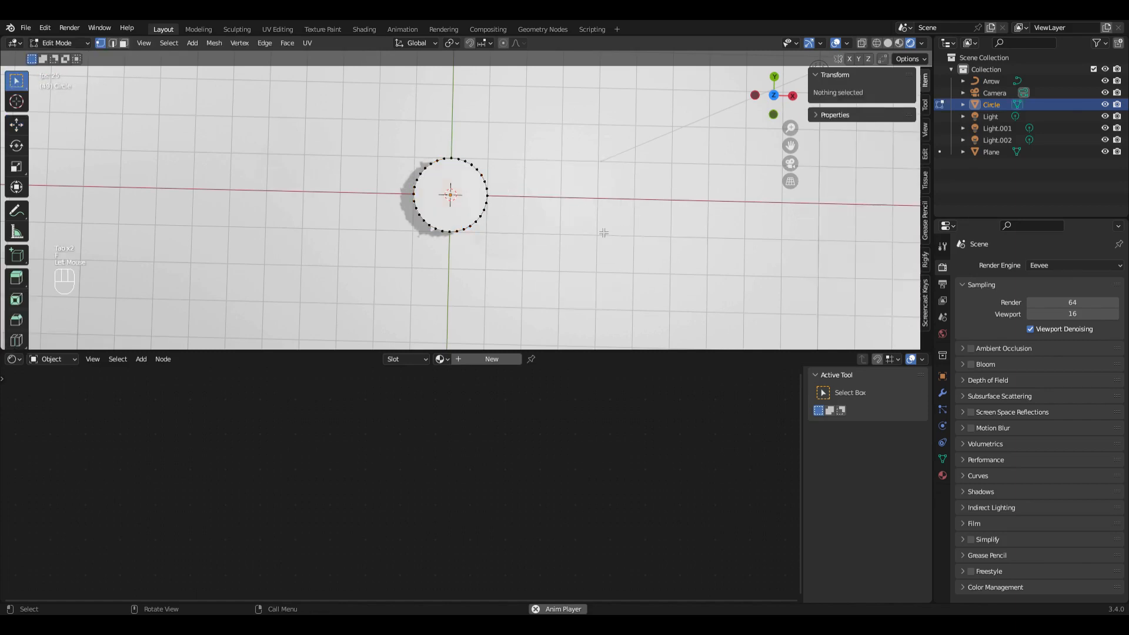
# Scale the filled circle's mesh to about 10 m across and lower it about 0.64 m along Z, ending in Object Mode.
pyautogui.press('a')
pyautogui.press('s')
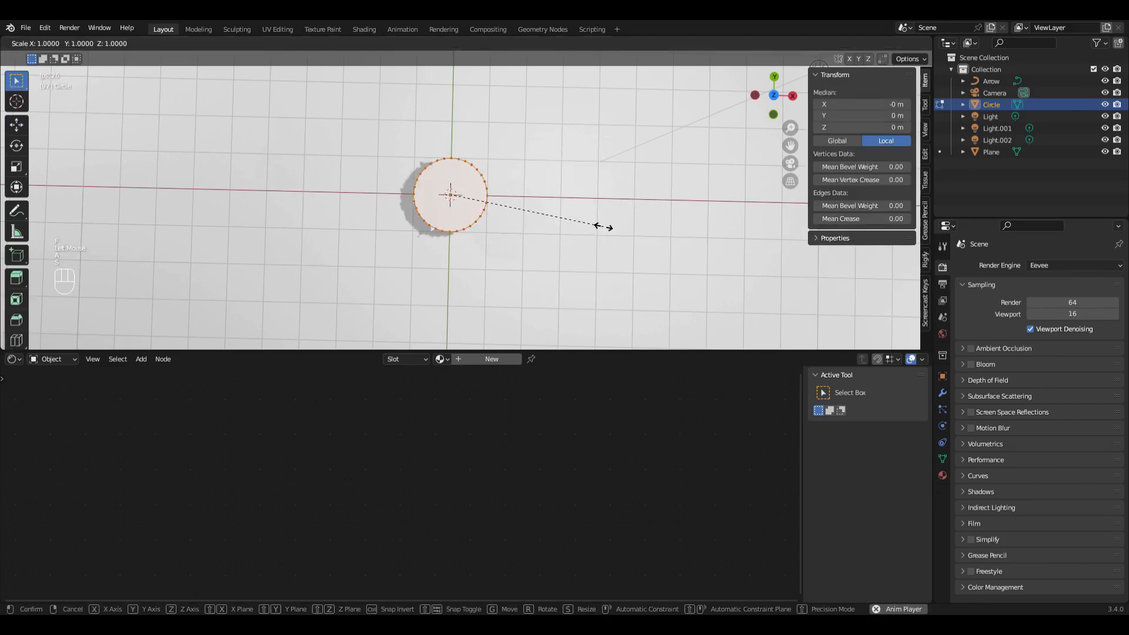
pyautogui.click(607, 231)
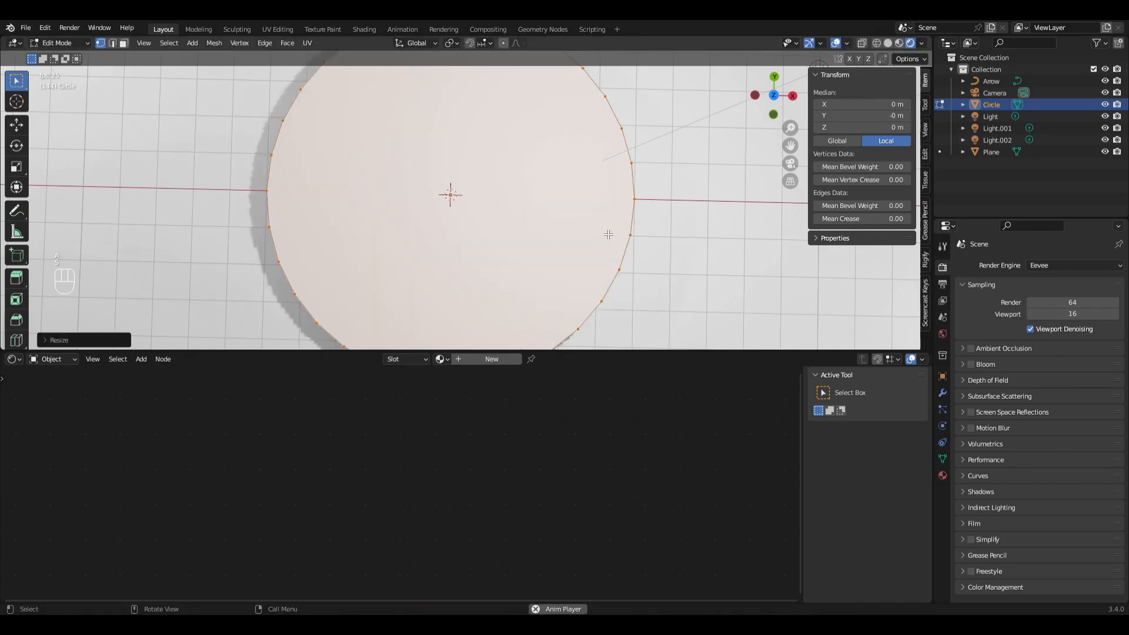
pyautogui.press('g')
pyautogui.press('z')
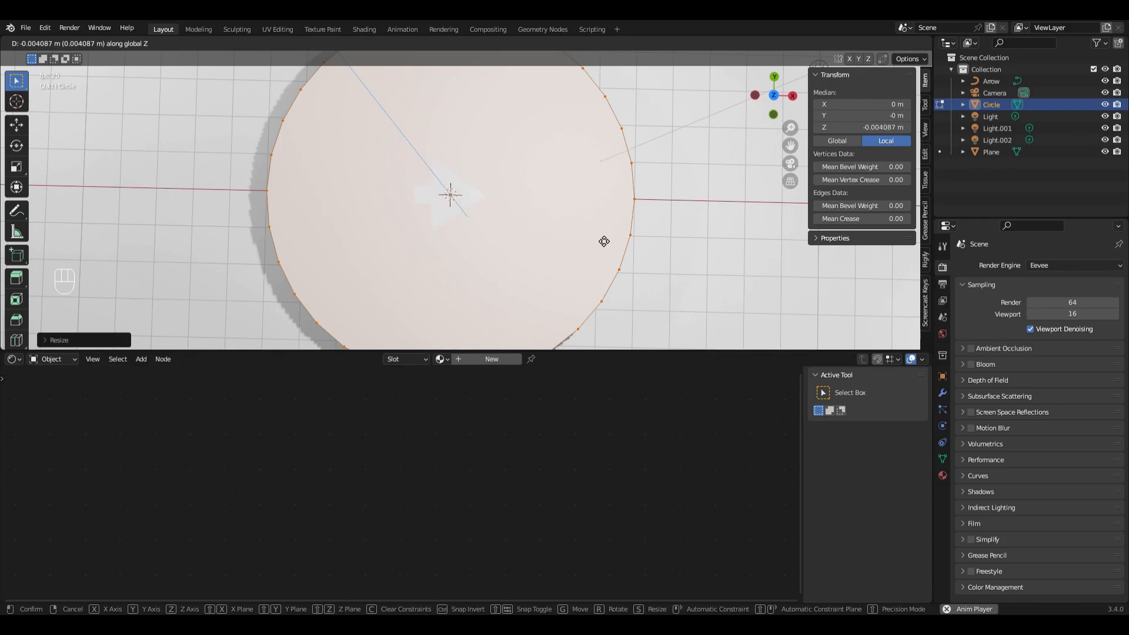
pyautogui.click(528, 227)
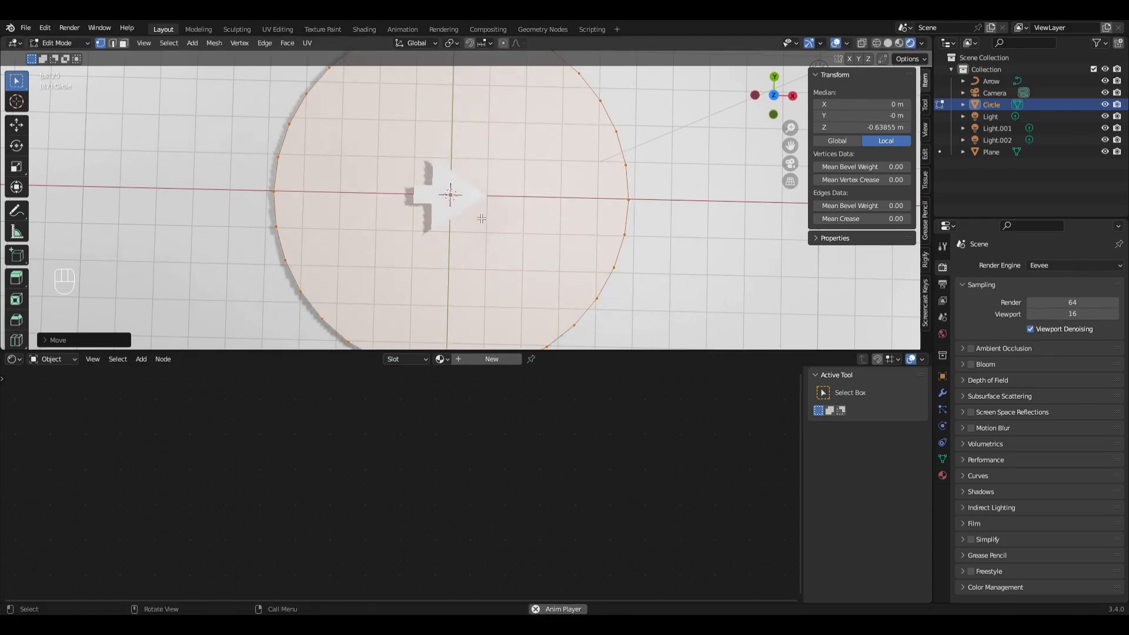
pyautogui.press('Tab')
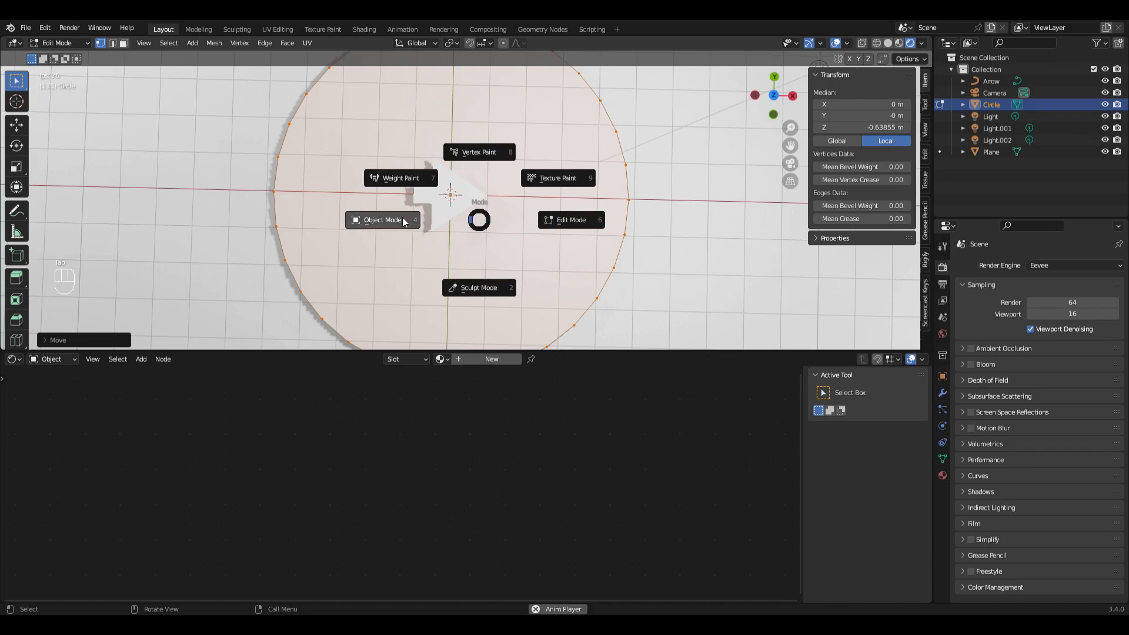
pyautogui.click(405, 222)
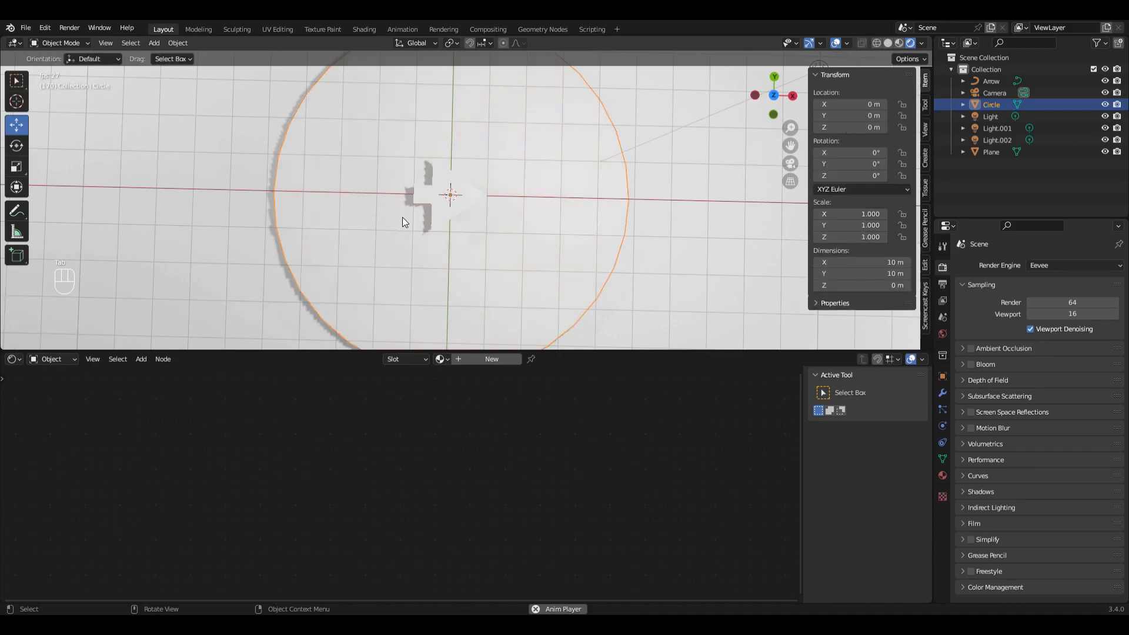
# Scale the arrow's points to about 0.47 in Edit Mode and move them along X toward the disc's edge.
pyautogui.click(457, 215)
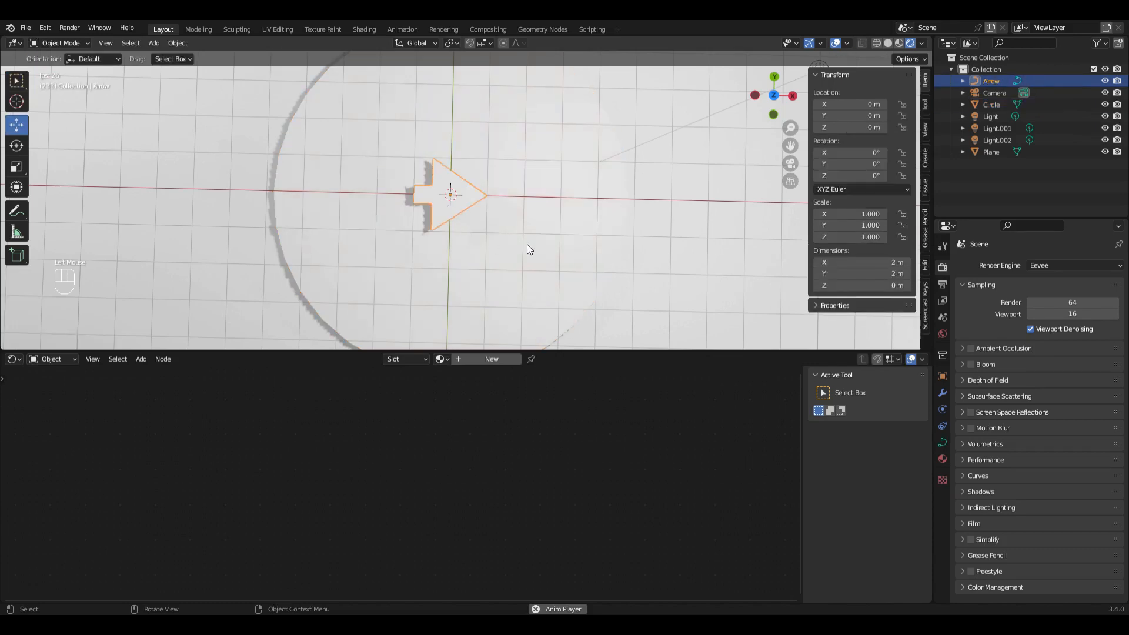
pyautogui.press('Tab')
pyautogui.click(627, 251)
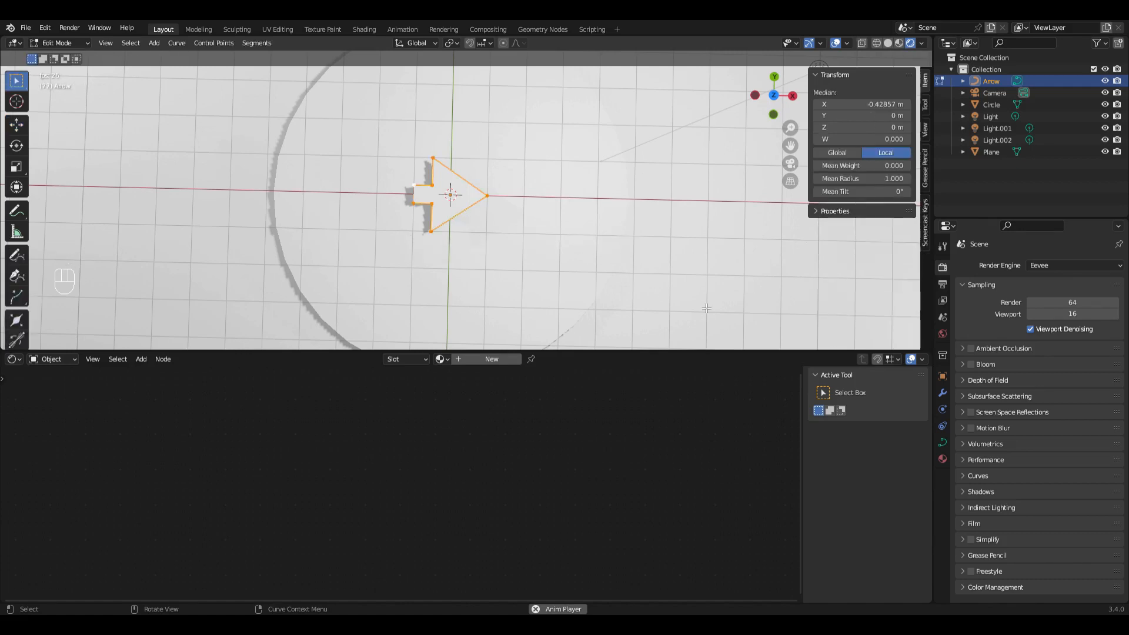
pyautogui.press('s')
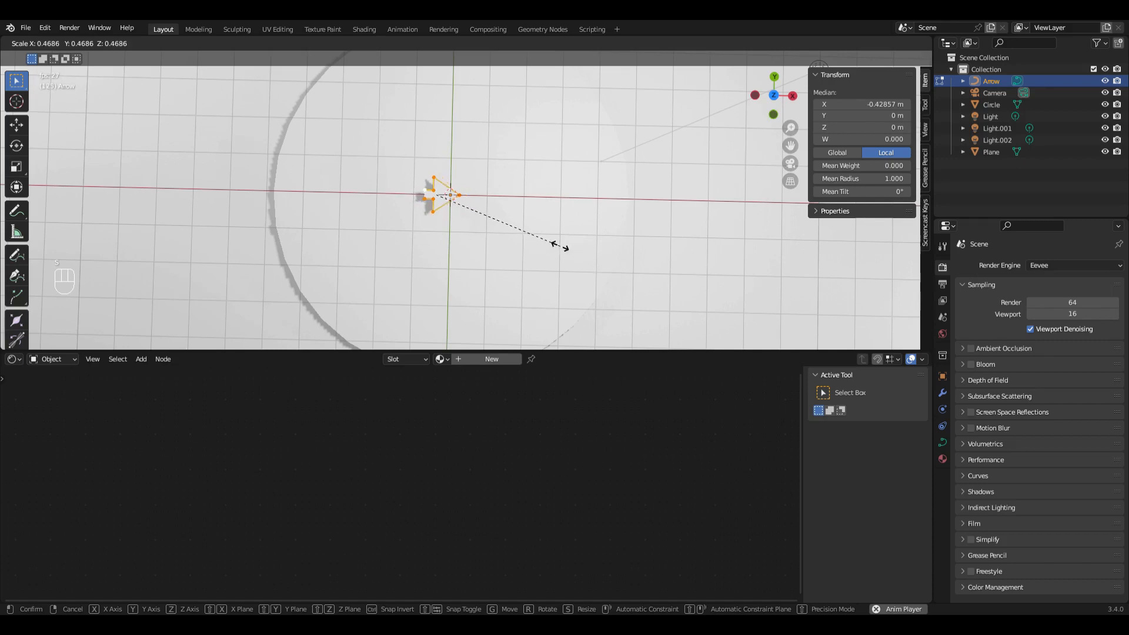
pyautogui.click(561, 248)
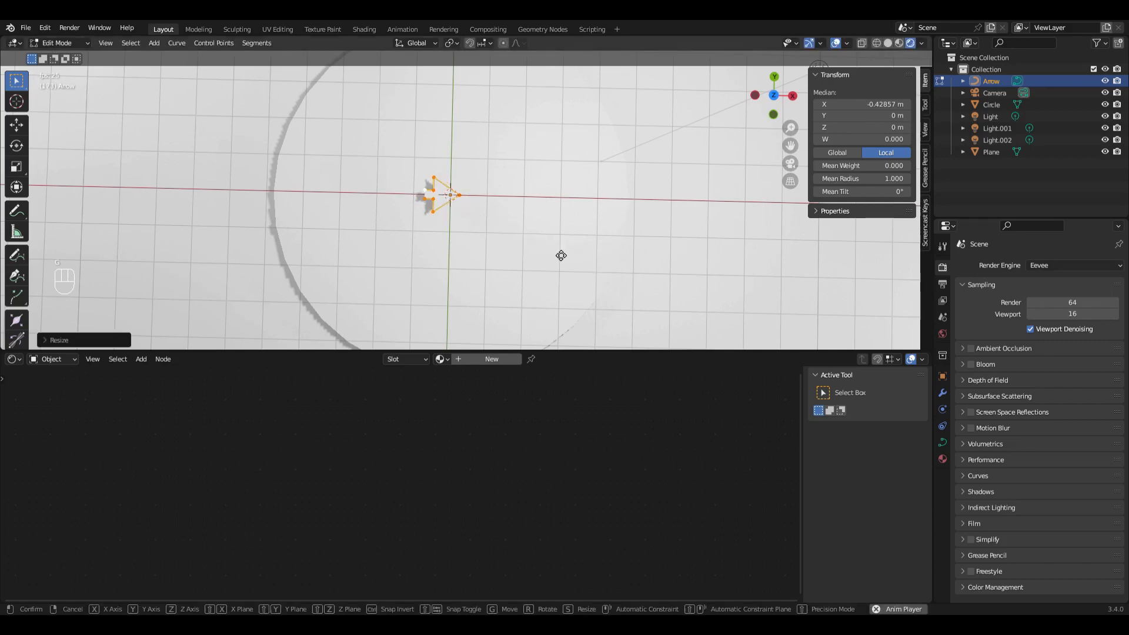
pyautogui.press('g')
pyautogui.press('x')
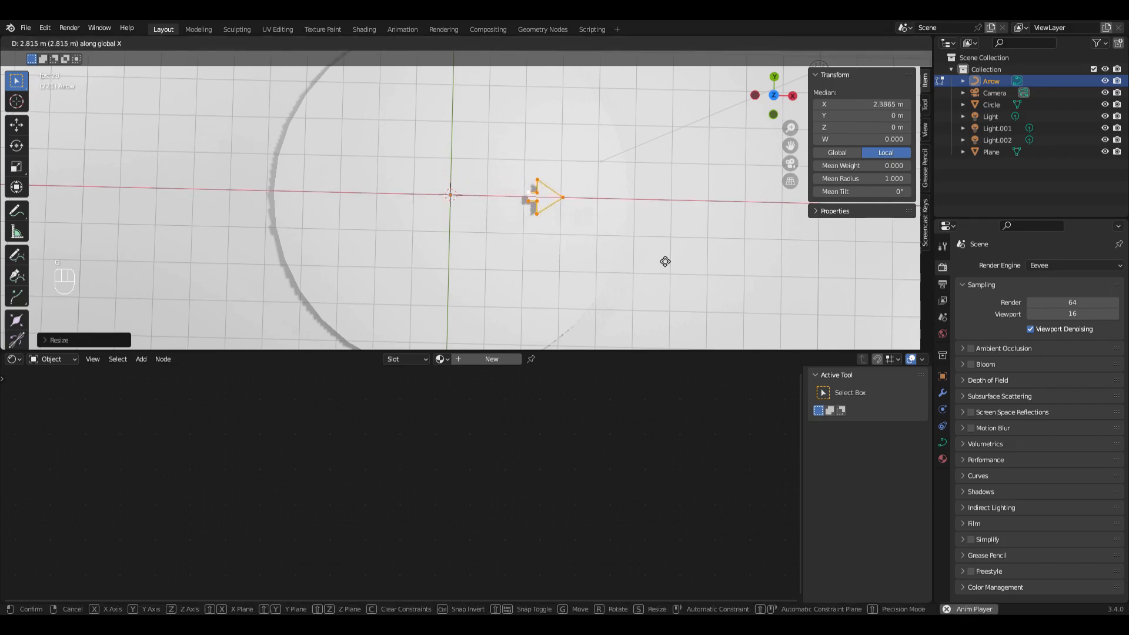
pyautogui.click(699, 263)
# Stretch the arrow's tail about 3.02 m back along X to the world origin and return to Object Mode.
pyautogui.click(562, 199)
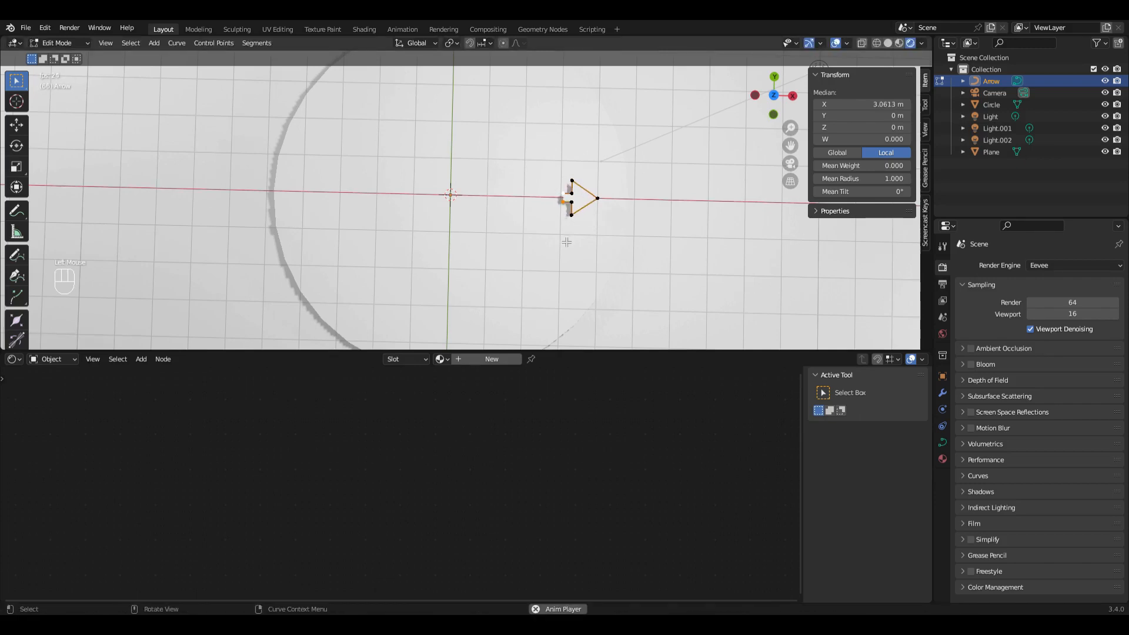
pyautogui.press('g')
pyautogui.press('x')
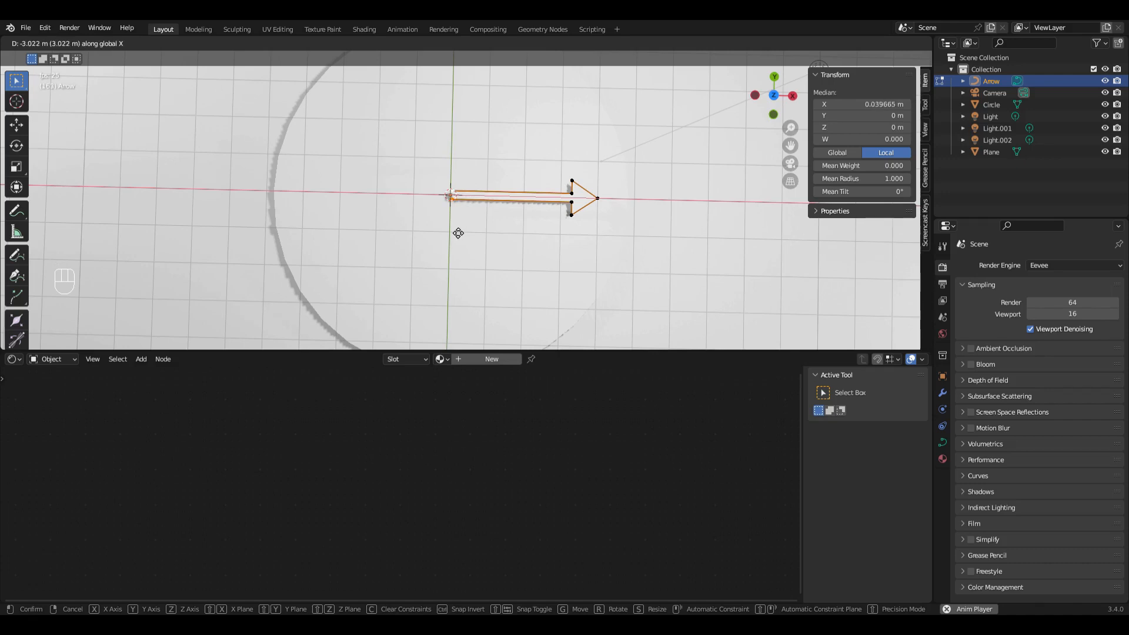
pyautogui.click(458, 233)
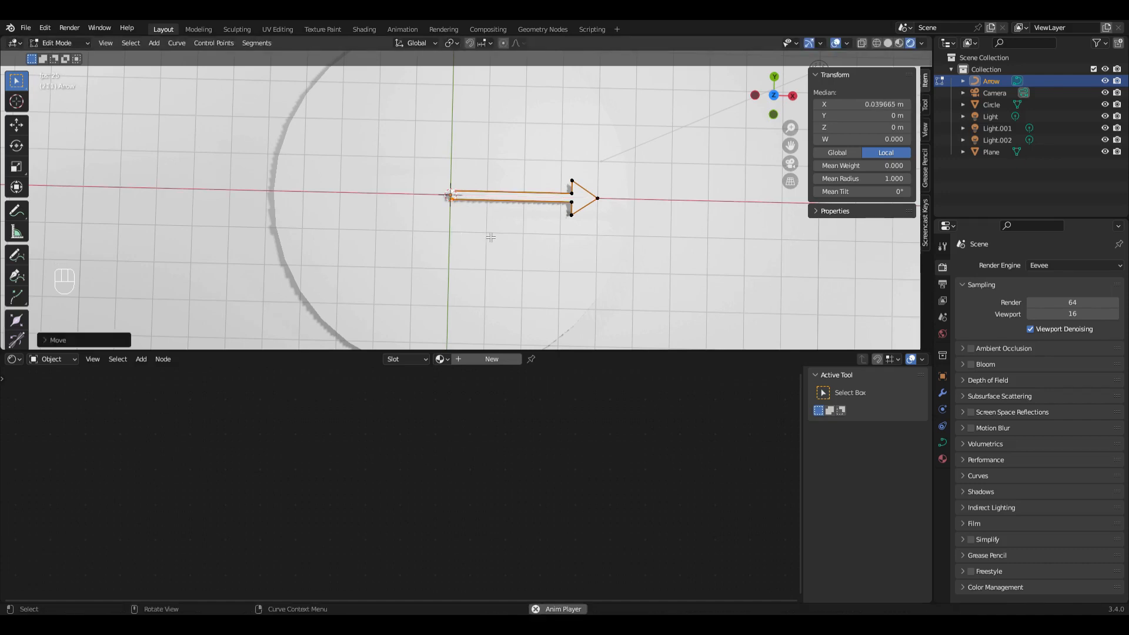
pyautogui.press('Tab')
pyautogui.click(428, 236)
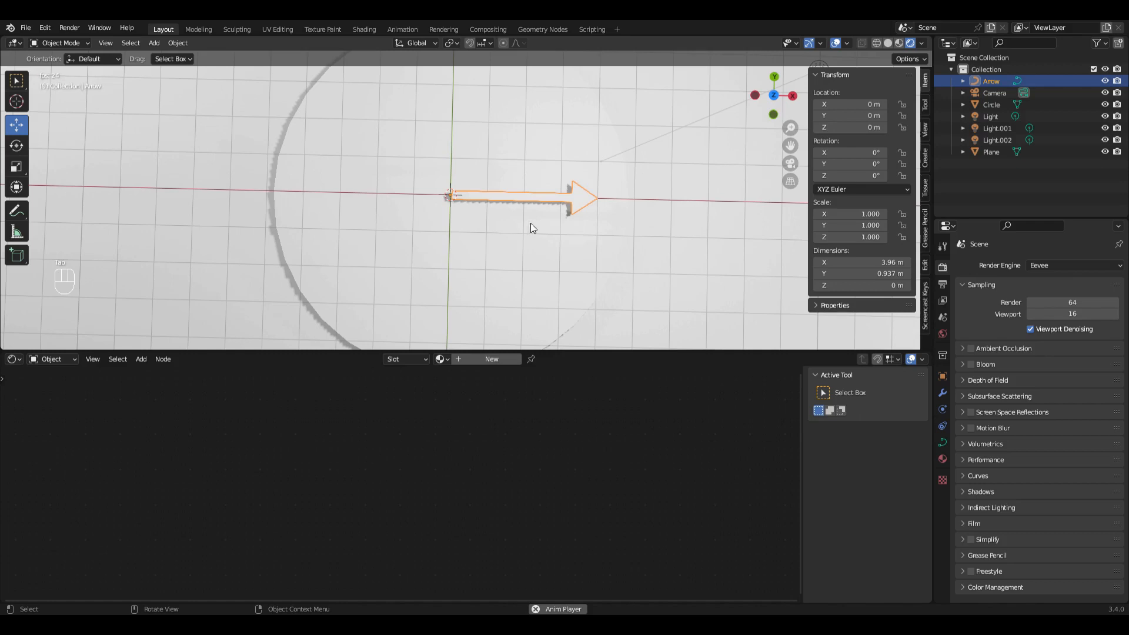
# Set the arrow's origin to the 3D cursor.
pyautogui.click(176, 42)
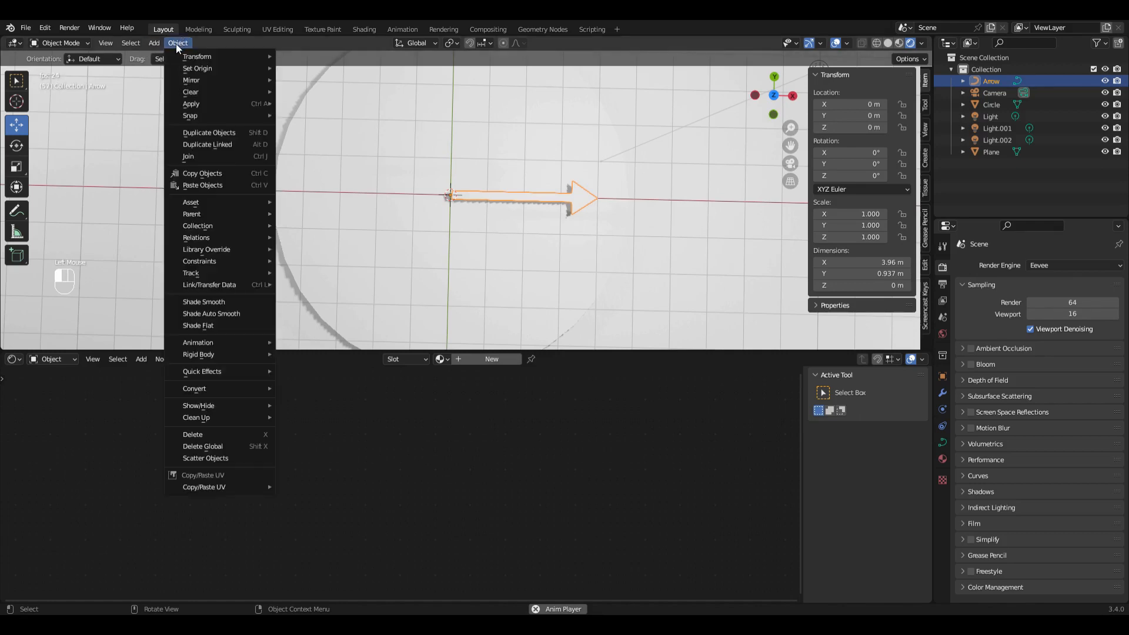
pyautogui.moveTo(195, 68)
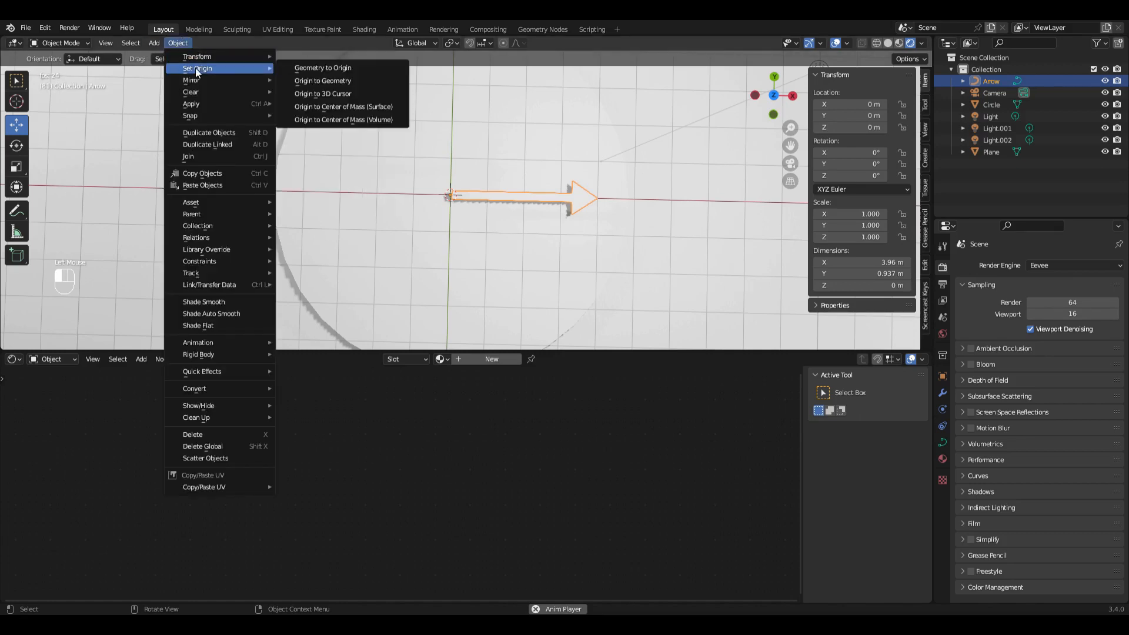
pyautogui.click(327, 93)
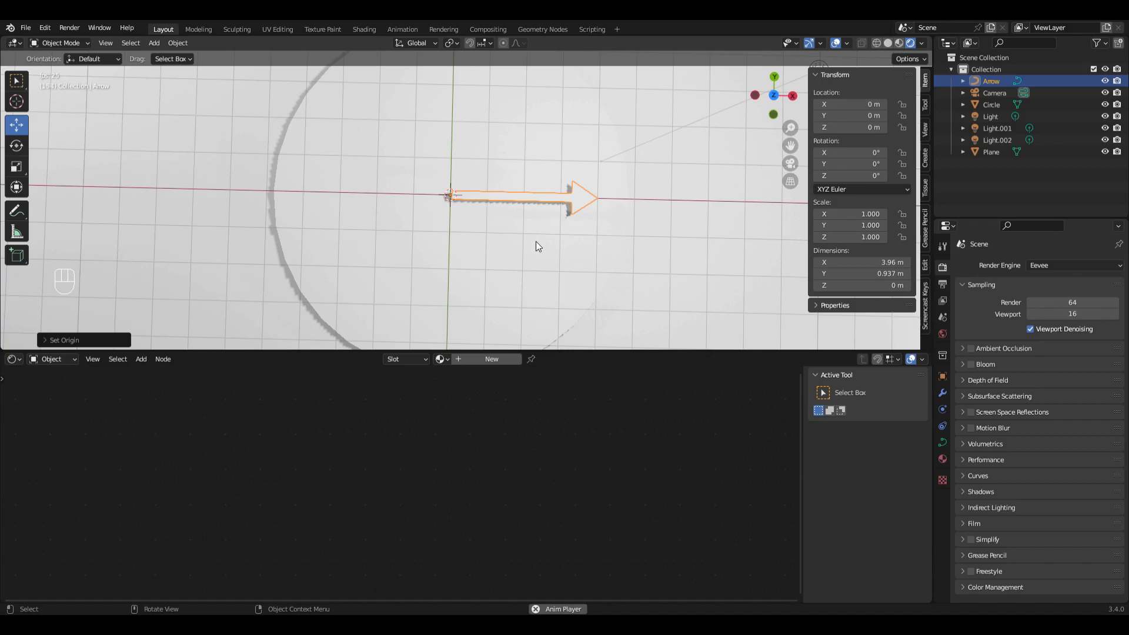
# Try a Limit Rotation constraint on the arrow with X and Y limited to 0°, and test it with a cancelled rotation.
pyautogui.click(944, 426)
pyautogui.click(989, 264)
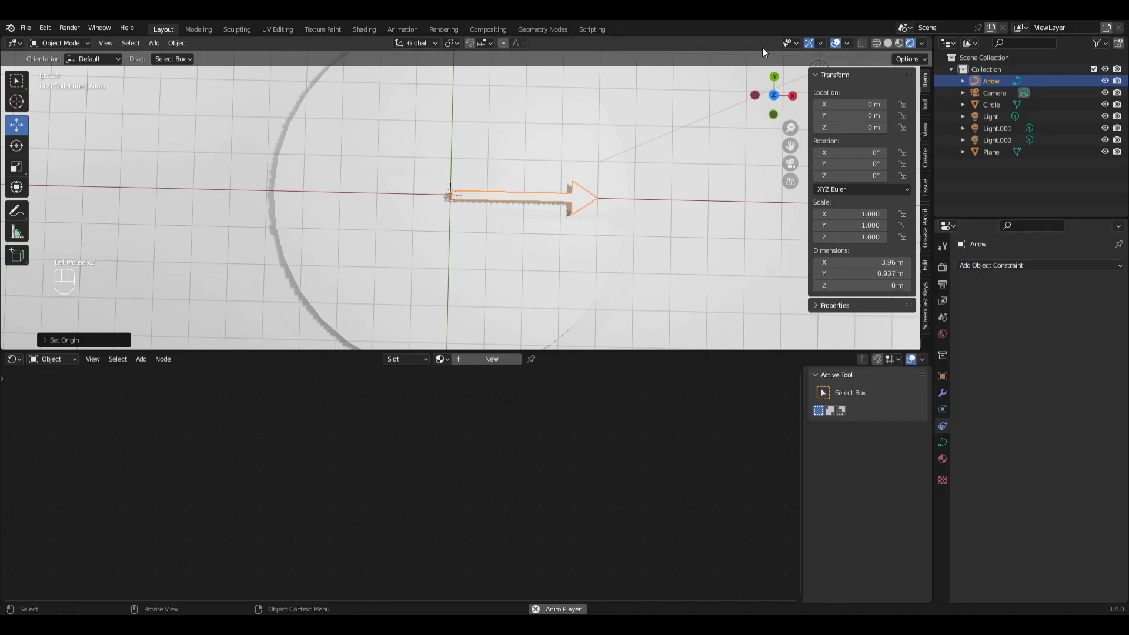
pyautogui.click(1006, 264)
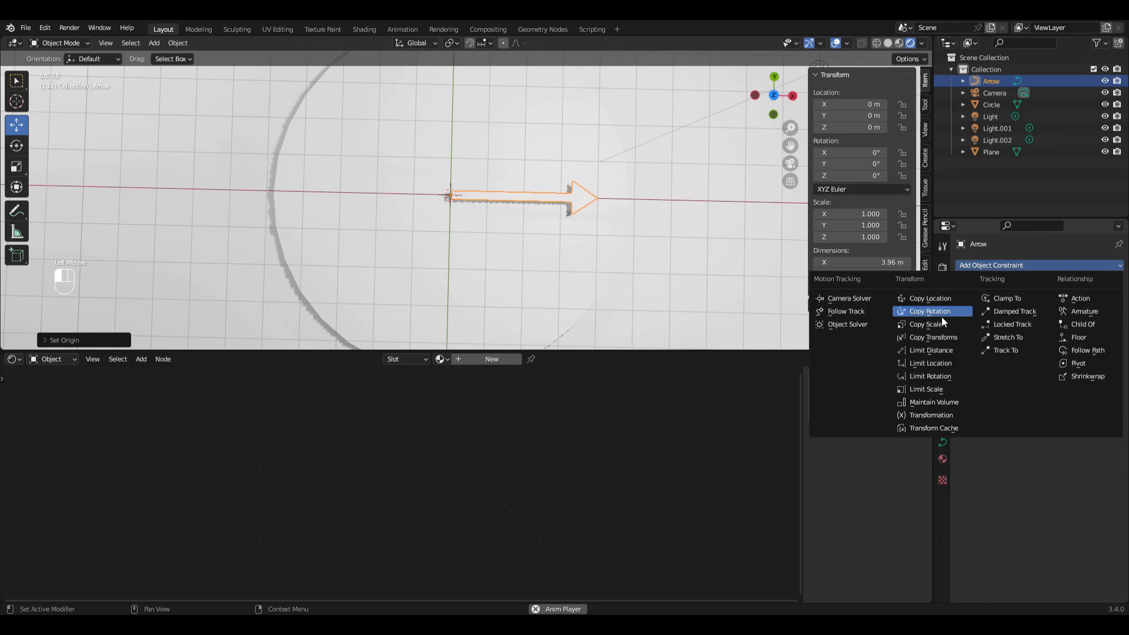
pyautogui.click(933, 379)
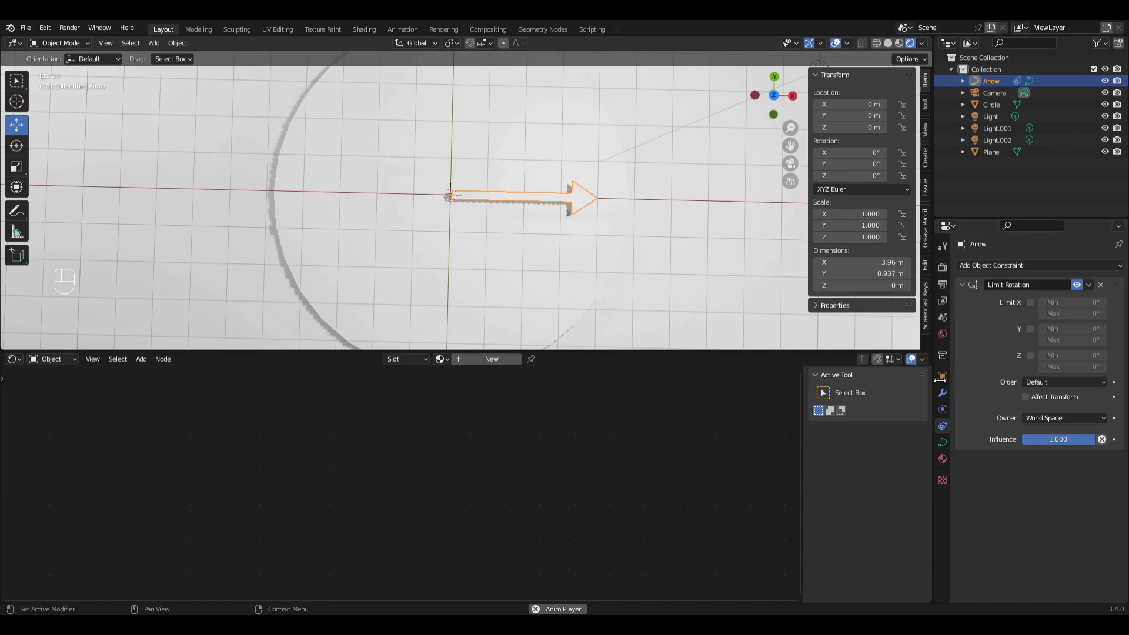
pyautogui.click(1029, 303)
pyautogui.click(1030, 329)
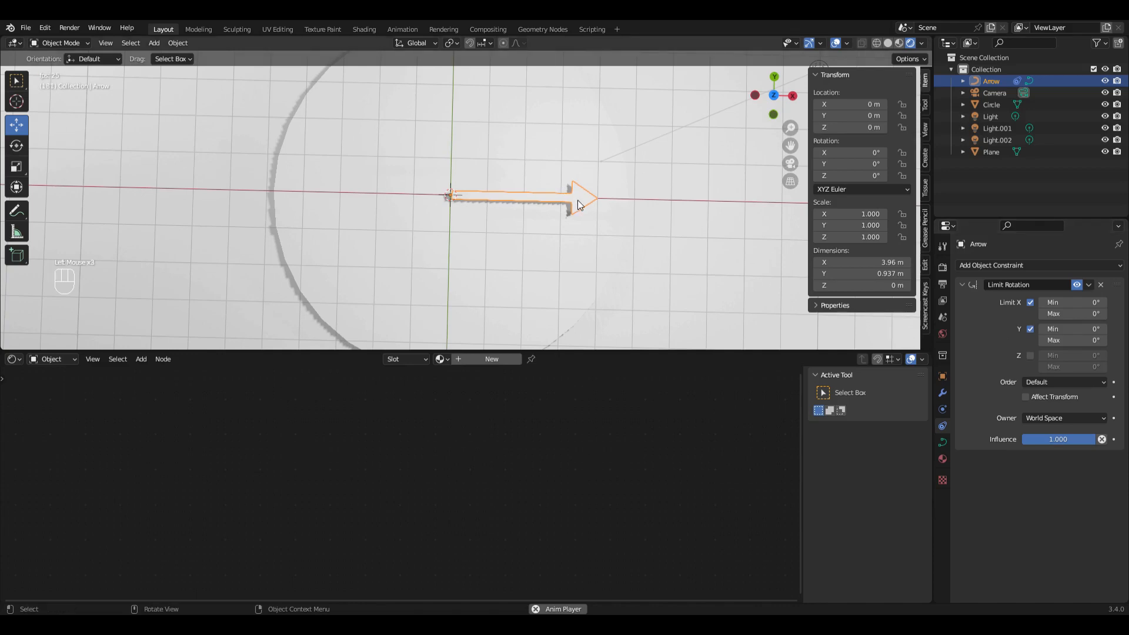
pyautogui.press('r')
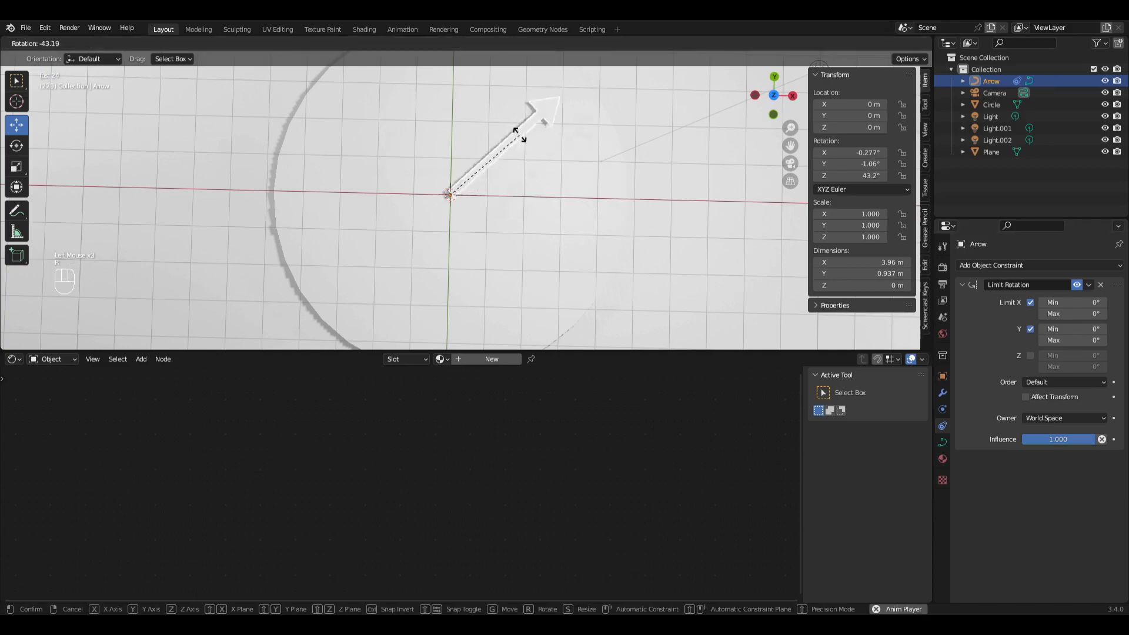
pyautogui.rightClick(538, 243)
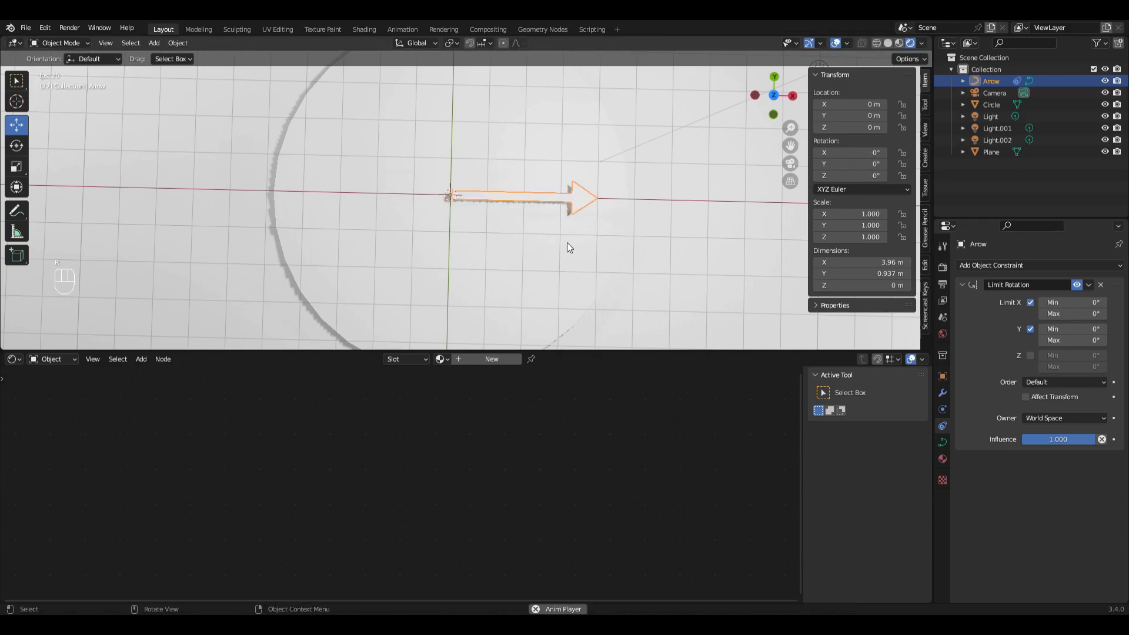
# Replace the arrow's Limit Rotation constraint with locks on its X and Y rotation, and test them with a cancelled rotation.
pyautogui.click(1100, 284)
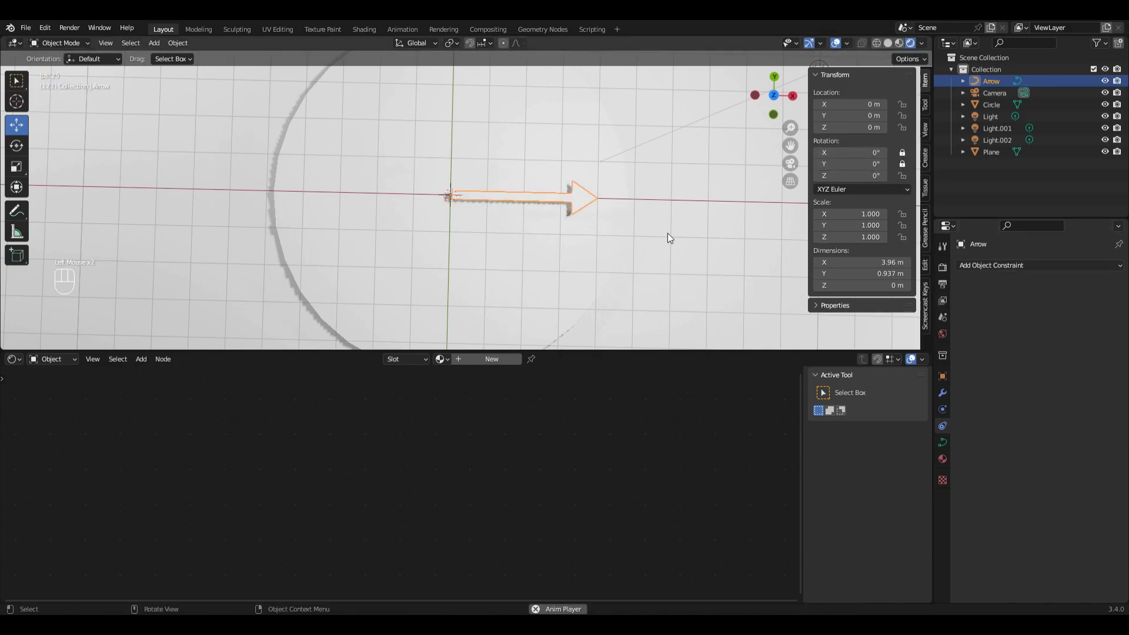
pyautogui.press('r')
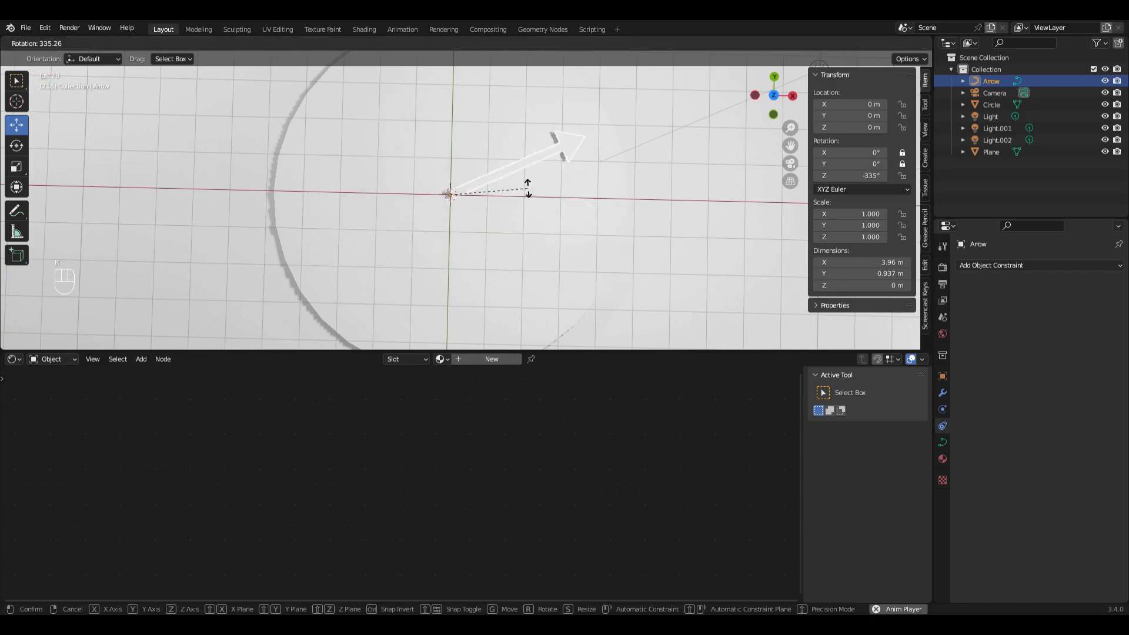
pyautogui.press('Escape')
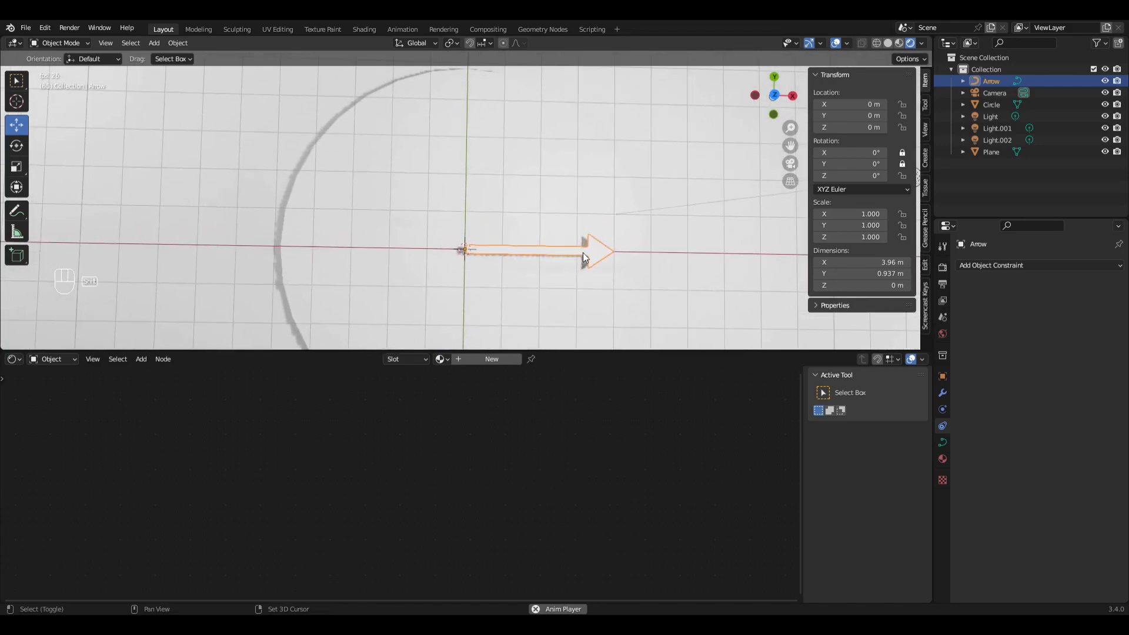
# Duplicate the arrow in place and shorten the copy by moving its head points about 1.7 m back along X in Edit Mode.
pyautogui.hotkey('shift', 'd')
pyautogui.rightClick(585, 259)
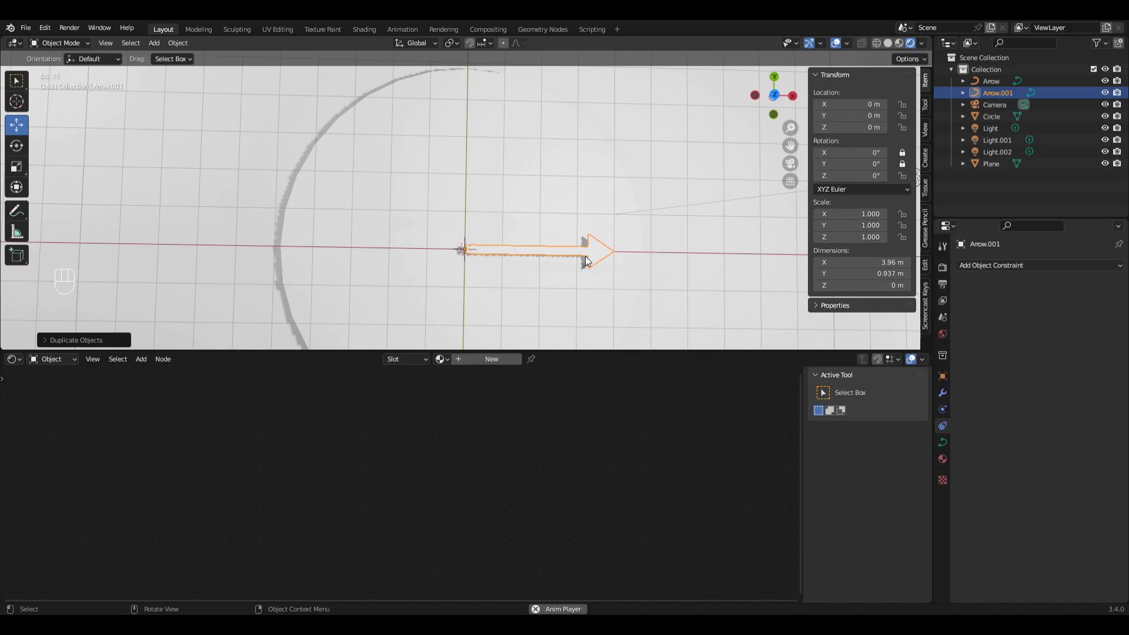
pyautogui.press('Tab')
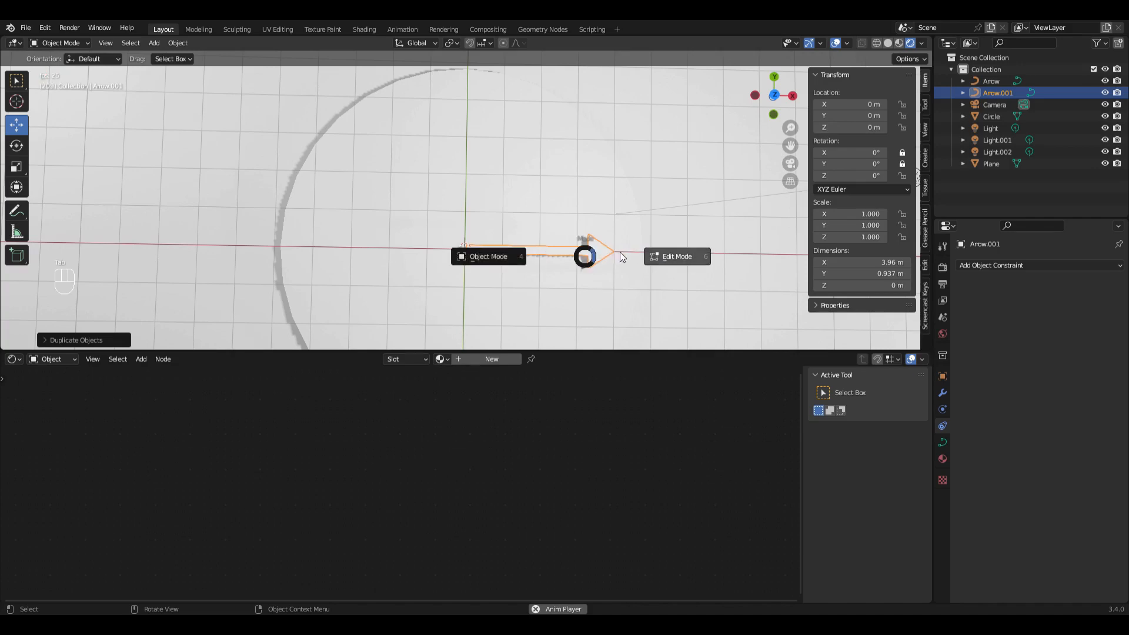
pyautogui.click(670, 256)
pyautogui.moveTo(619, 276); pyautogui.dragTo(569, 221)
pyautogui.press('g')
pyautogui.press('x')
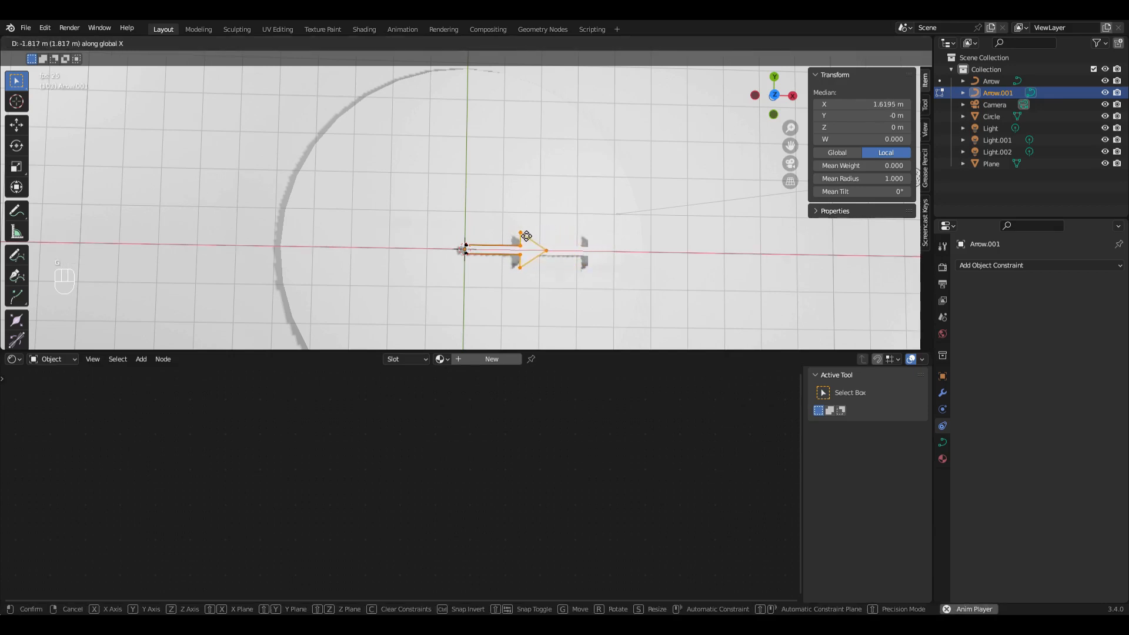
pyautogui.click(530, 235)
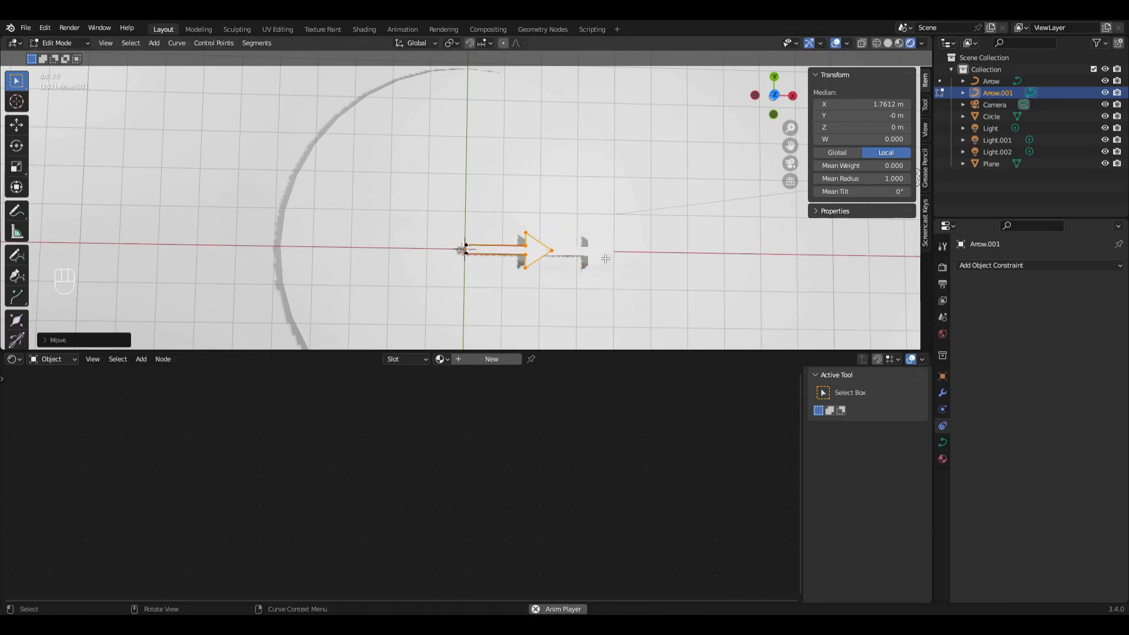
pyautogui.press('Tab')
# Lengthen the original arrow by moving its head points about 0.67 m outward along X, ending in Object Mode.
pyautogui.click(592, 255)
pyautogui.press('Tab')
pyautogui.moveTo(663, 227); pyautogui.dragTo(586, 297)
pyautogui.press('g')
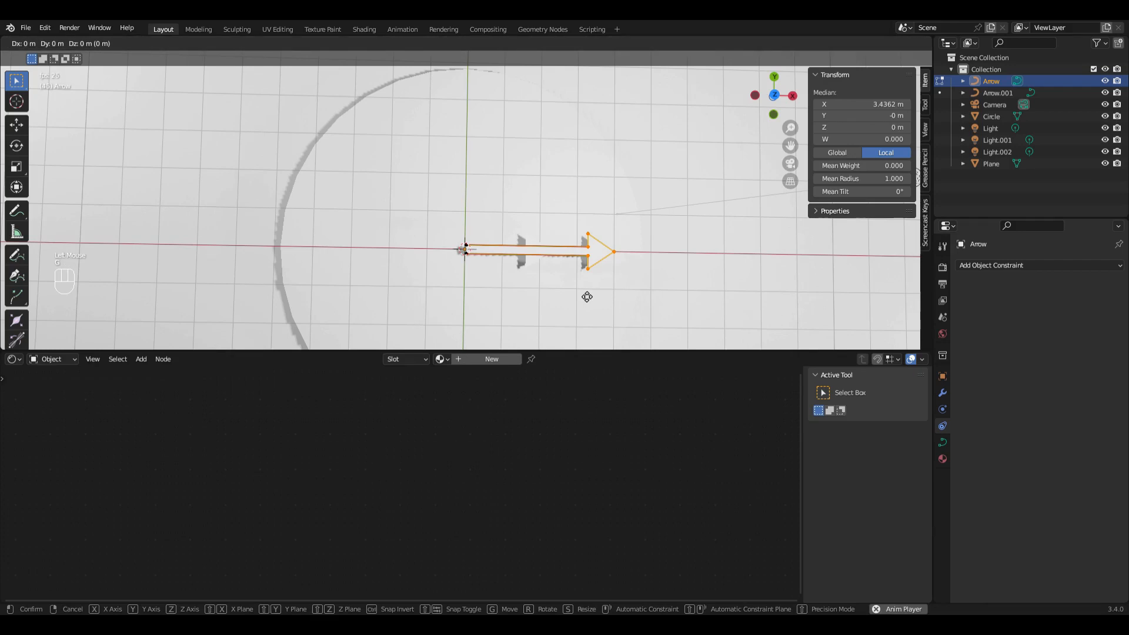
pyautogui.click(611, 290)
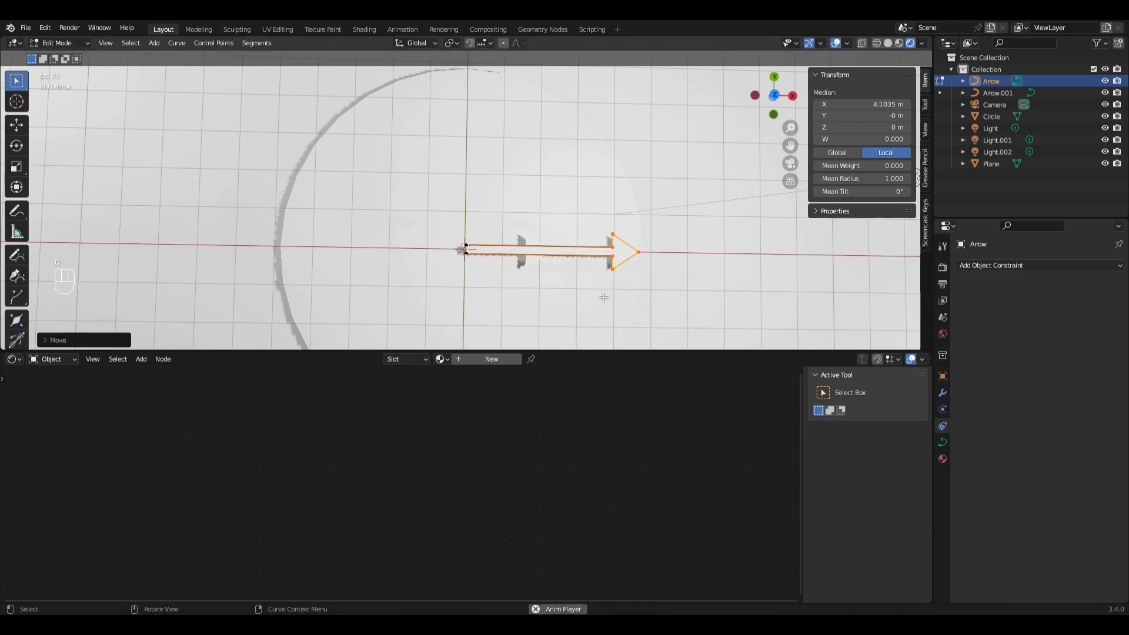
pyautogui.press('Tab')
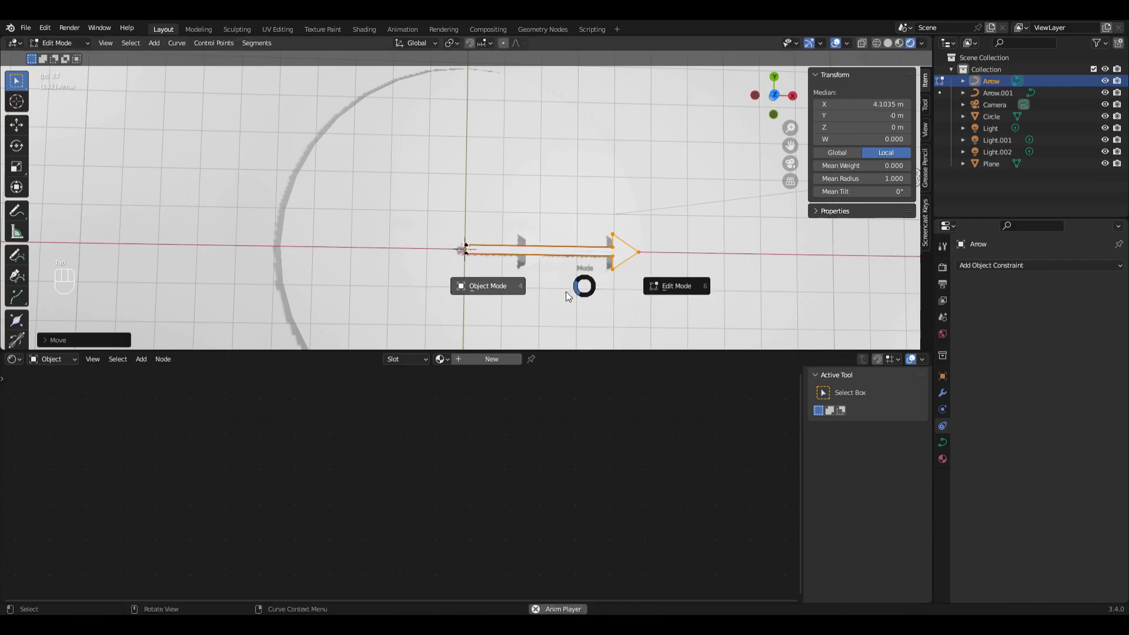
pyautogui.click(513, 291)
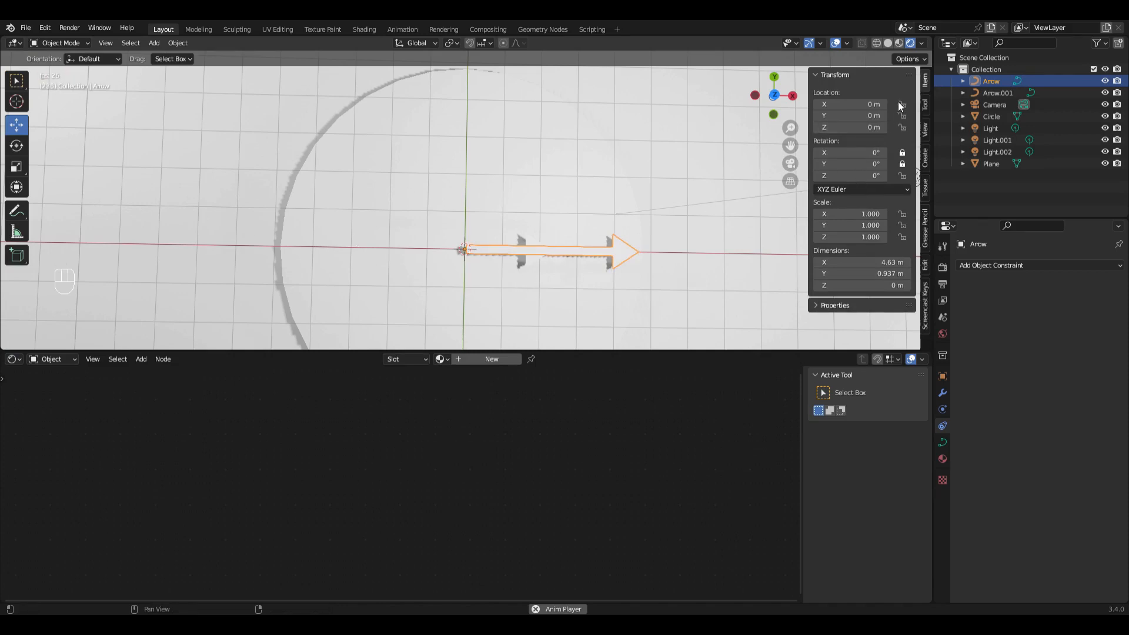
# Lock the X, Y and Z location of both the long arrow and the short arrow.
pyautogui.moveTo(902, 104); pyautogui.dragTo(902, 128)
pyautogui.click(532, 262)
pyautogui.moveTo(901, 102); pyautogui.dragTo(901, 128)
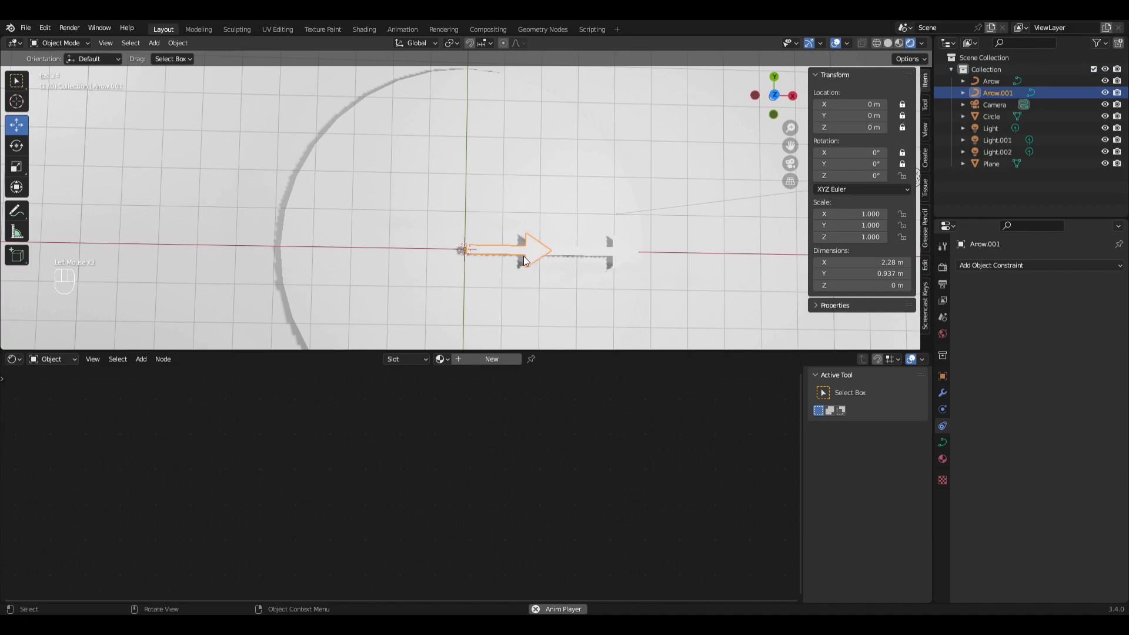
# Add a driver to the long arrow's Z rotation and set Arrow.001 as the object of its input variable.
pyautogui.click(624, 251)
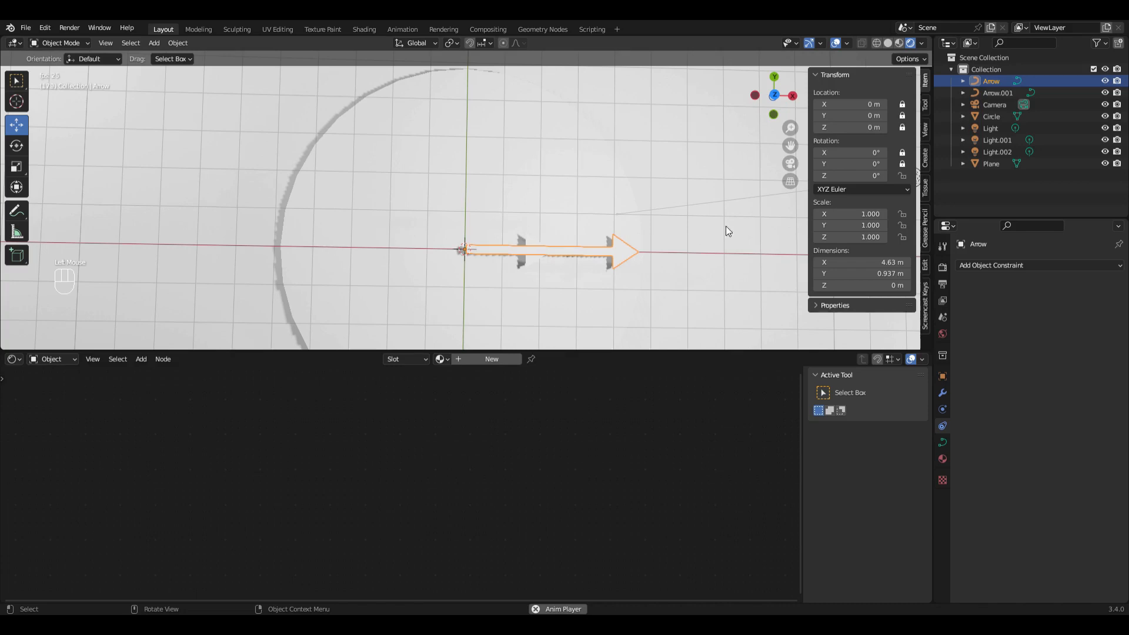
pyautogui.rightClick(868, 176)
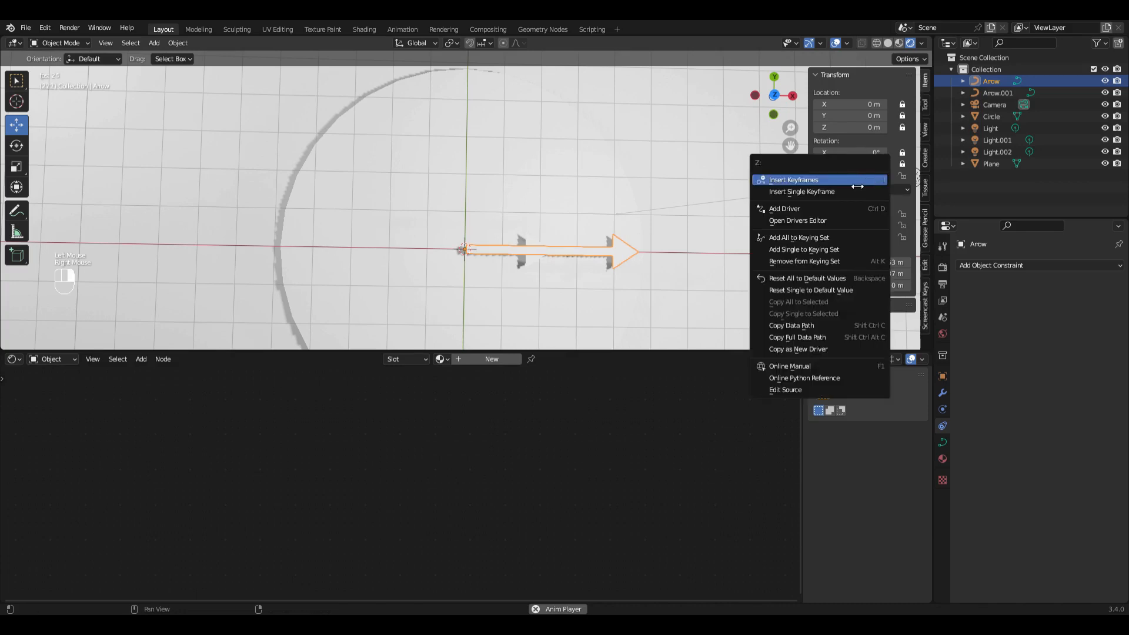
pyautogui.click(834, 214)
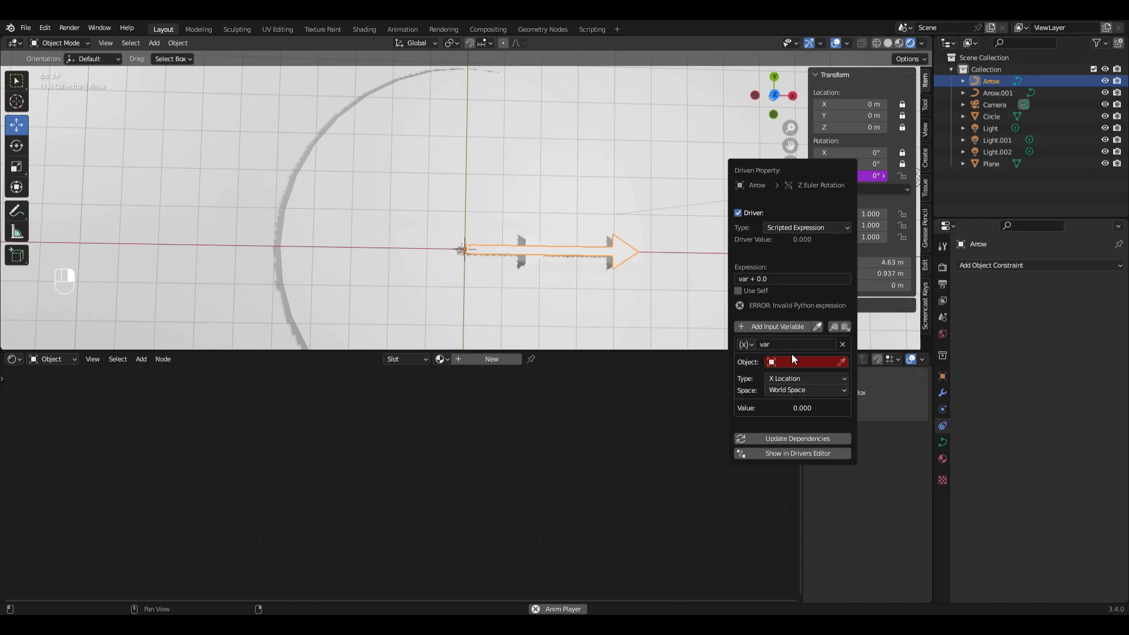
pyautogui.click(809, 362)
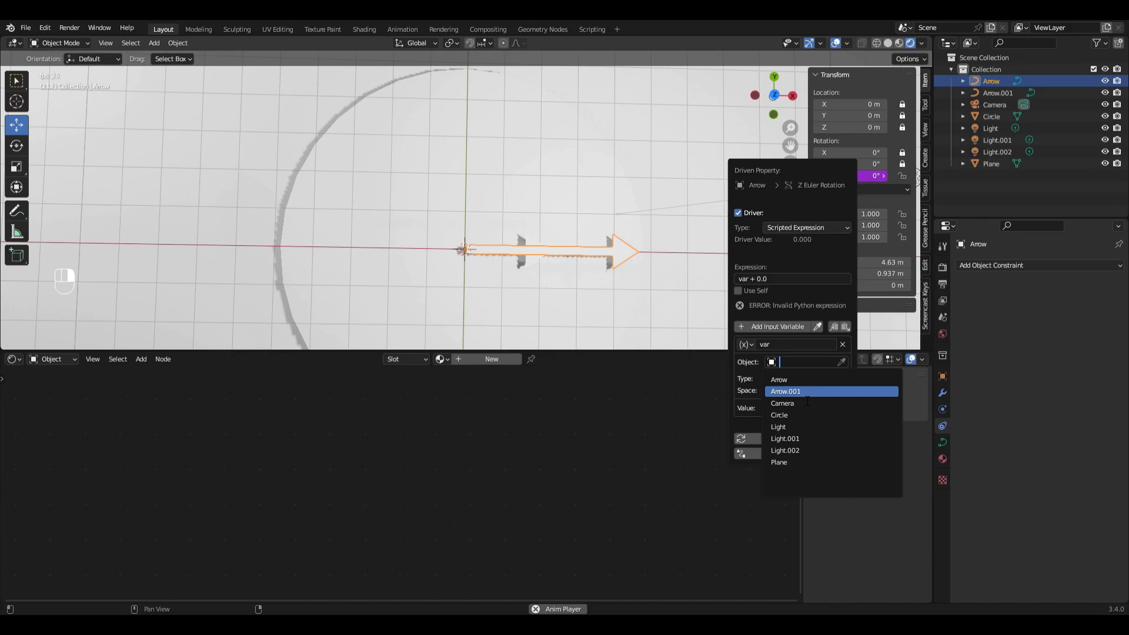
pyautogui.click(805, 392)
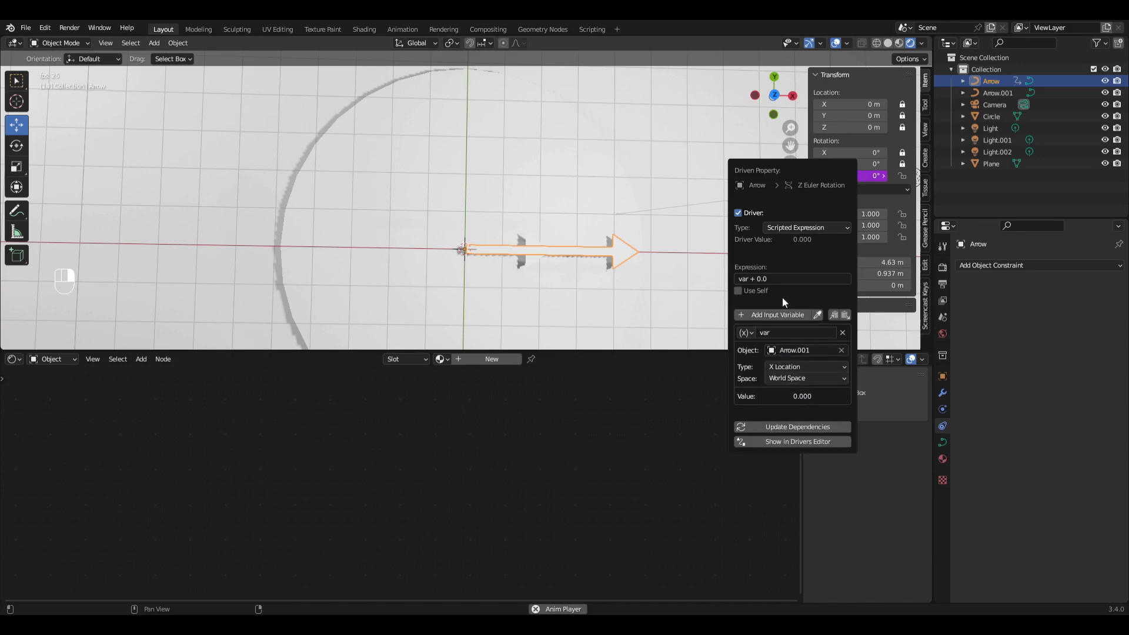
# Set the long arrow's driver expression to var *12 and its input variable type to Z Rotation.
pyautogui.click(751, 279)
pyautogui.moveTo(750, 279); pyautogui.dragTo(793, 284)
pyautogui.press('BackSpace')
pyautogui.write('*12')
pyautogui.click(816, 366)
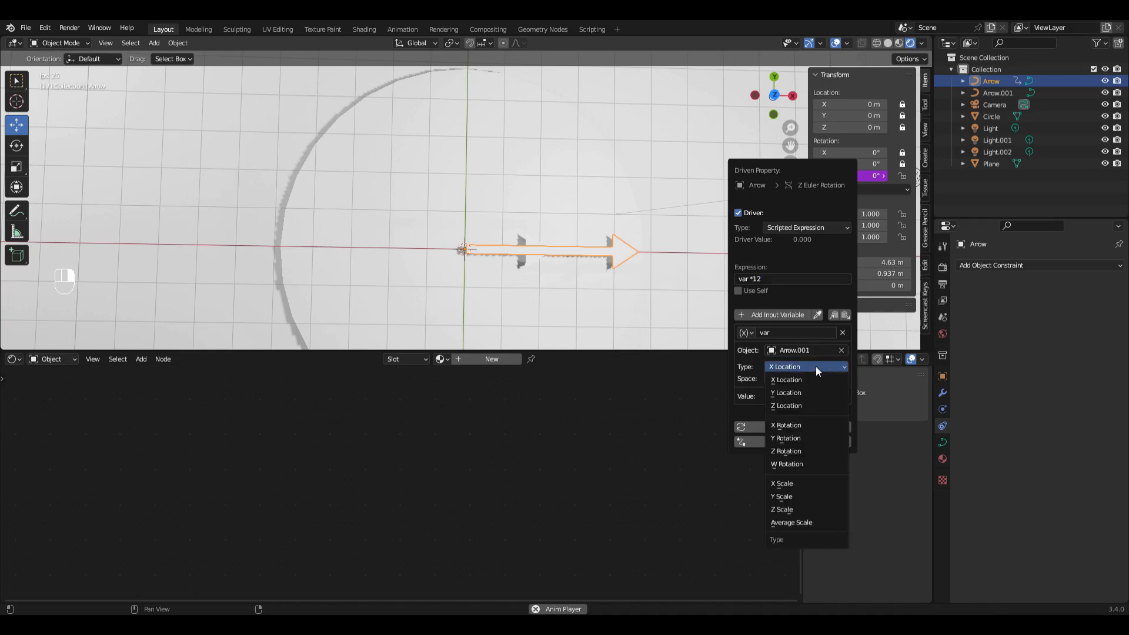
pyautogui.click(817, 451)
pyautogui.click(653, 319)
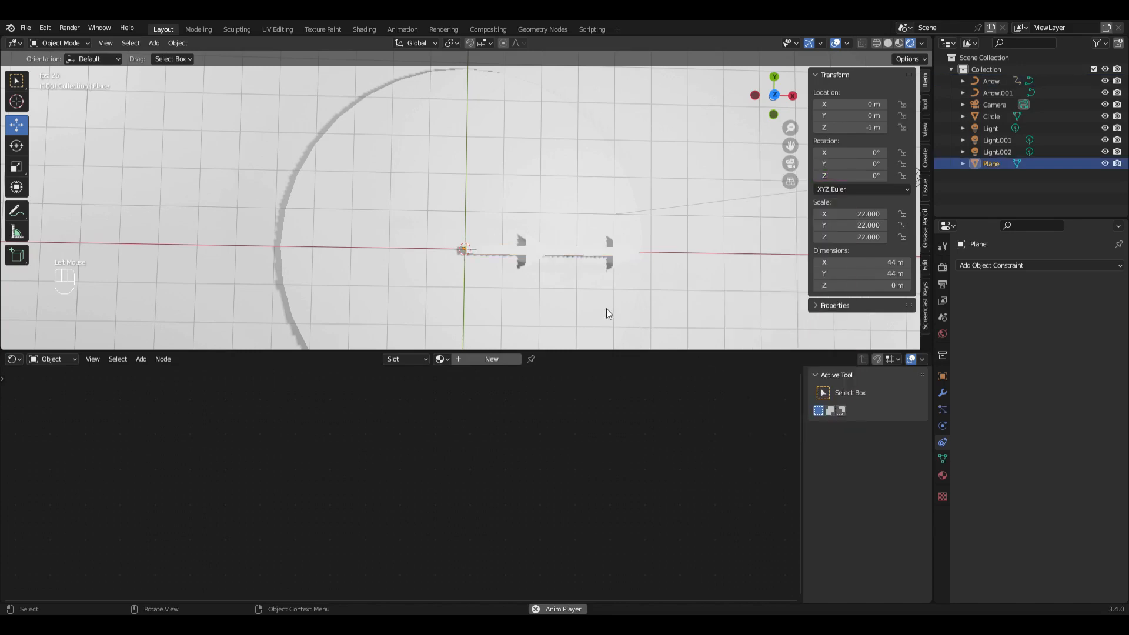
# Test the driver by rotating the short arrow through full turns, cancelling the rotation each time.
pyautogui.click(527, 261)
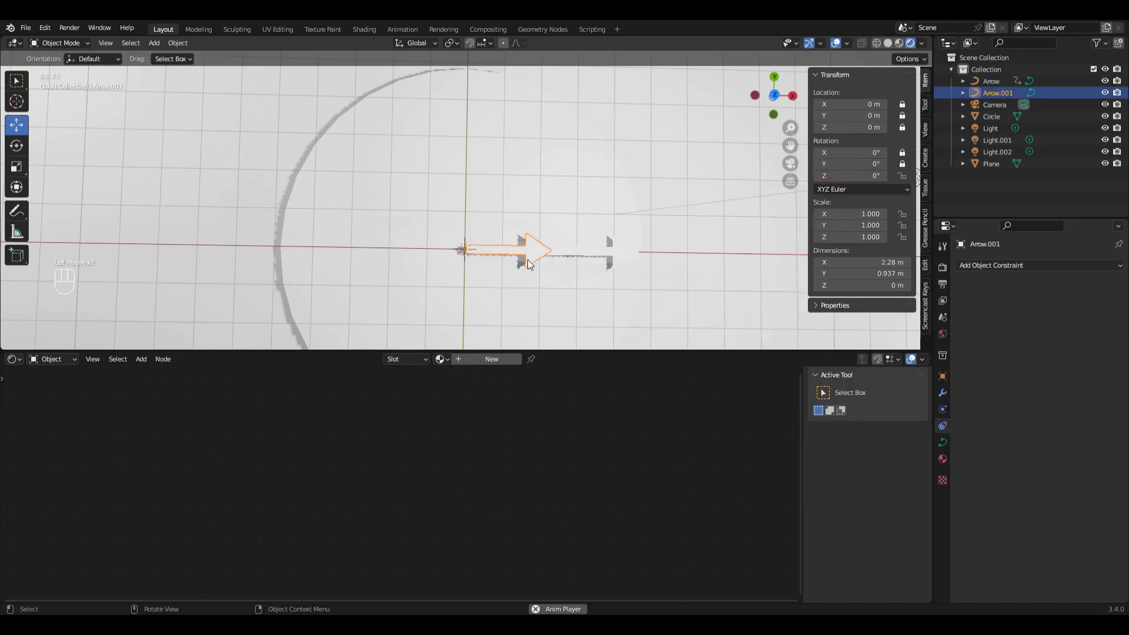
pyautogui.press('r')
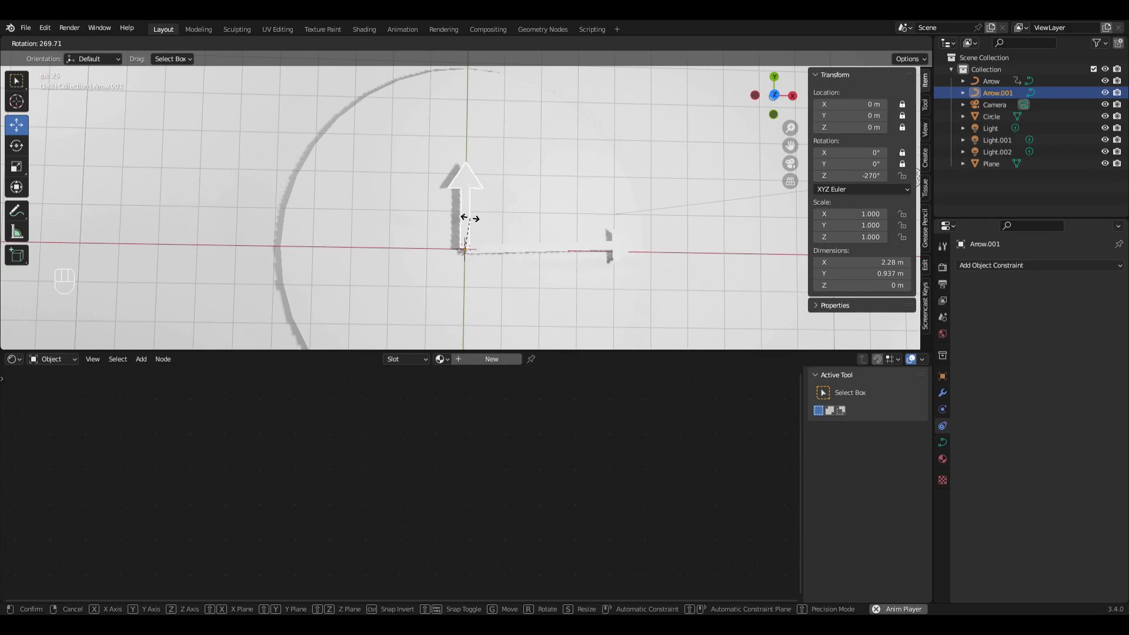
pyautogui.press('Escape')
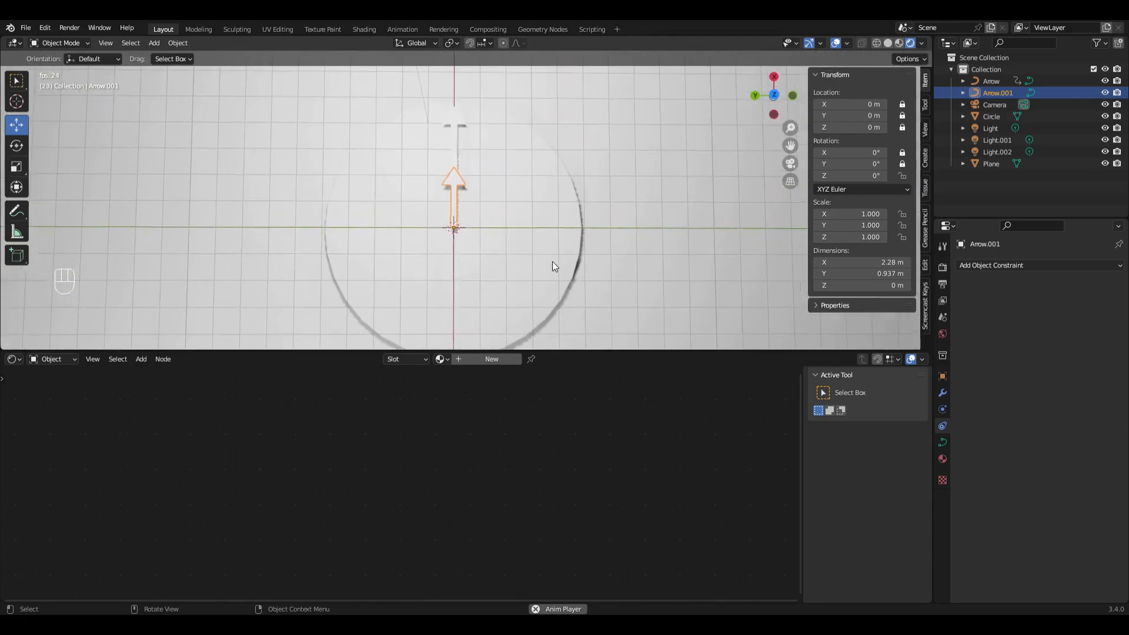
pyautogui.press('r')
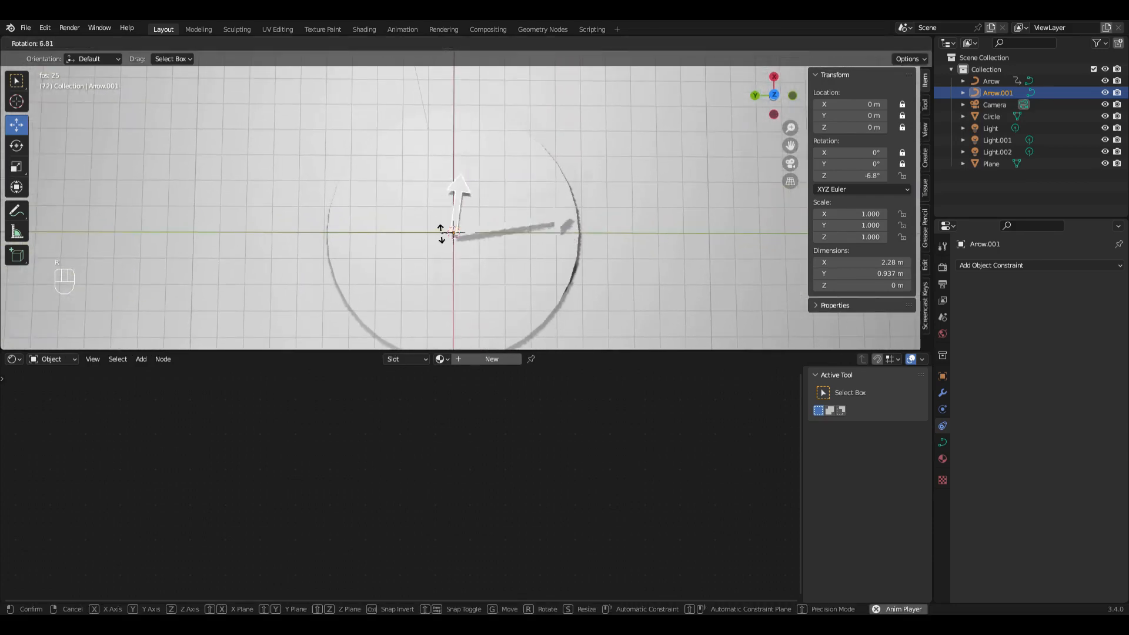
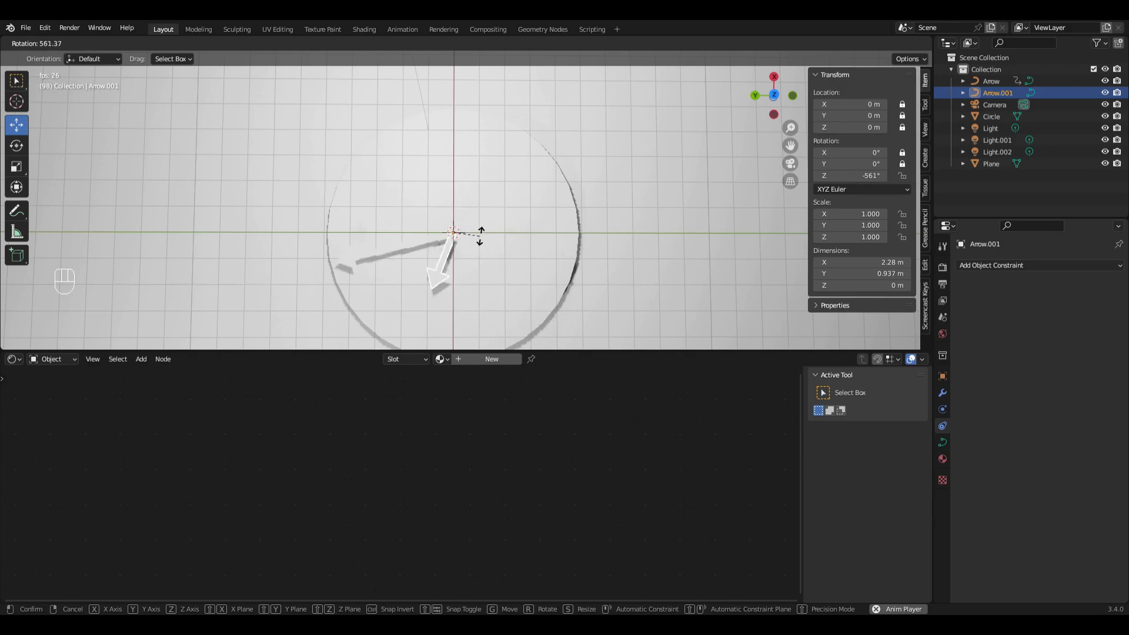
pyautogui.press('Escape')
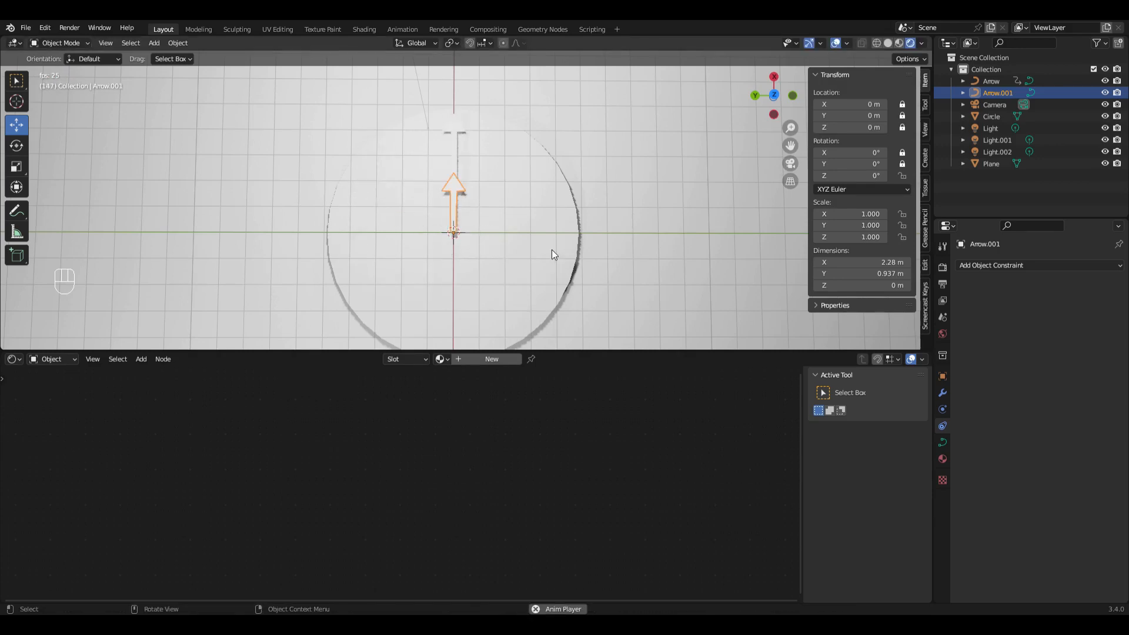
# Delete the short arrow, the long arrow and the circular disc.
pyautogui.press('Delete')
pyautogui.click(453, 143)
pyautogui.press('Delete')
pyautogui.click(482, 196)
pyautogui.press('Delete')
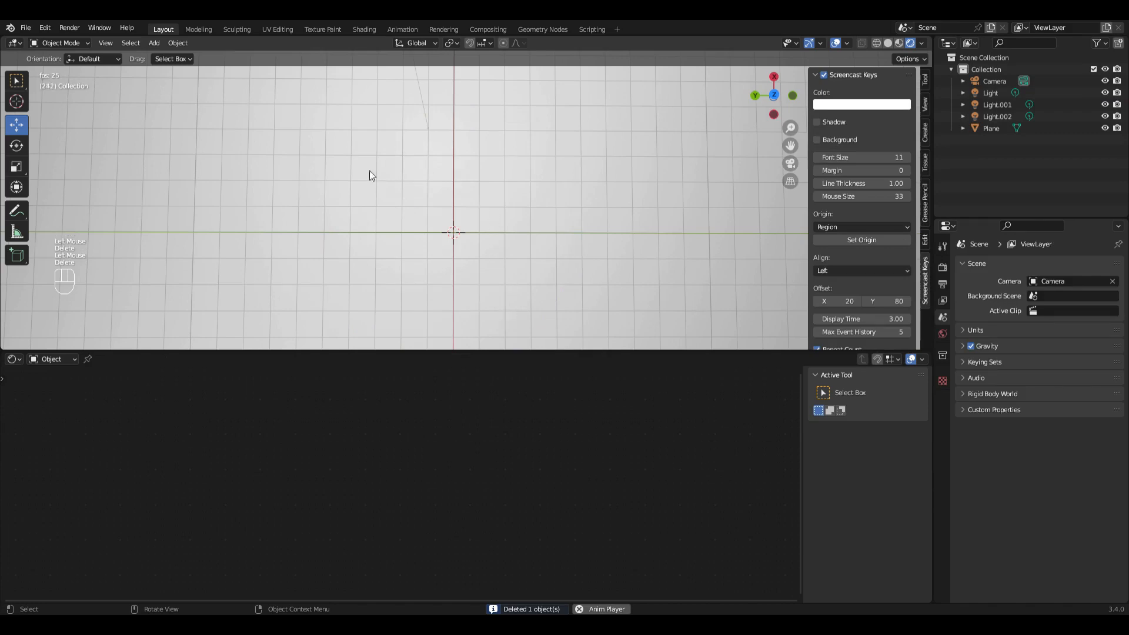
# Add a Gear mesh at the world origin.
pyautogui.click(154, 43)
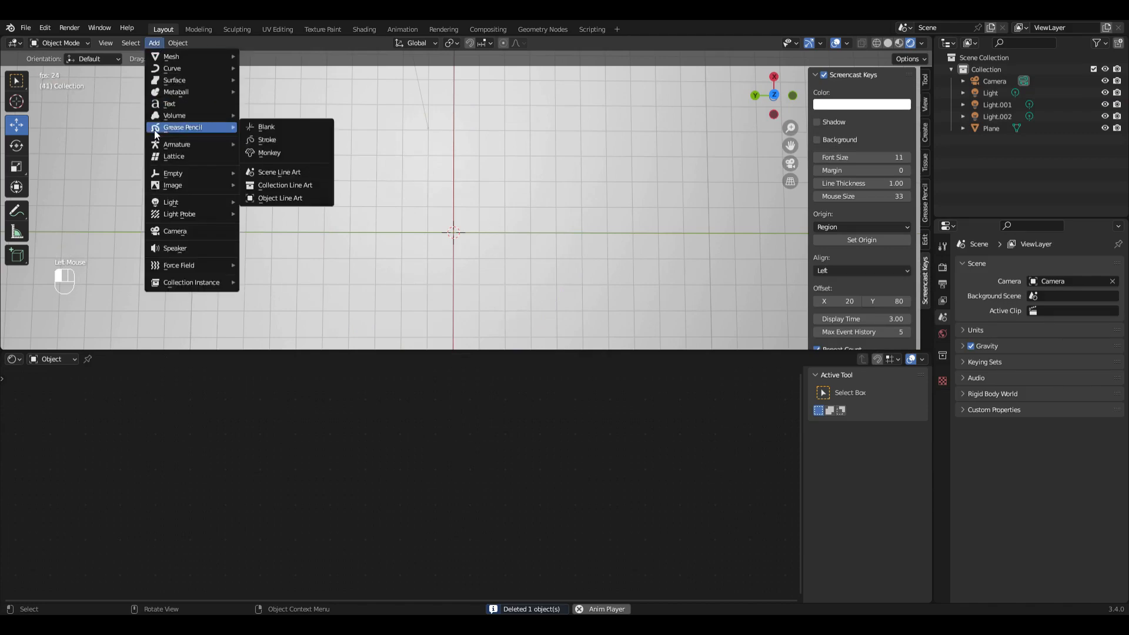
pyautogui.moveTo(189, 57)
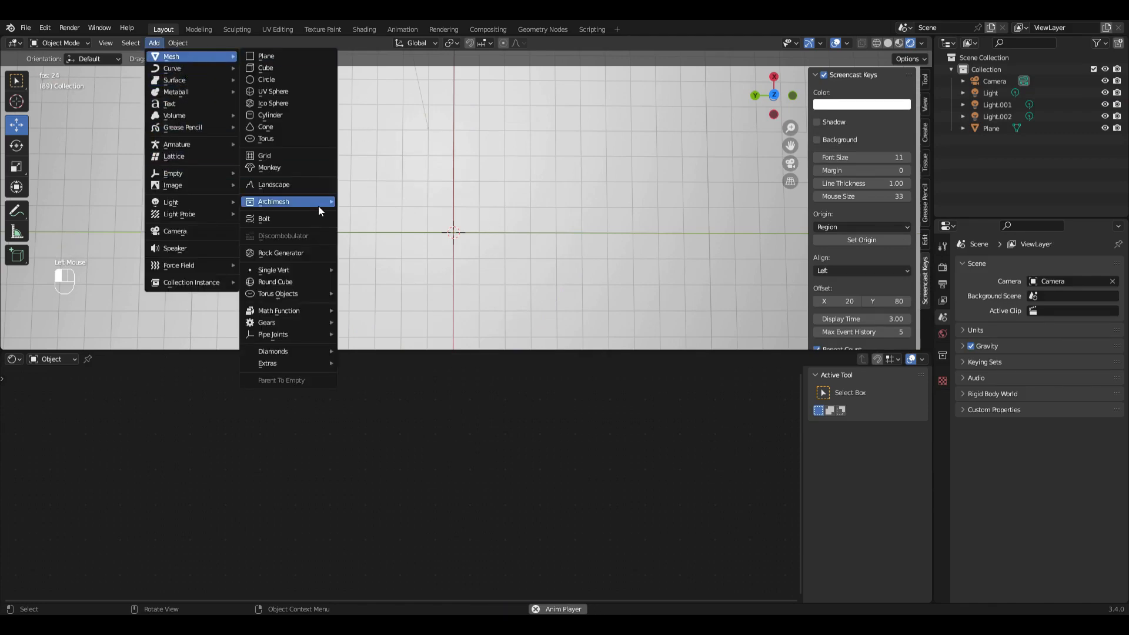
pyautogui.moveTo(290, 323)
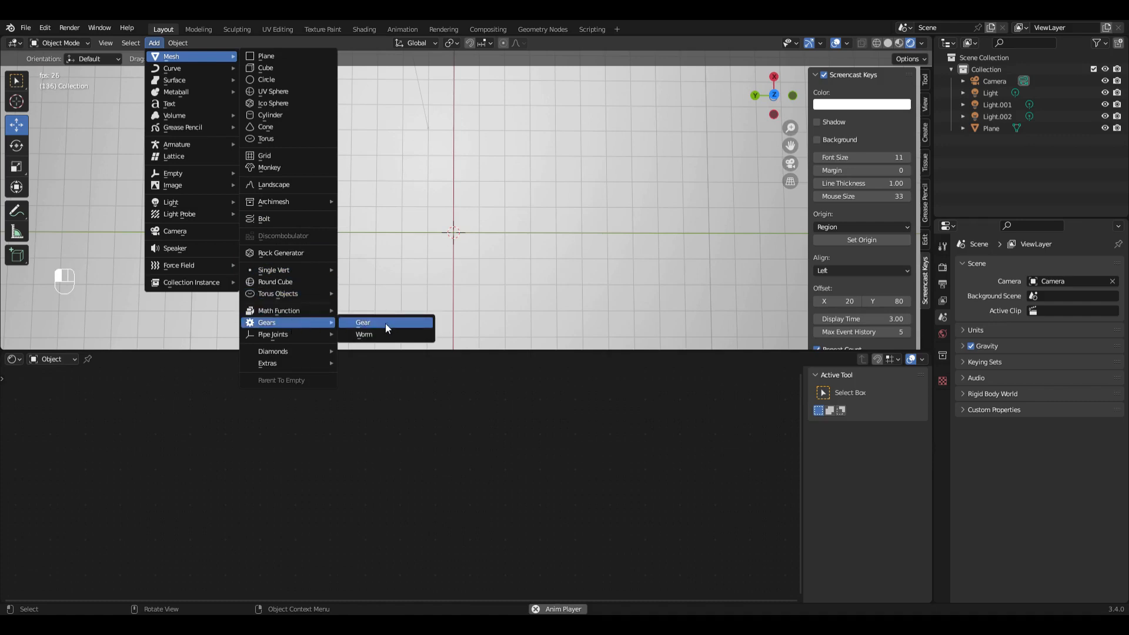
pyautogui.click(386, 323)
pyautogui.scroll(5, 527, 282)
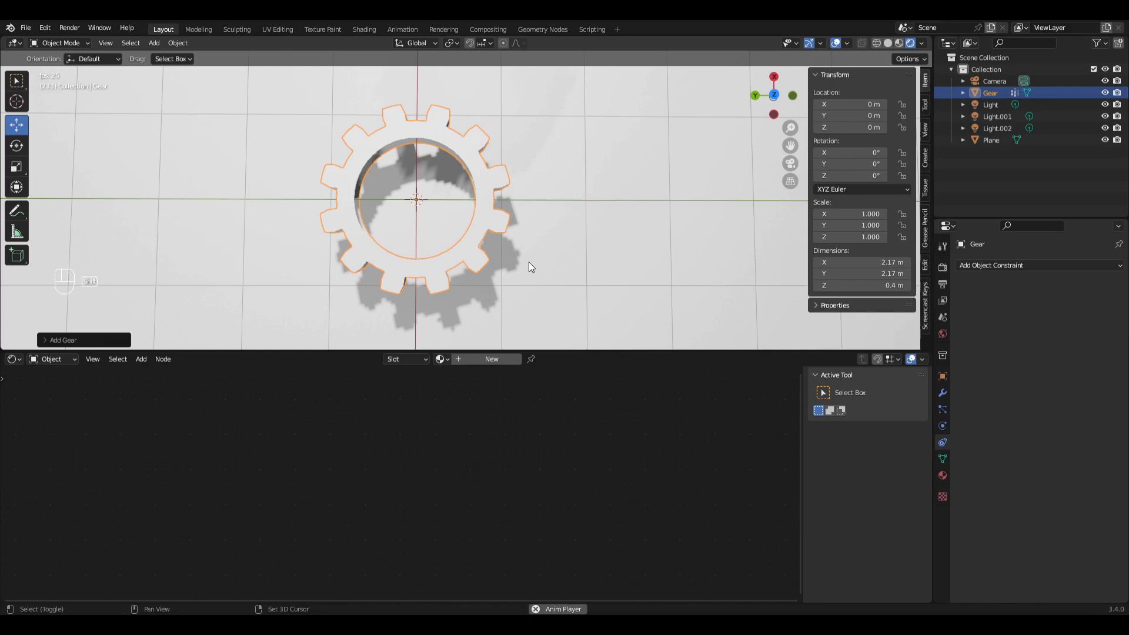
# Duplicate the gear and move the copy about 2.06 m along X beside the original.
pyautogui.hotkey('shift', 'd')
pyautogui.rightClick(534, 267)
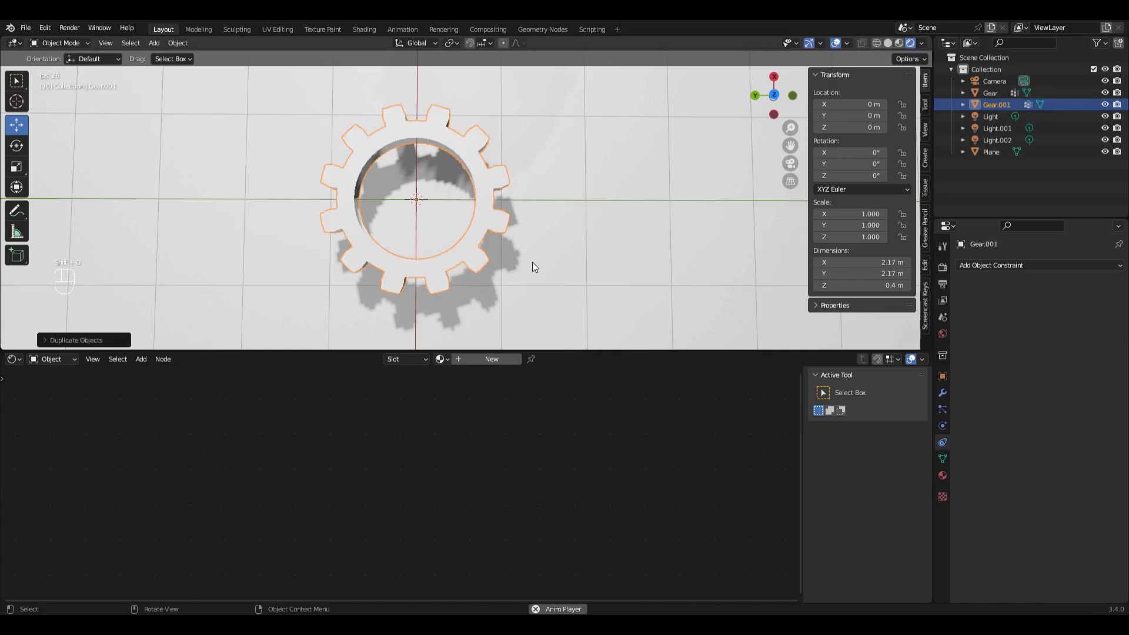
pyautogui.press('g')
pyautogui.press('x')
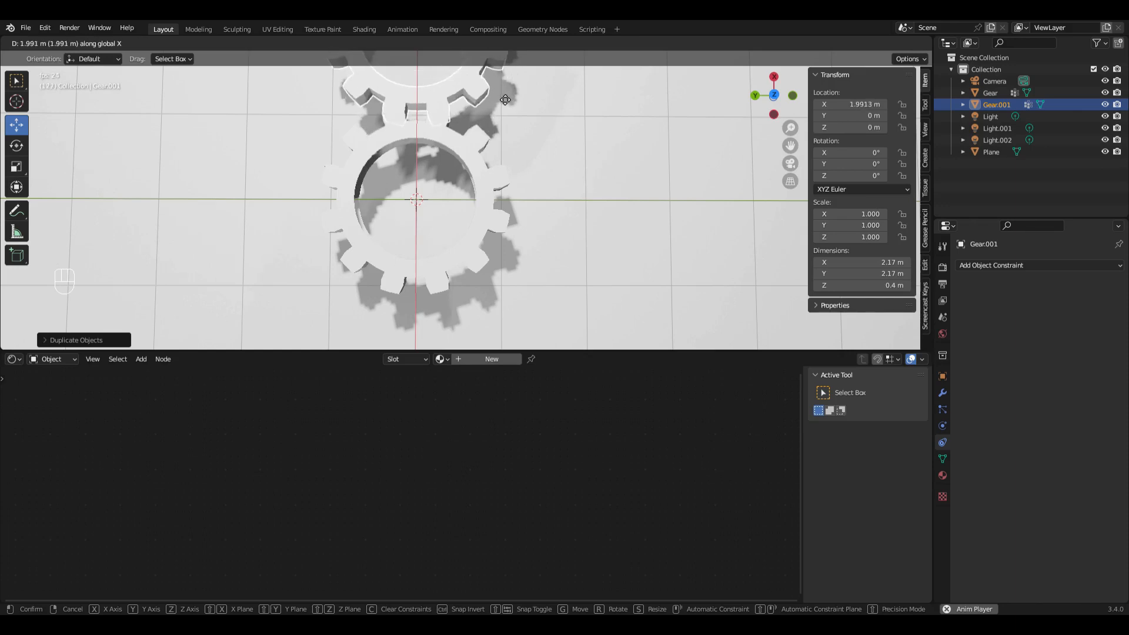
pyautogui.click(505, 97)
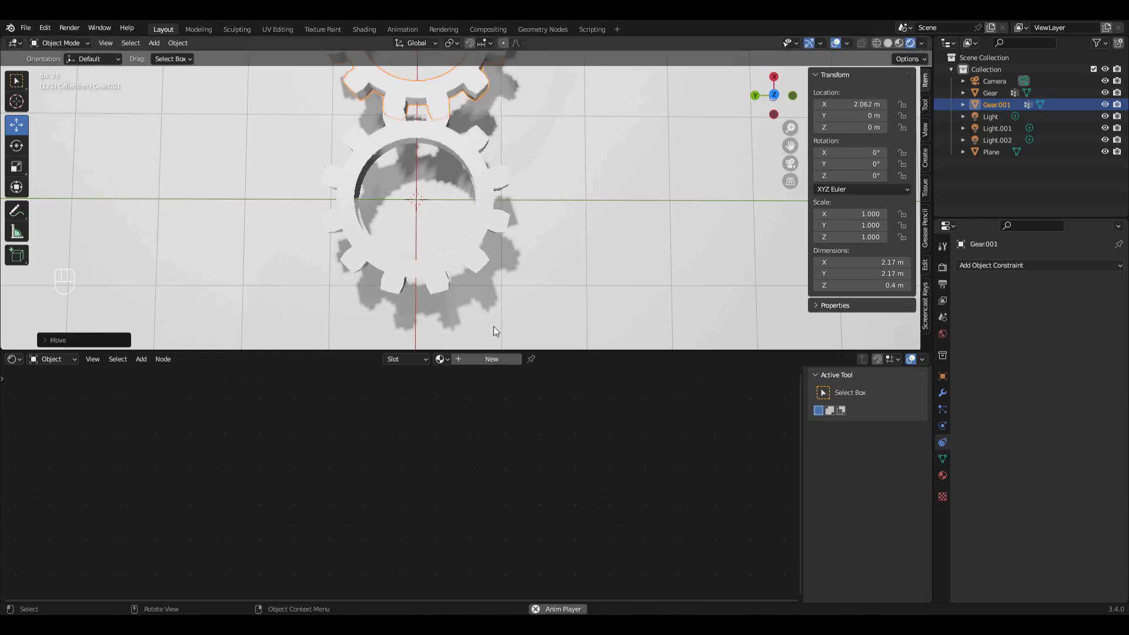
# Rotate the duplicated gear about 14.6° so its teeth mesh with the original, and apply all its transforms.
pyautogui.press('r')
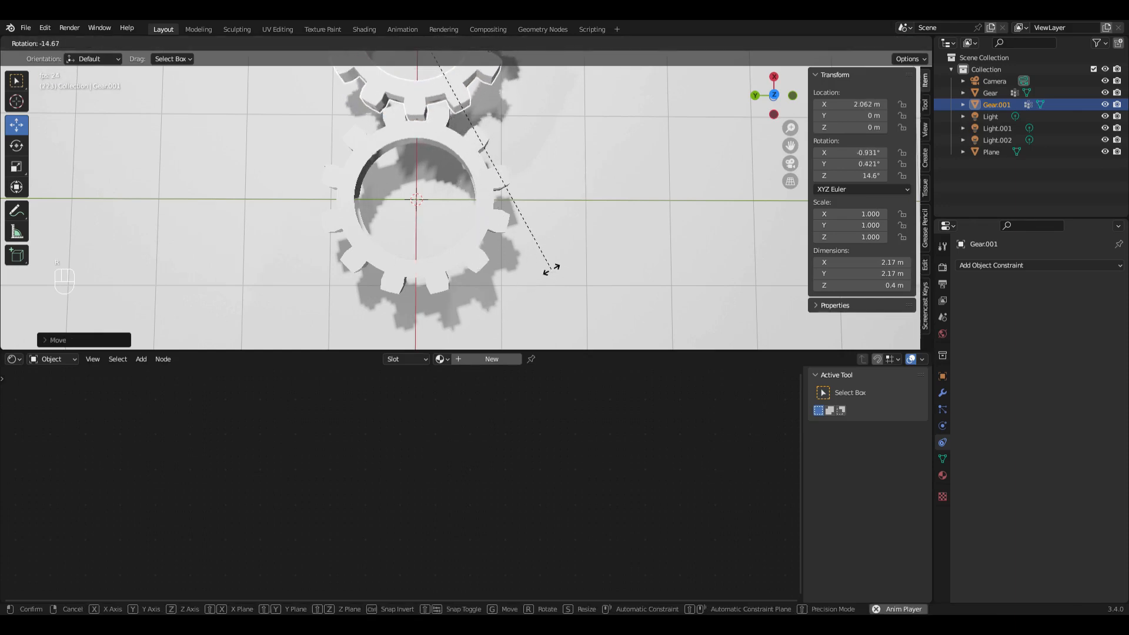
pyautogui.click(551, 269)
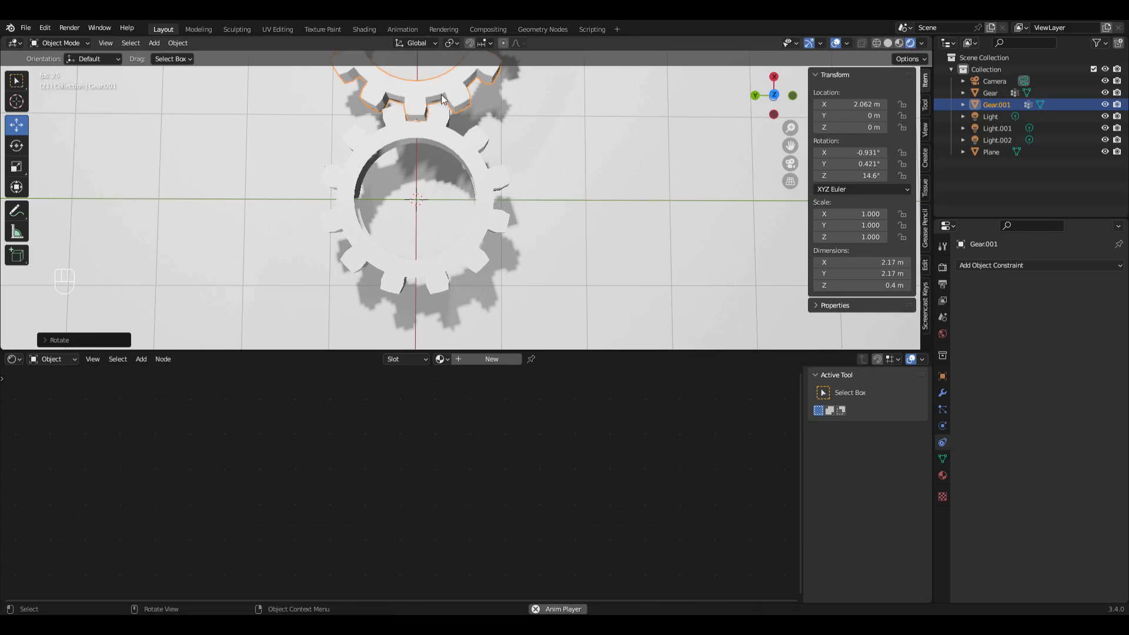
pyautogui.click(174, 46)
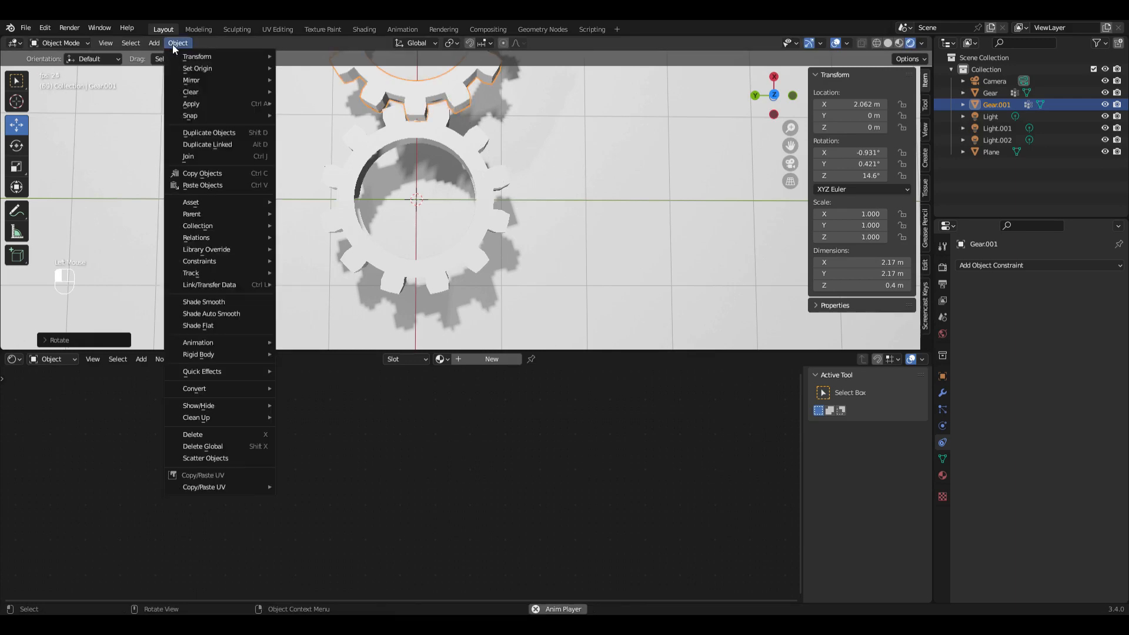
pyautogui.moveTo(219, 104)
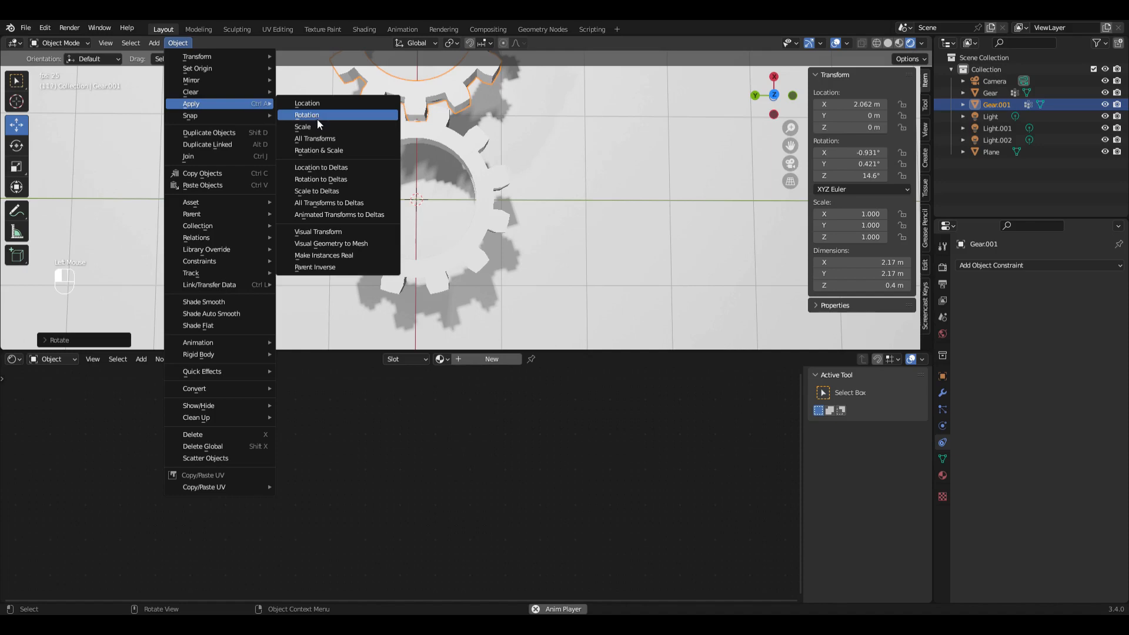
pyautogui.click(326, 138)
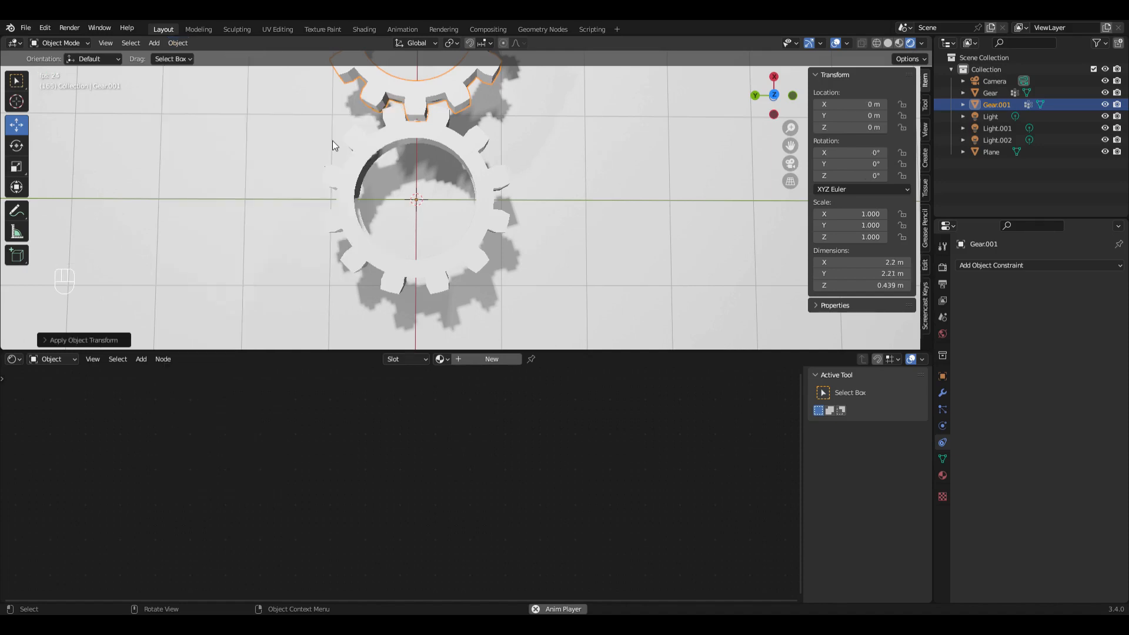
# Lock the X, Y and Z location and the X and Y rotation of both gears.
pyautogui.moveTo(544, 204); pyautogui.dragTo(548, 205, button='middle')
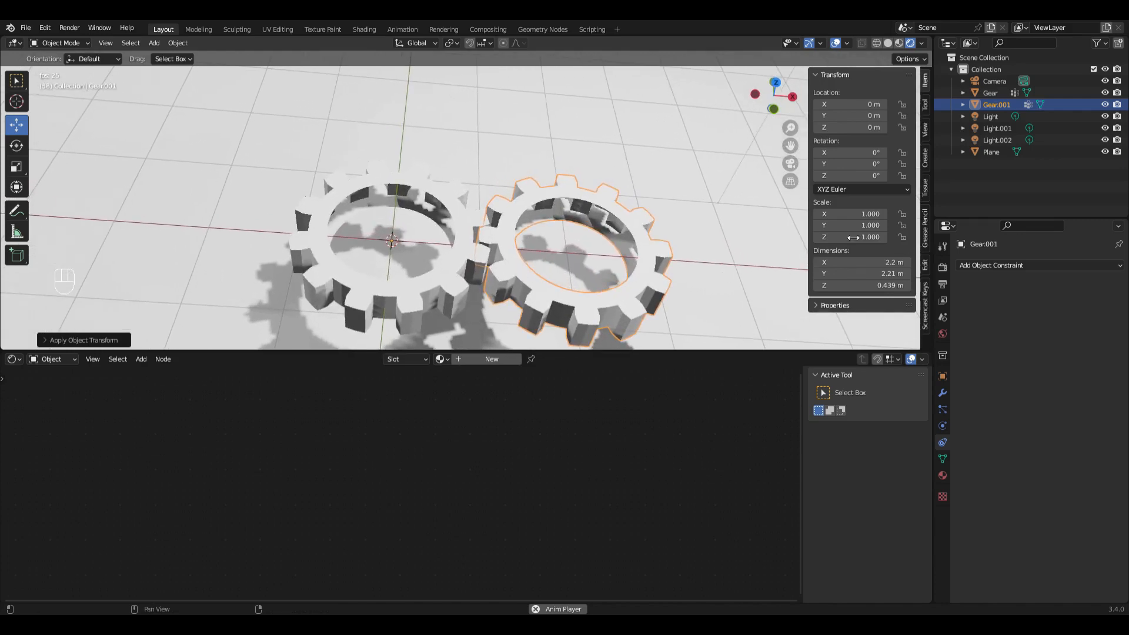
pyautogui.moveTo(897, 101); pyautogui.dragTo(899, 126)
pyautogui.click(460, 236)
pyautogui.click(460, 236)
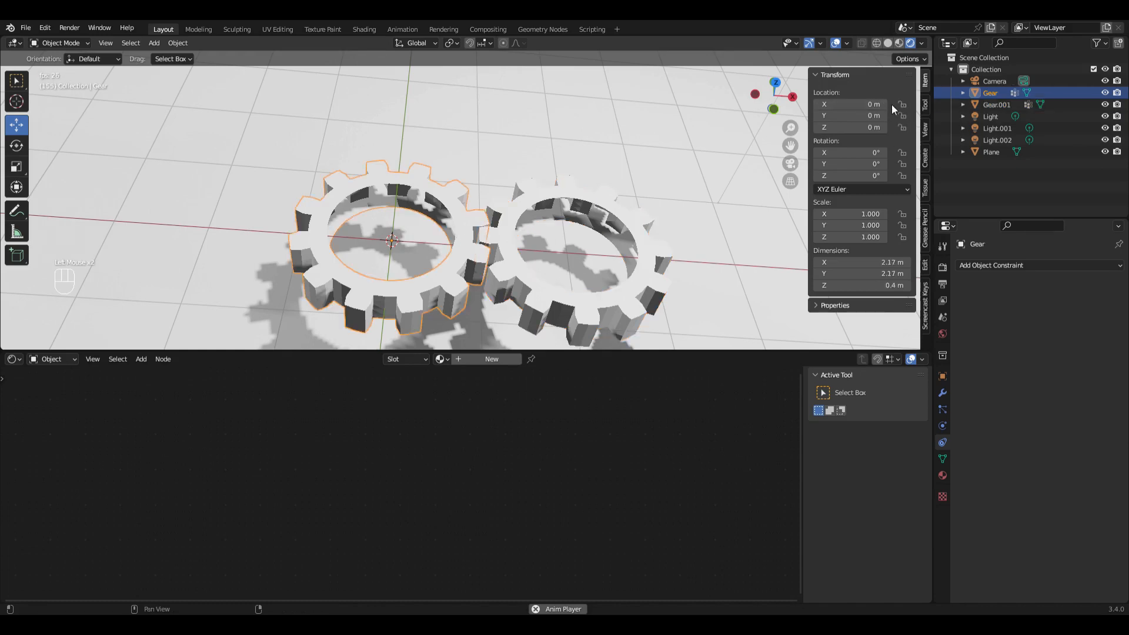
pyautogui.moveTo(900, 153); pyautogui.dragTo(902, 165)
pyautogui.click(665, 254)
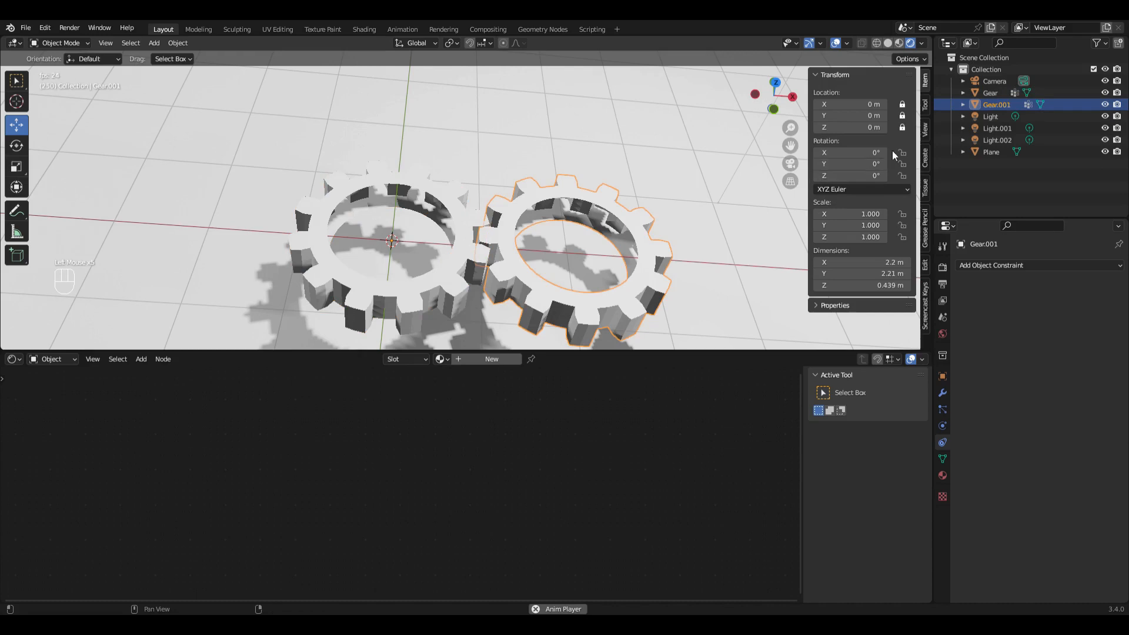
pyautogui.moveTo(902, 153); pyautogui.dragTo(903, 168)
# Add a driver to the duplicated gear's Z rotation, using the Z Rotation of the object Gear as its input variable.
pyautogui.rightClick(871, 177)
pyautogui.click(849, 179)
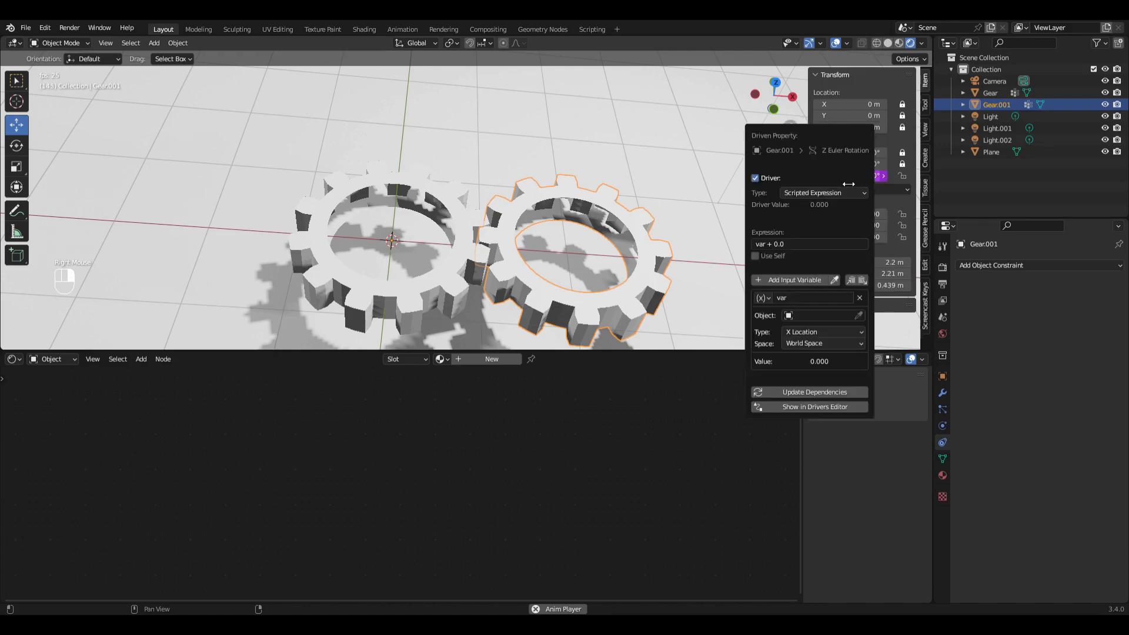
pyautogui.click(814, 327)
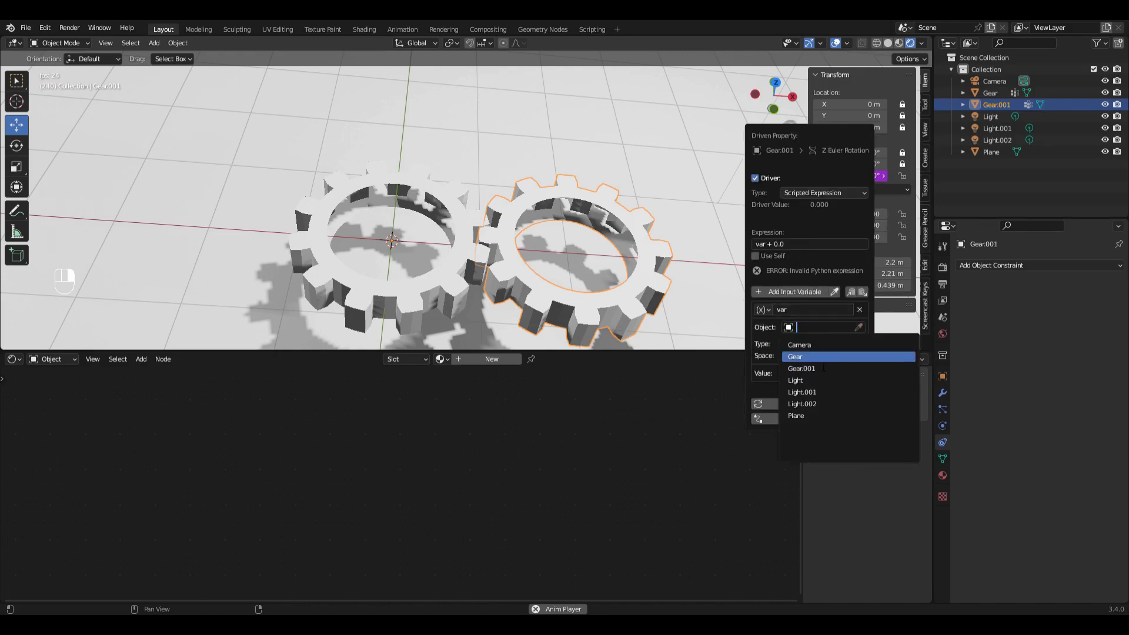
pyautogui.click(822, 360)
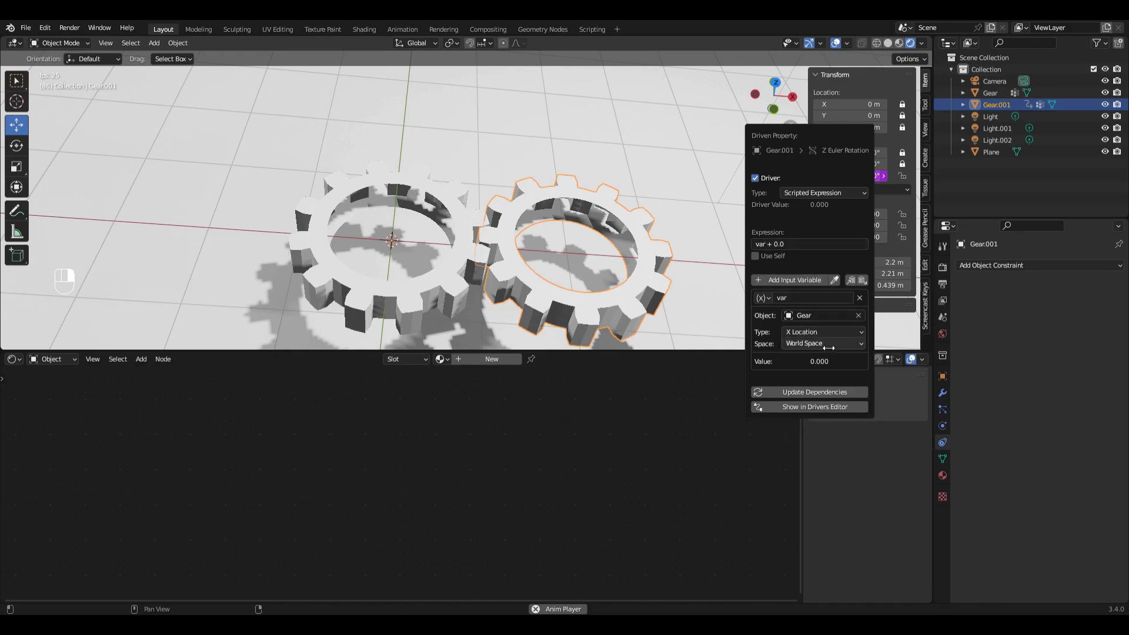
pyautogui.click(818, 333)
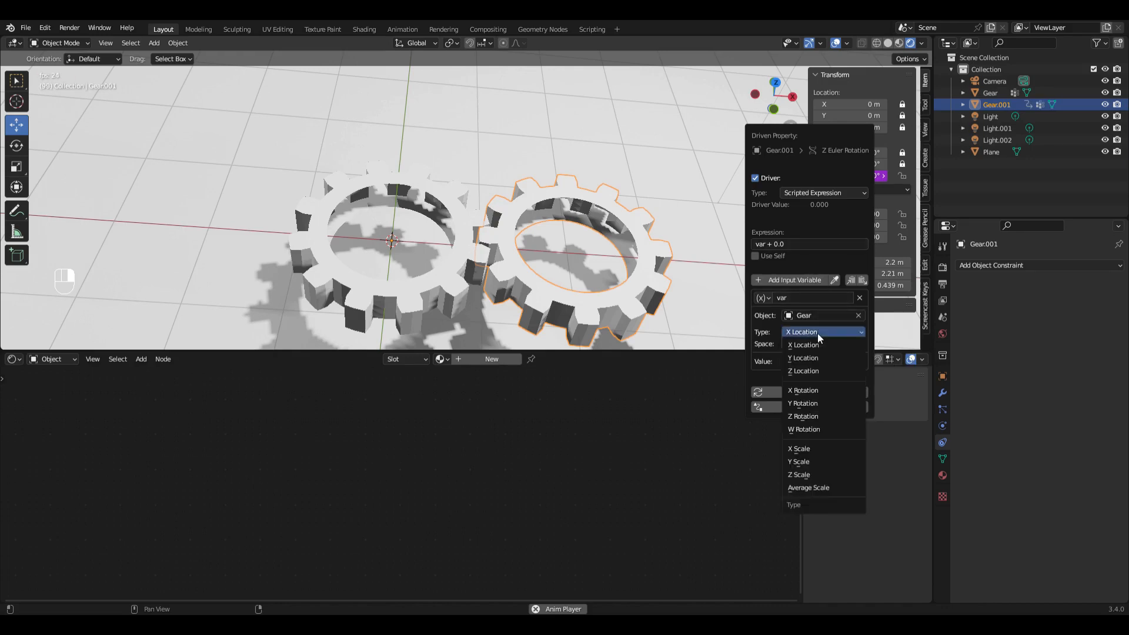
pyautogui.click(833, 417)
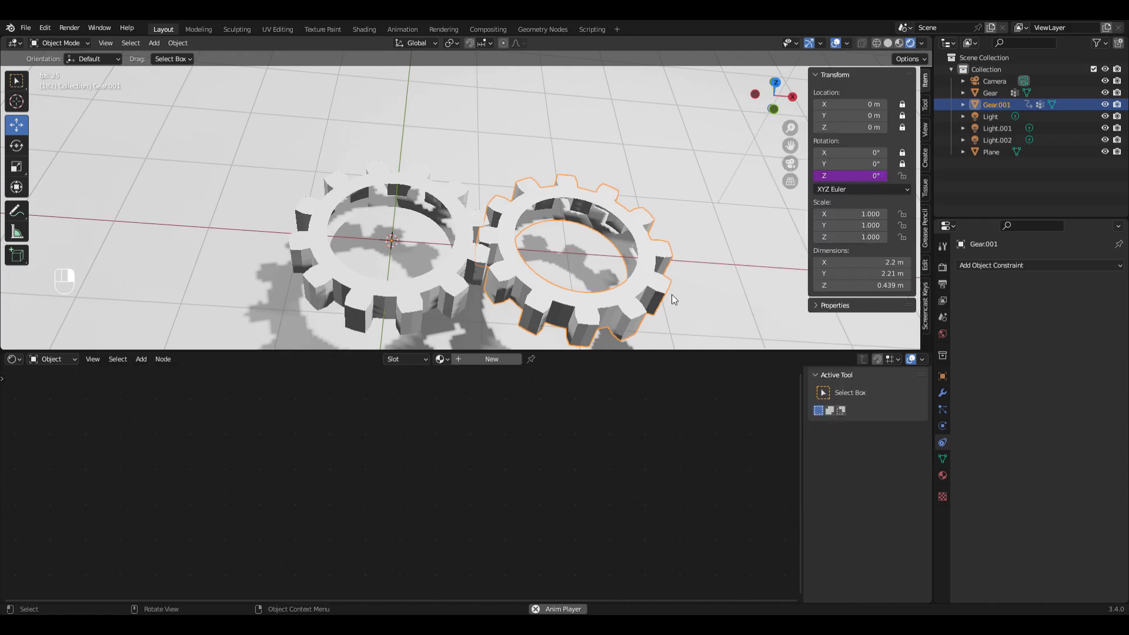
# Test the gear driver by rotating the original gear, cancelling the rotation.
pyautogui.click(433, 285)
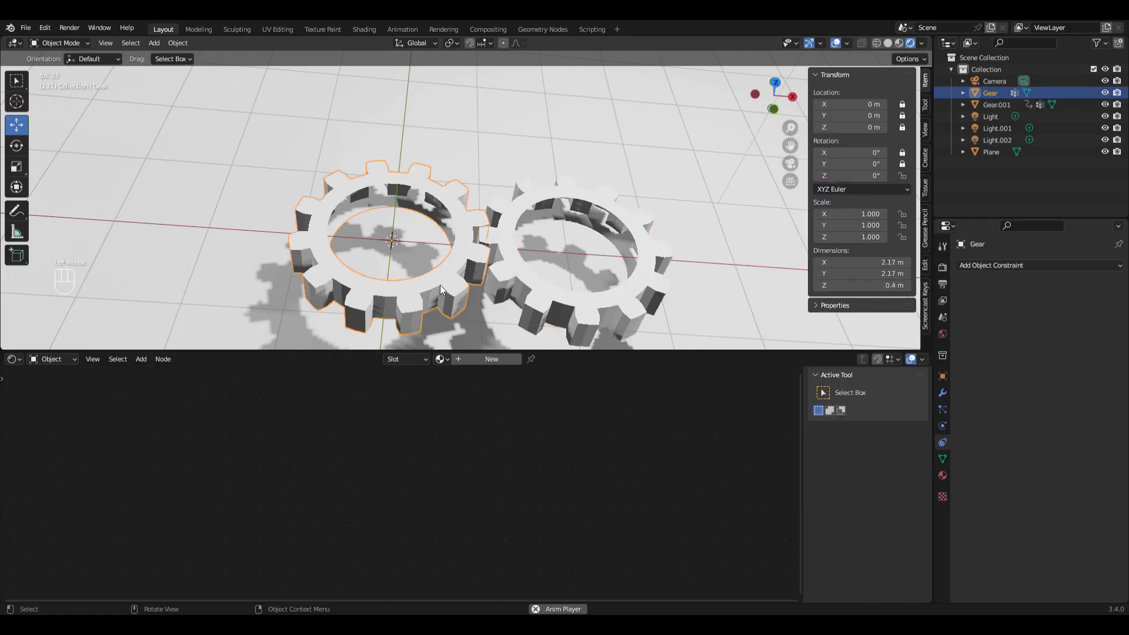
pyautogui.press('r')
pyautogui.rightClick(402, 296)
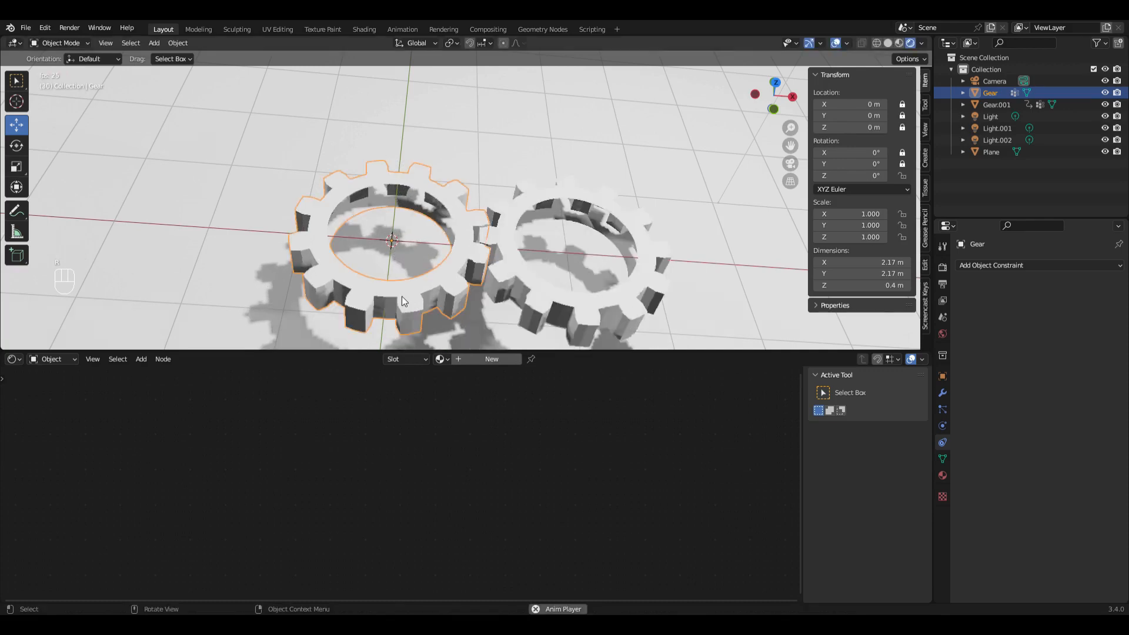
# Set the duplicated gear's origin to its geometry.
pyautogui.click(550, 302)
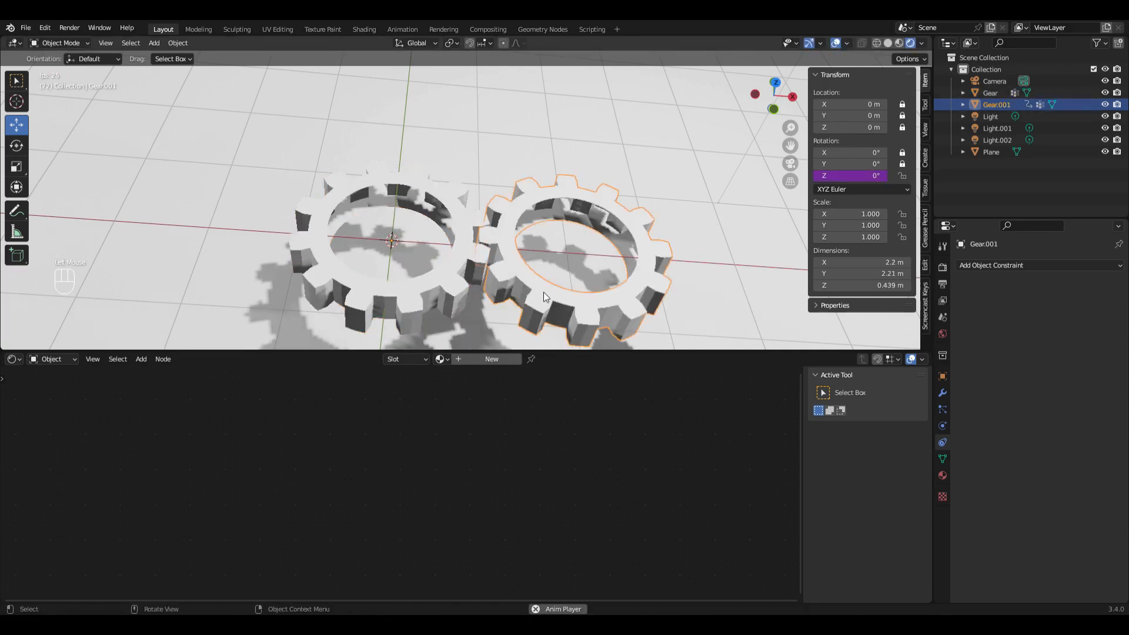
pyautogui.click(178, 43)
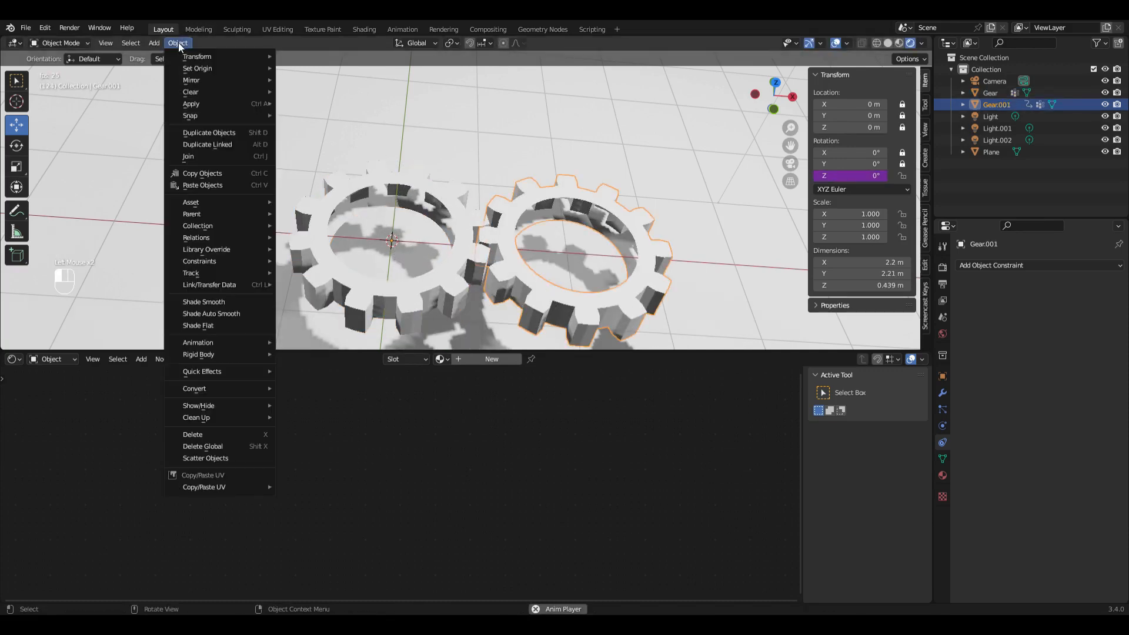
pyautogui.moveTo(202, 69)
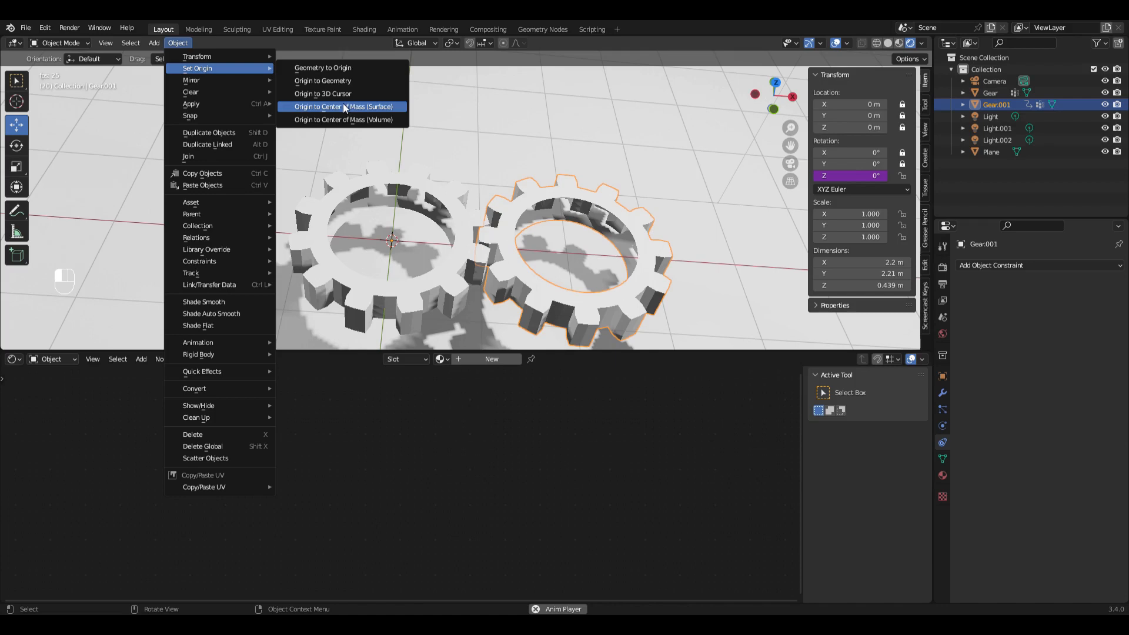
pyautogui.click(340, 80)
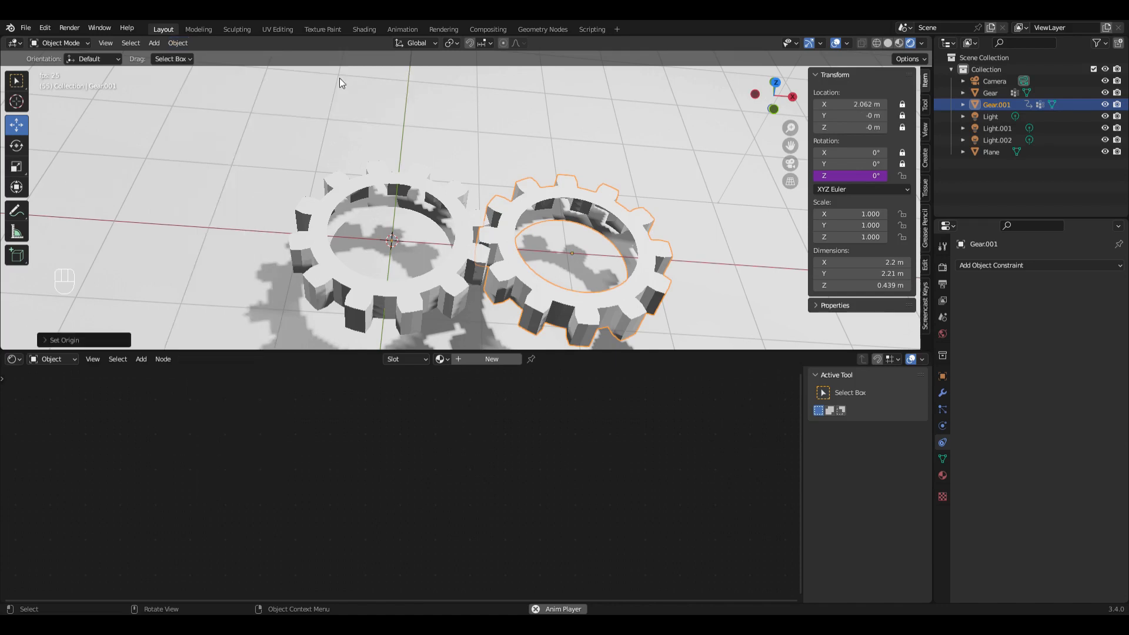
# Rotate the original gear to check how the duplicated gear turns around its new origin, cancelling the rotation.
pyautogui.click(457, 215)
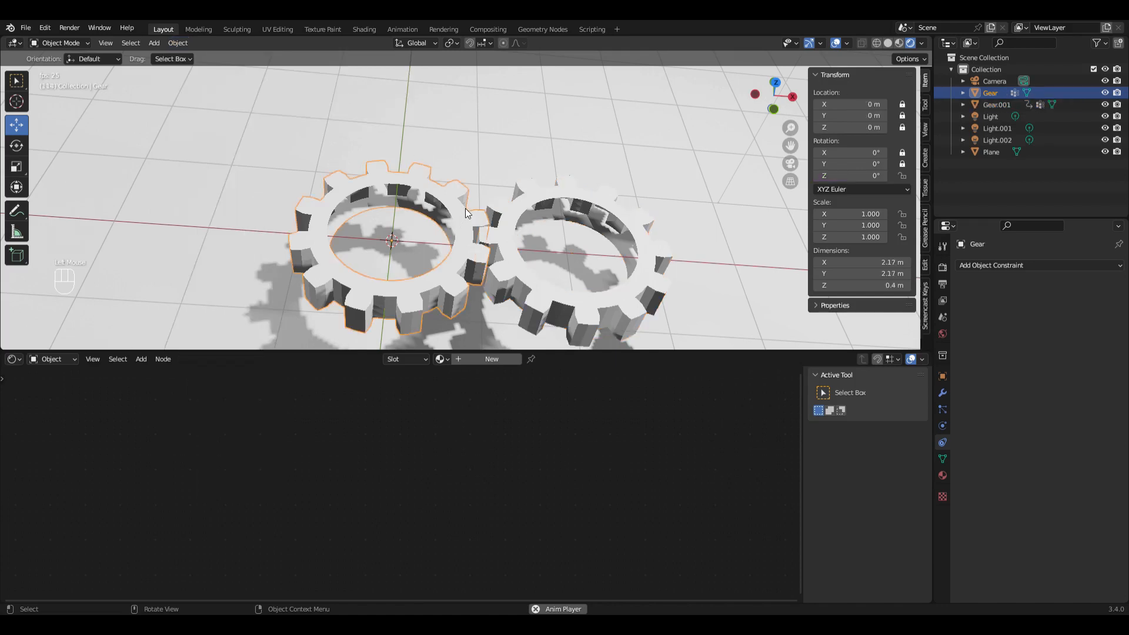
pyautogui.press('r')
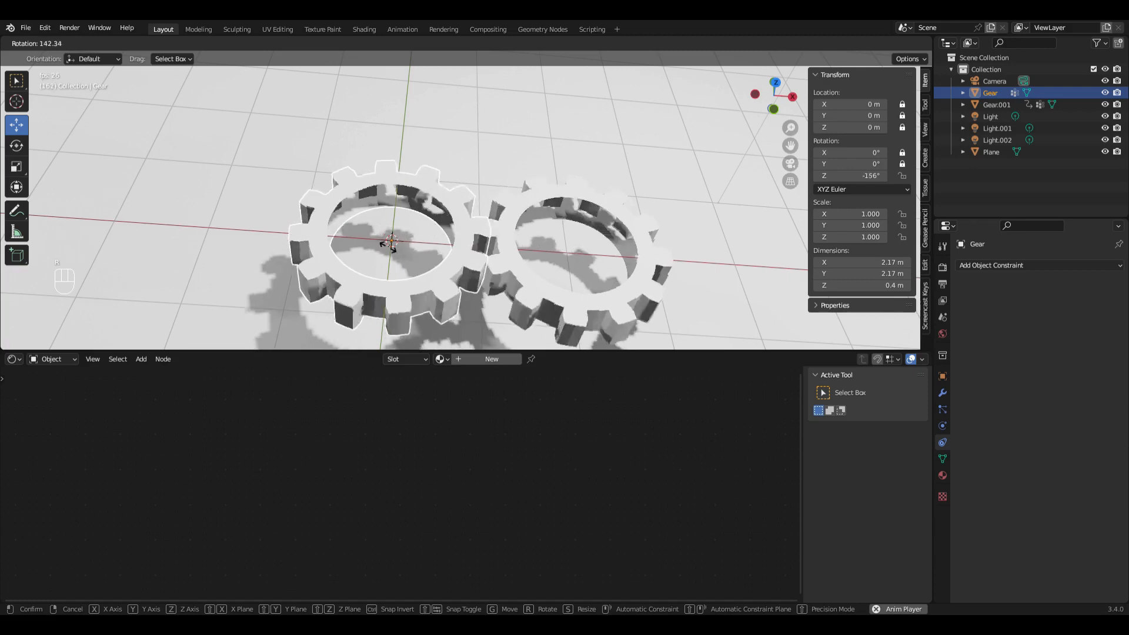
pyautogui.press('Escape')
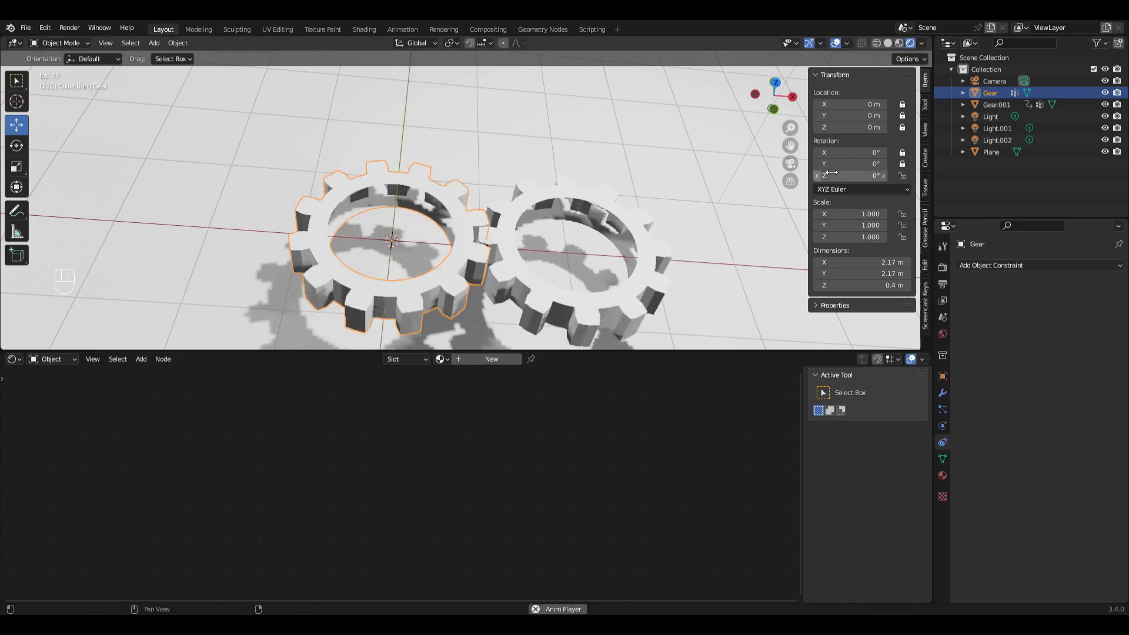
# Edit the driver on the duplicated gear's Z rotation, changing its expression to -var + 0.0.
pyautogui.click(649, 252)
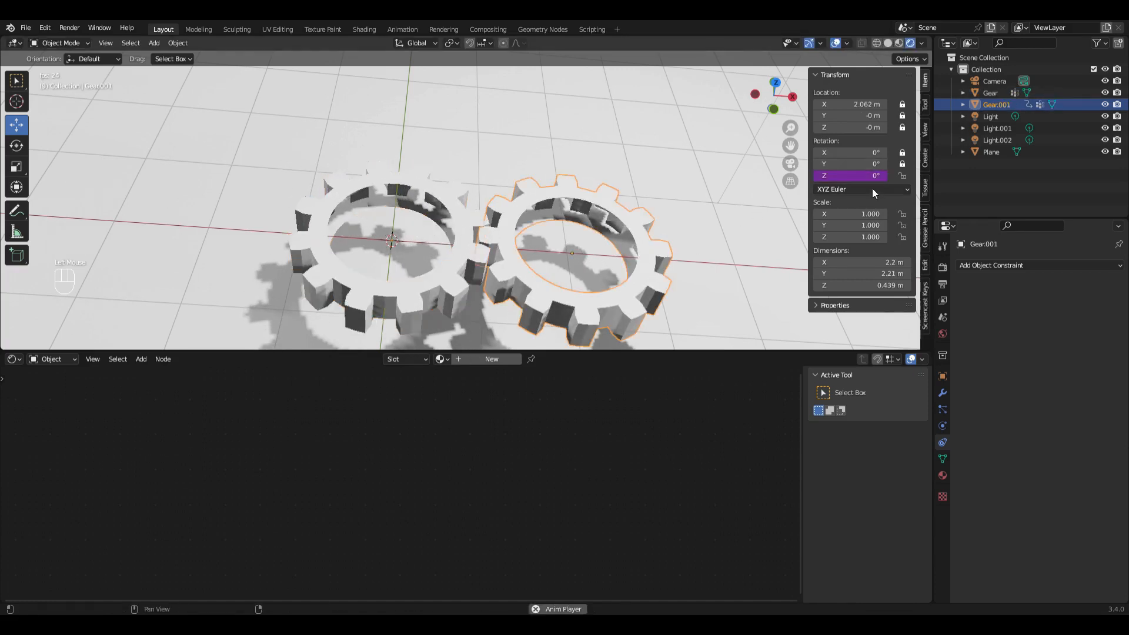
pyautogui.rightClick(872, 176)
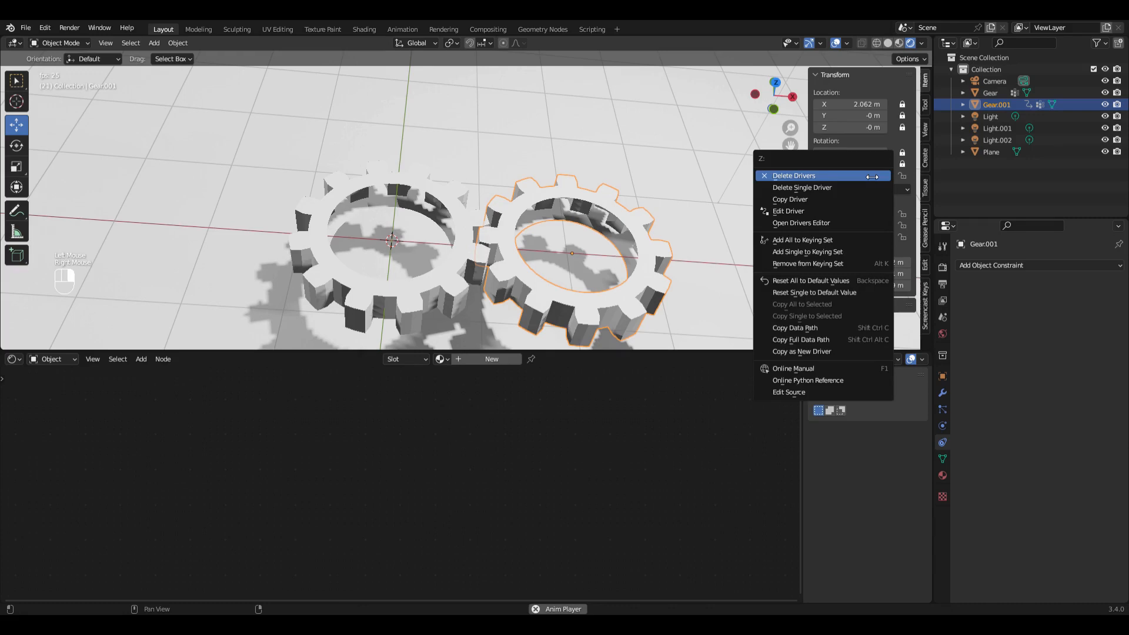
pyautogui.click(830, 211)
pyautogui.click(741, 276)
pyautogui.click(736, 276)
pyautogui.write('-')
pyautogui.press('Return')
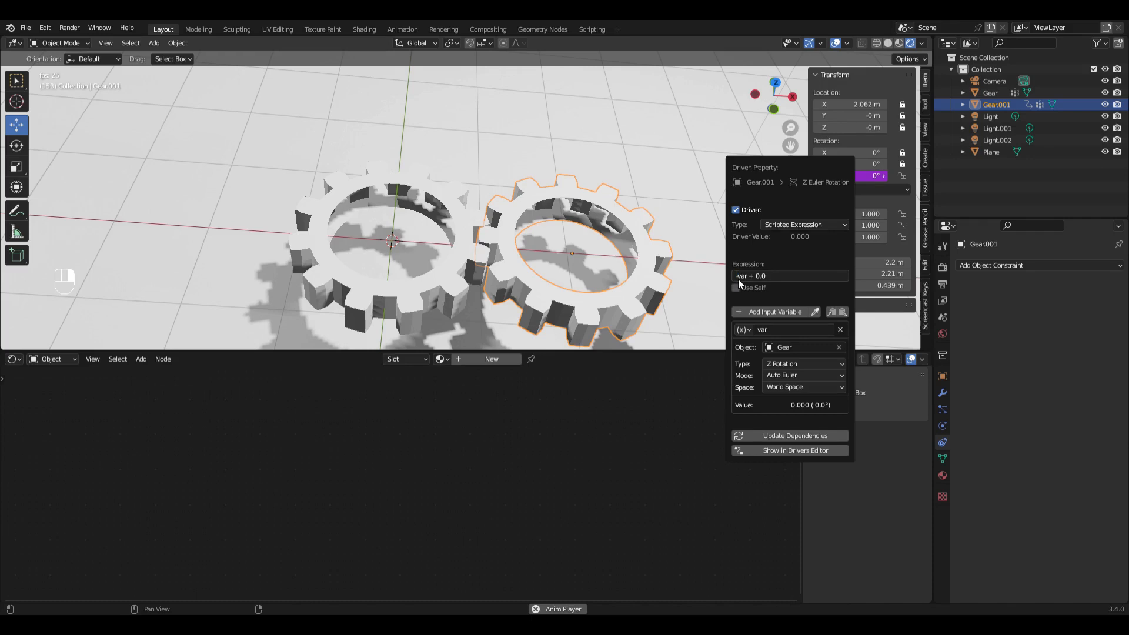
# Rotate the original gear to a Z rotation of about -1117° to test the reversed driver.
pyautogui.click(462, 263)
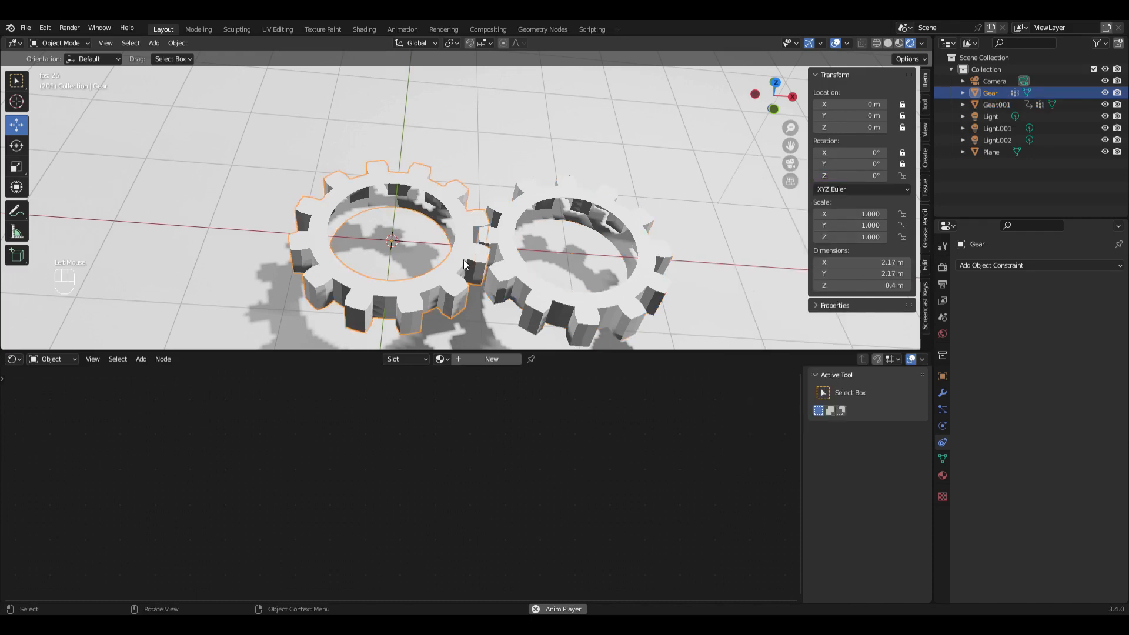
pyautogui.press('r')
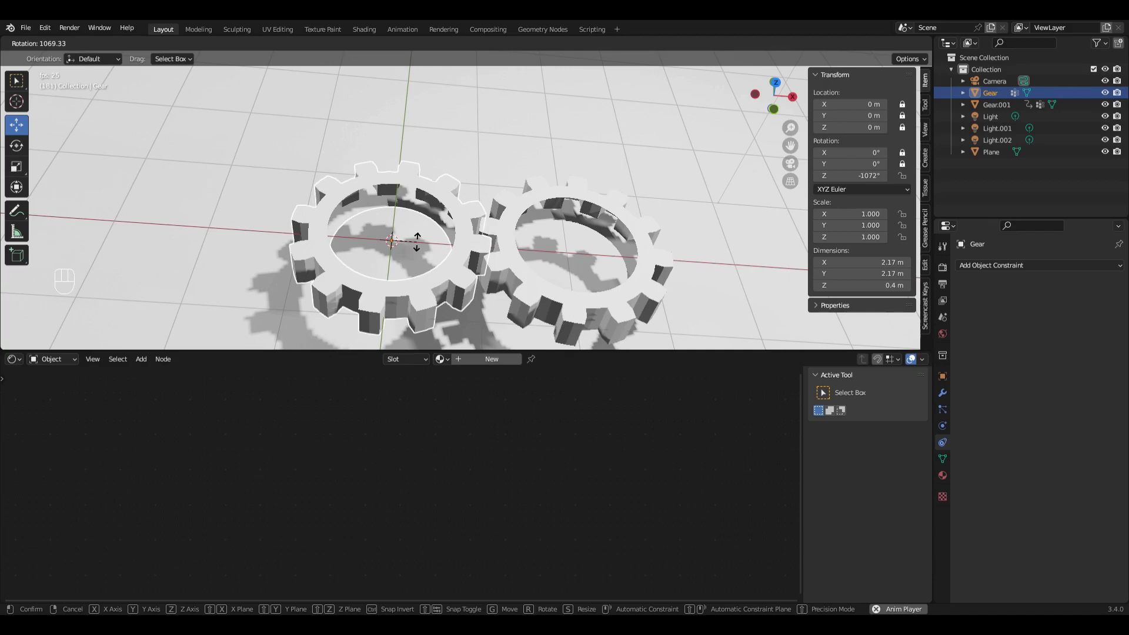
pyautogui.click(440, 299)
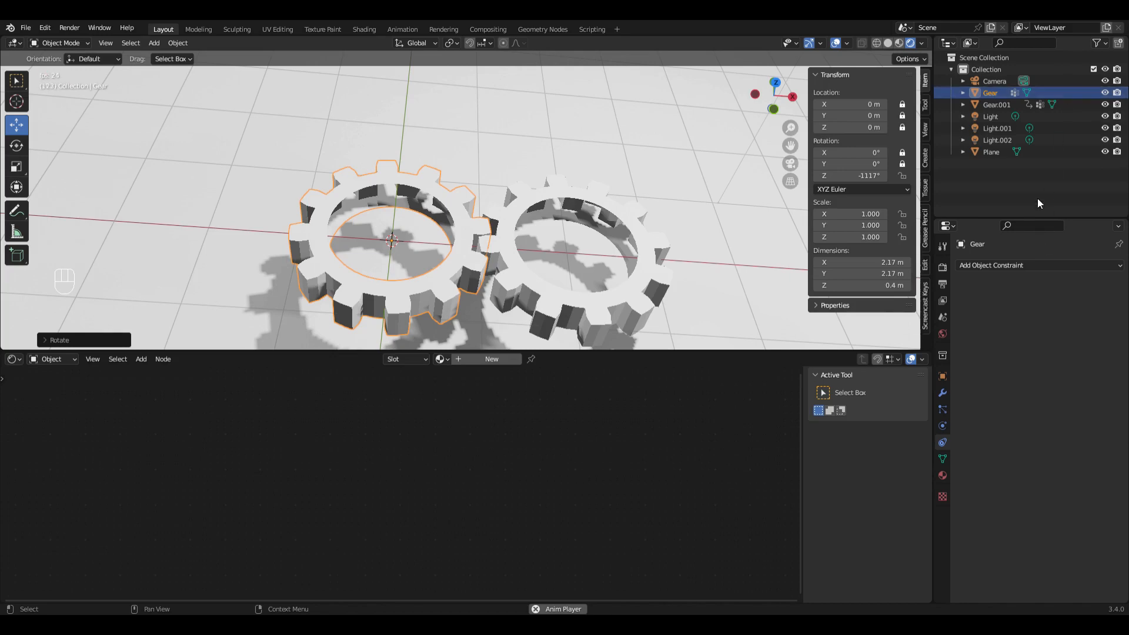
# Delete both gears from the scene.
pyautogui.press('Delete')
pyautogui.click(503, 241)
pyautogui.press('Delete')
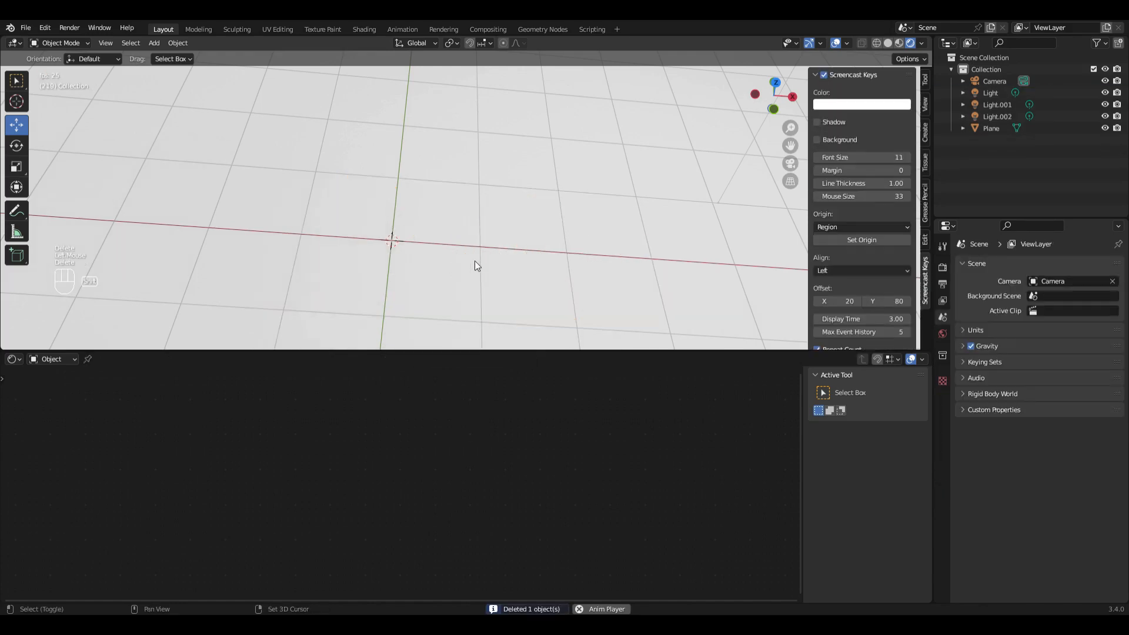
# Add a cube mesh at the world origin.
pyautogui.hotkey('shift', 'a')
pyautogui.moveTo(476, 263)
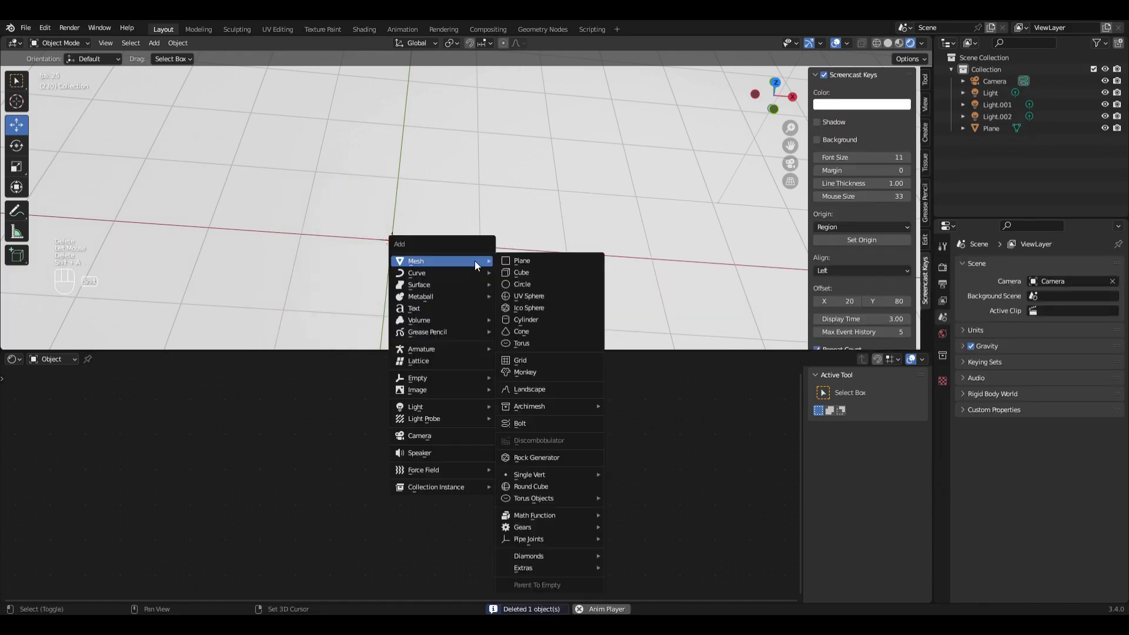
pyautogui.click(526, 272)
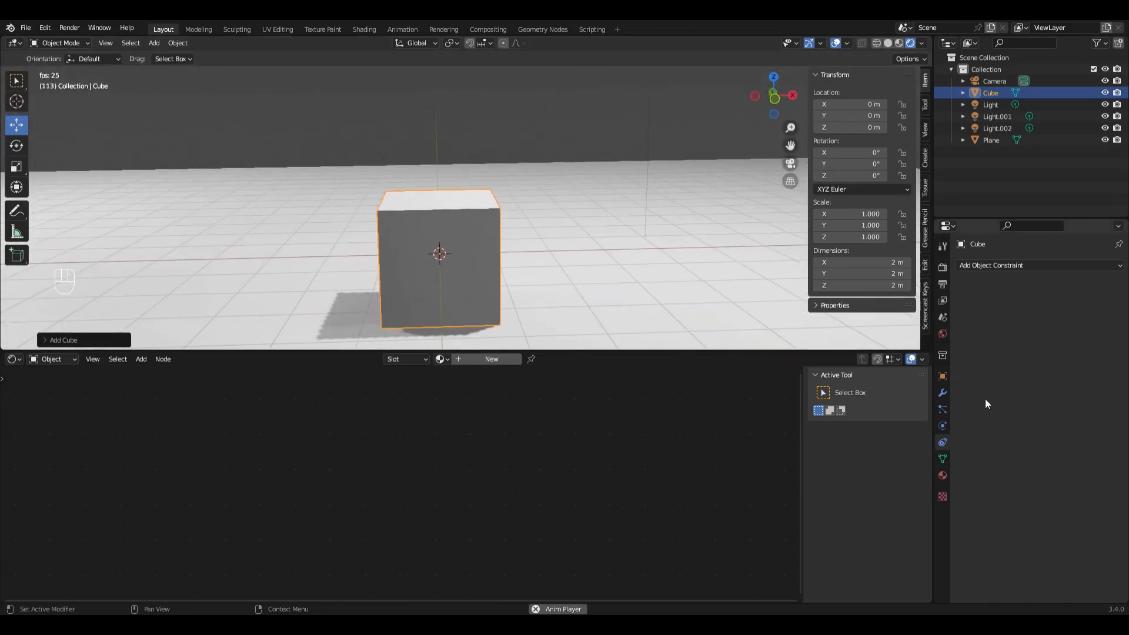
# Add a Subdivision Surface modifier to the cube with viewport and render levels set to 3.
pyautogui.click(943, 392)
pyautogui.click(1018, 266)
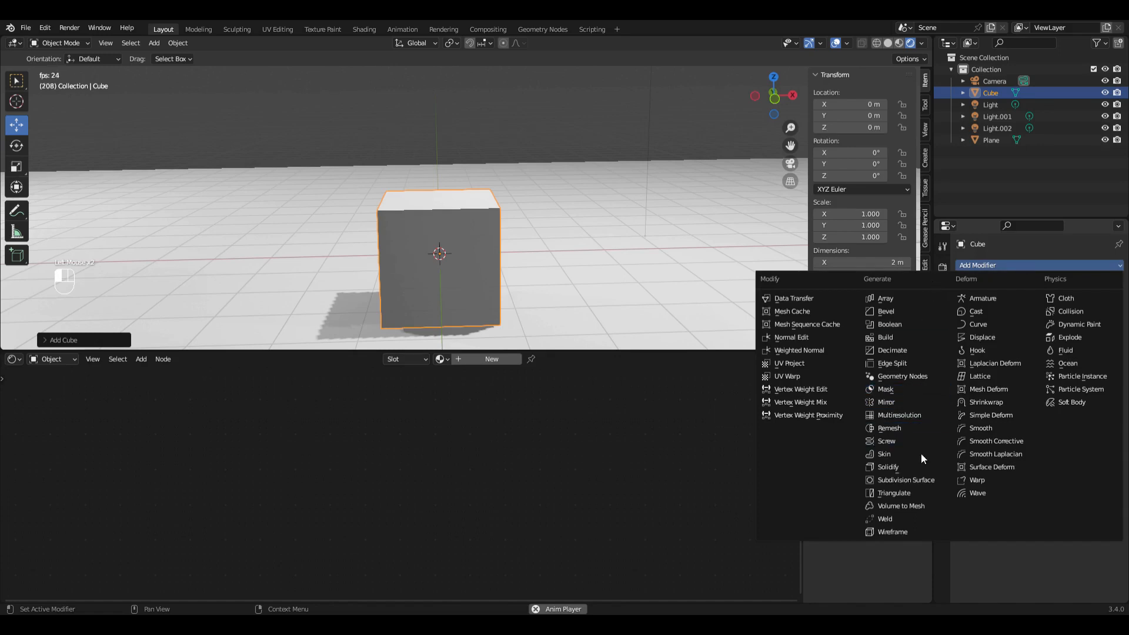
pyautogui.click(928, 478)
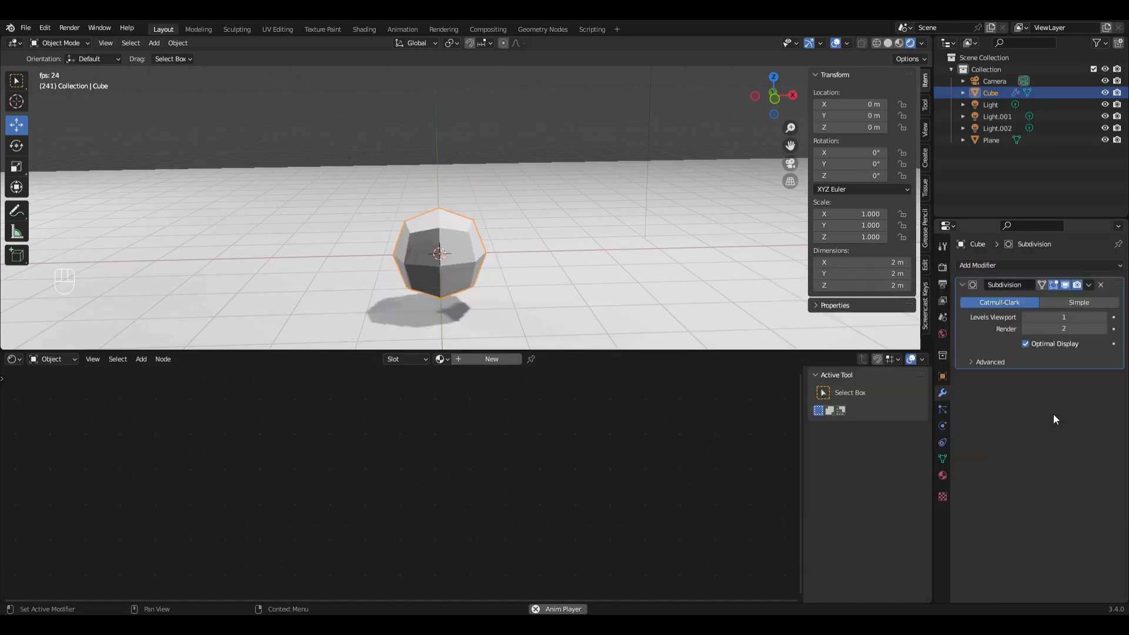
pyautogui.click(1104, 318)
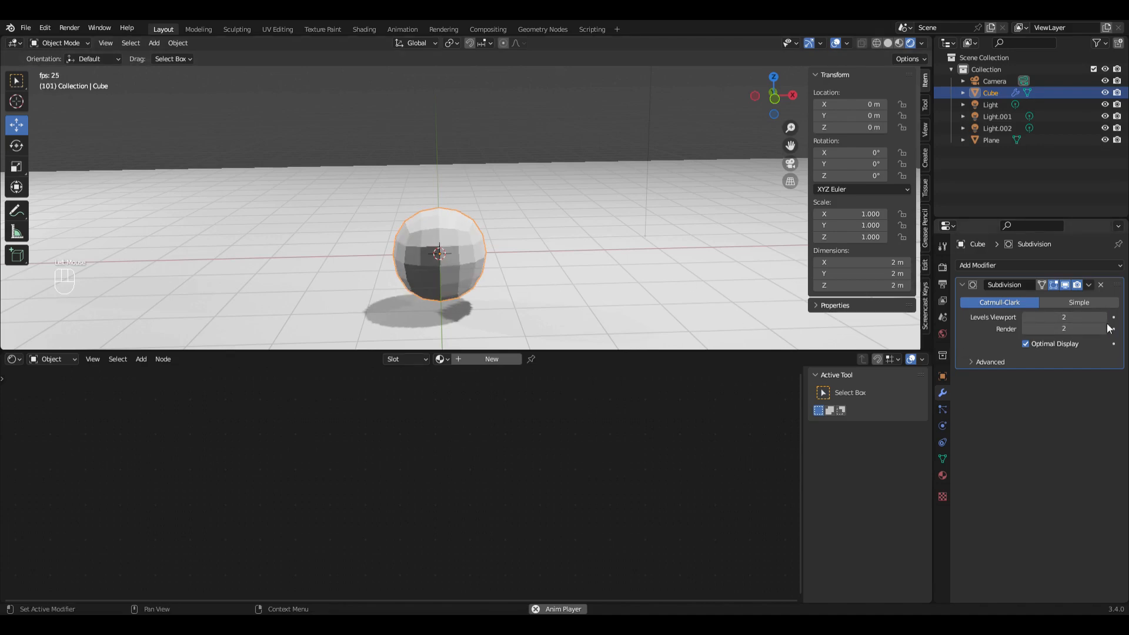
pyautogui.click(1103, 318)
pyautogui.click(1102, 329)
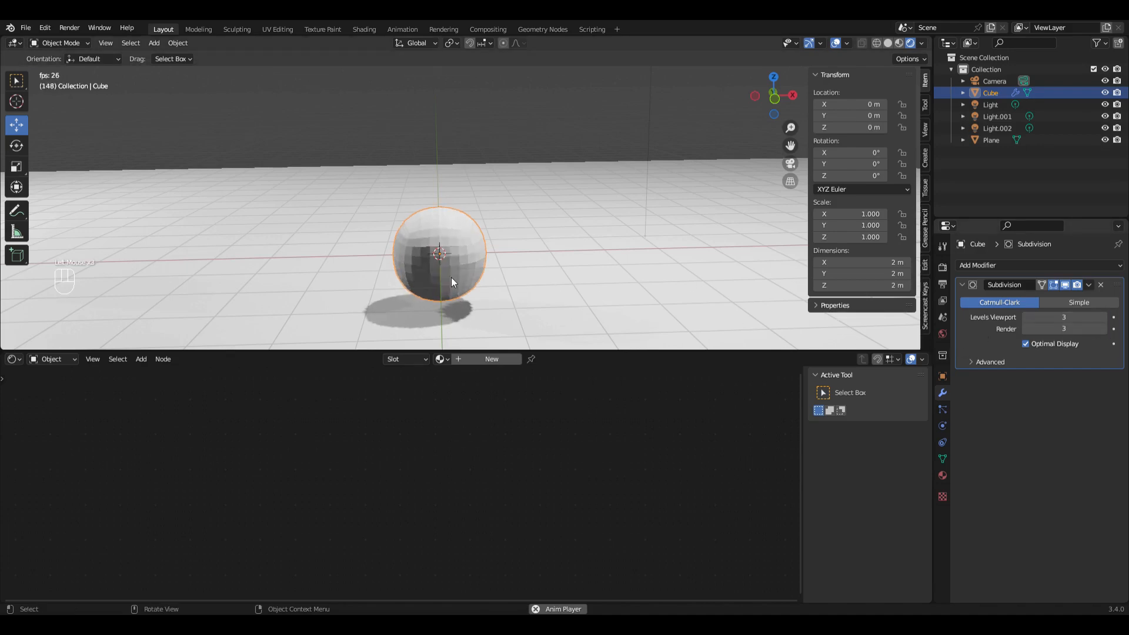
# Subdivide the whole cube mesh with 4 cuts in Edit Mode and return to Object Mode.
pyautogui.press('Tab')
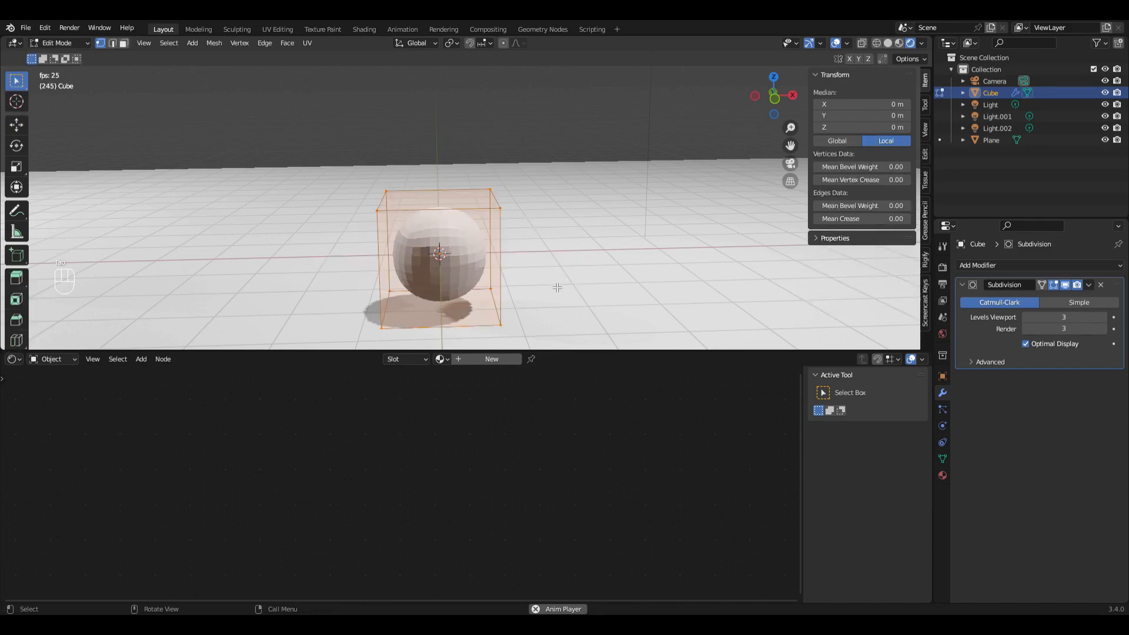
pyautogui.rightClick(559, 272)
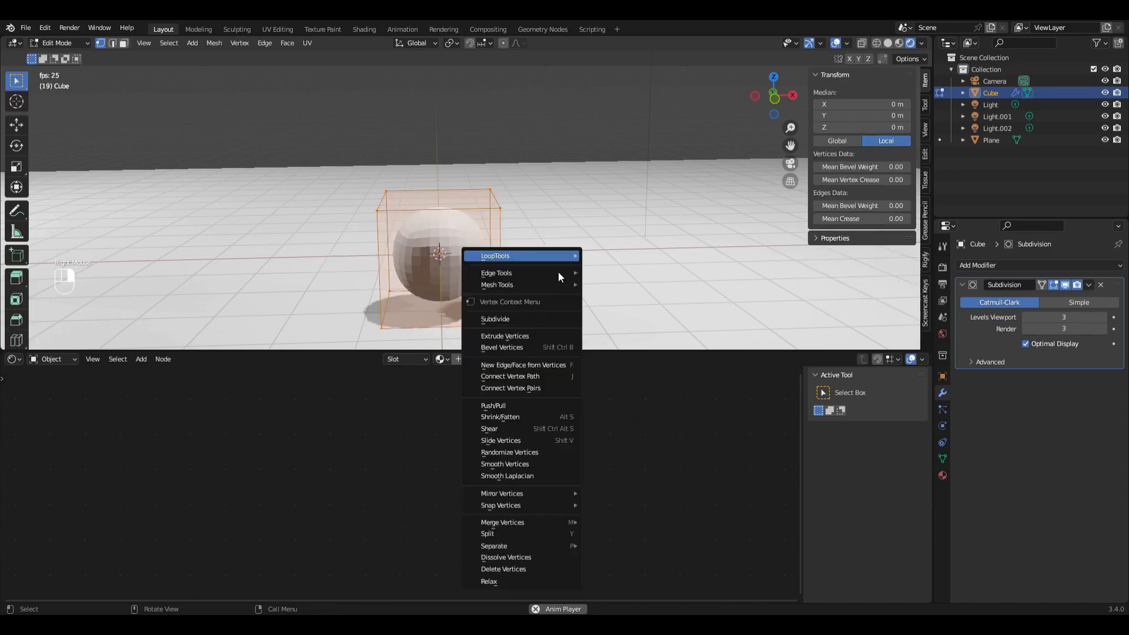
pyautogui.click(545, 318)
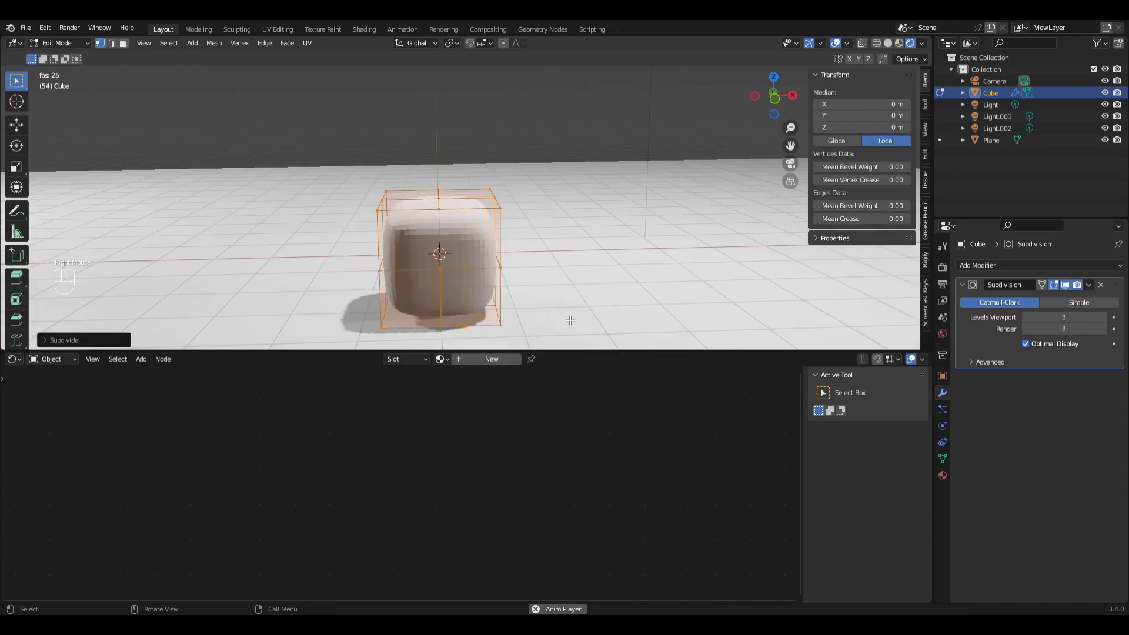
pyautogui.click(101, 340)
pyautogui.click(193, 259)
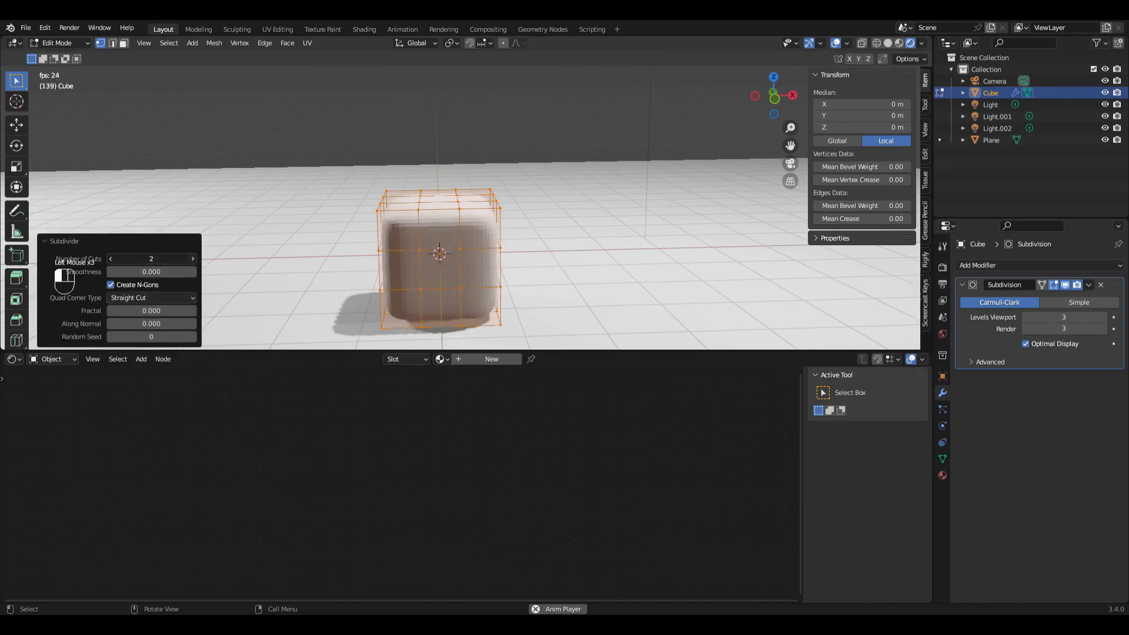
pyautogui.click(193, 259)
pyautogui.click(193, 258)
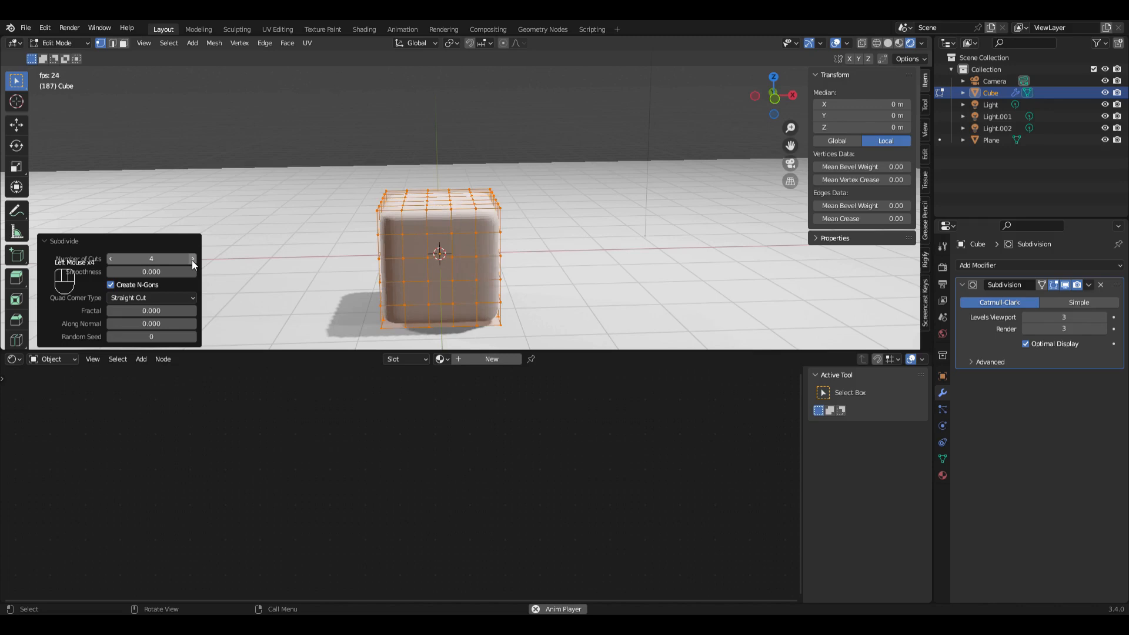
pyautogui.click(338, 273)
pyautogui.press('Tab')
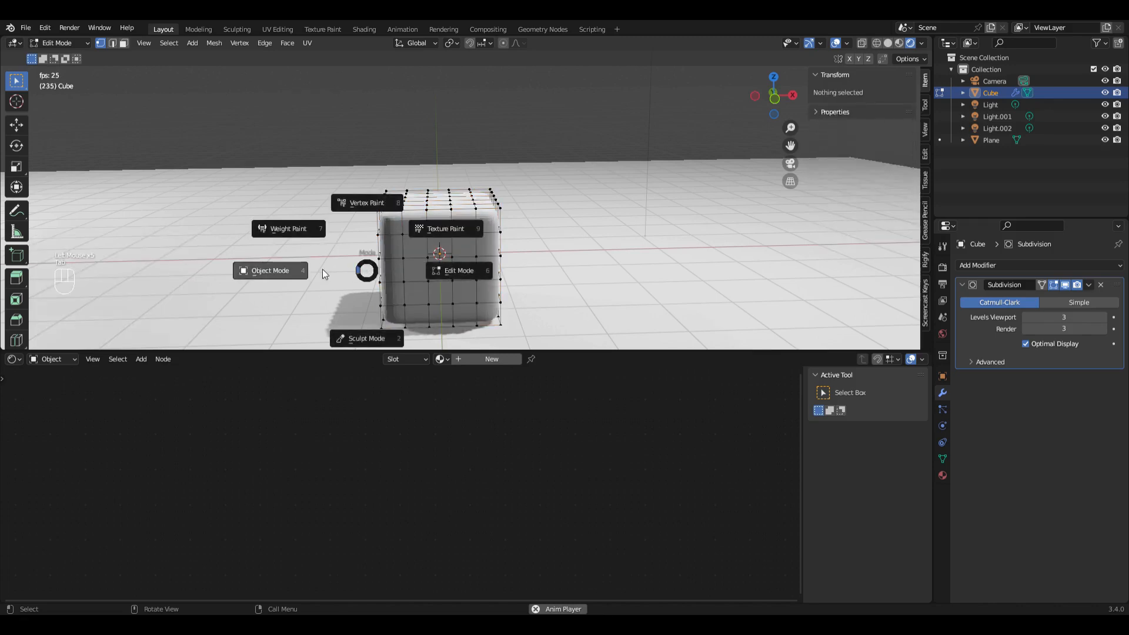
# Apply smooth shading to the cube.
pyautogui.moveTo(532, 284); pyautogui.dragTo(623, 210, button='middle')
pyautogui.rightClick(626, 194)
pyautogui.click(640, 188)
# Add a Simple Deform modifier to the cube below the Subdivision modifier.
pyautogui.scroll(-5, 669, 294)
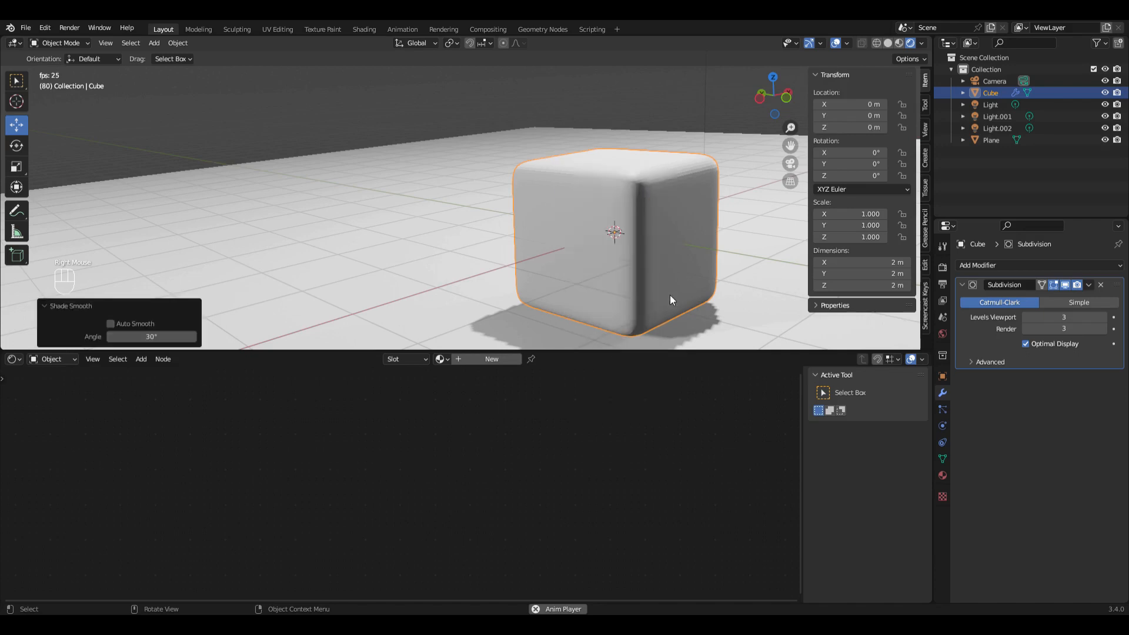
pyautogui.scroll(1, 677, 294)
pyautogui.keyDown('shift'); pyautogui.scroll(3, 677, 291); pyautogui.keyUp('shift')
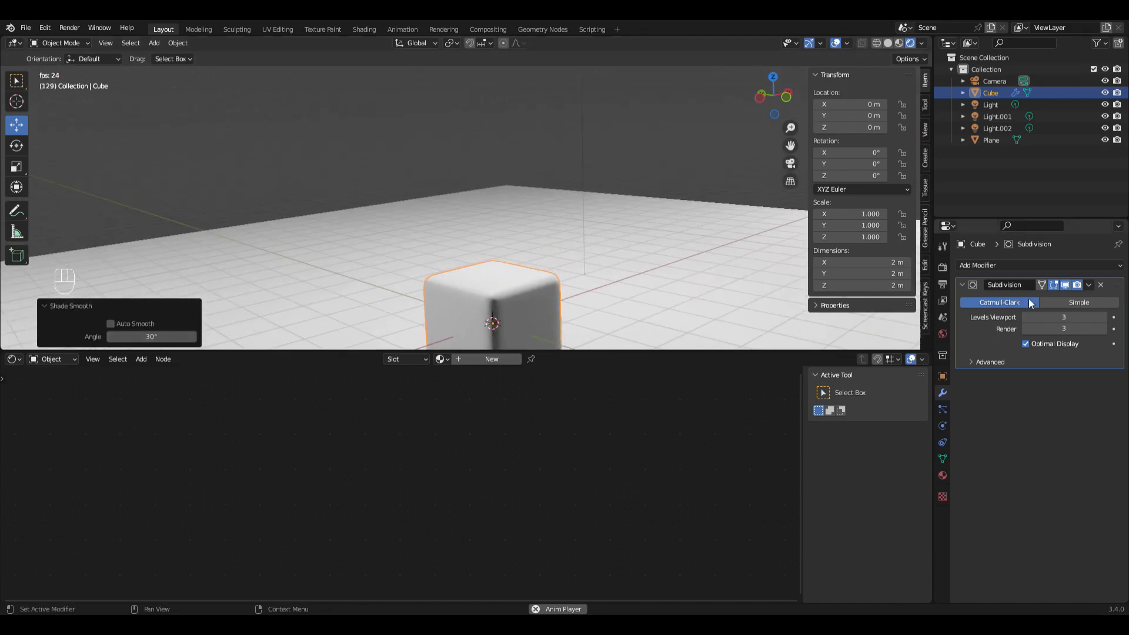
pyautogui.click(1036, 264)
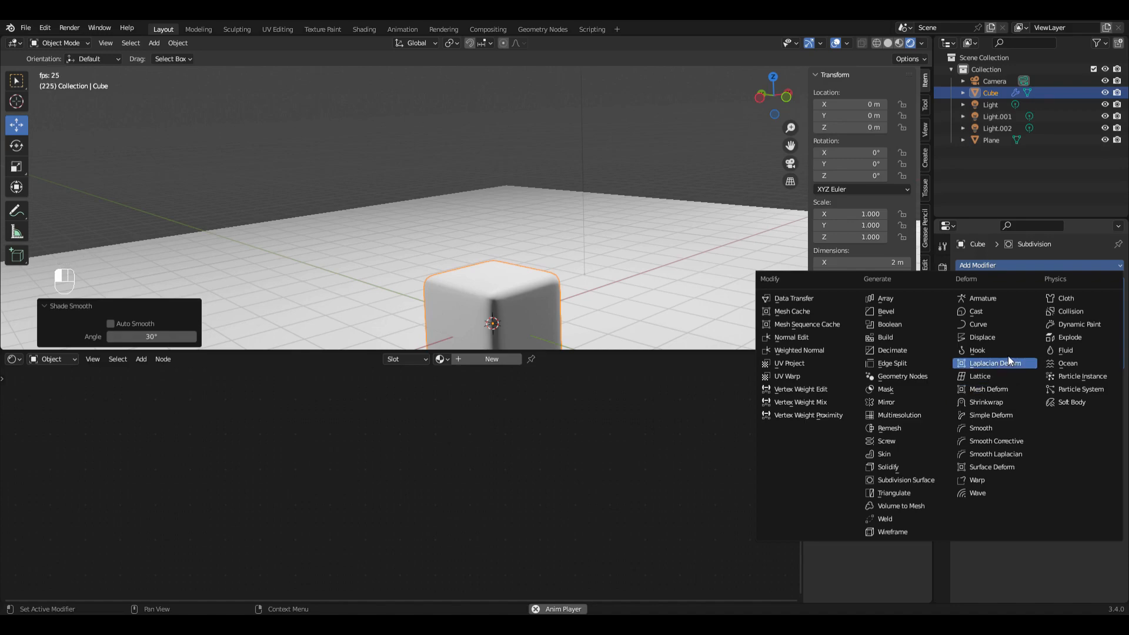
pyautogui.click(993, 415)
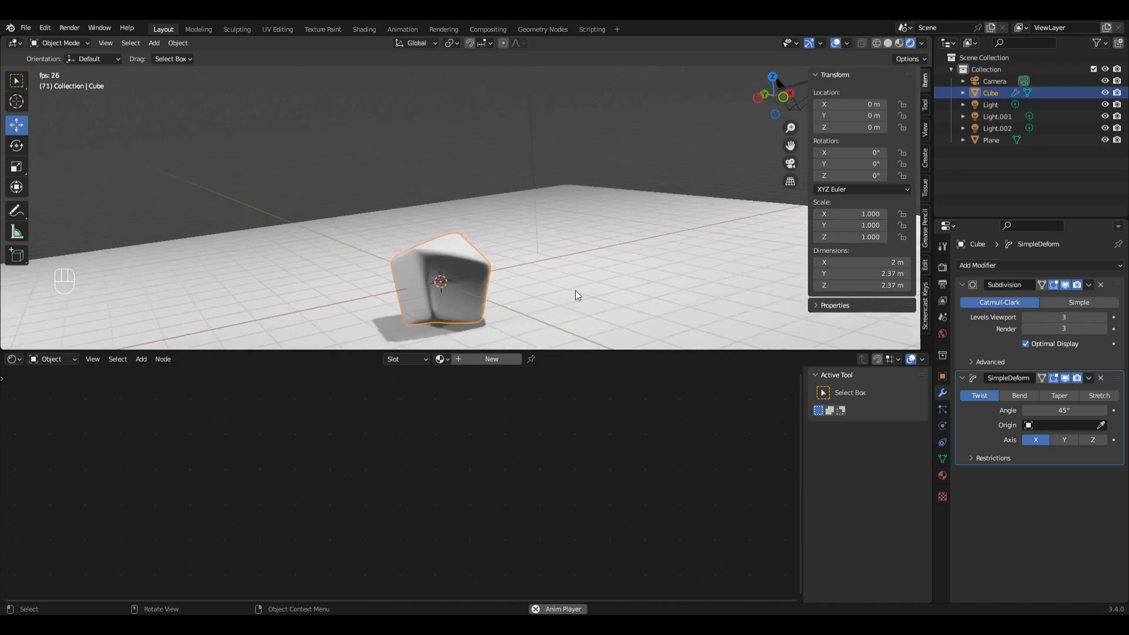
pyautogui.scroll(5, 573, 284)
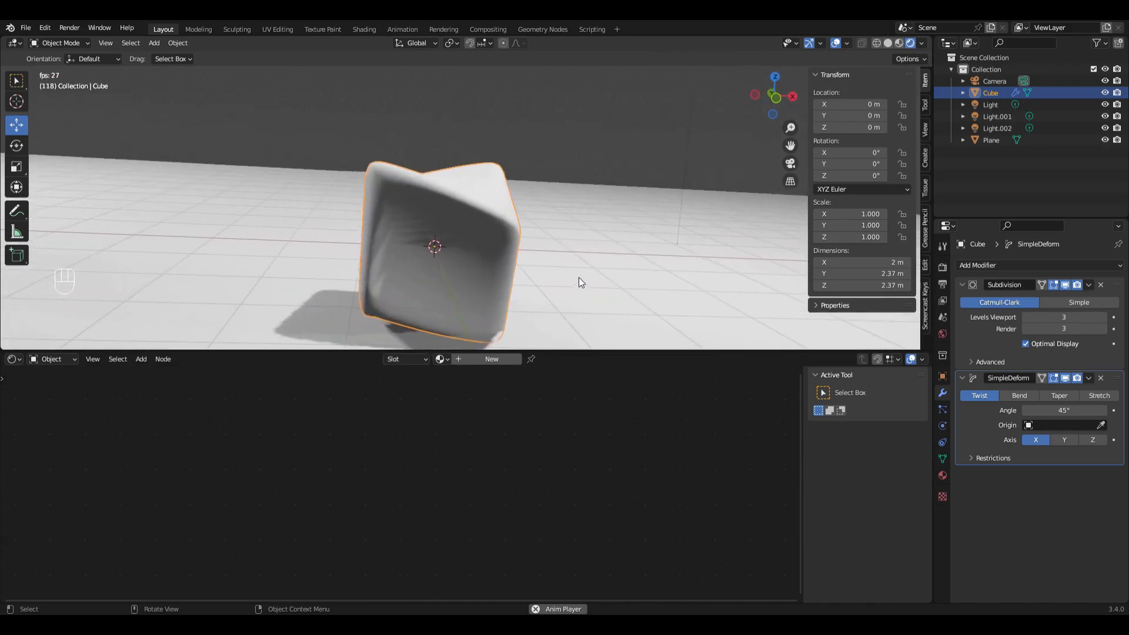
# Set the first Subdivision modifier's viewport and render levels to 2.
pyautogui.click(1024, 316)
pyautogui.click(1024, 327)
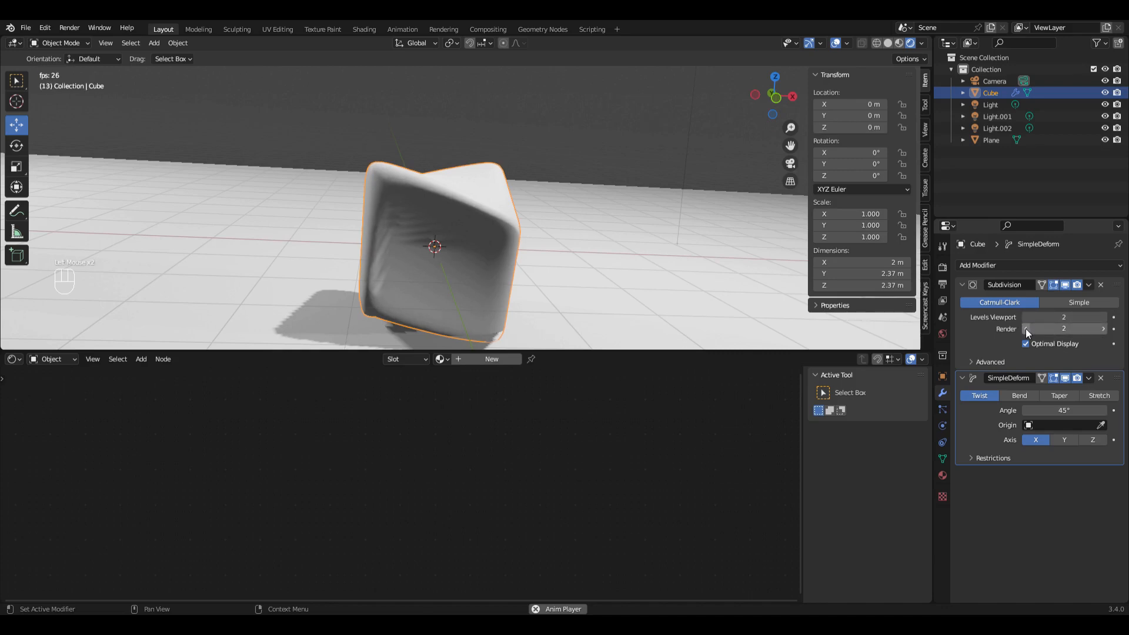
pyautogui.click(1118, 287)
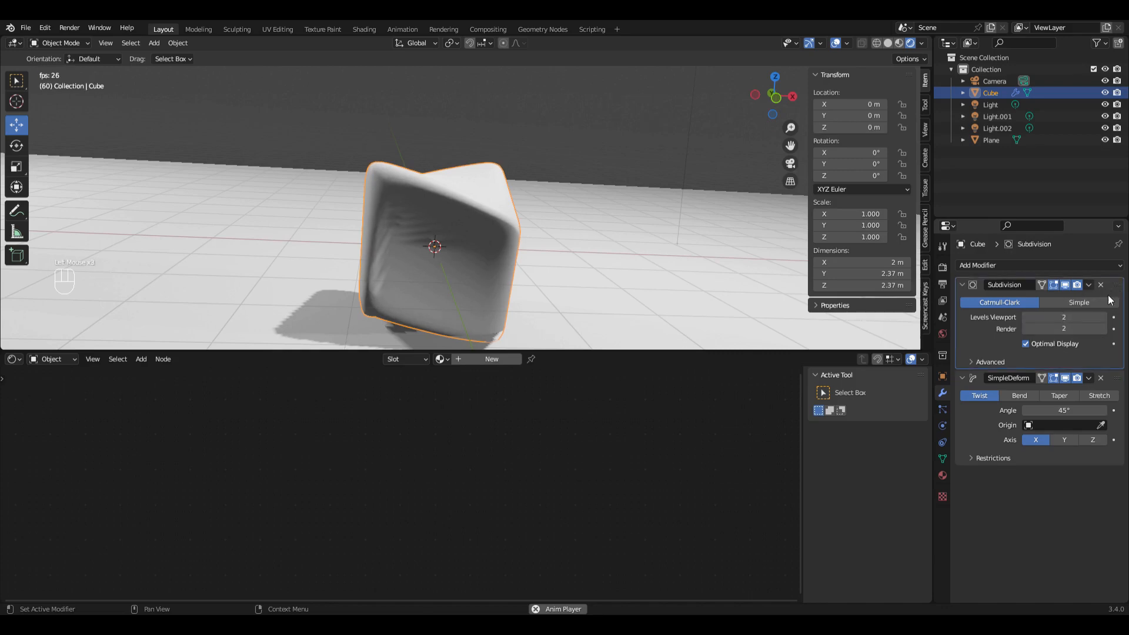
# Add a second Subdivision Surface modifier below the Simple Deform and set its viewport level to 2.
pyautogui.click(1010, 265)
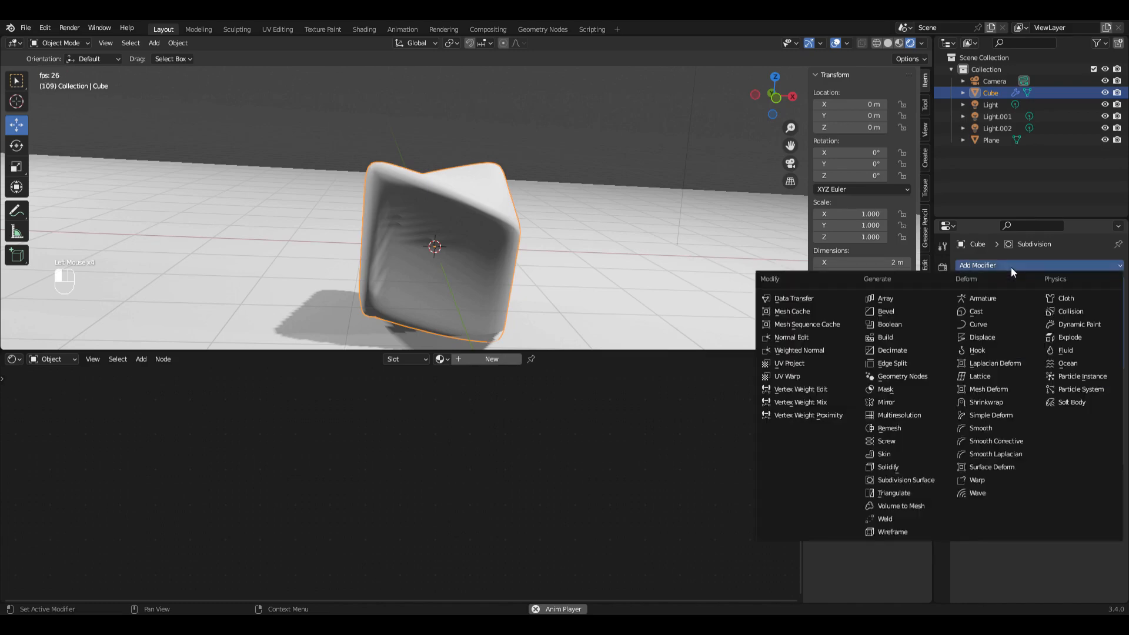
pyautogui.click(922, 480)
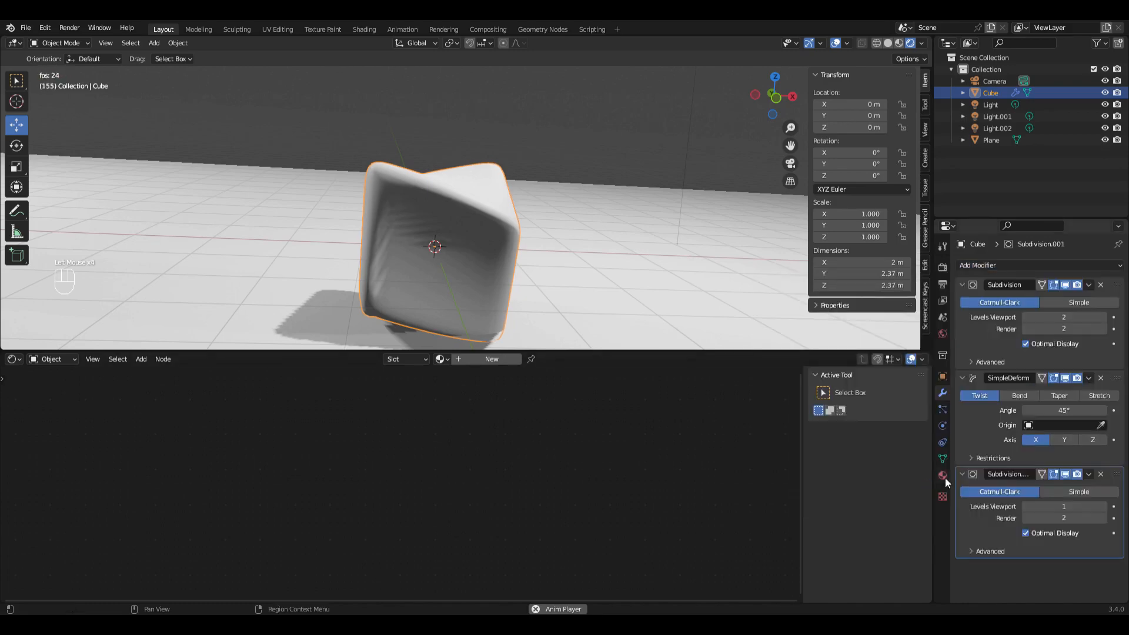
pyautogui.click(1103, 507)
pyautogui.moveTo(492, 241); pyautogui.dragTo(697, 244, button='middle')
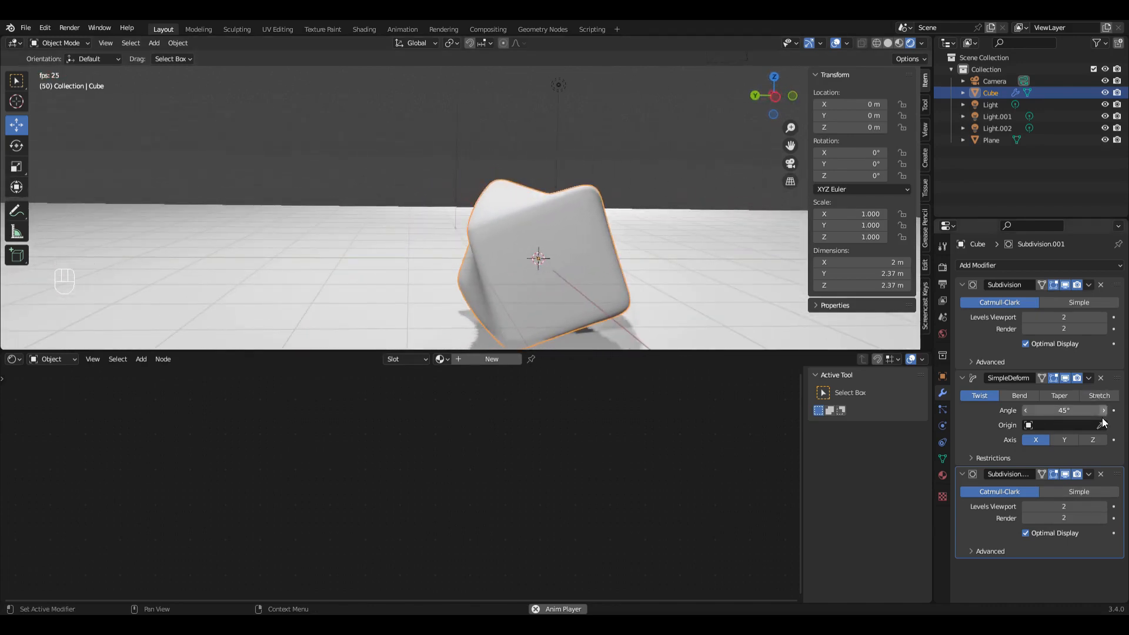
# Set the second Subdivision modifier's viewport and render levels to 1 and the first one's to 3.
pyautogui.click(1022, 506)
pyautogui.click(1024, 517)
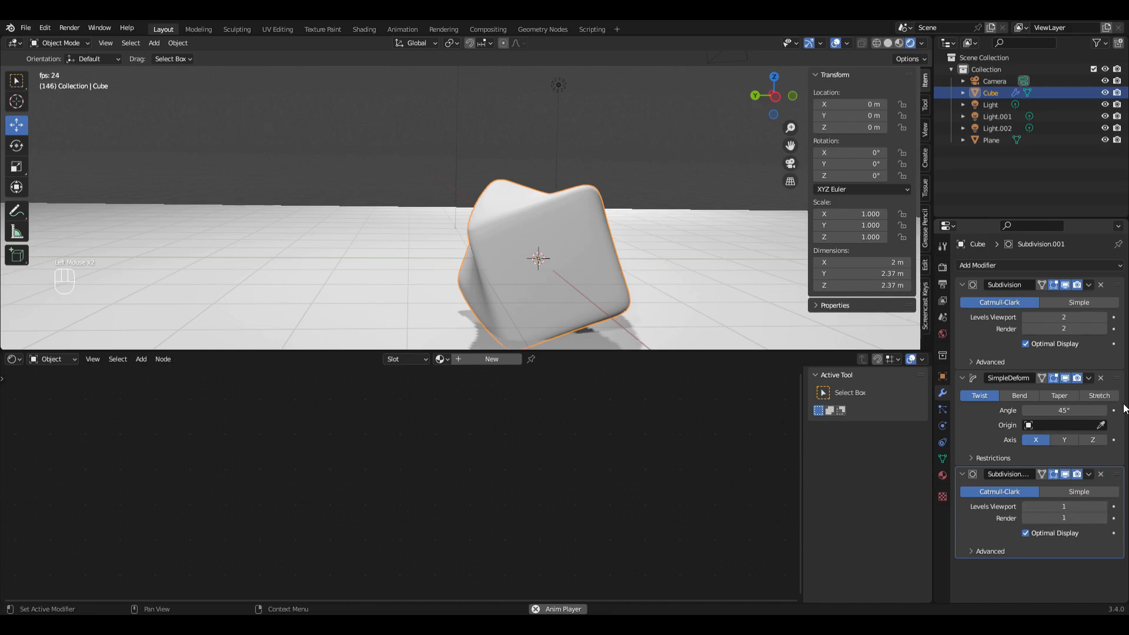
pyautogui.click(1105, 318)
pyautogui.click(1105, 329)
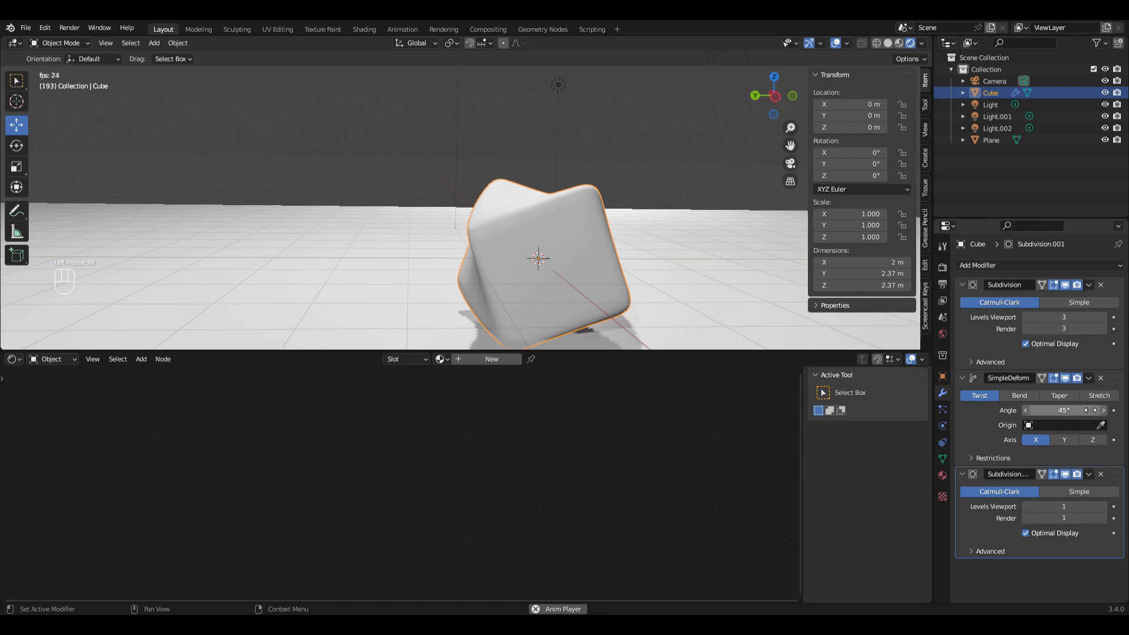
# Switch the cube's Simple Deform modifier to Bend mode.
pyautogui.click(1020, 398)
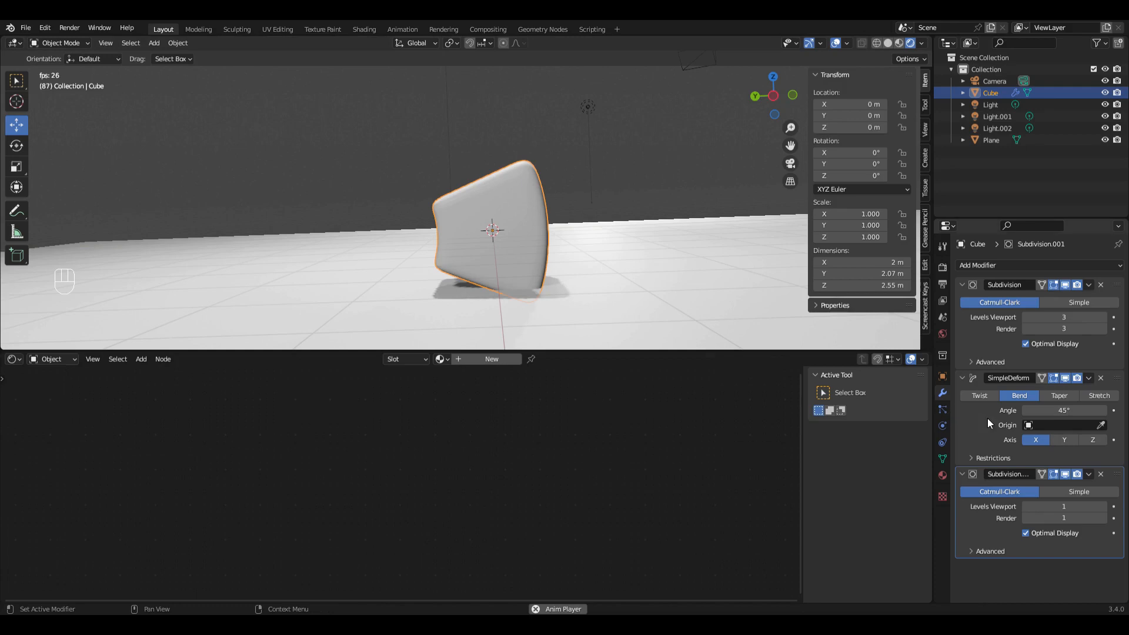
# Try the Z and Y bend axes on the Simple Deform modifier, return to X and raise the angle to 62.6°.
pyautogui.click(1093, 440)
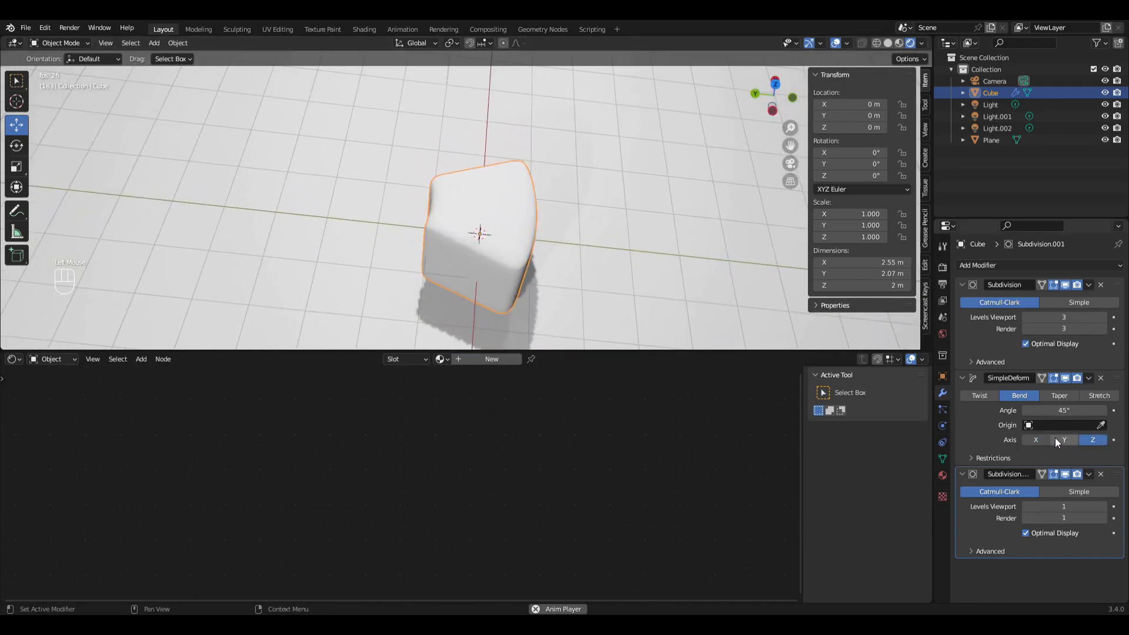
pyautogui.click(1056, 440)
pyautogui.click(1035, 440)
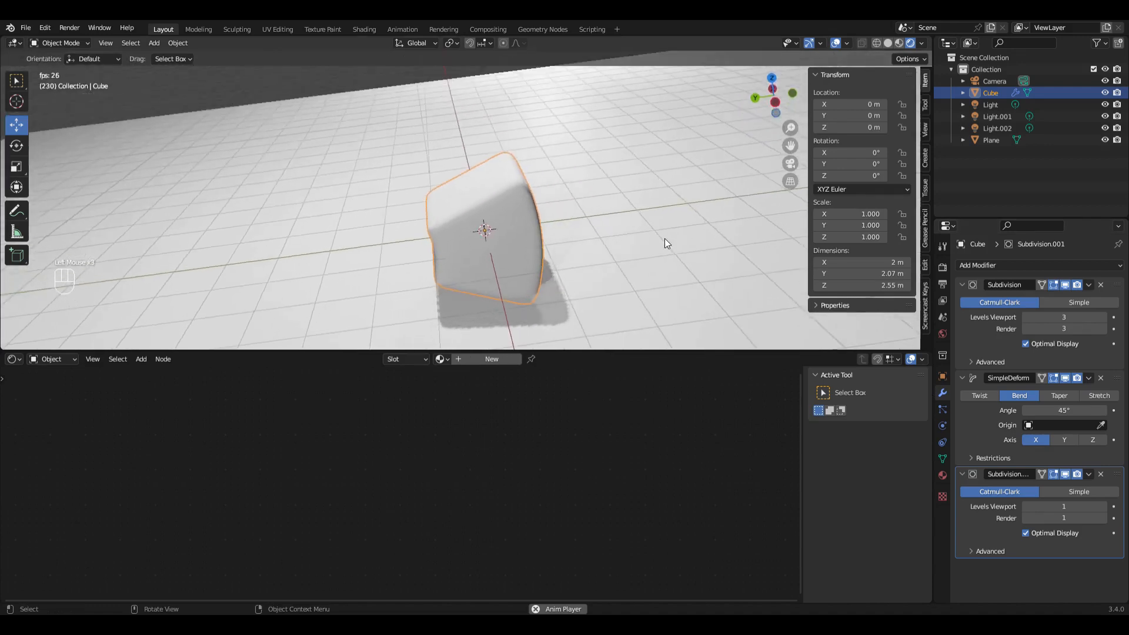
pyautogui.moveTo(1070, 414)
pyautogui.mouseDown()
pyautogui.moveTo(1020, 415)
pyautogui.moveTo(1058, 414)
pyautogui.mouseUp()
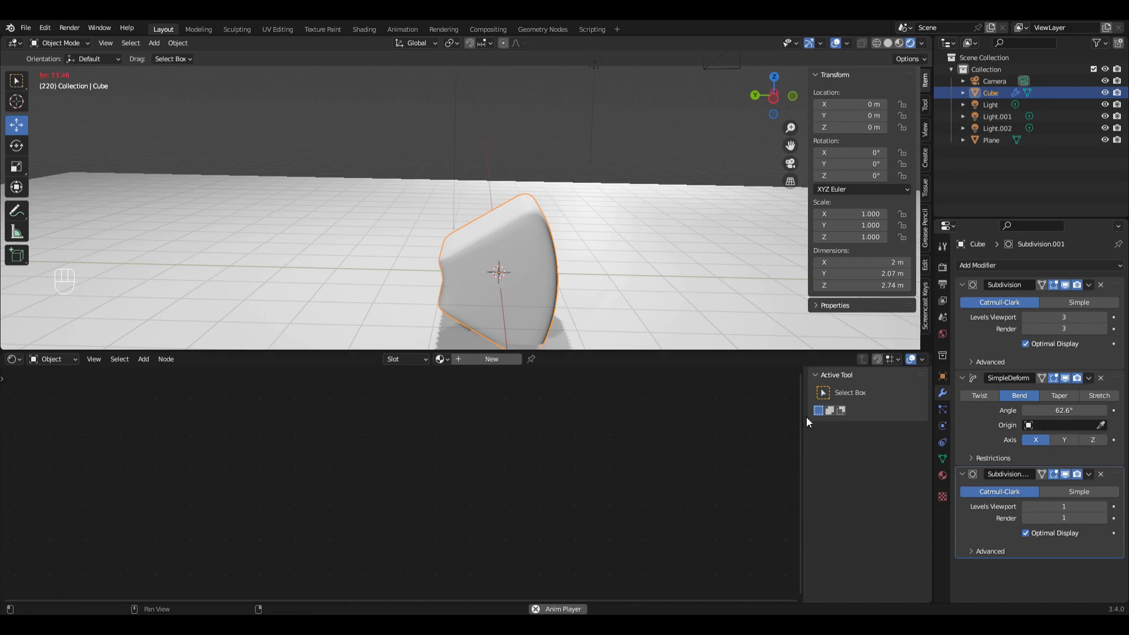
pyautogui.moveTo(544, 303); pyautogui.dragTo(561, 246, button='middle')
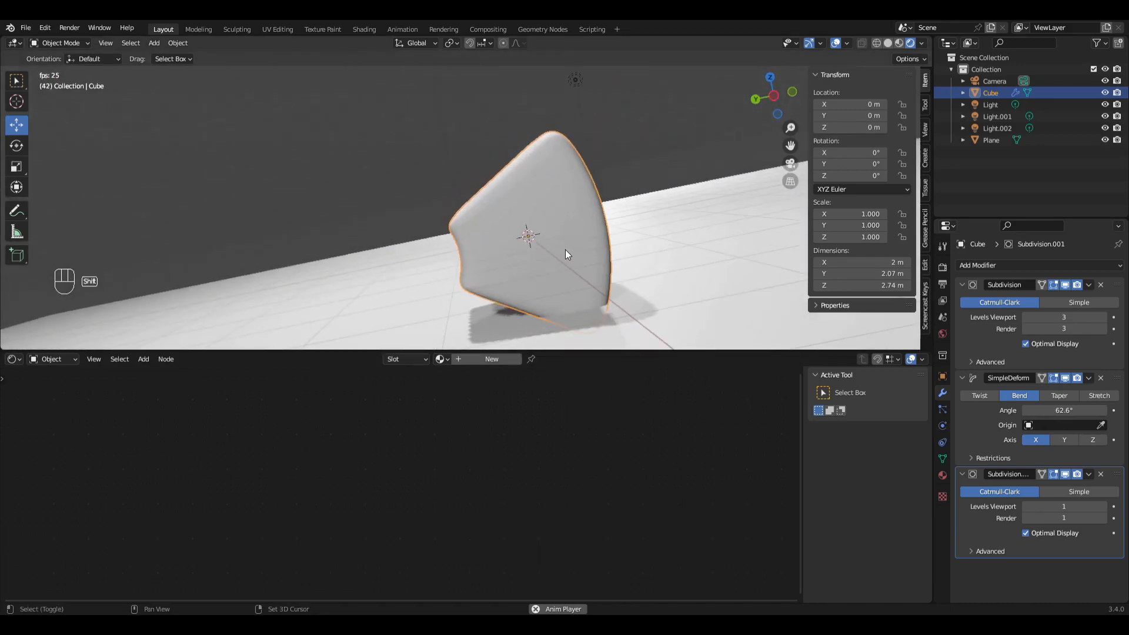
# Enter Edit Mode on the cube, view it from below and switch to face selection.
pyautogui.hotkey('shift', 'a')
pyautogui.moveTo(565, 253)
pyautogui.click(541, 212)
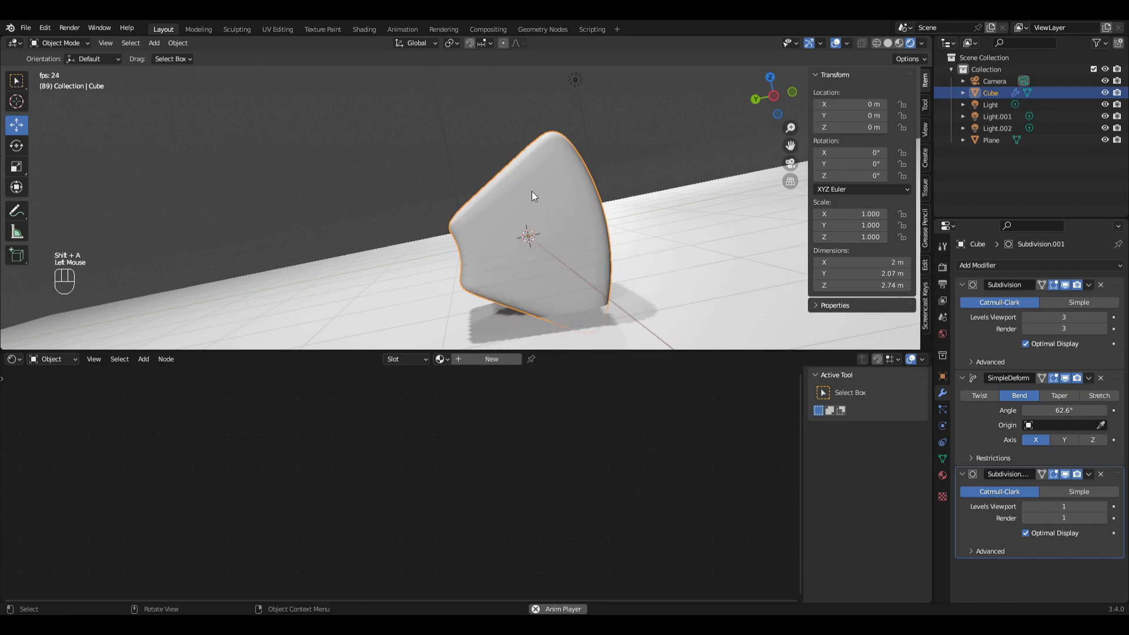
pyautogui.press('Tab')
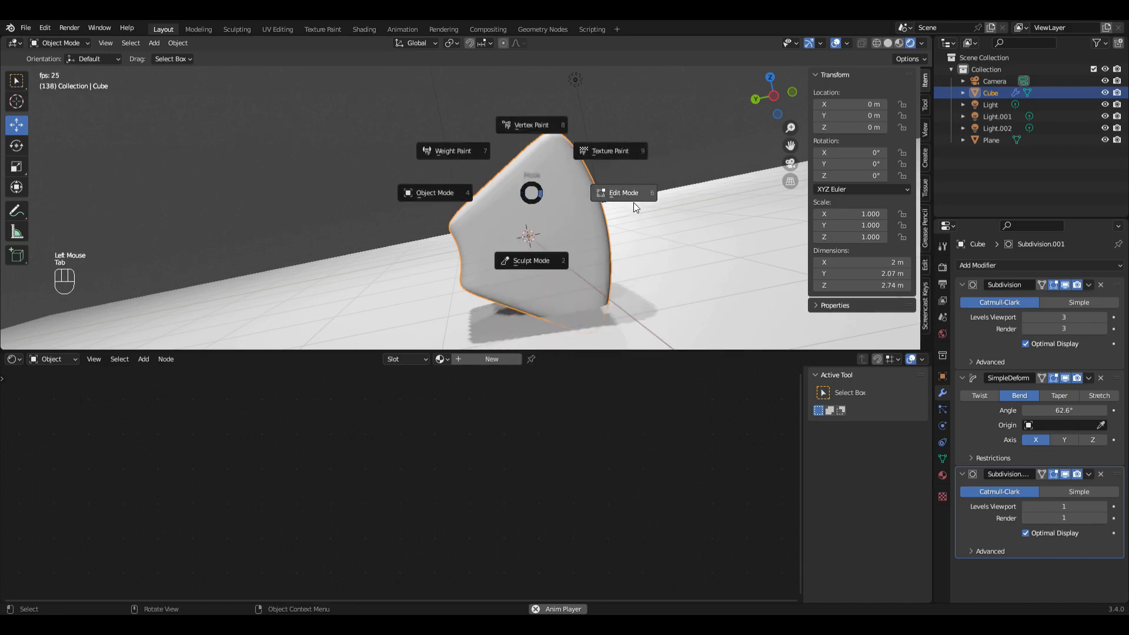
pyautogui.moveTo(613, 331); pyautogui.dragTo(594, 206, button='middle')
pyautogui.scroll(-2, 595, 206)
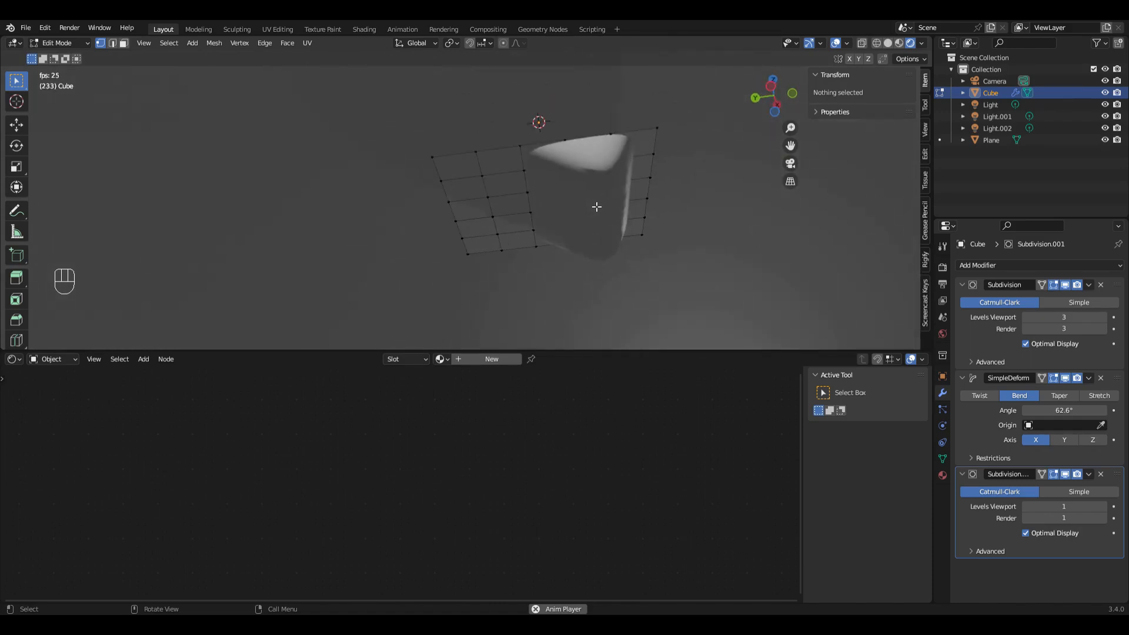
pyautogui.click(658, 128)
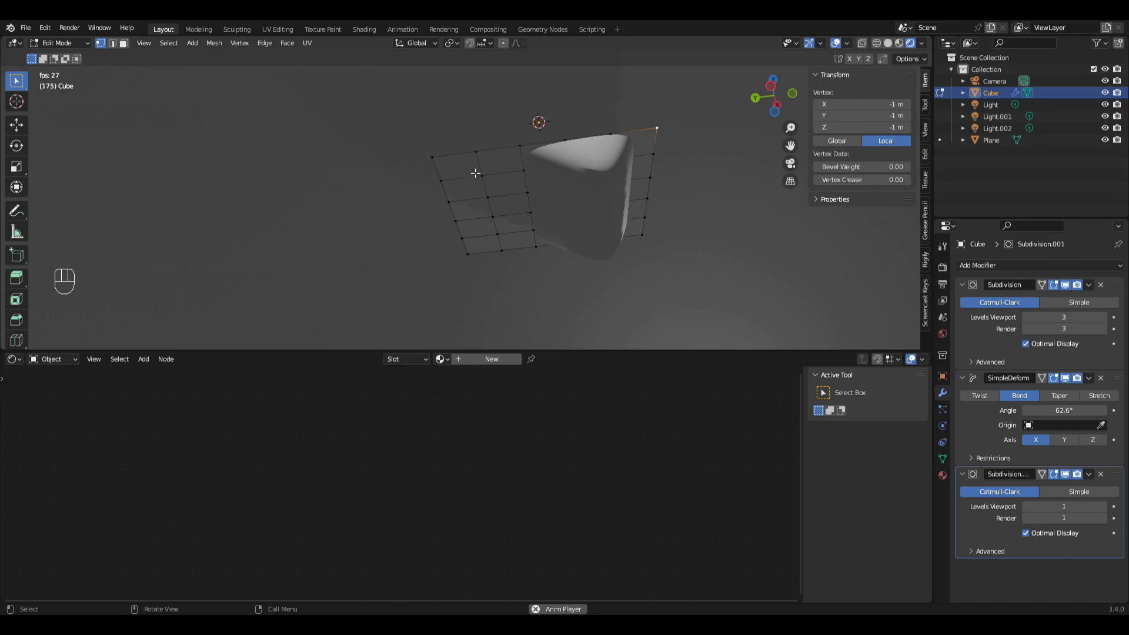
pyautogui.press('Tab')
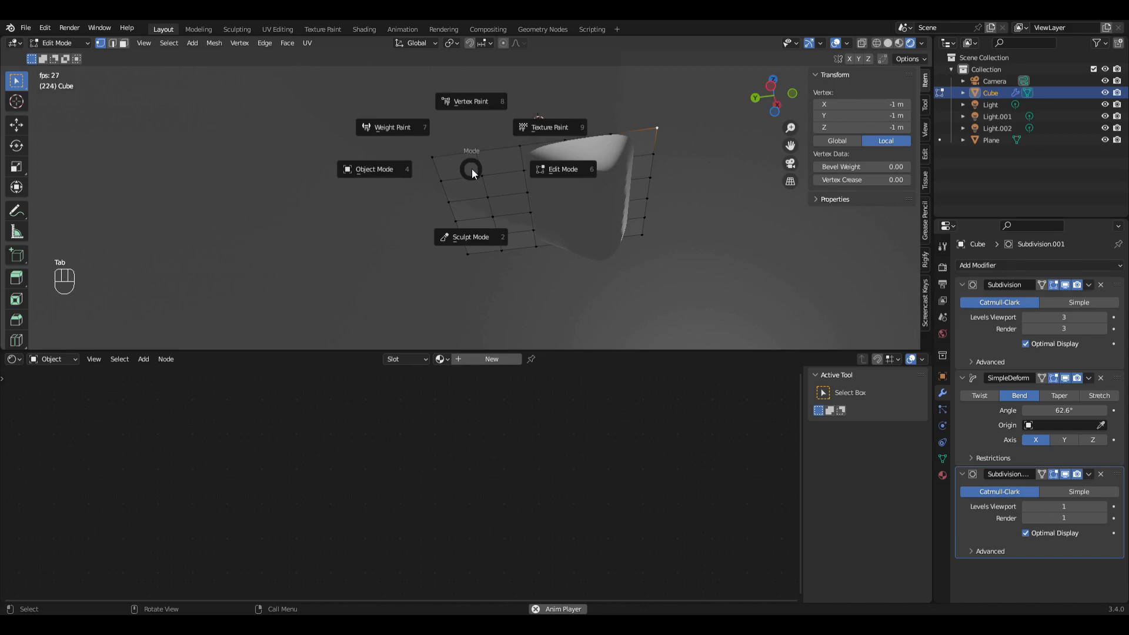
pyautogui.press('3')
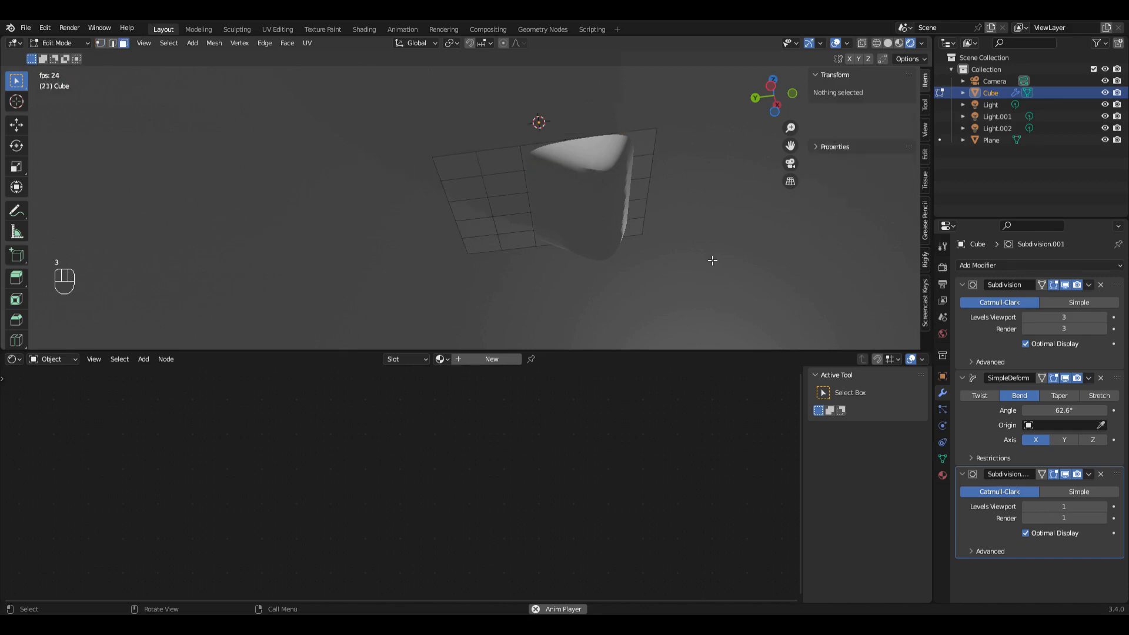
# Select every face on the cube's underside and snap the 3D cursor to the selection, returning to Object Mode.
pyautogui.moveTo(477, 172); pyautogui.dragTo(635, 235)
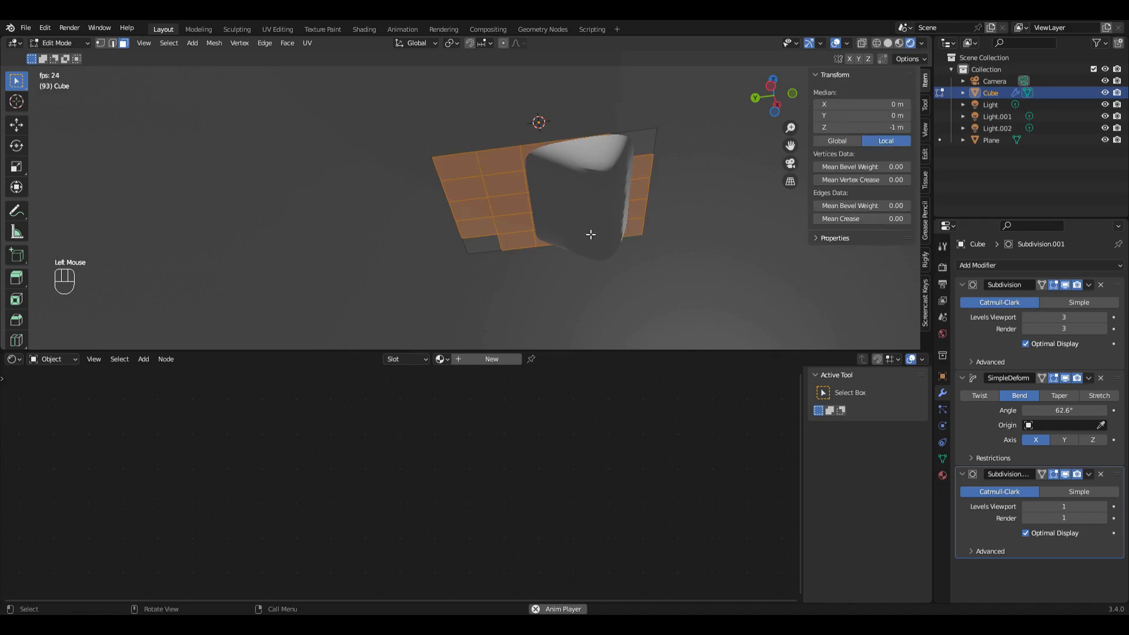
pyautogui.keyDown('shift'); pyautogui.click(489, 252); pyautogui.keyUp('shift')
pyautogui.keyDown('shift'); pyautogui.click(648, 148); pyautogui.keyUp('shift')
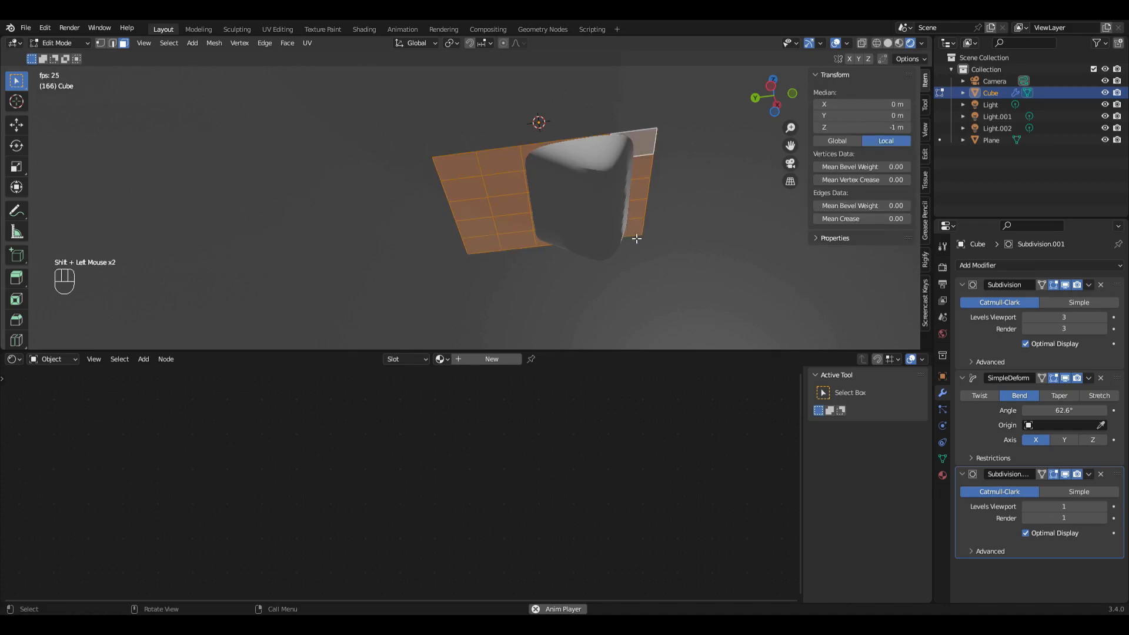
pyautogui.hotkey('shift', 's')
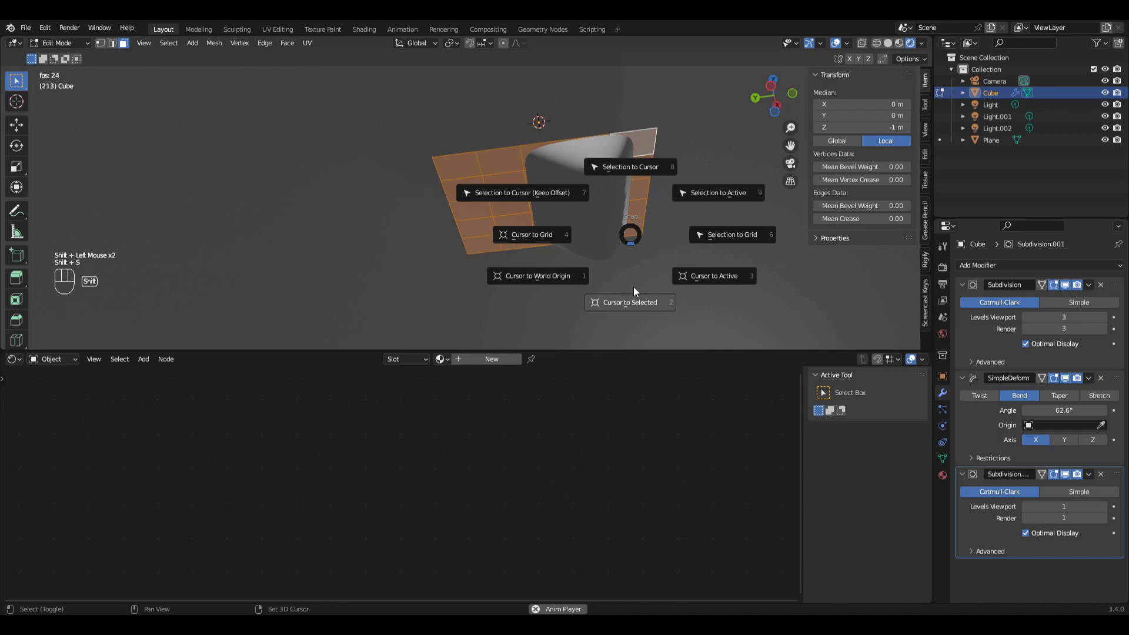
pyautogui.click(641, 308)
pyautogui.press('Tab')
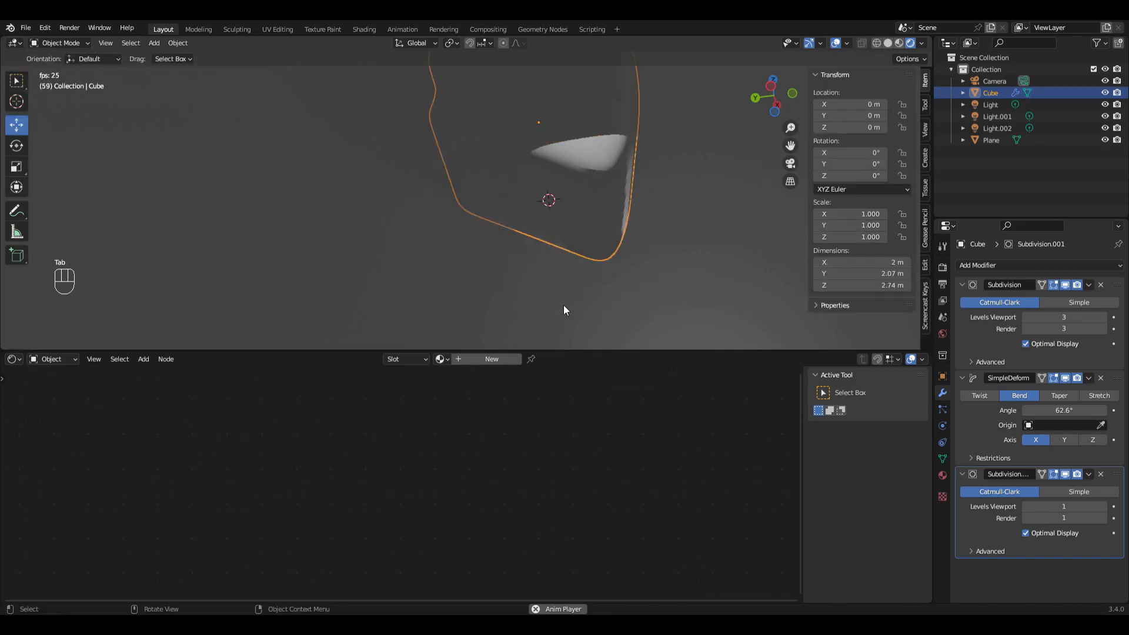
# Set the cube's origin to the 3D cursor.
pyautogui.click(177, 43)
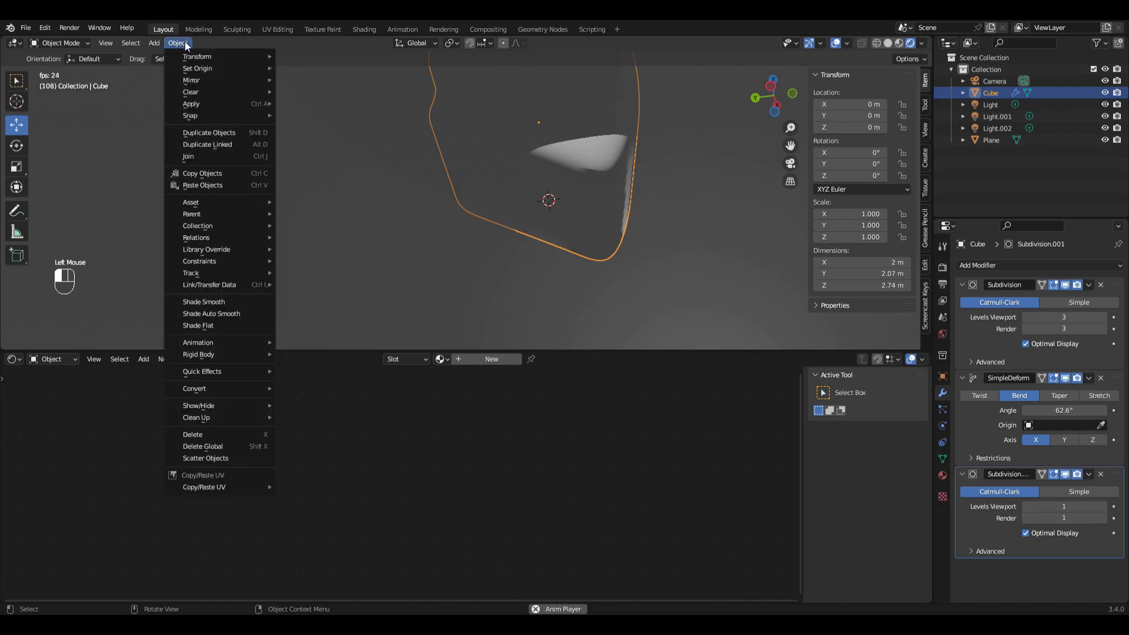
pyautogui.moveTo(202, 69)
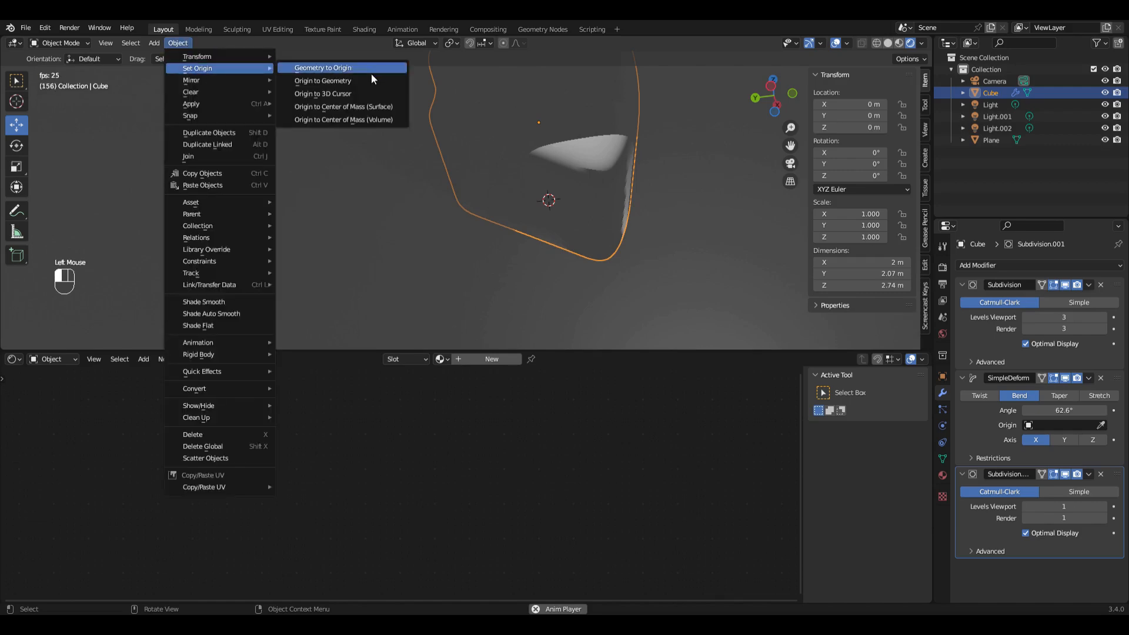
pyautogui.click(350, 95)
# Set the Simple Deform bend angle to 43.4°.
pyautogui.moveTo(548, 200); pyautogui.dragTo(588, 191, button='middle')
pyautogui.scroll(-5, 578, 201)
pyautogui.scroll(3, 578, 201)
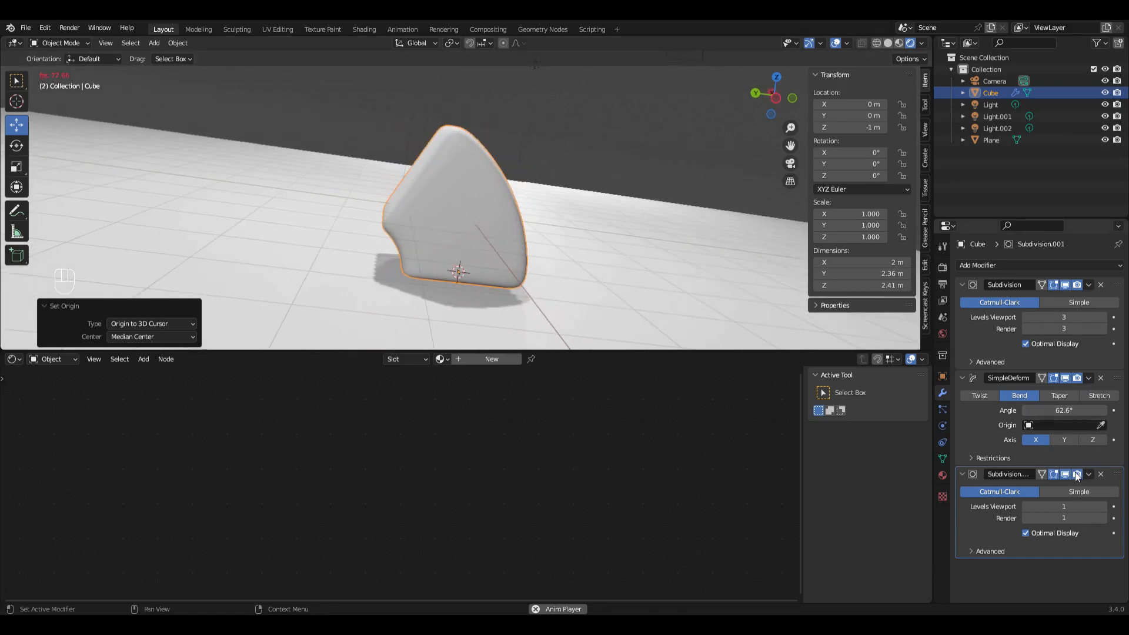
pyautogui.click(1065, 410)
pyautogui.moveTo(1065, 410)
pyautogui.mouseDown()
pyautogui.moveTo(1035, 411)
pyautogui.moveTo(1065, 415)
pyautogui.mouseUp()
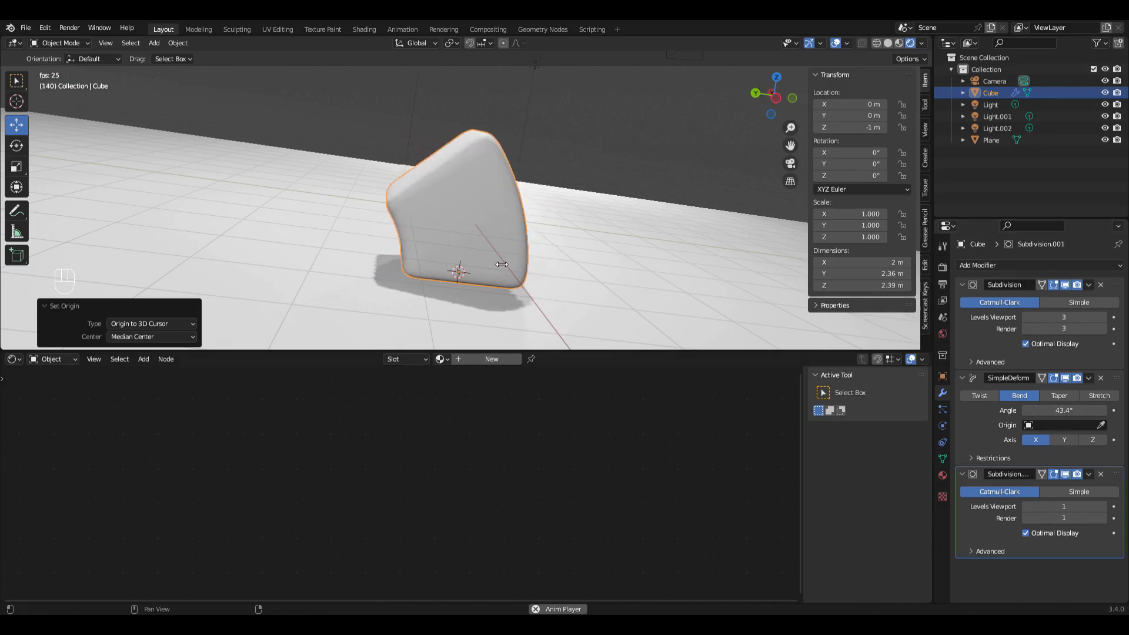
# Add a Monkey mesh and raise it about 4.19 m along Z so it floats above the cube.
pyautogui.click(605, 246)
pyautogui.scroll(-4, 604, 246)
pyautogui.moveTo(604, 247); pyautogui.dragTo(491, 243, button='middle')
pyautogui.click(154, 43)
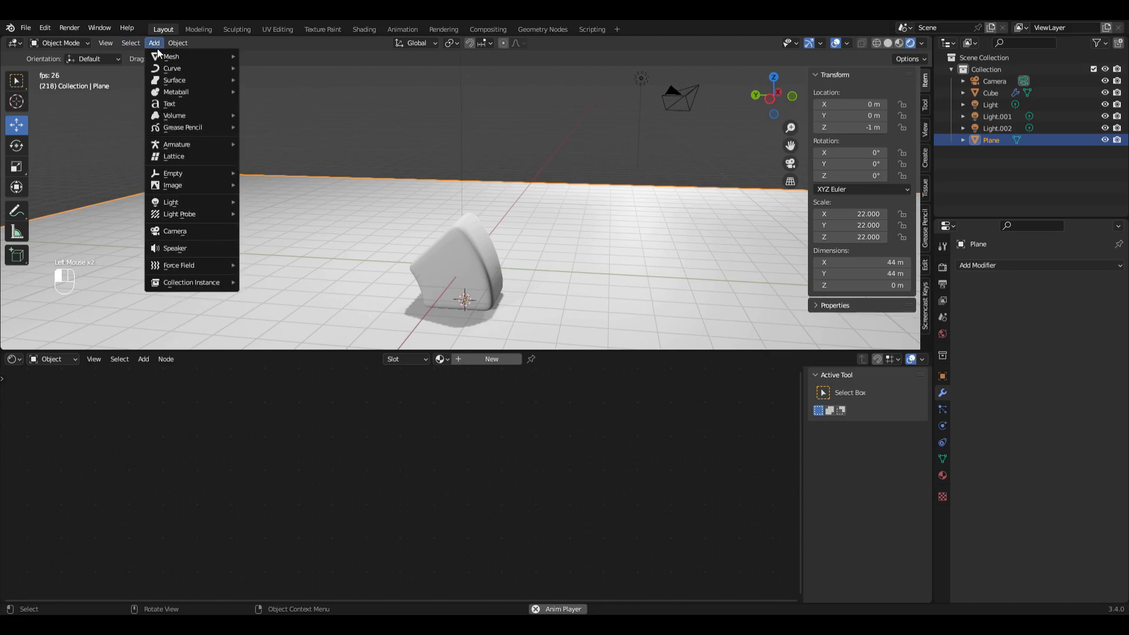
pyautogui.moveTo(164, 59)
pyautogui.click(260, 167)
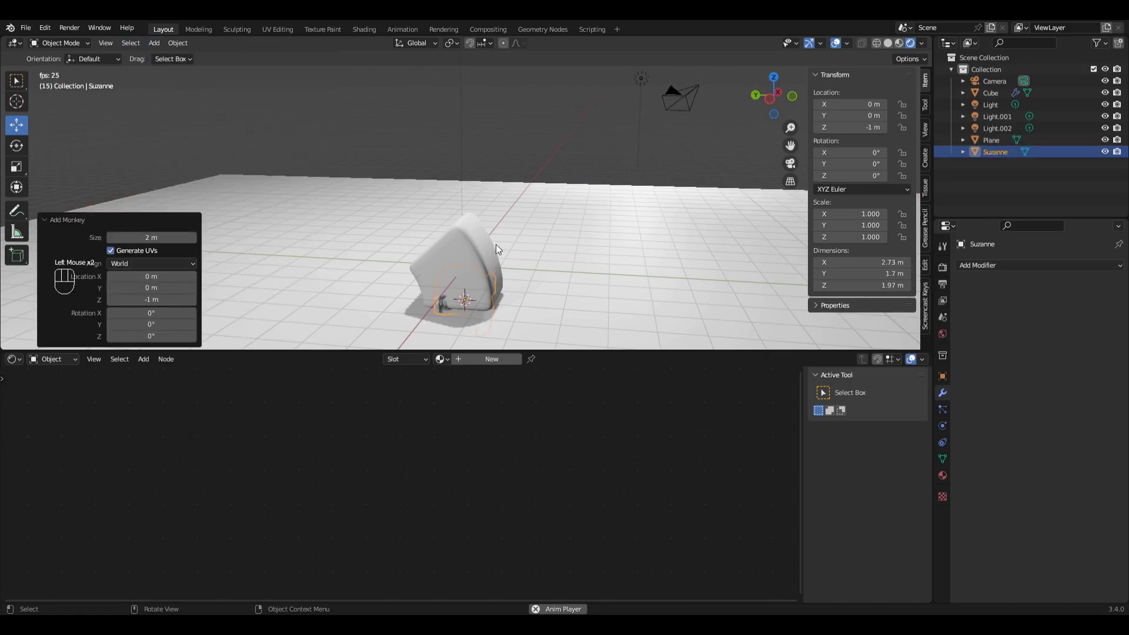
pyautogui.press('g')
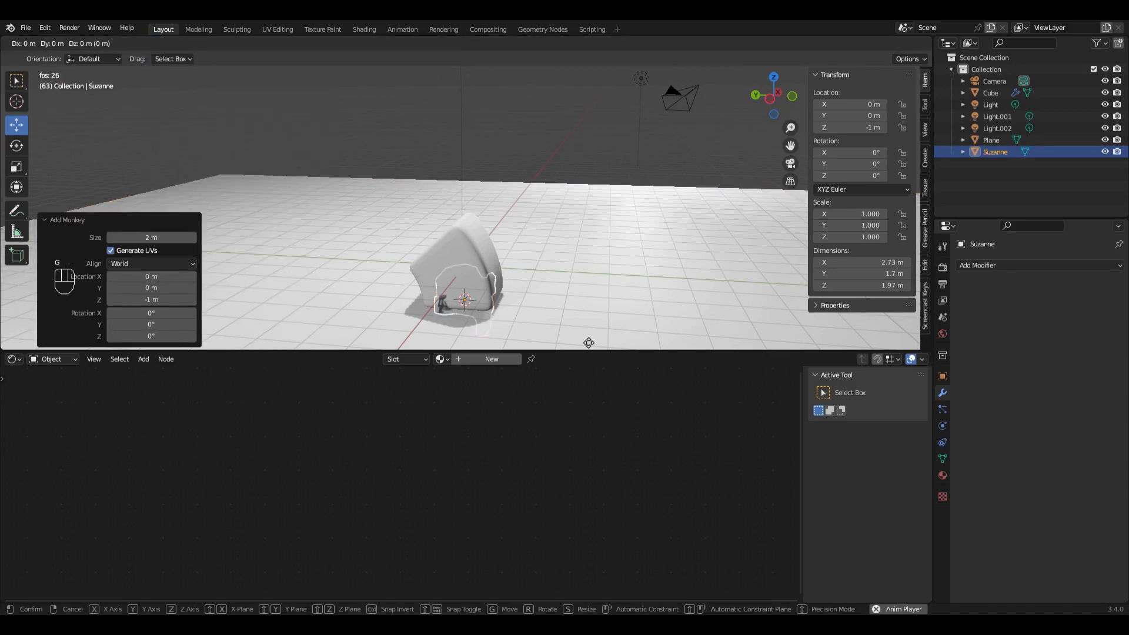
pyautogui.press('z')
pyautogui.click(569, 192)
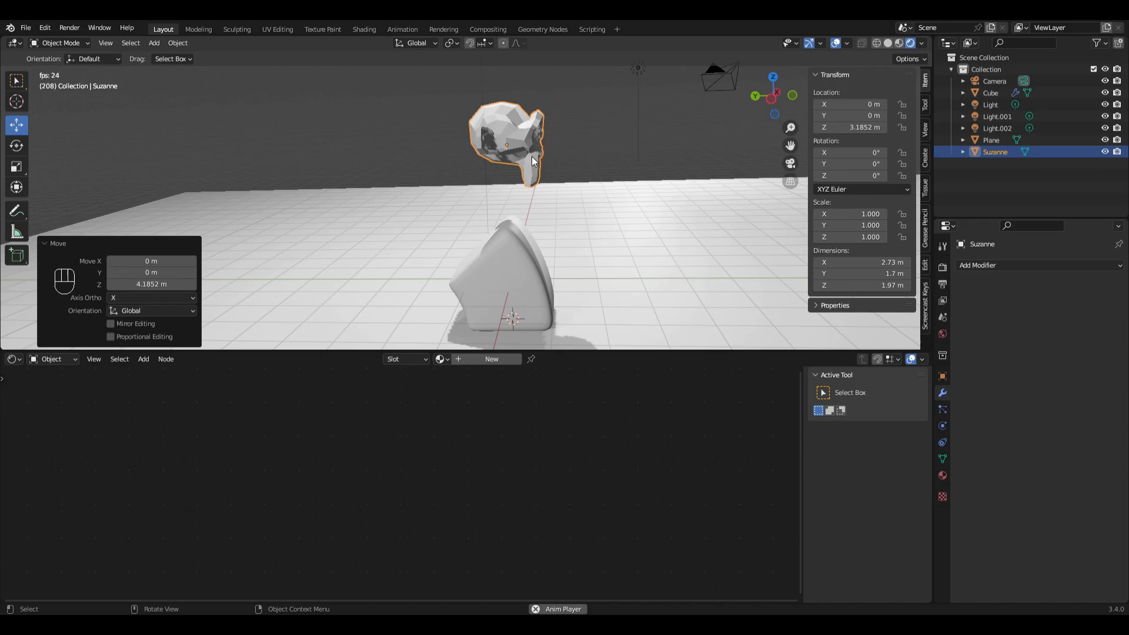
# Add a driver to the cube's Simple Deform angle with Suzanne as the variable's object.
pyautogui.click(512, 300)
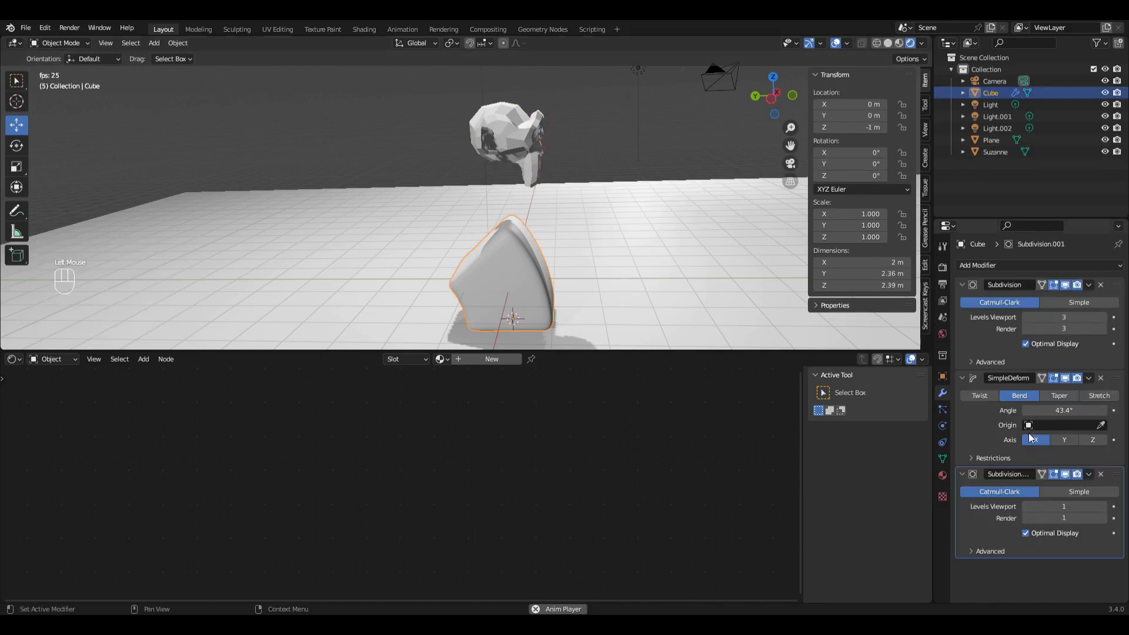
pyautogui.rightClick(1076, 409)
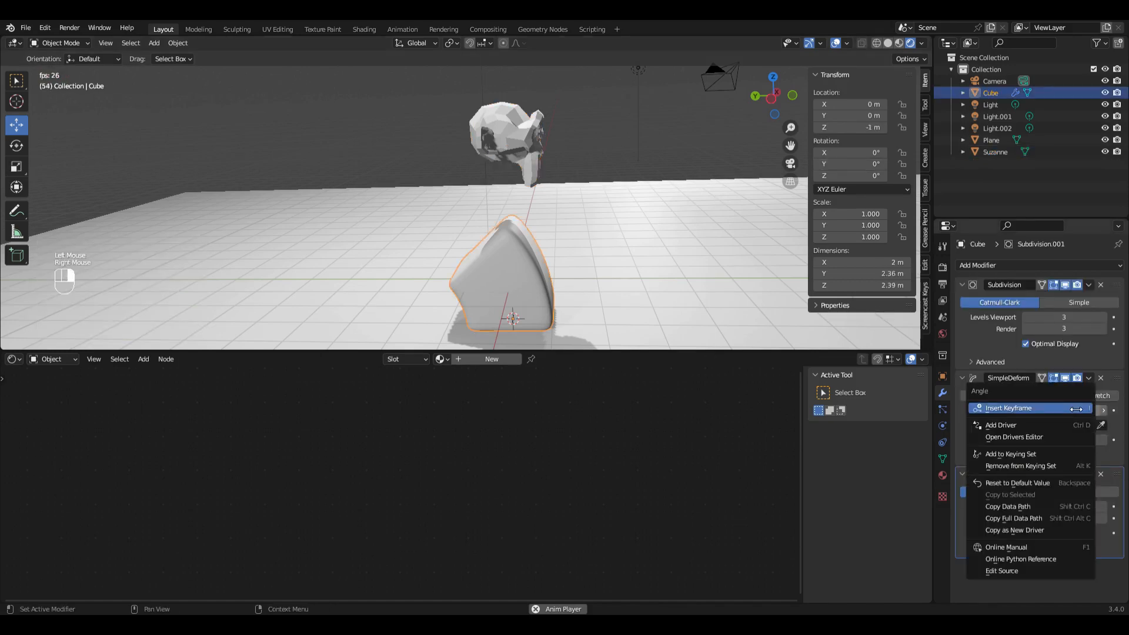
pyautogui.click(1007, 426)
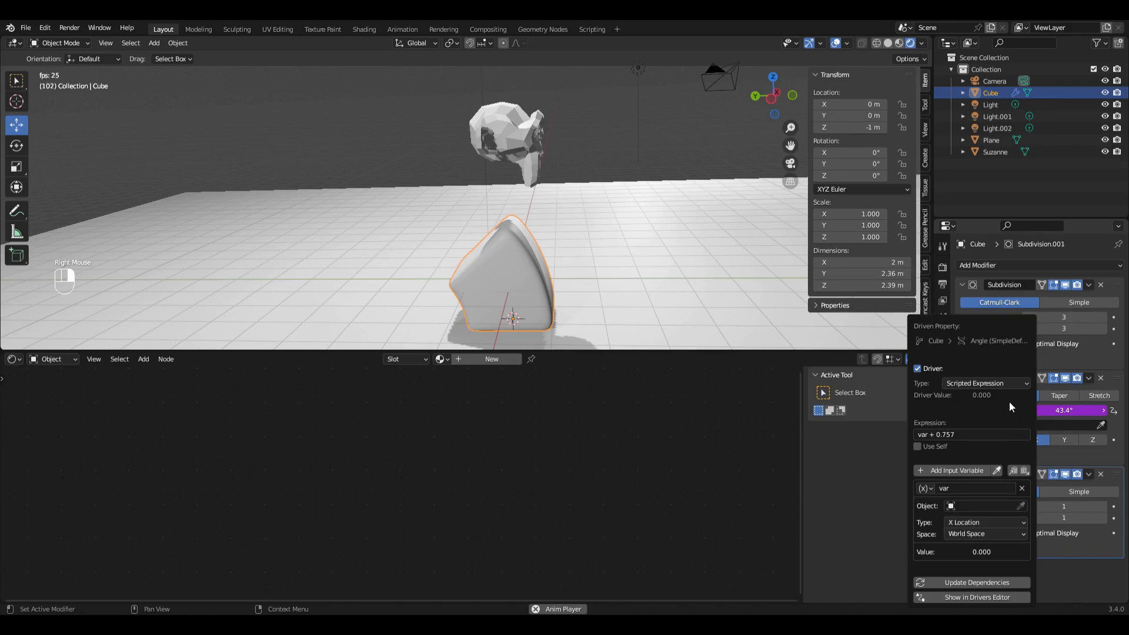
pyautogui.click(983, 505)
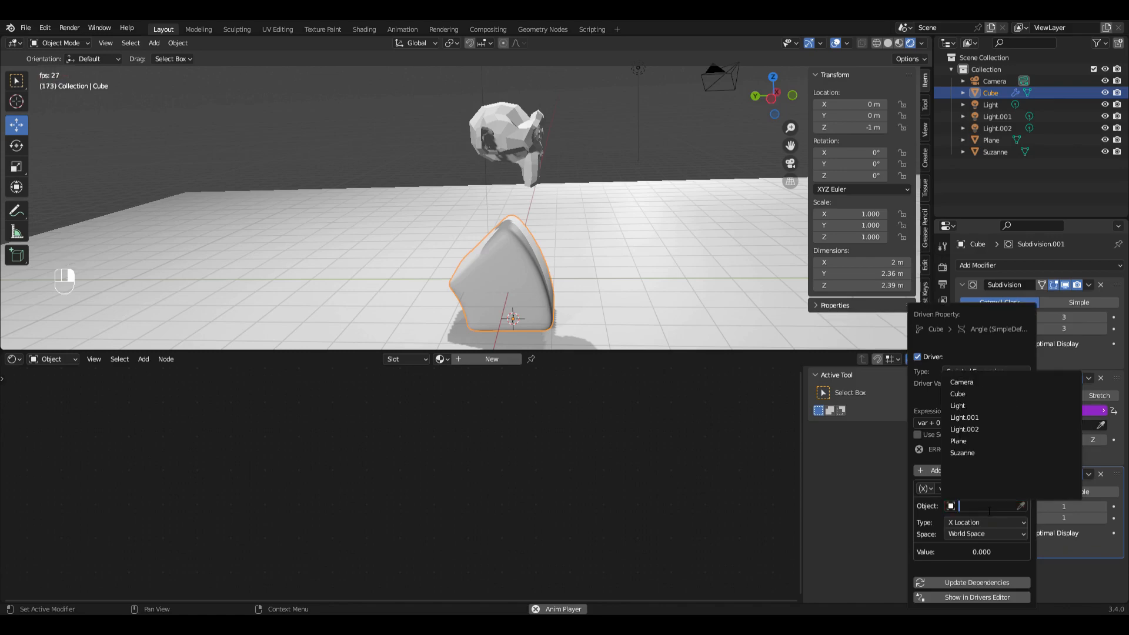
pyautogui.click(997, 453)
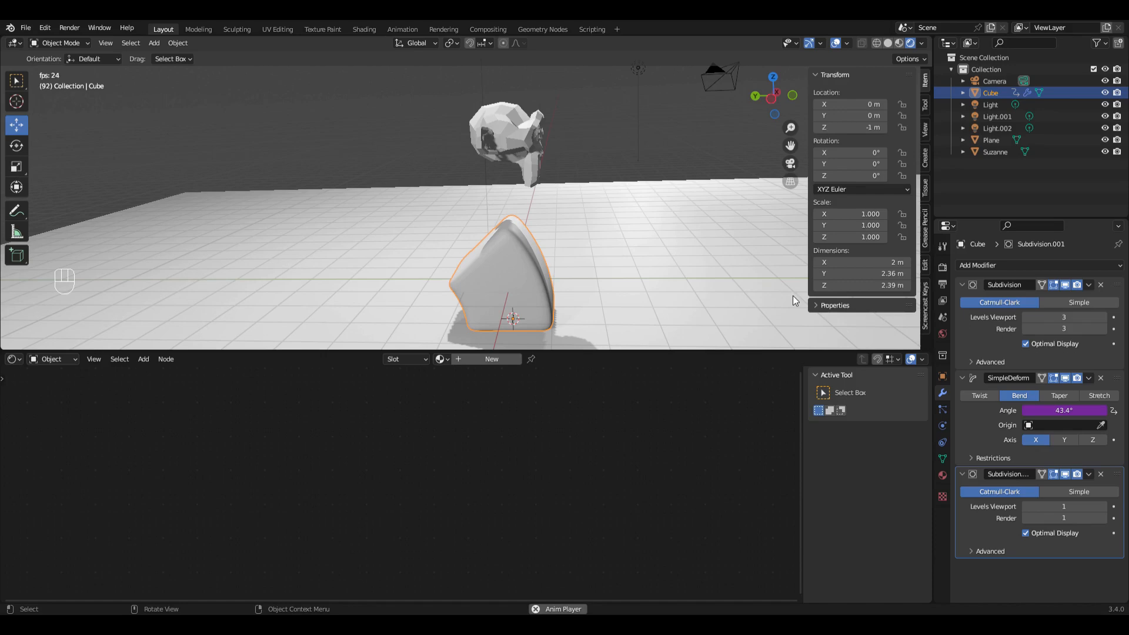
# Set the angle driver's variable to Suzanne's Y Location and move Suzanne sideways to test the driven bend.
pyautogui.rightClick(1053, 411)
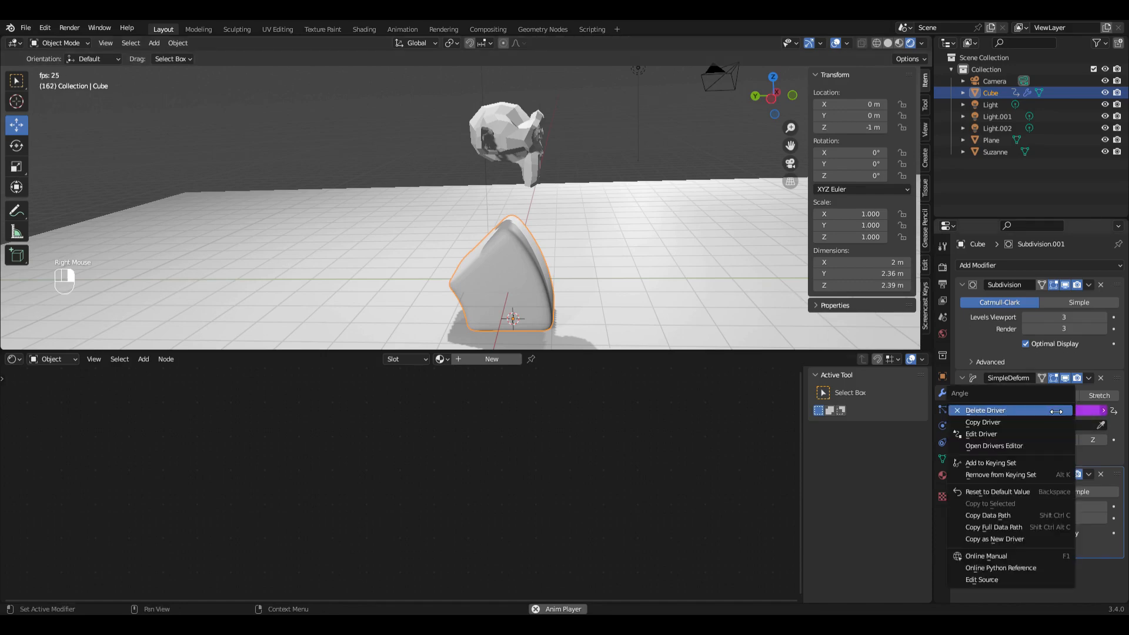
pyautogui.click(1035, 433)
pyautogui.click(1018, 383)
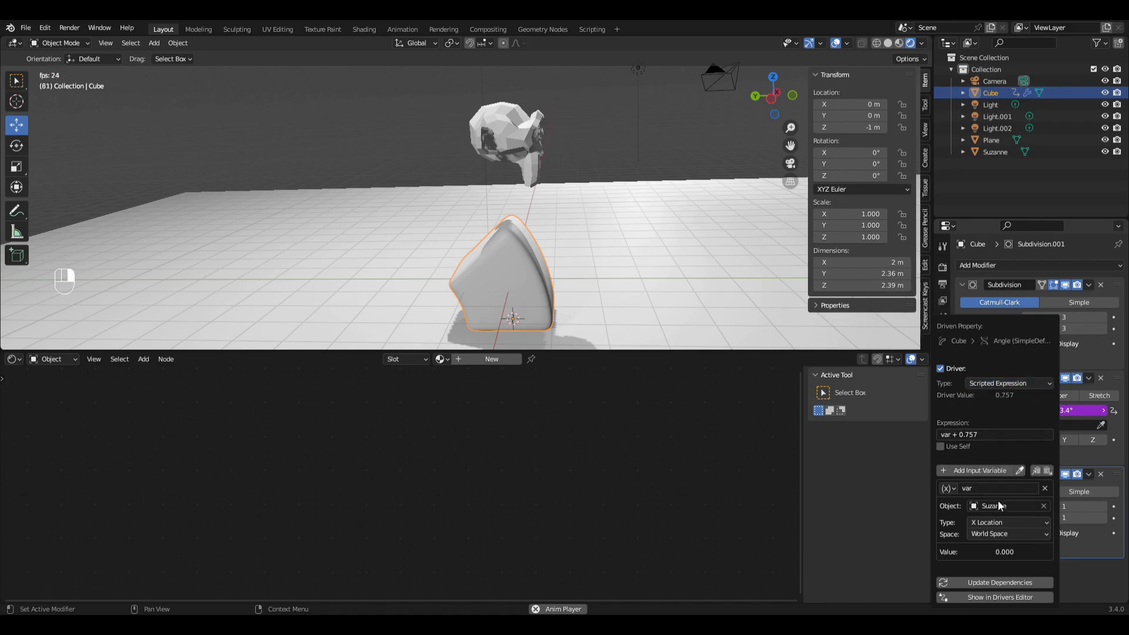
pyautogui.click(1007, 522)
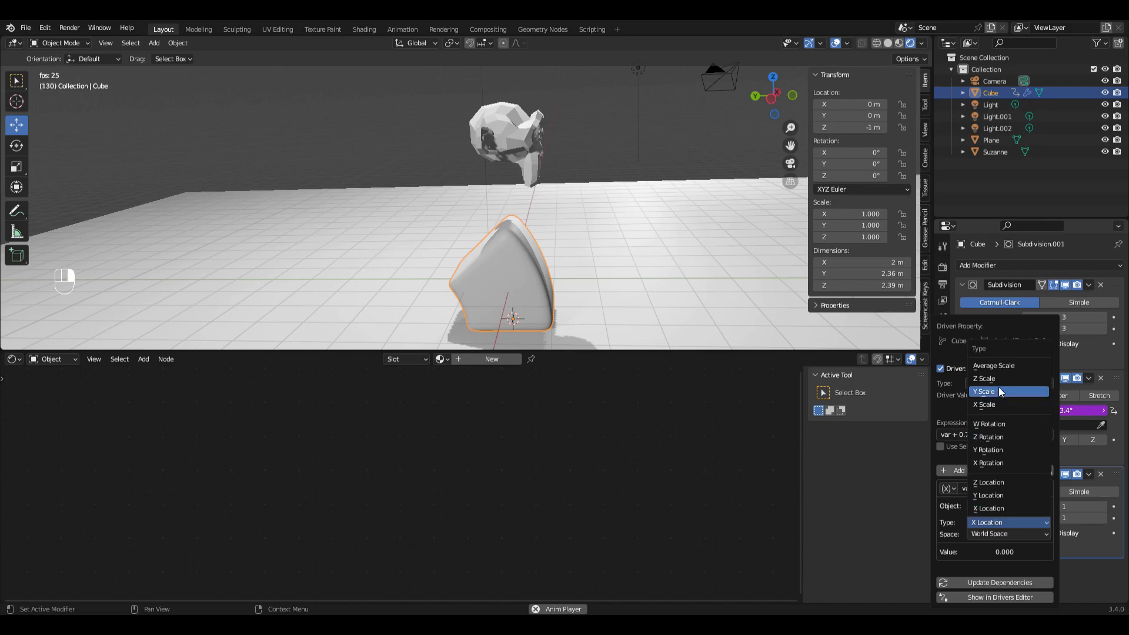
pyautogui.click(997, 497)
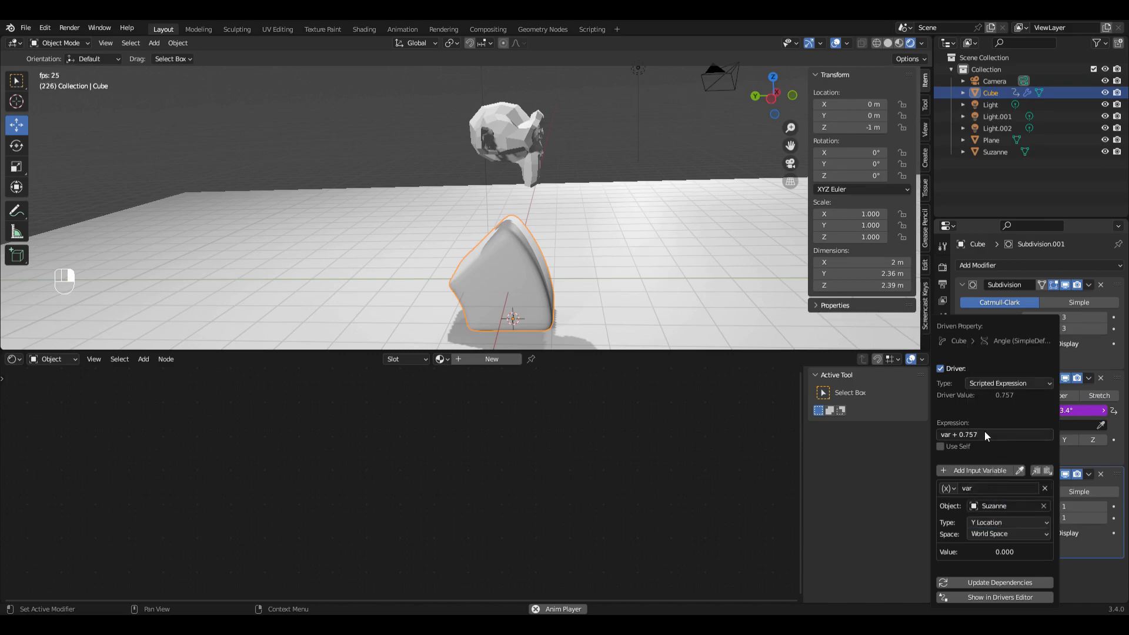
pyautogui.click(512, 139)
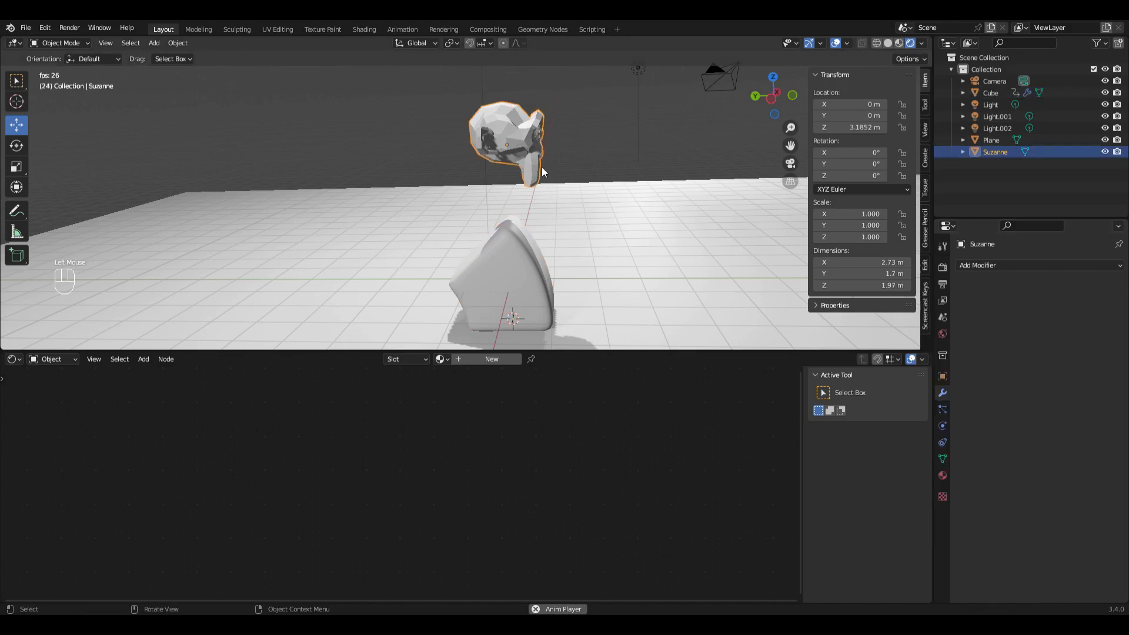
pyautogui.press('g')
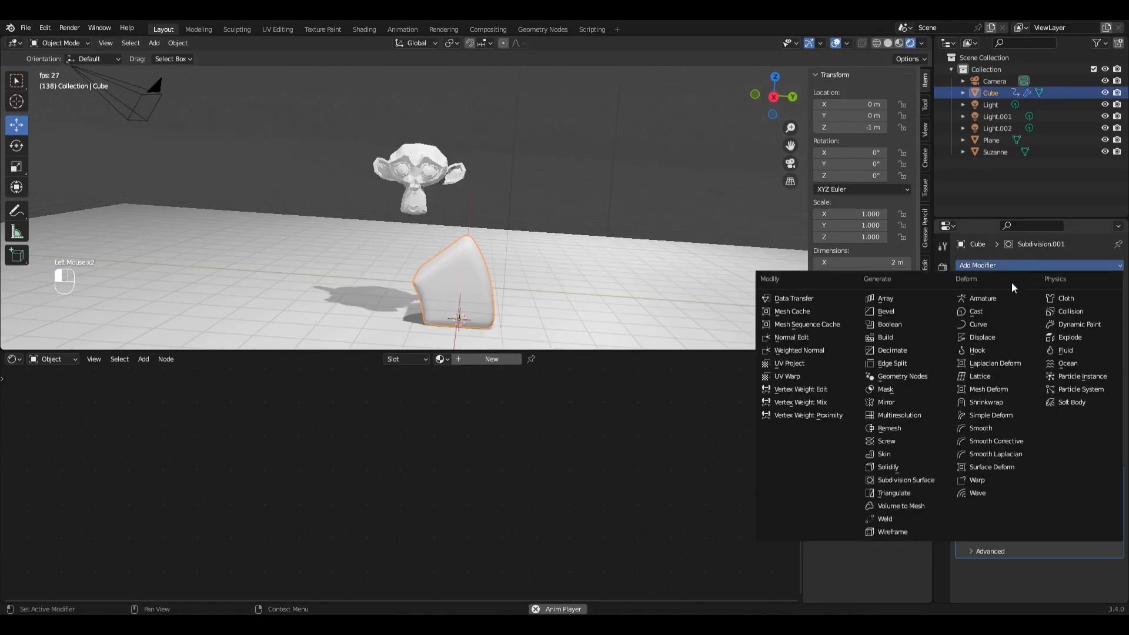
# Add a second Simple Deform modifier to the cube, twisting around the Z axis.
pyautogui.click(998, 417)
pyautogui.scroll(-2, 1031, 519)
pyautogui.scroll(-2, 1035, 519)
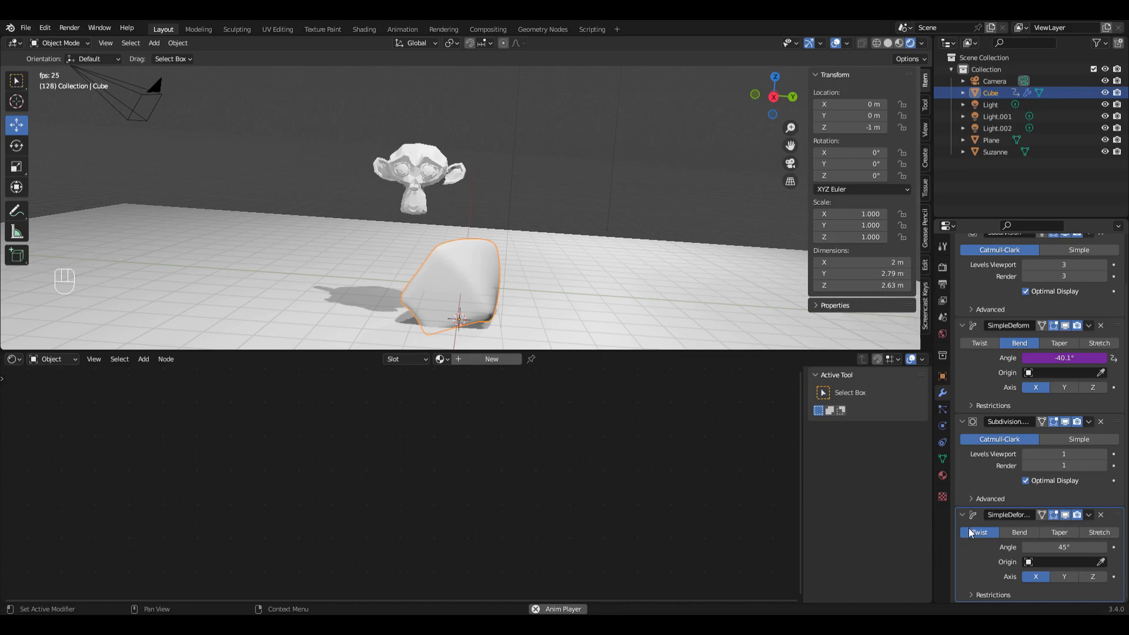
pyautogui.click(1093, 577)
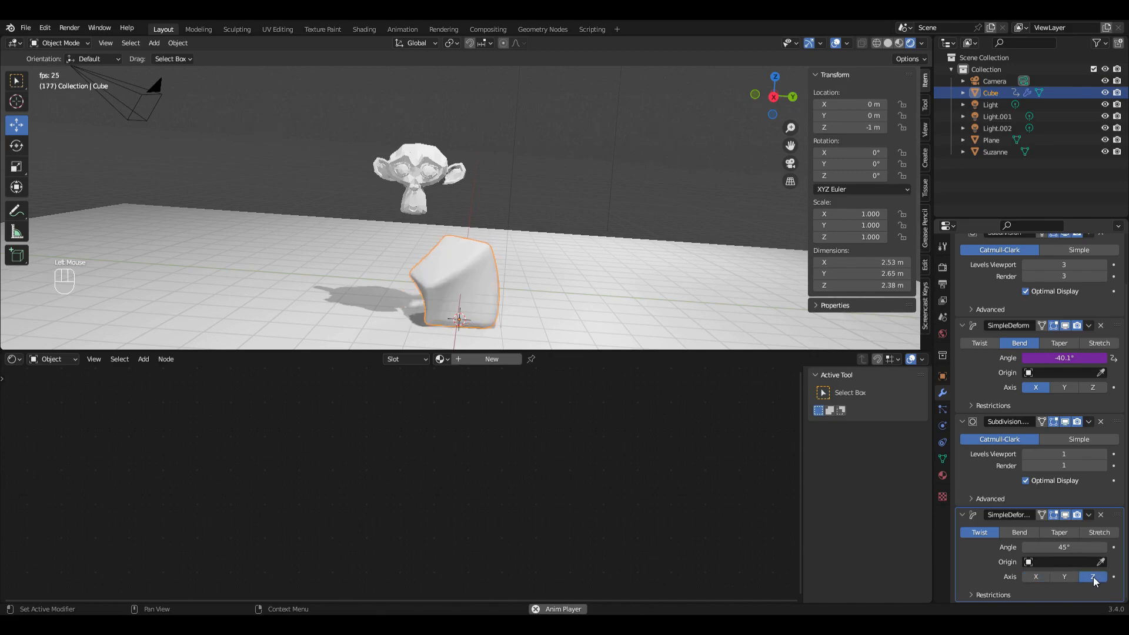
# Add a driver to the second Simple Deform's twist angle, using Suzanne's Z Location as the variable.
pyautogui.rightClick(1080, 547)
pyautogui.click(1044, 454)
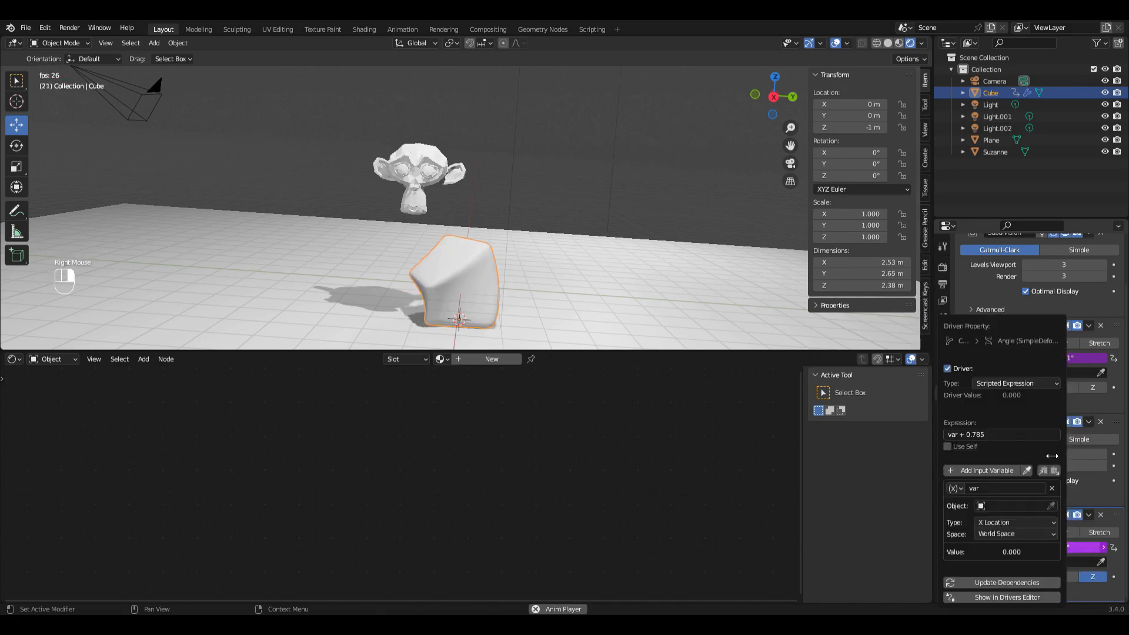
pyautogui.click(1008, 503)
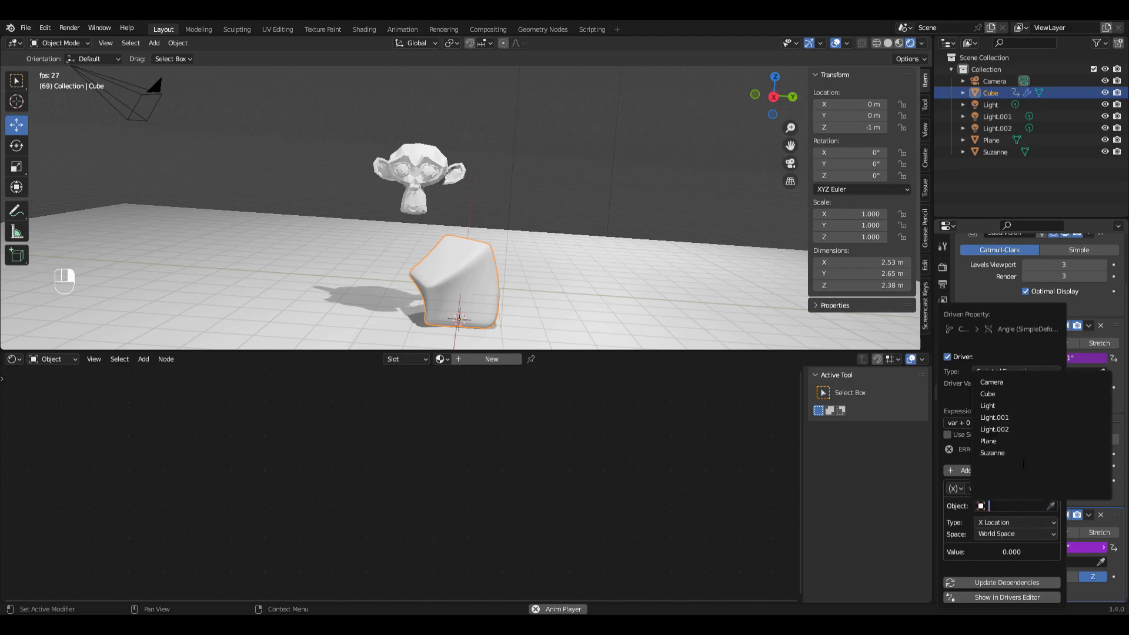
pyautogui.click(1006, 454)
pyautogui.click(1018, 509)
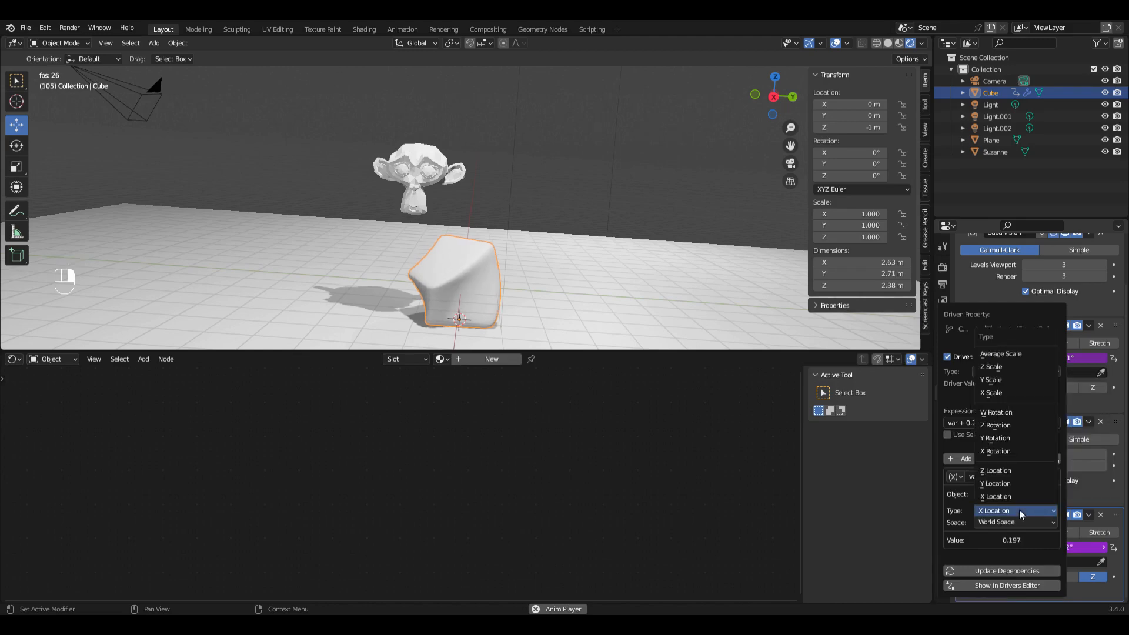
pyautogui.click(1018, 473)
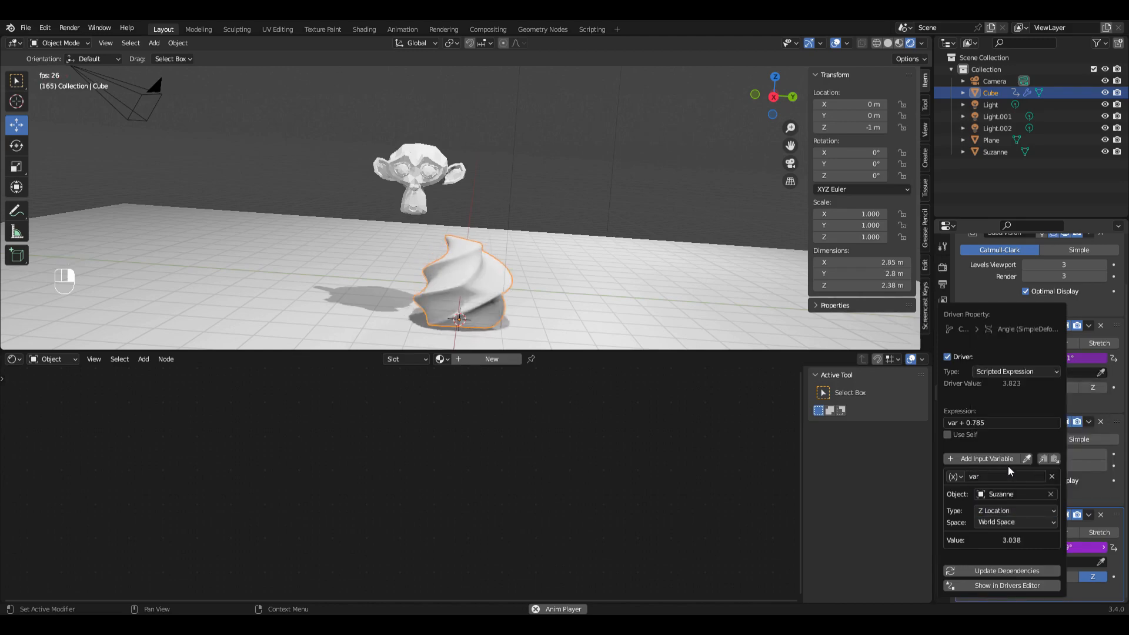
# Set the twist angle driver's expression to var -3.
pyautogui.click(972, 422)
pyautogui.moveTo(966, 422); pyautogui.dragTo(1024, 427)
pyautogui.press('BackSpace')
pyautogui.press('Return')
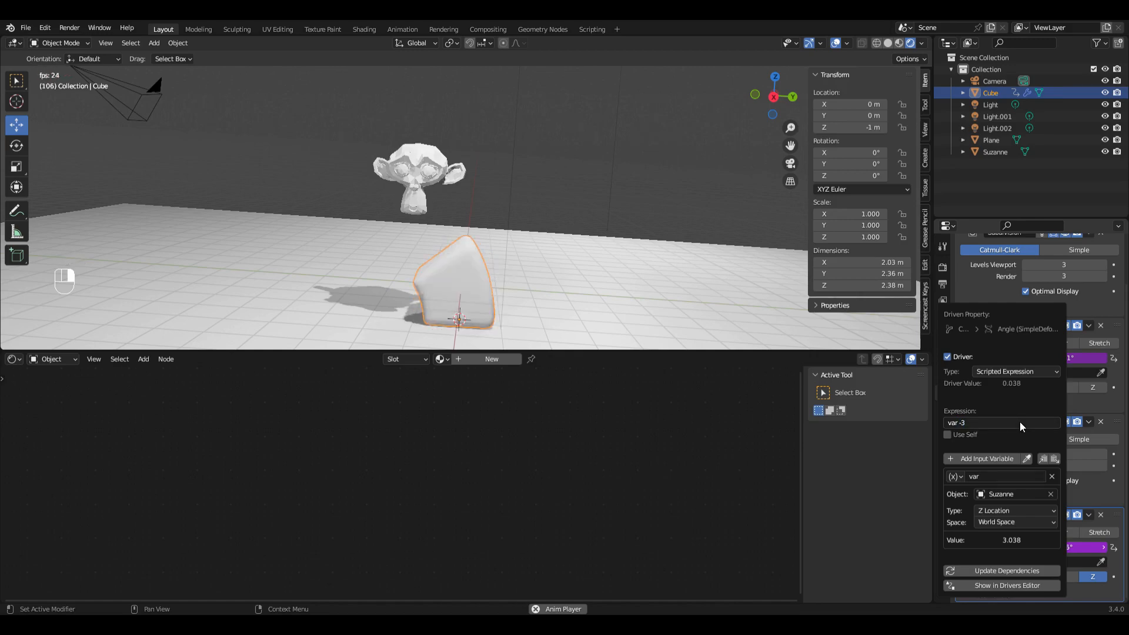
# Move Suzanne around freely to test the cube's driven bend and twist, and cancel the move.
pyautogui.click(412, 172)
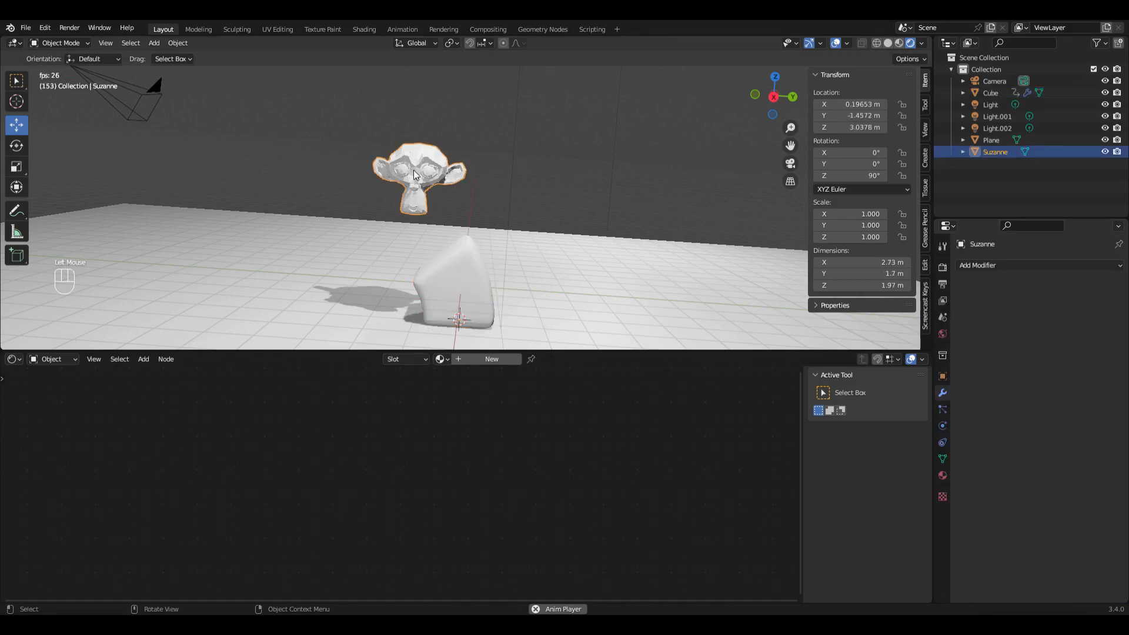
pyautogui.press('g')
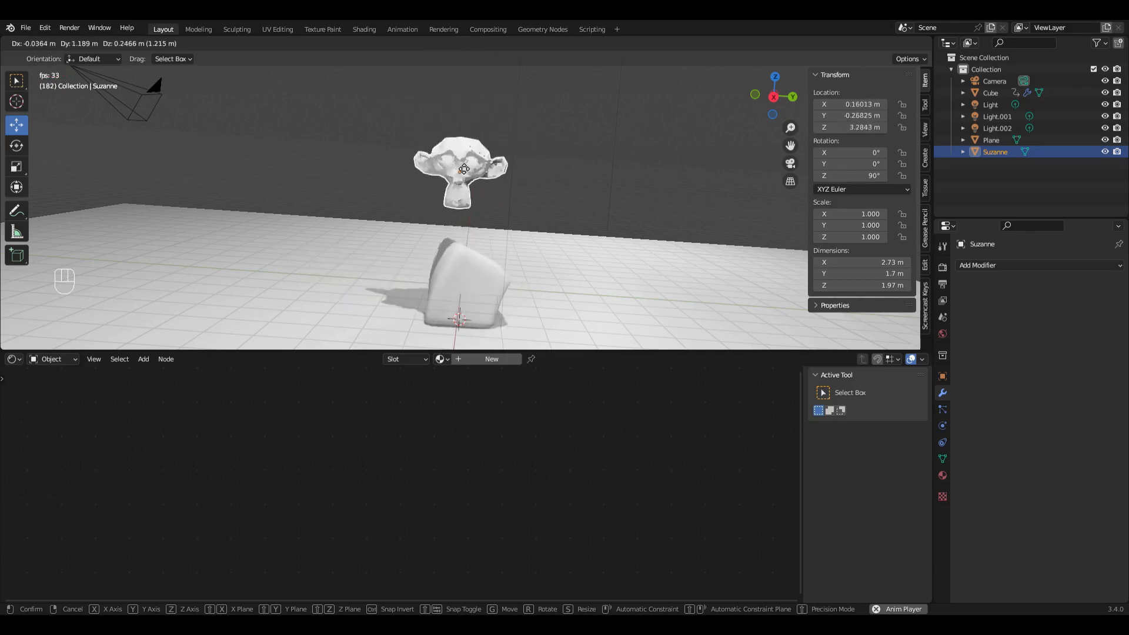
pyautogui.click(460, 171)
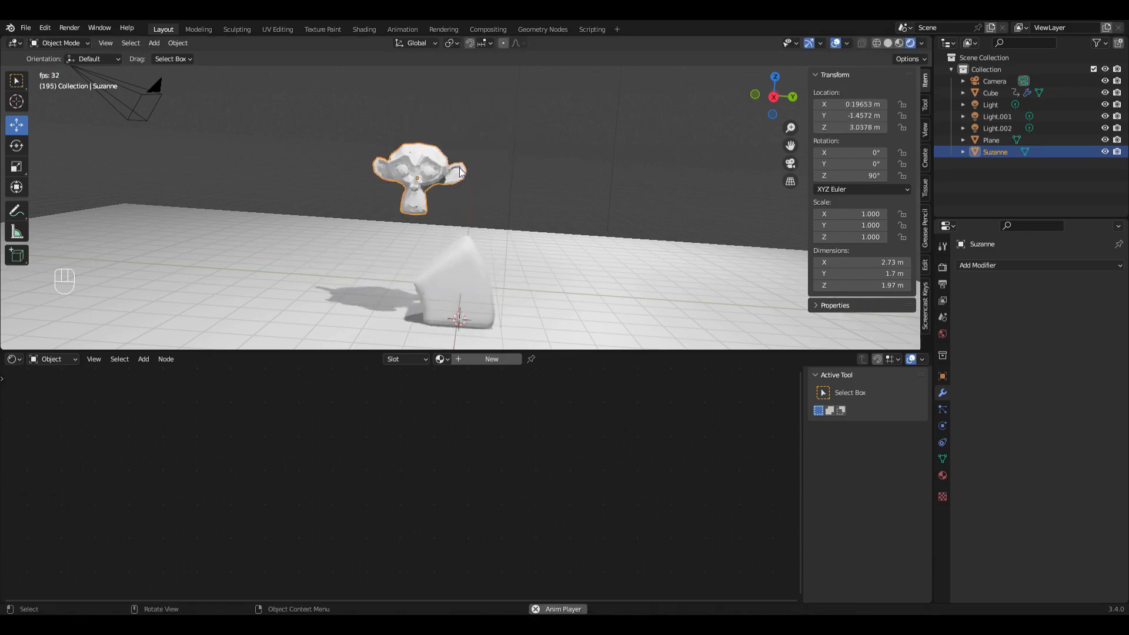
# Add a Simple Deform modifier to the cube below its second Subdivision, twisting around the Z axis.
pyautogui.click(1071, 87)
pyautogui.click(994, 265)
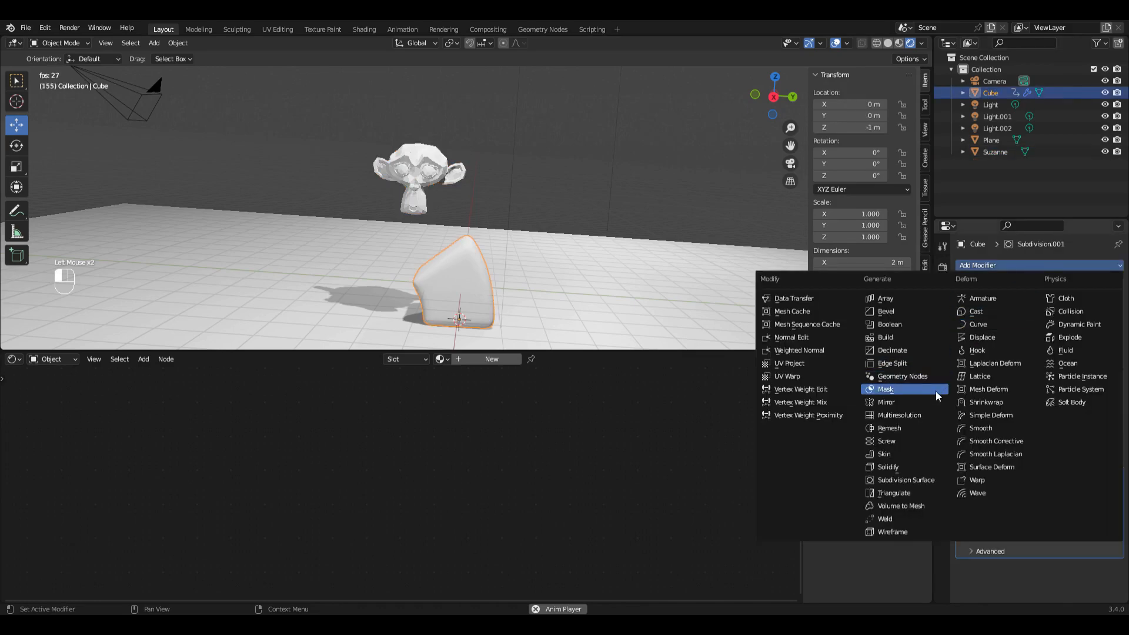
pyautogui.click(998, 418)
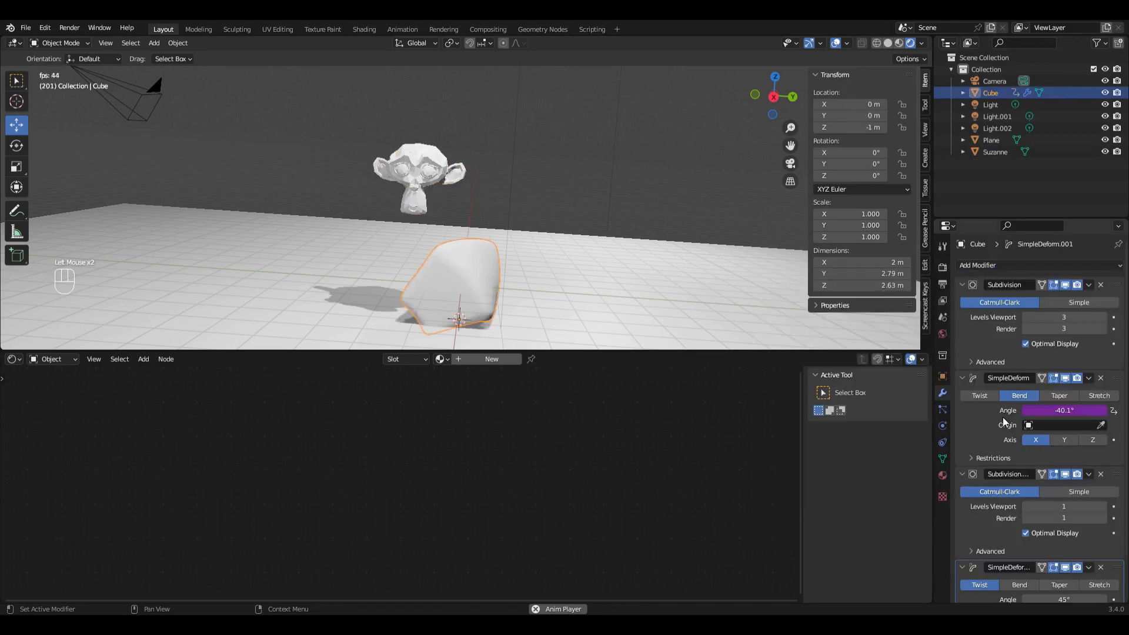
pyautogui.scroll(-4, 1039, 517)
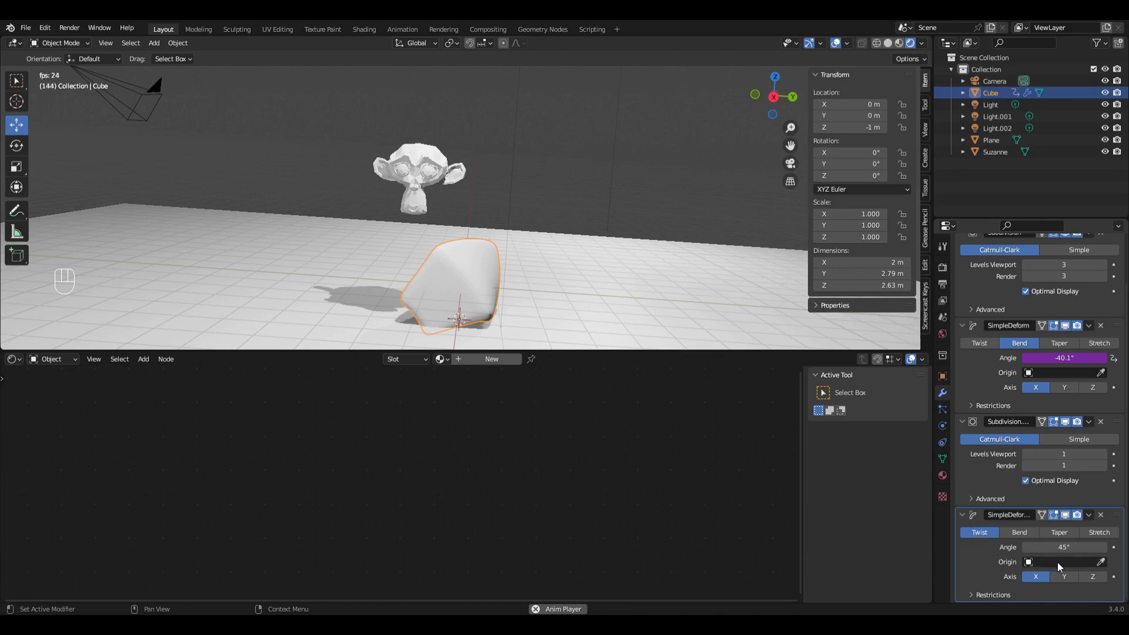
pyautogui.click(1092, 577)
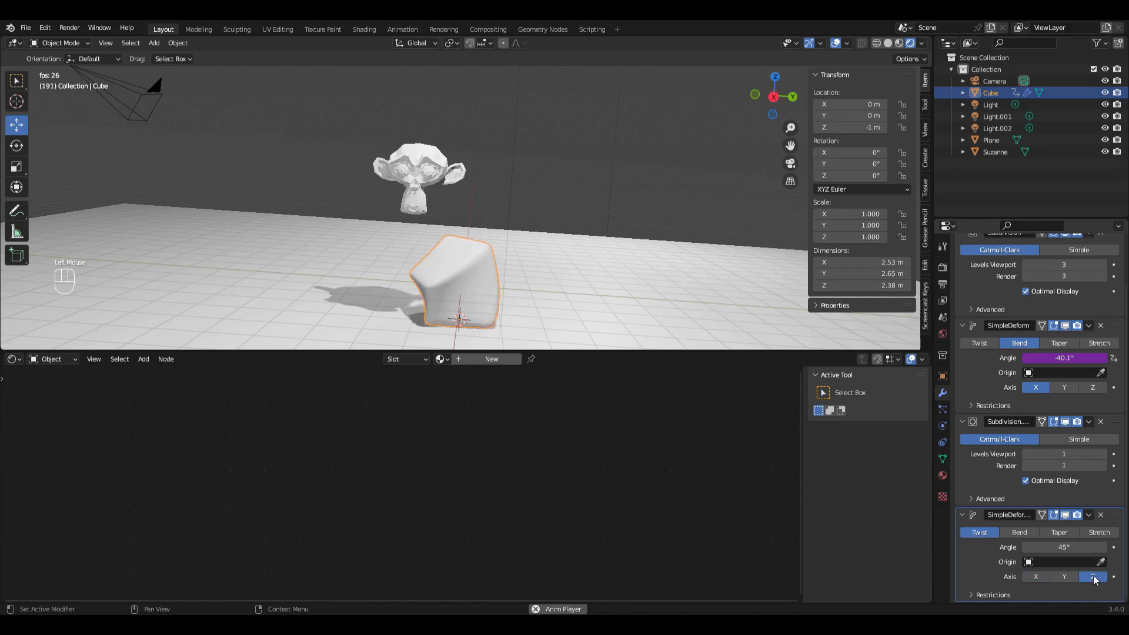
# Add a driver to the new twist angle with Suzanne as the variable's object and Z Location as its type.
pyautogui.rightClick(1075, 547)
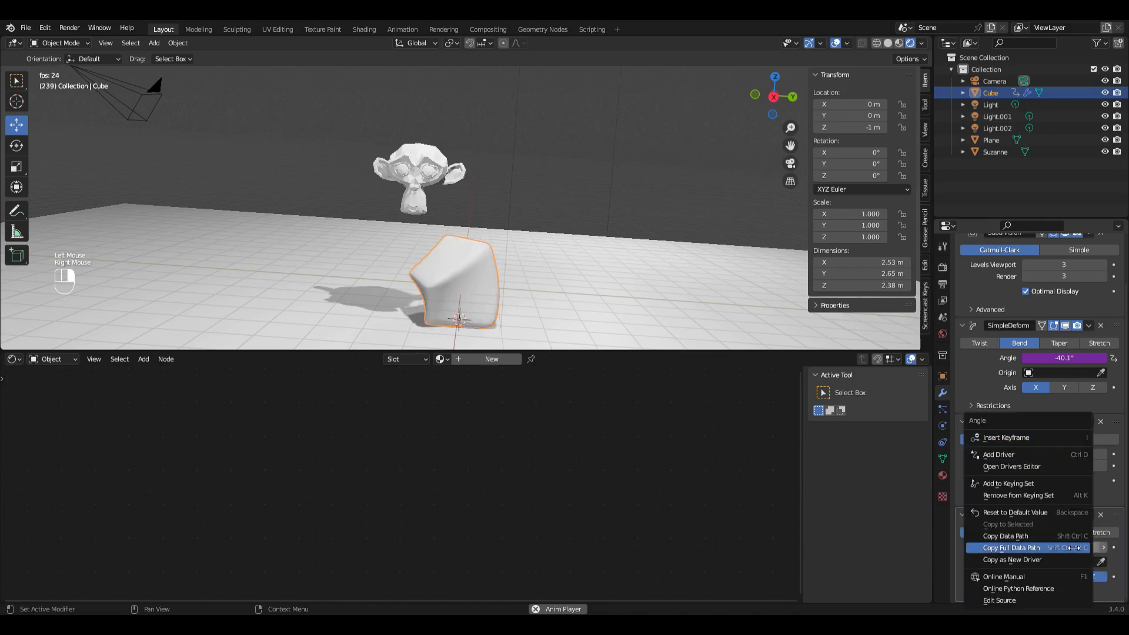
pyautogui.click(1046, 454)
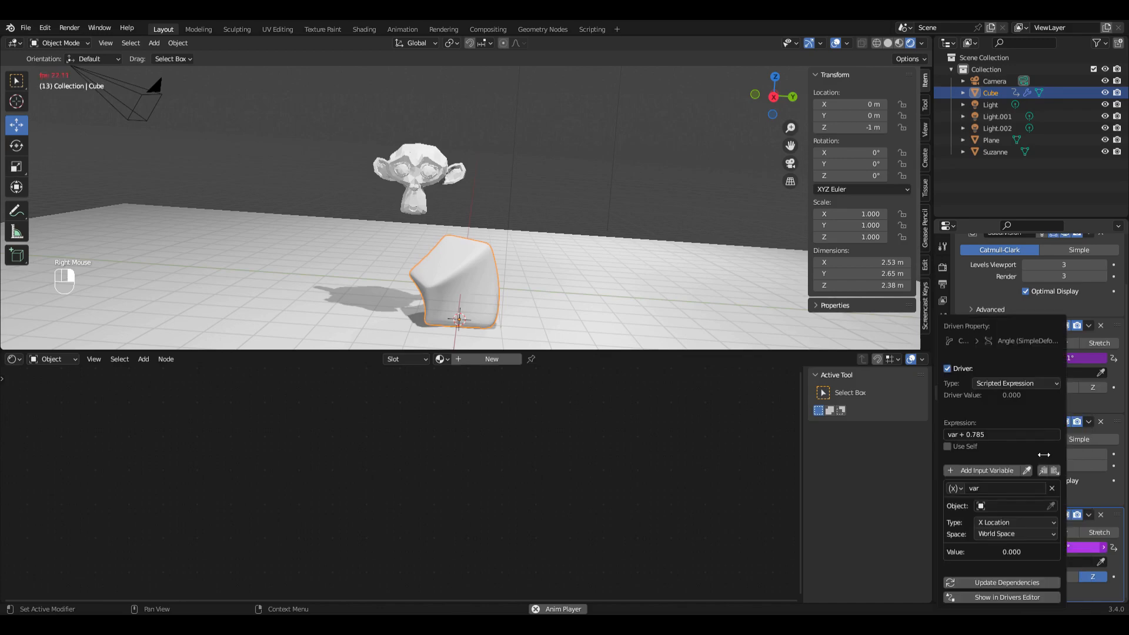
pyautogui.click(1014, 507)
pyautogui.click(1015, 451)
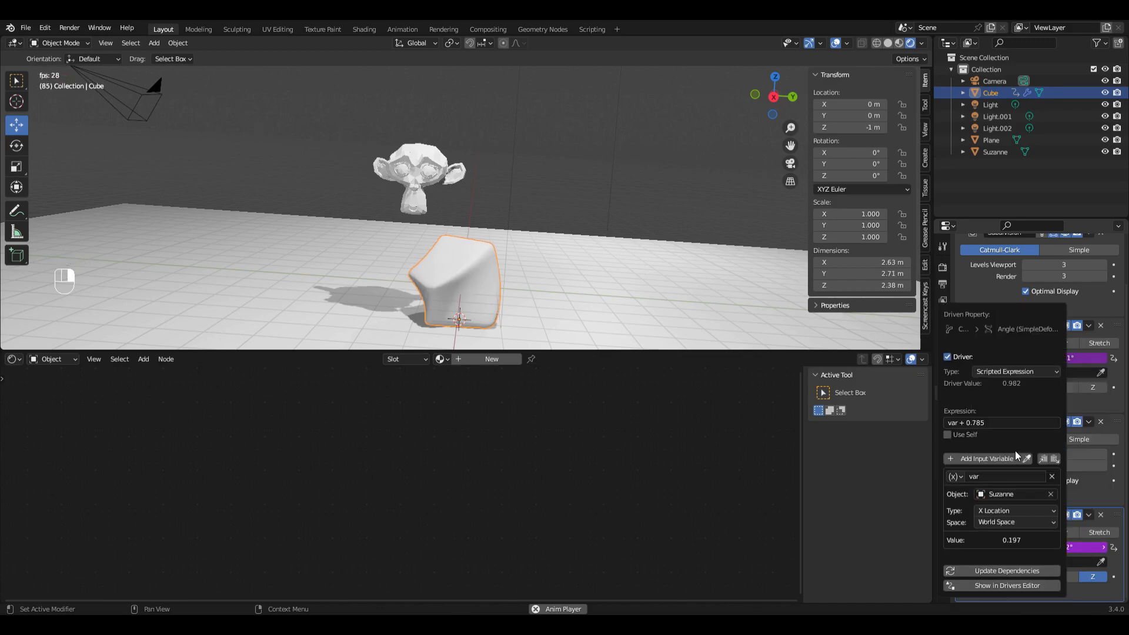
pyautogui.click(1018, 509)
pyautogui.click(1018, 474)
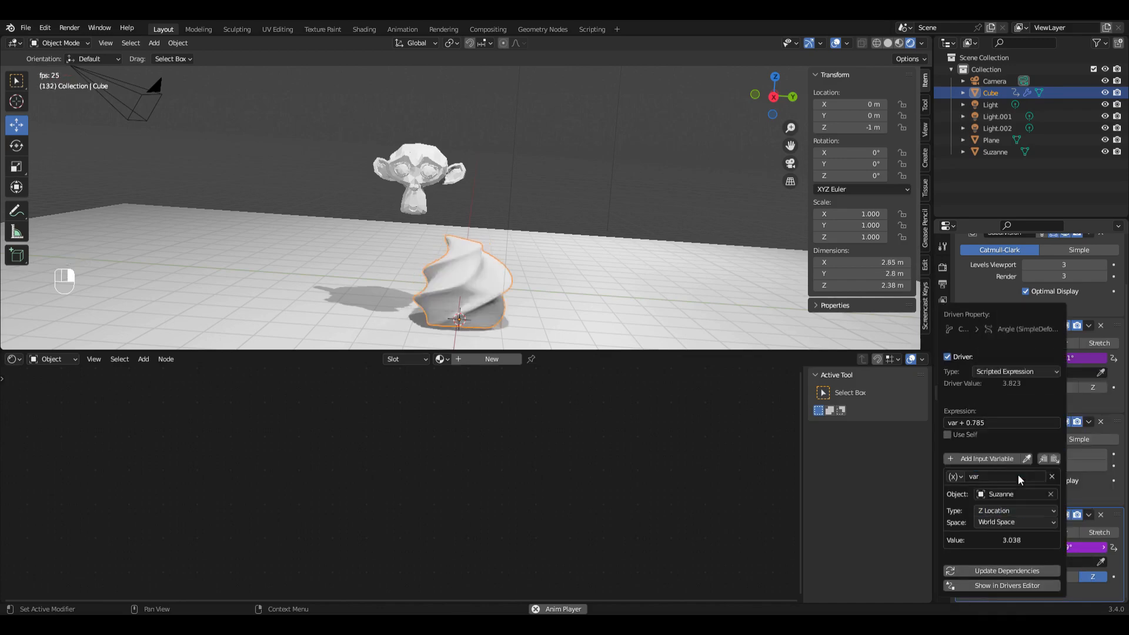
# Replace the twist driver's default expression with var -3 to offset Suzanne's height.
pyautogui.click(971, 422)
pyautogui.doubleClick(975, 422)
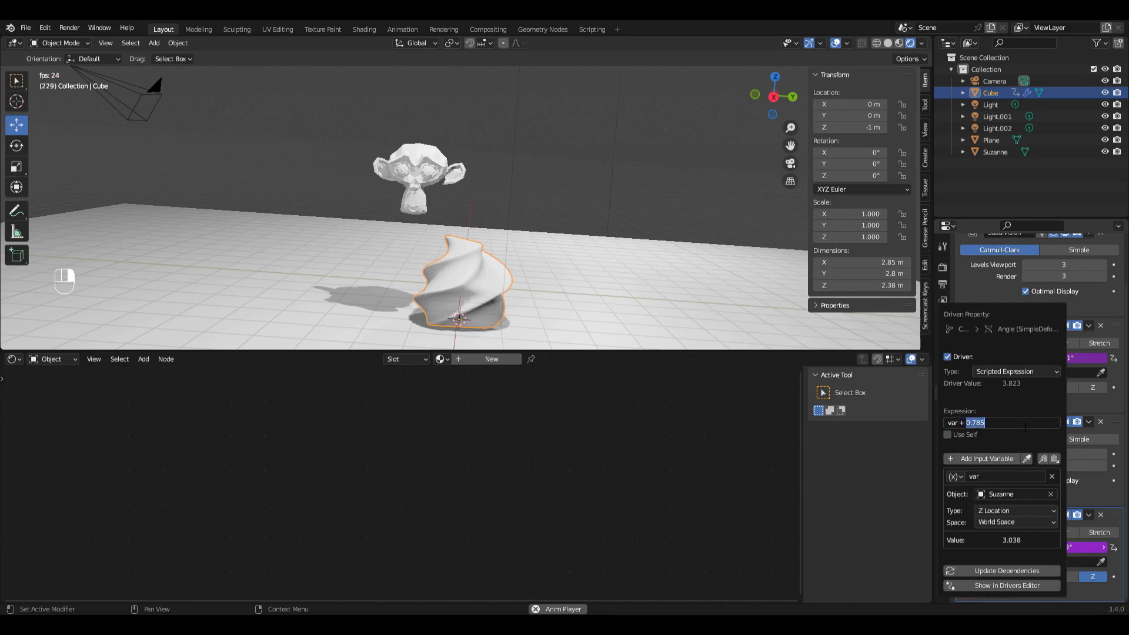
pyautogui.press('BackSpace')
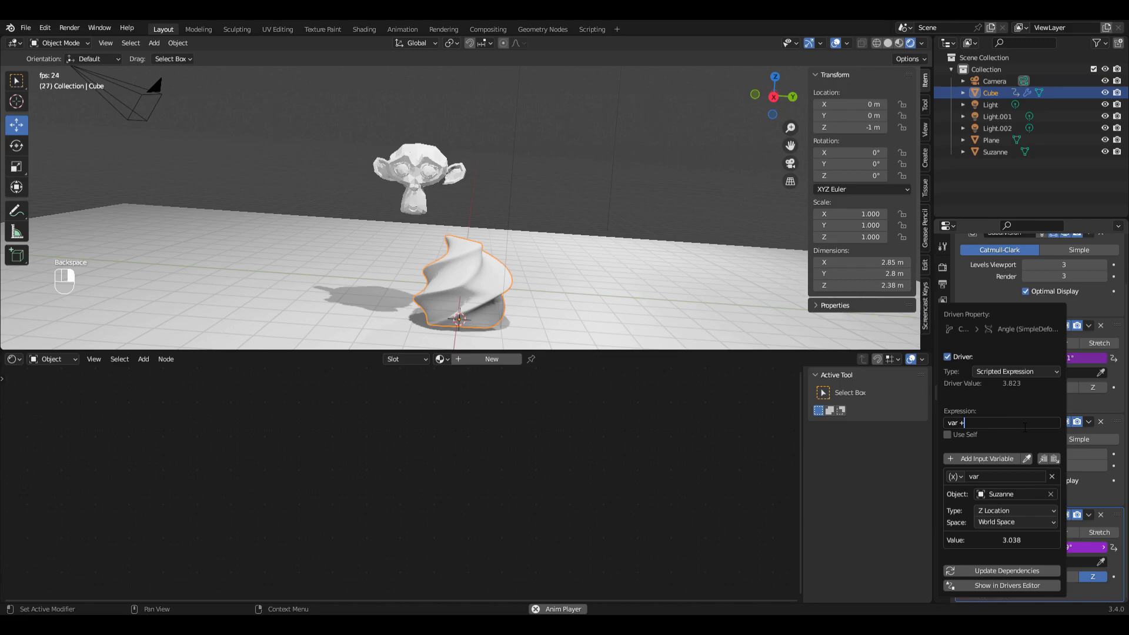
pyautogui.write('3')
pyautogui.press('Return')
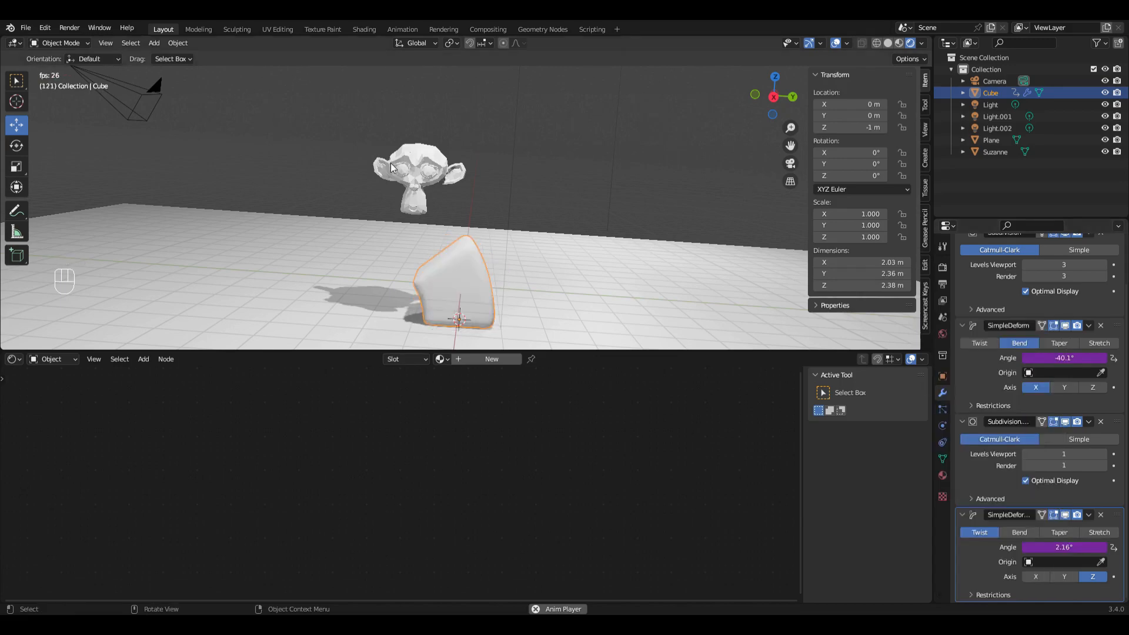
# Raise Suzanne about 2.8 m to test the height-driven twist on the cube, and cancel the move.
pyautogui.click(412, 172)
pyautogui.press('g')
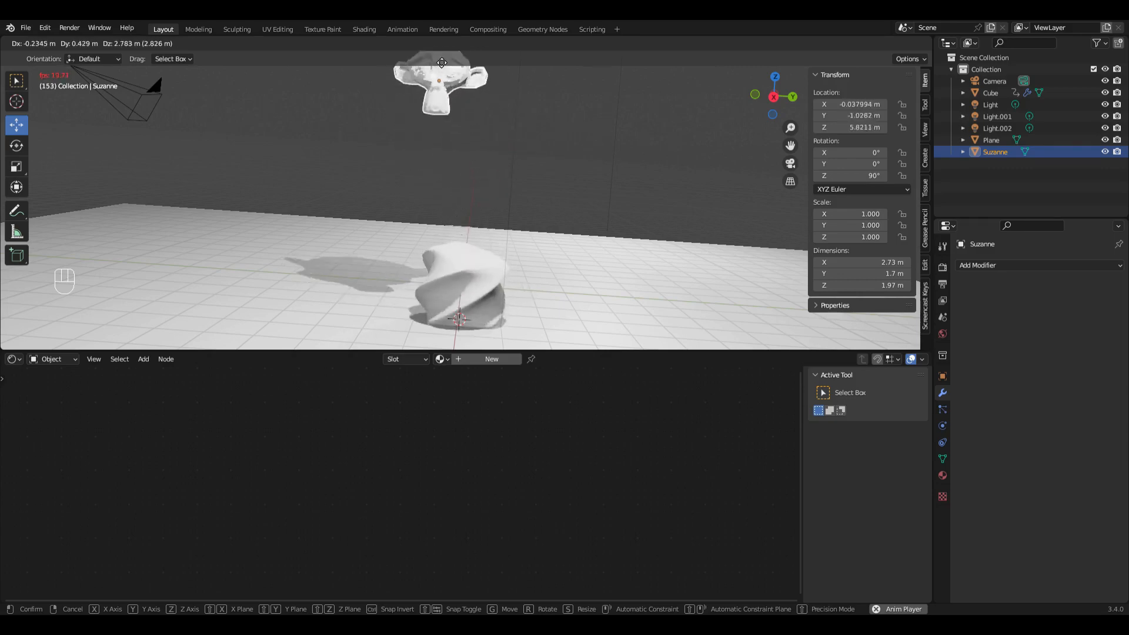
pyautogui.click(417, 178)
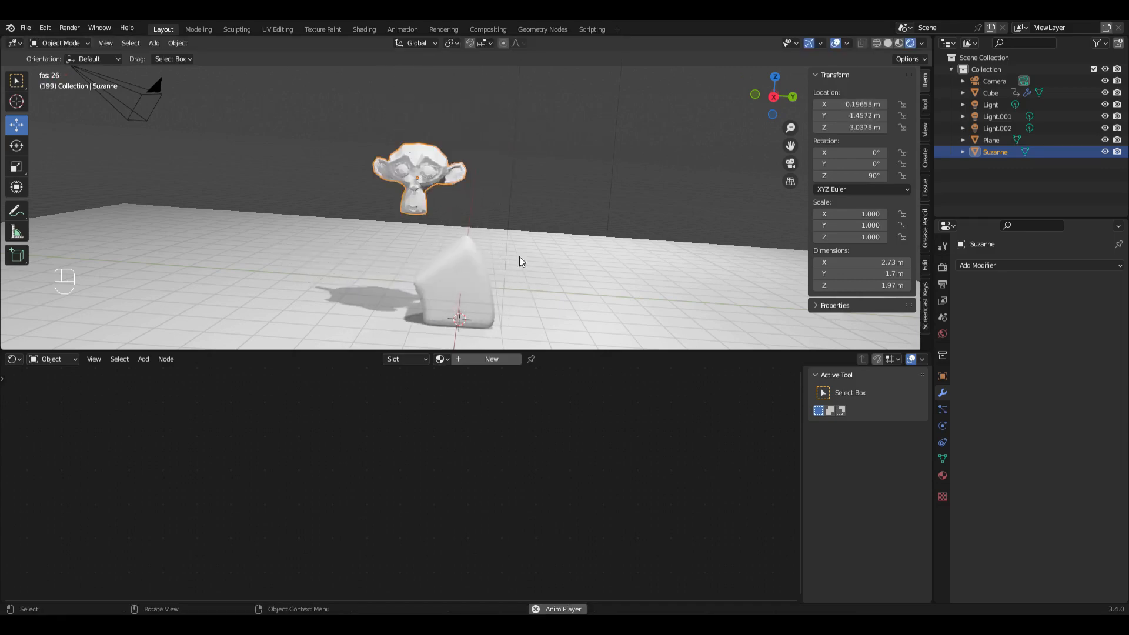